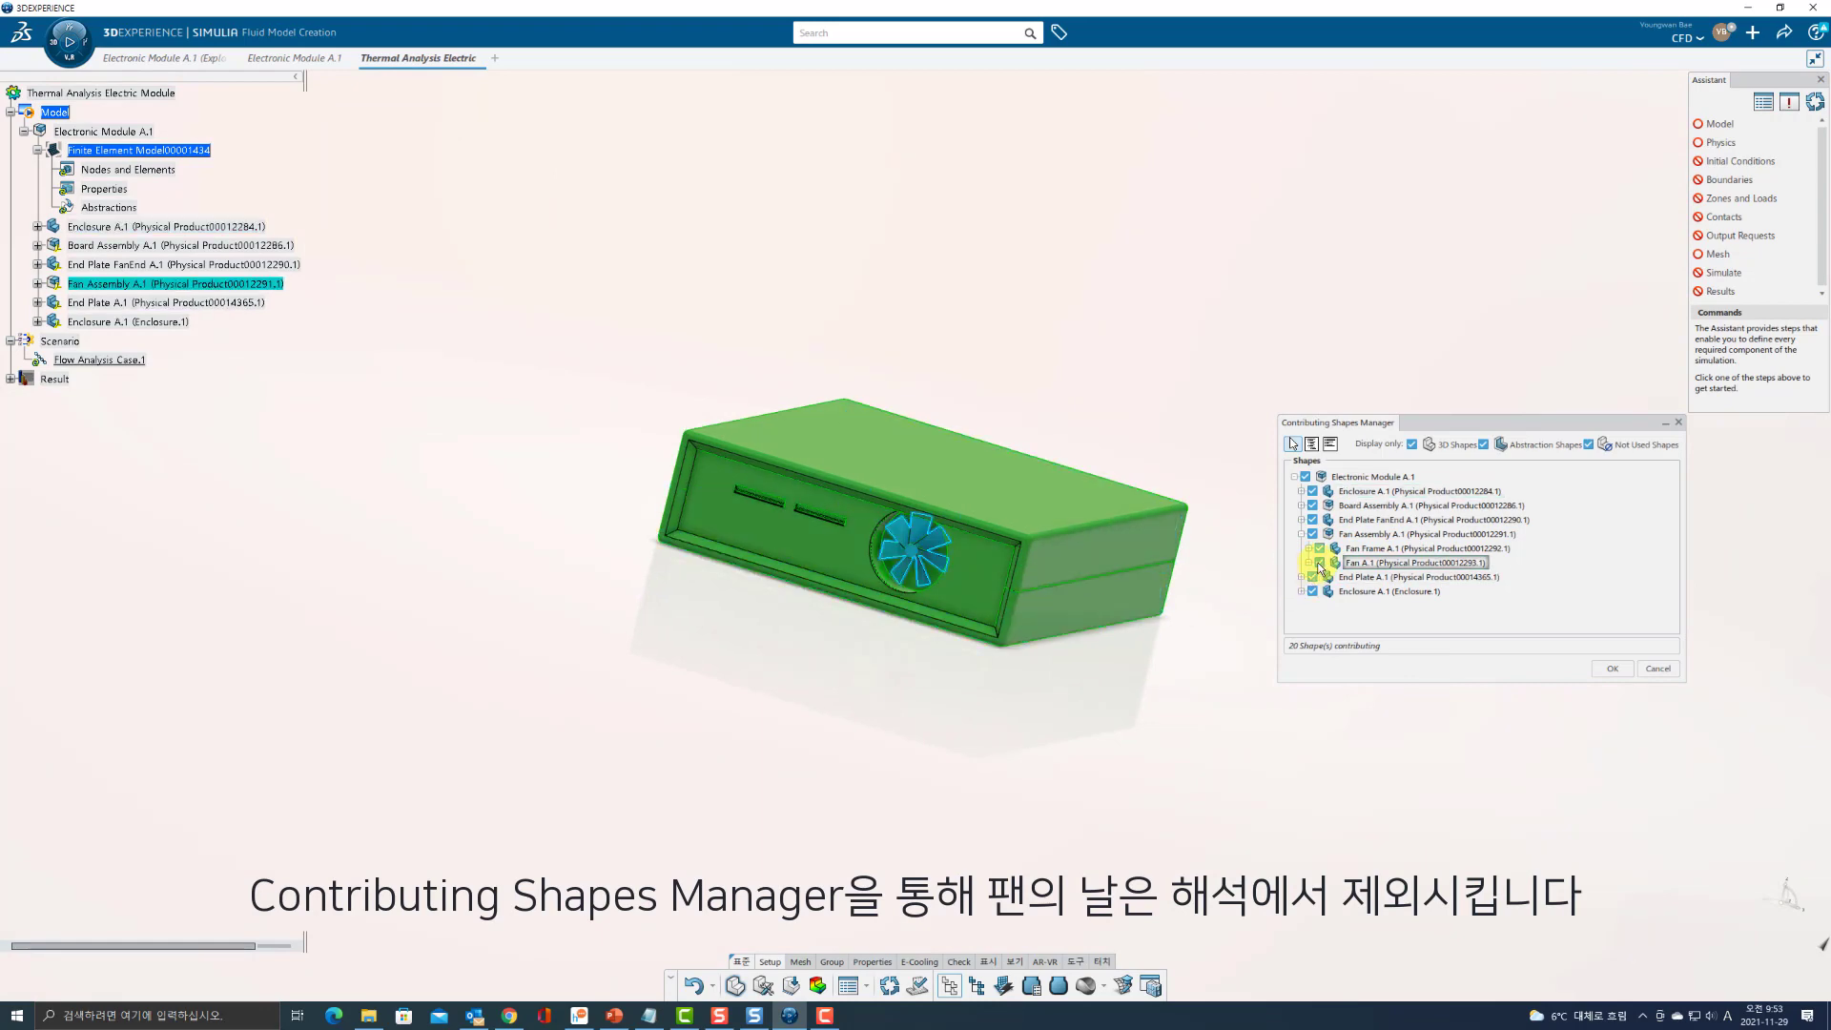
Exclude the fan blade part of the fan assembly from the contributing shapes.
left_click(1320, 563)
left_click(1612, 667)
Start a fluid domain extracted from part boundaries and add a part supported by the electronic module's shapes.
left_click(1058, 998)
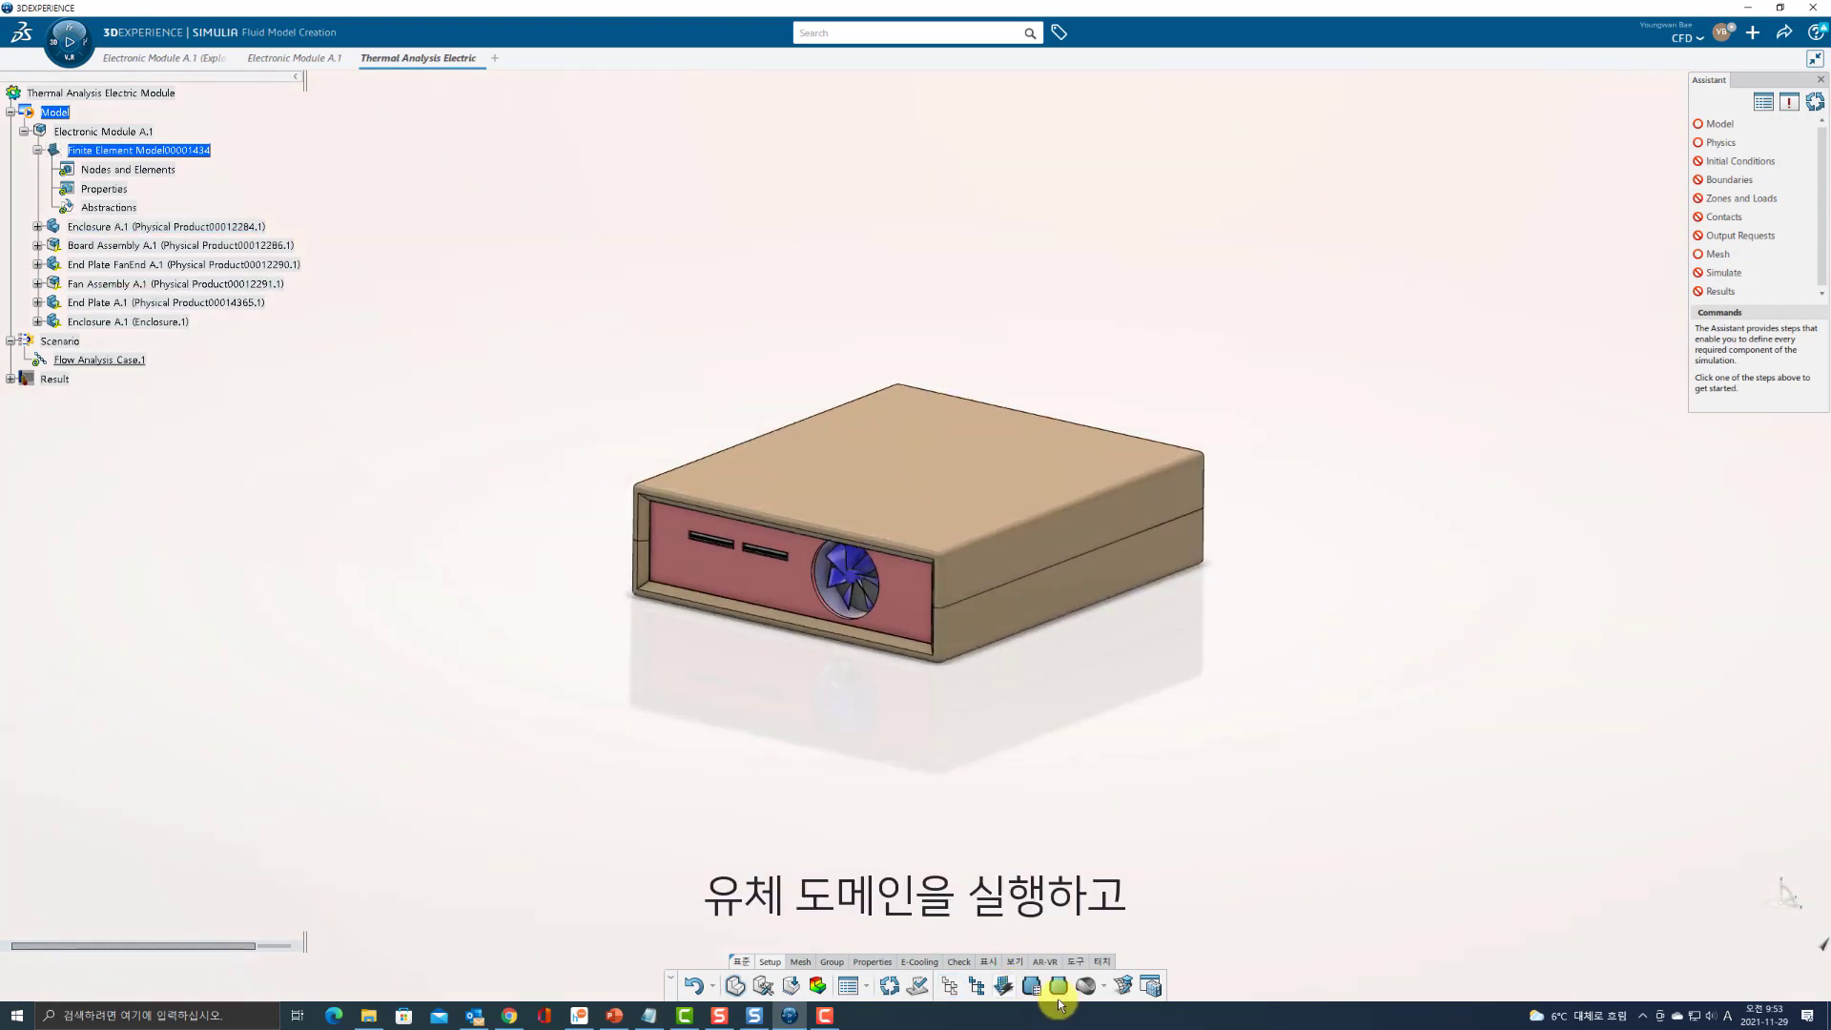
left_click(1664, 151)
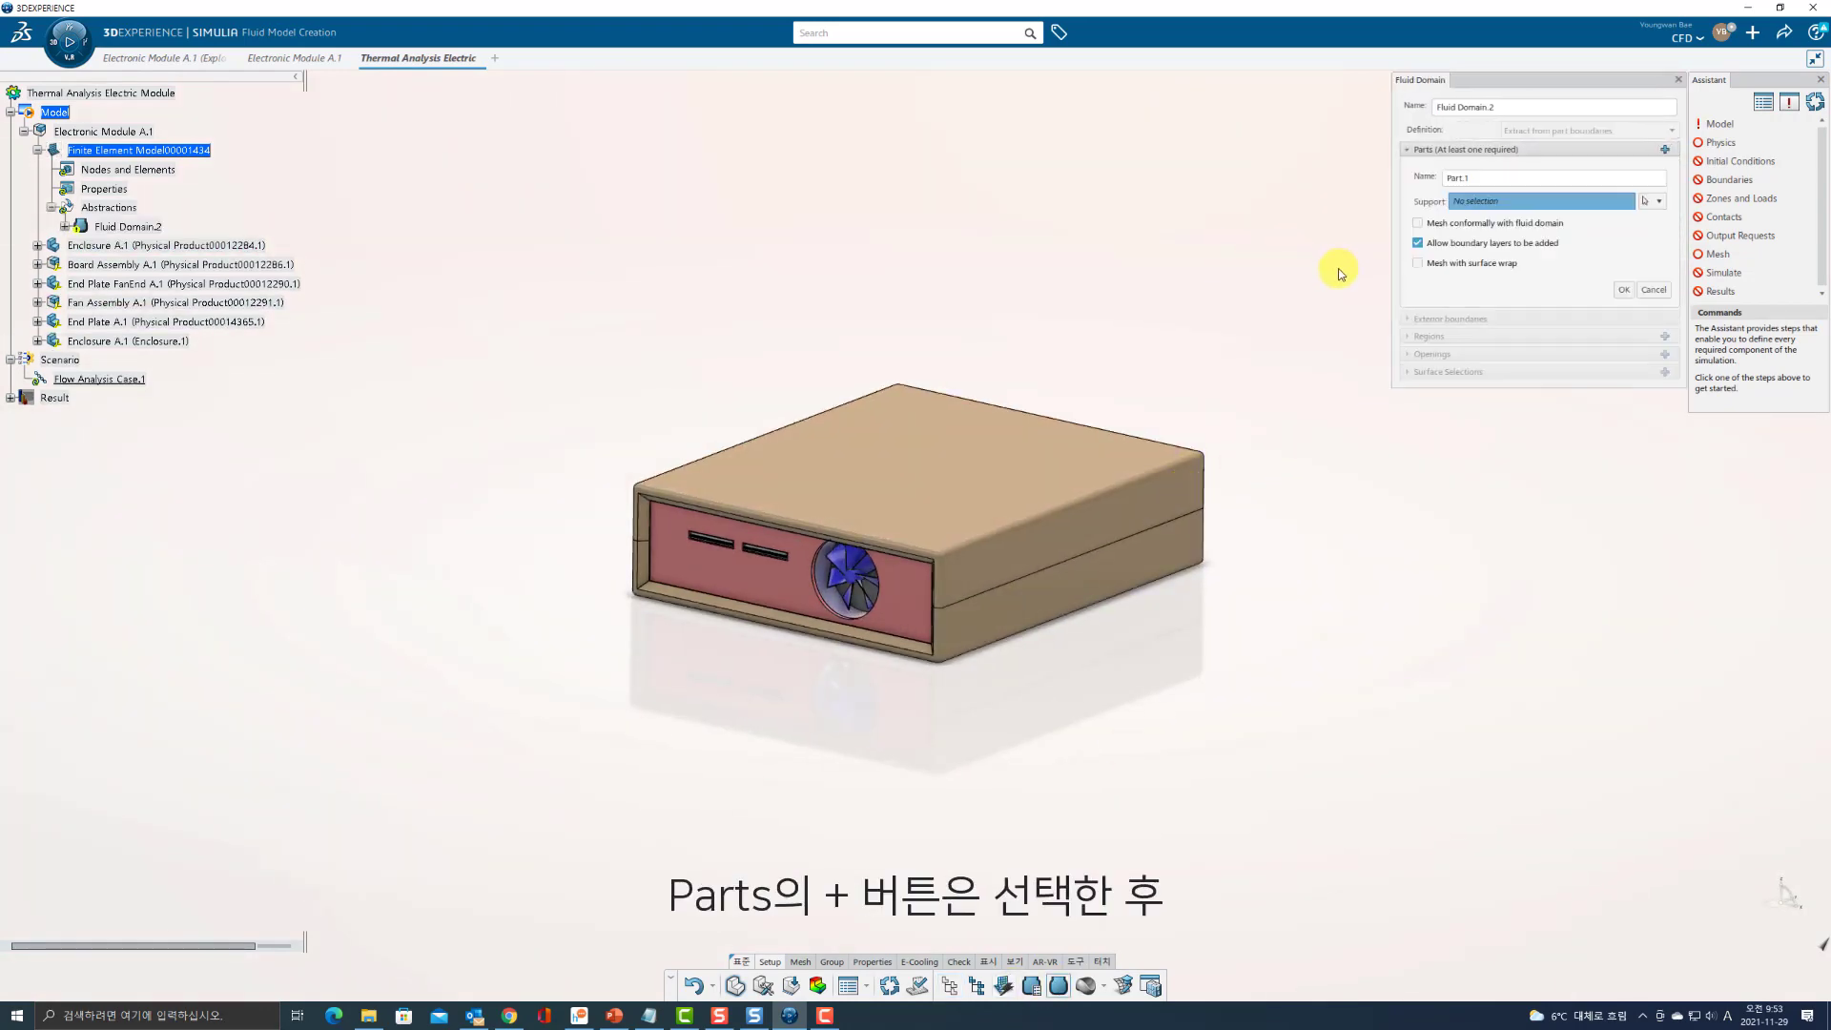
left_click(1045, 534)
left_click(1625, 288)
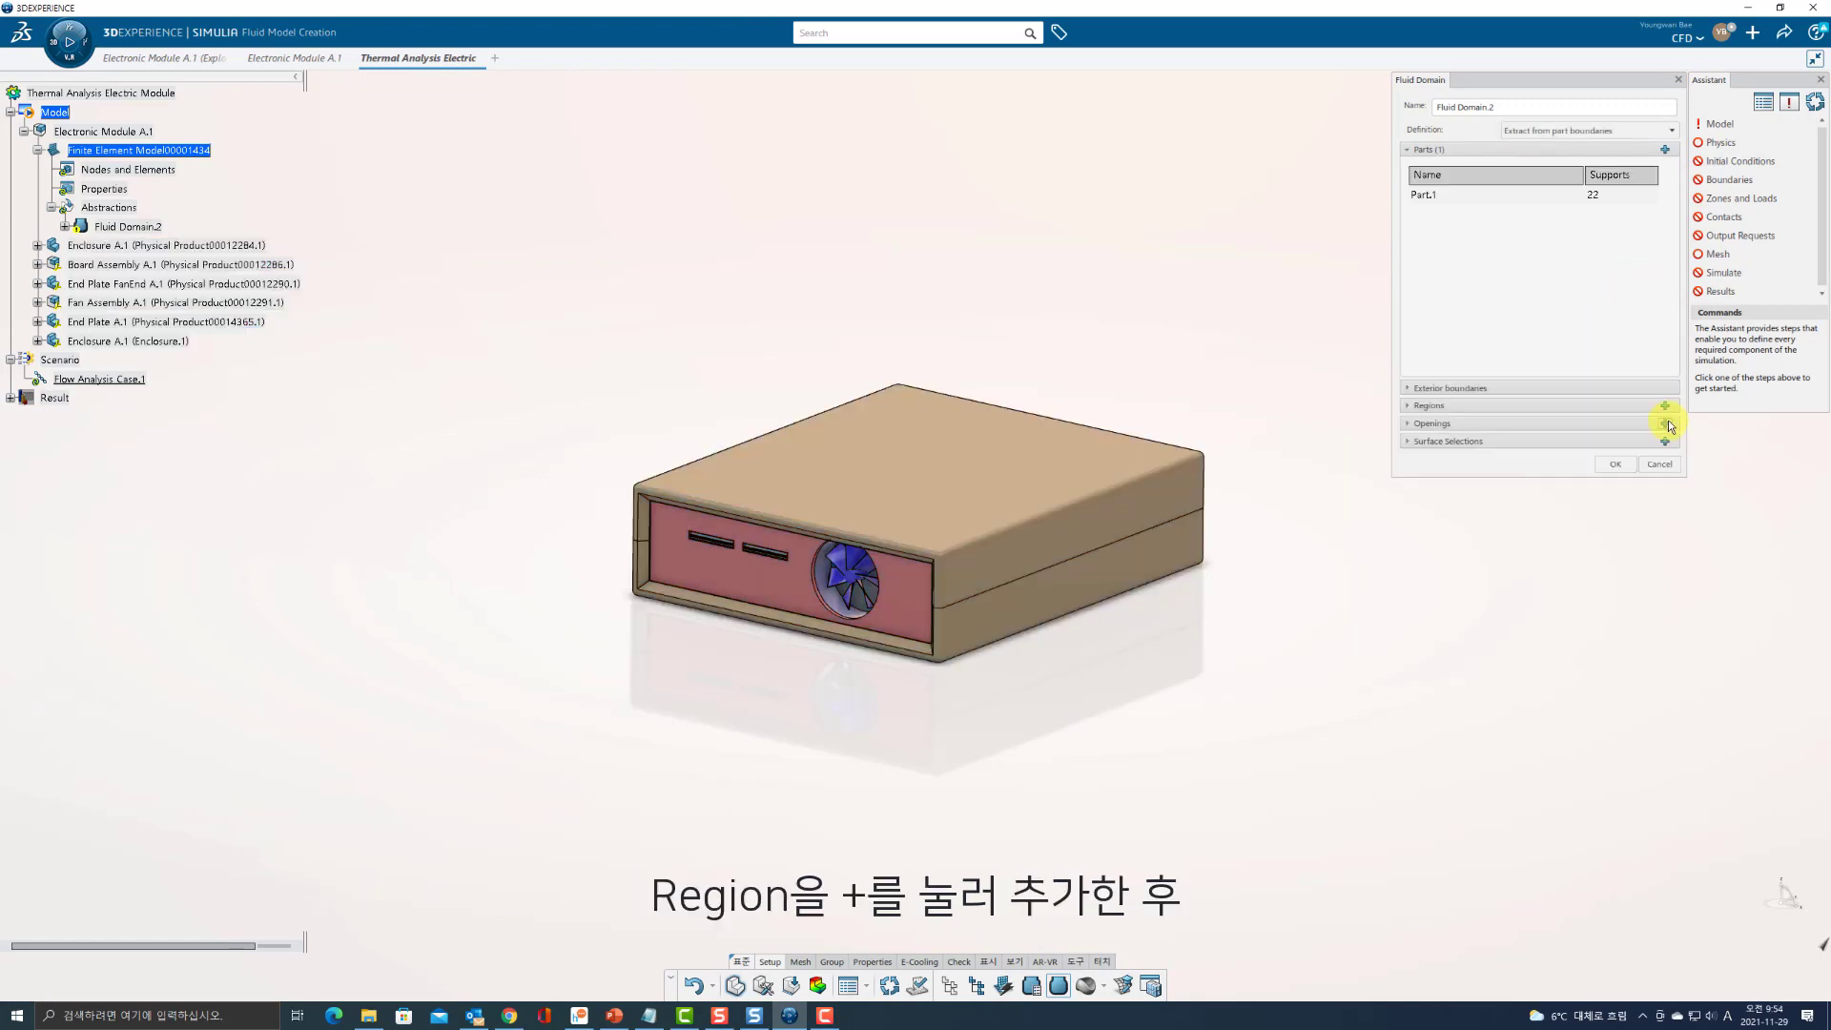
Add a first fluid region to the domain, using the outer face of the large green cylinder on the board.
left_click(1665, 406)
middle_click_drag(1160, 490, 906, 611)
left_click(826, 506)
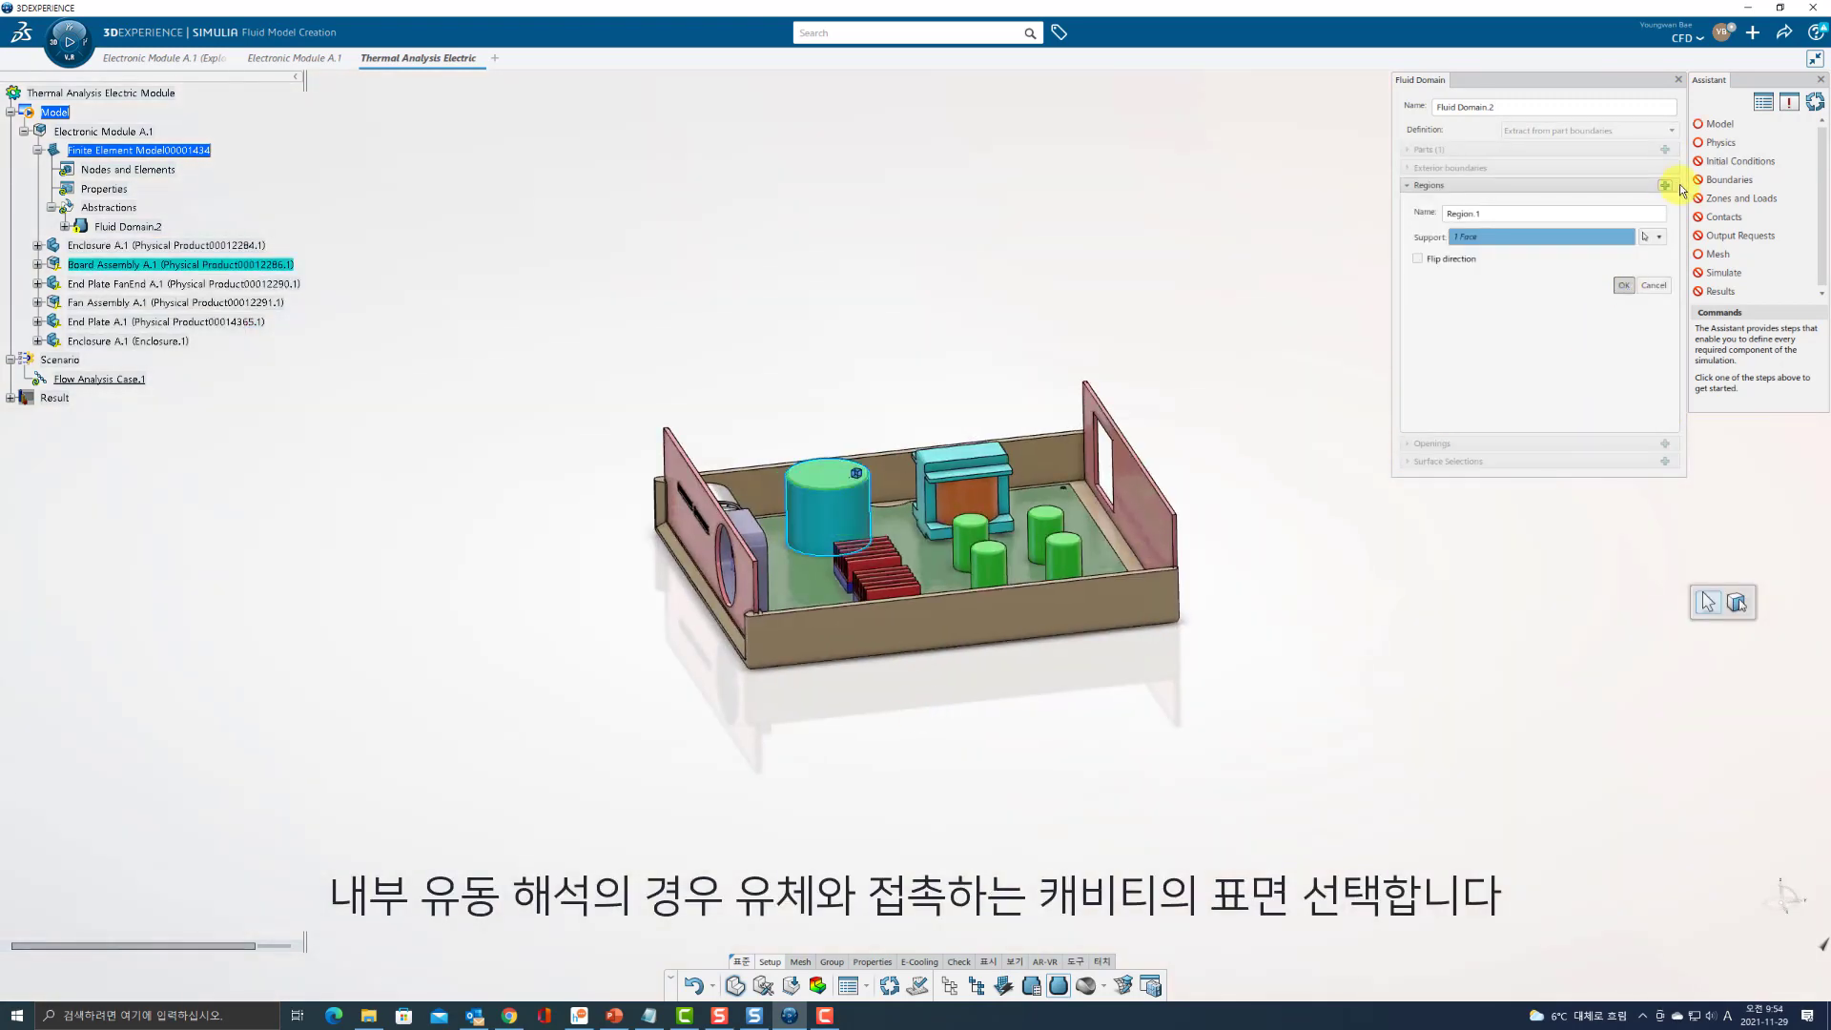
Add a second fluid region to the domain, using the inner face of the fan frame.
left_click(1665, 186)
scroll(726, 547, "up", 3)
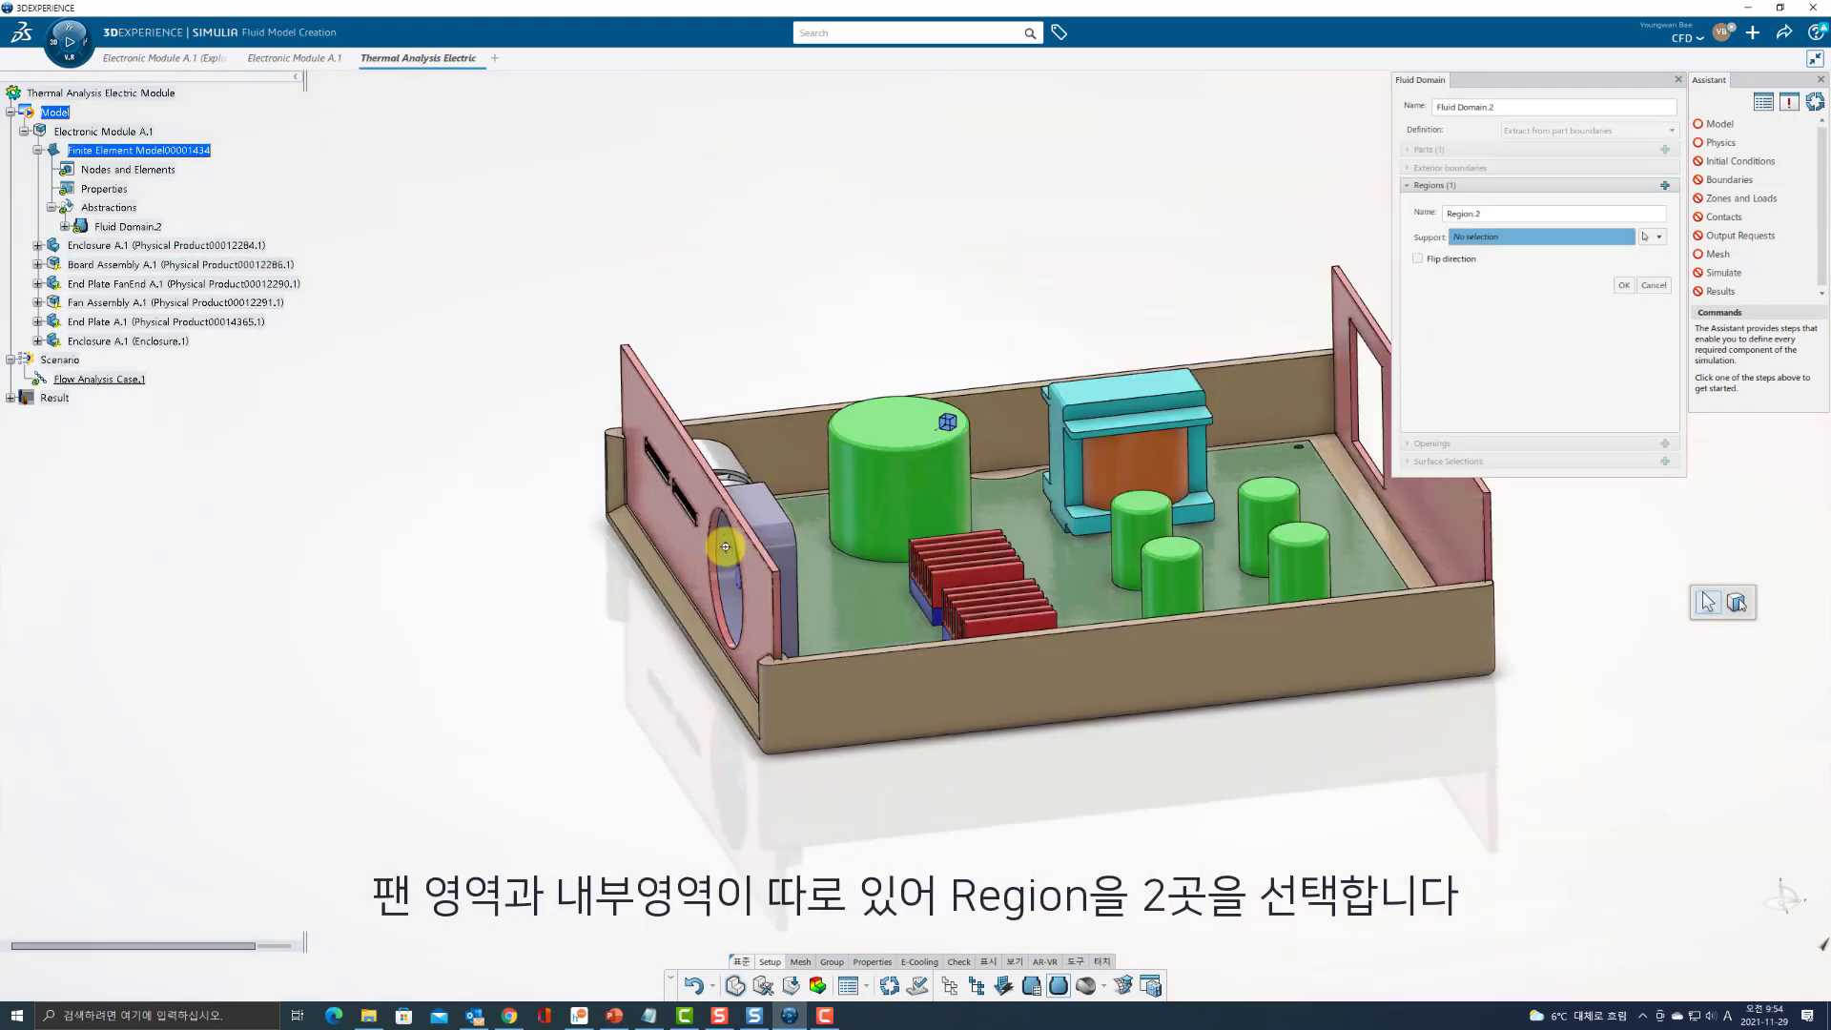
left_click(726, 547)
middle_click_drag(1316, 372, 1088, 568)
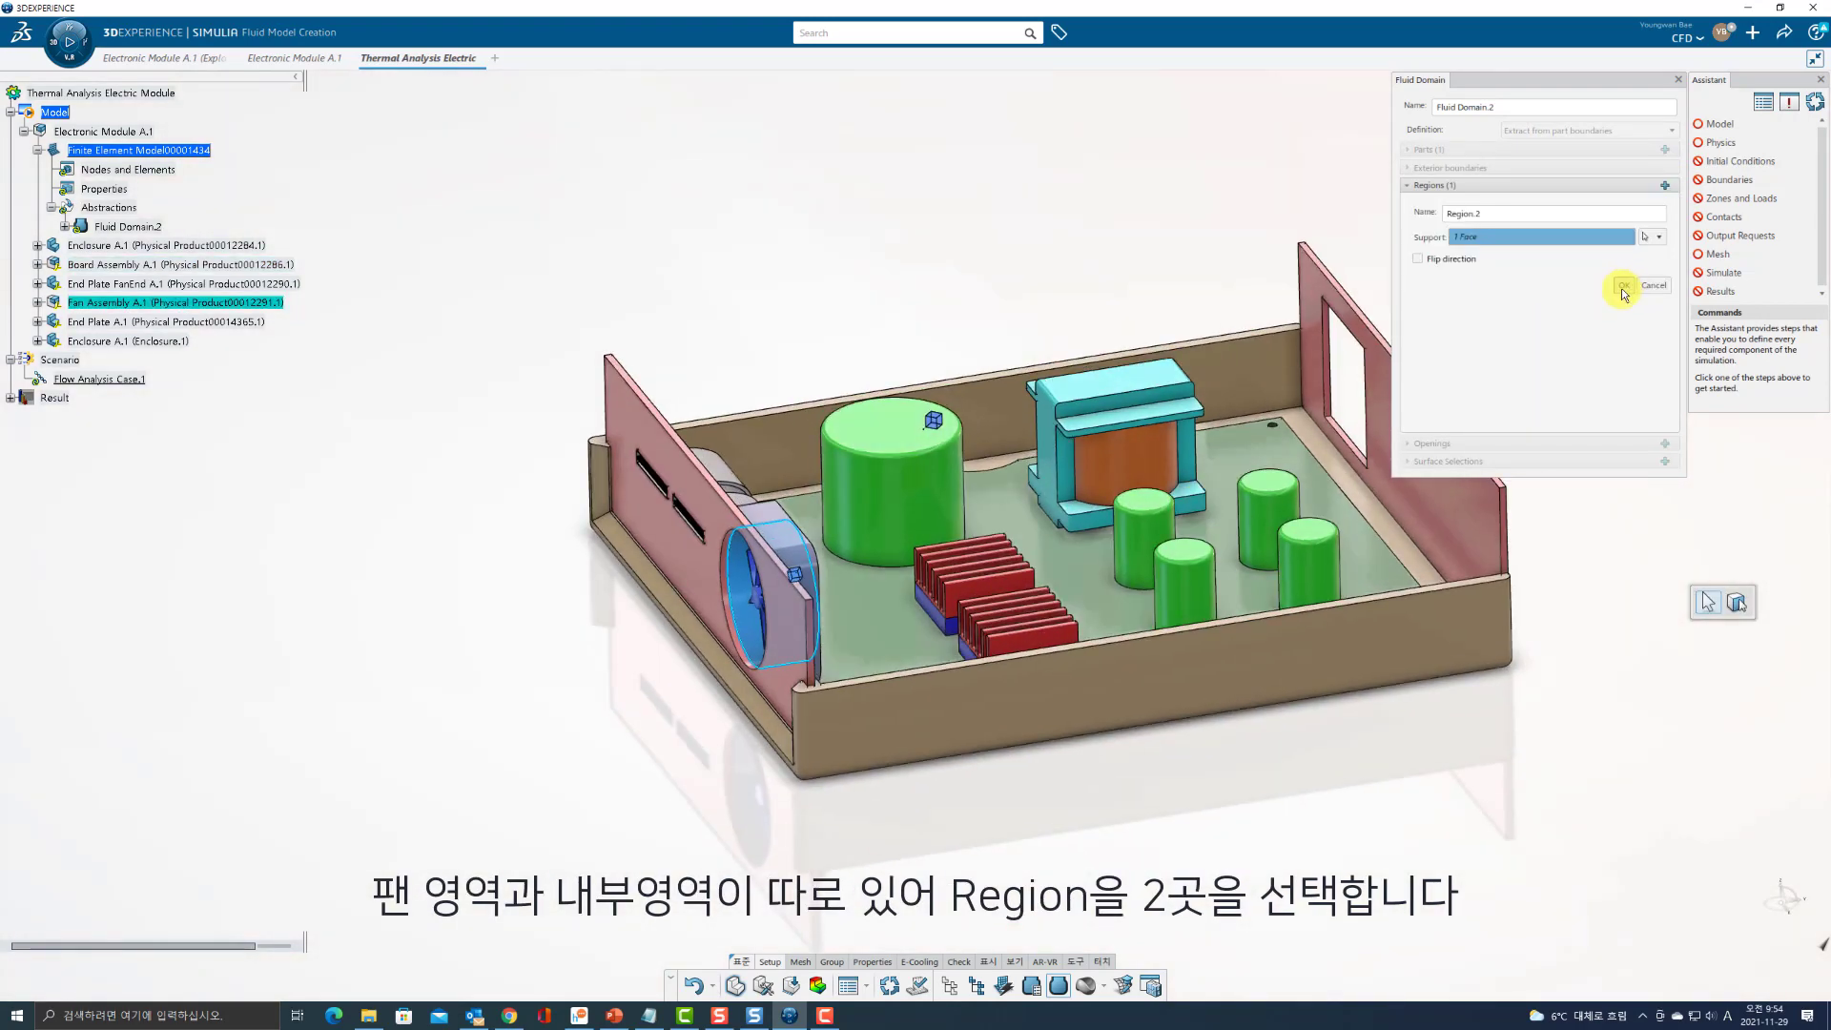
left_click(1624, 286)
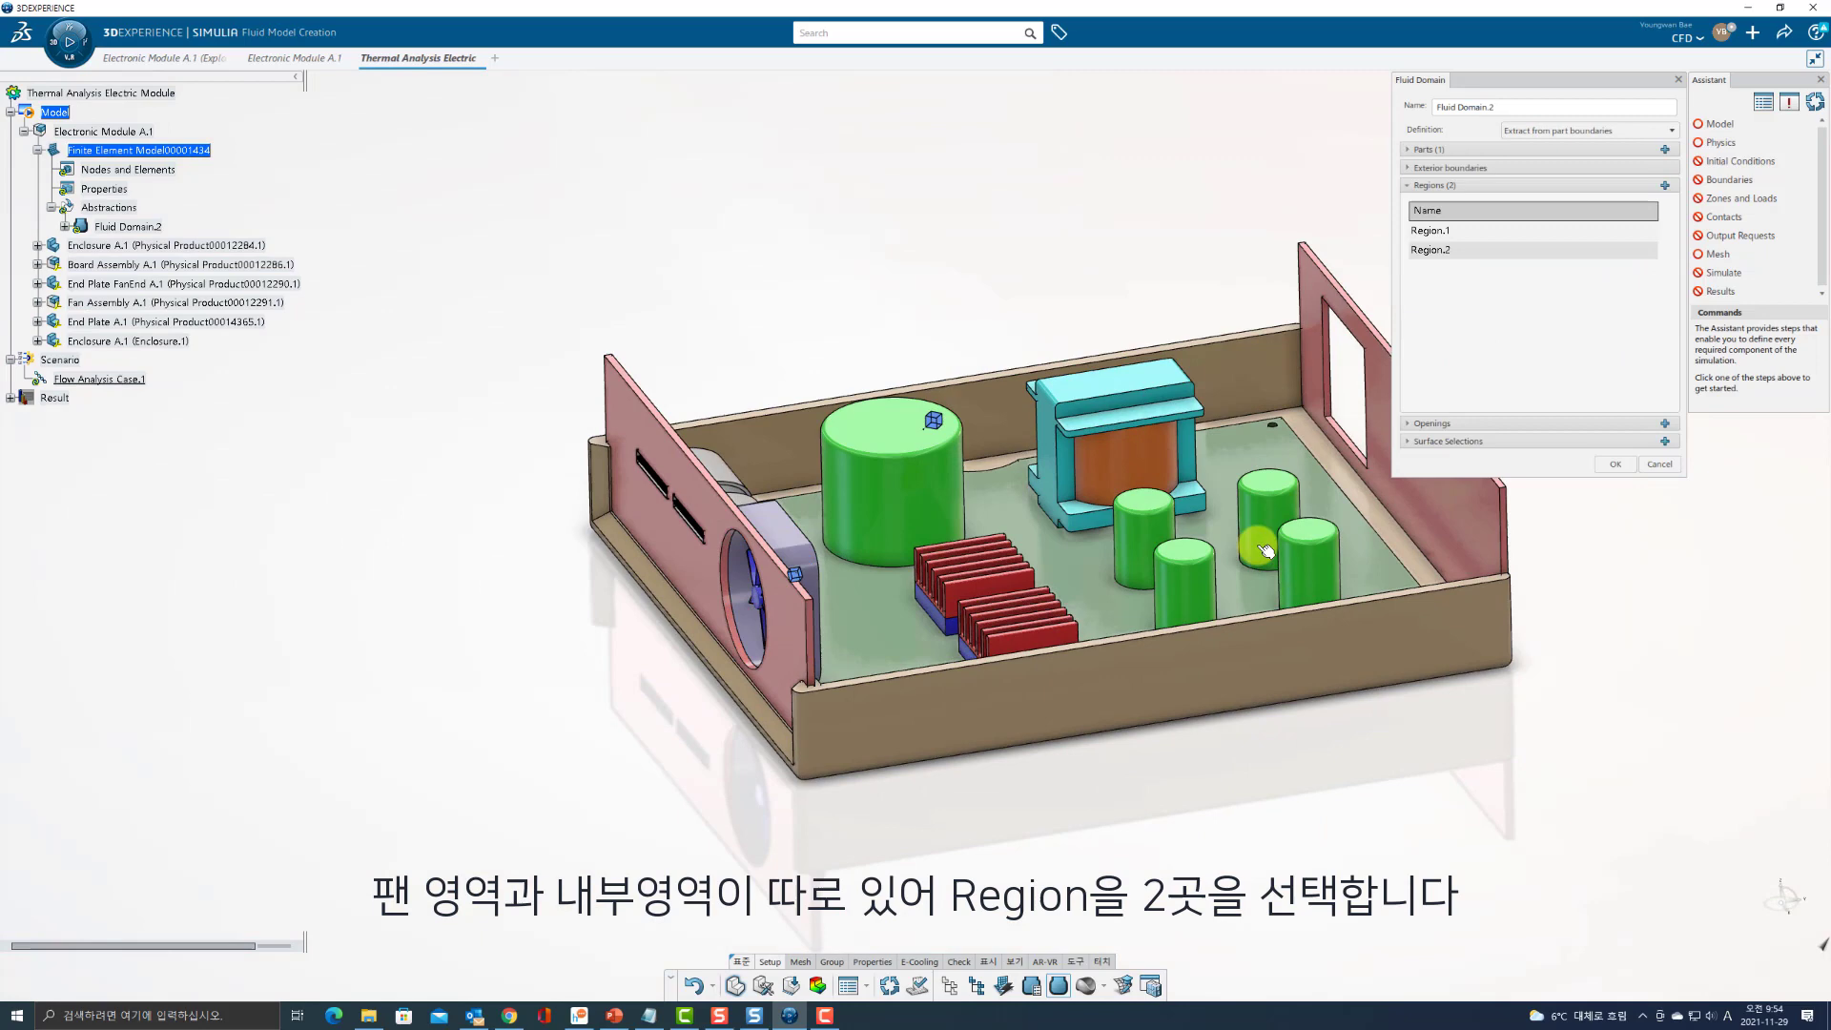
Add an opening named Inlet on the circular edge of the fan hole in the fan-side end plate.
left_click(1666, 423)
left_click(721, 596)
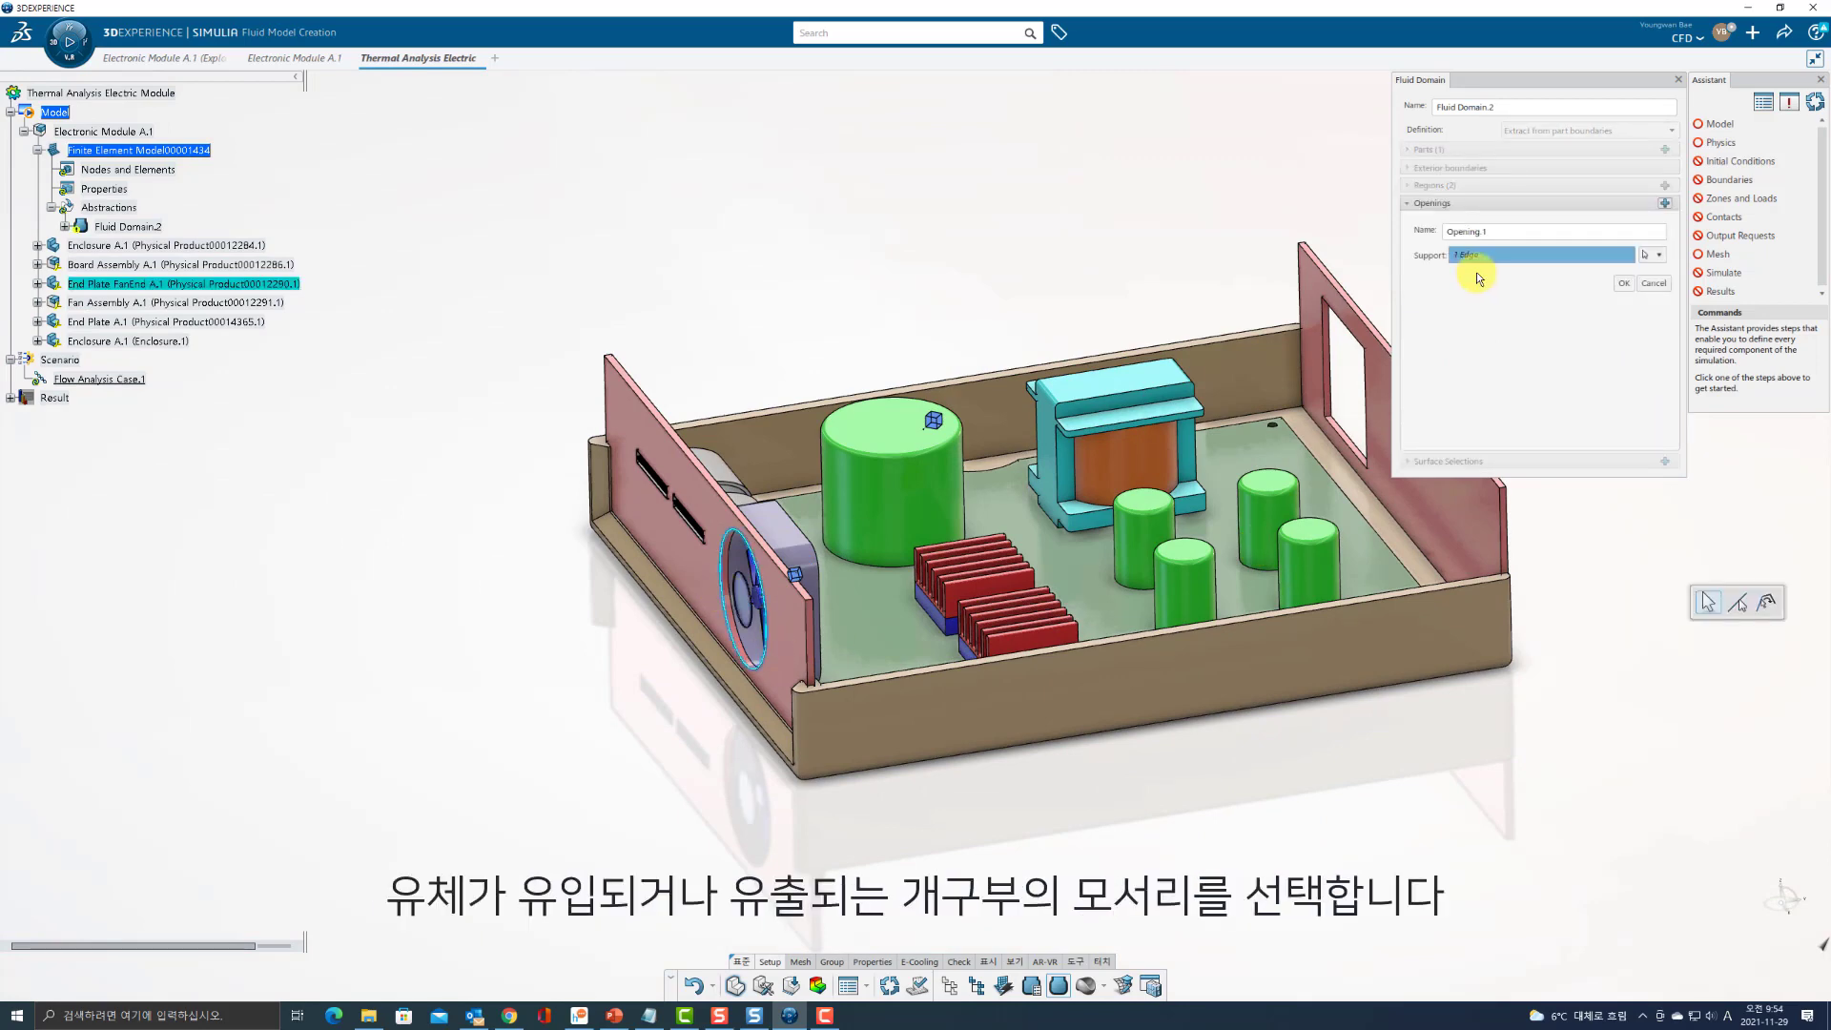
left_click_drag(1500, 232, 1272, 226)
left_click(1628, 289)
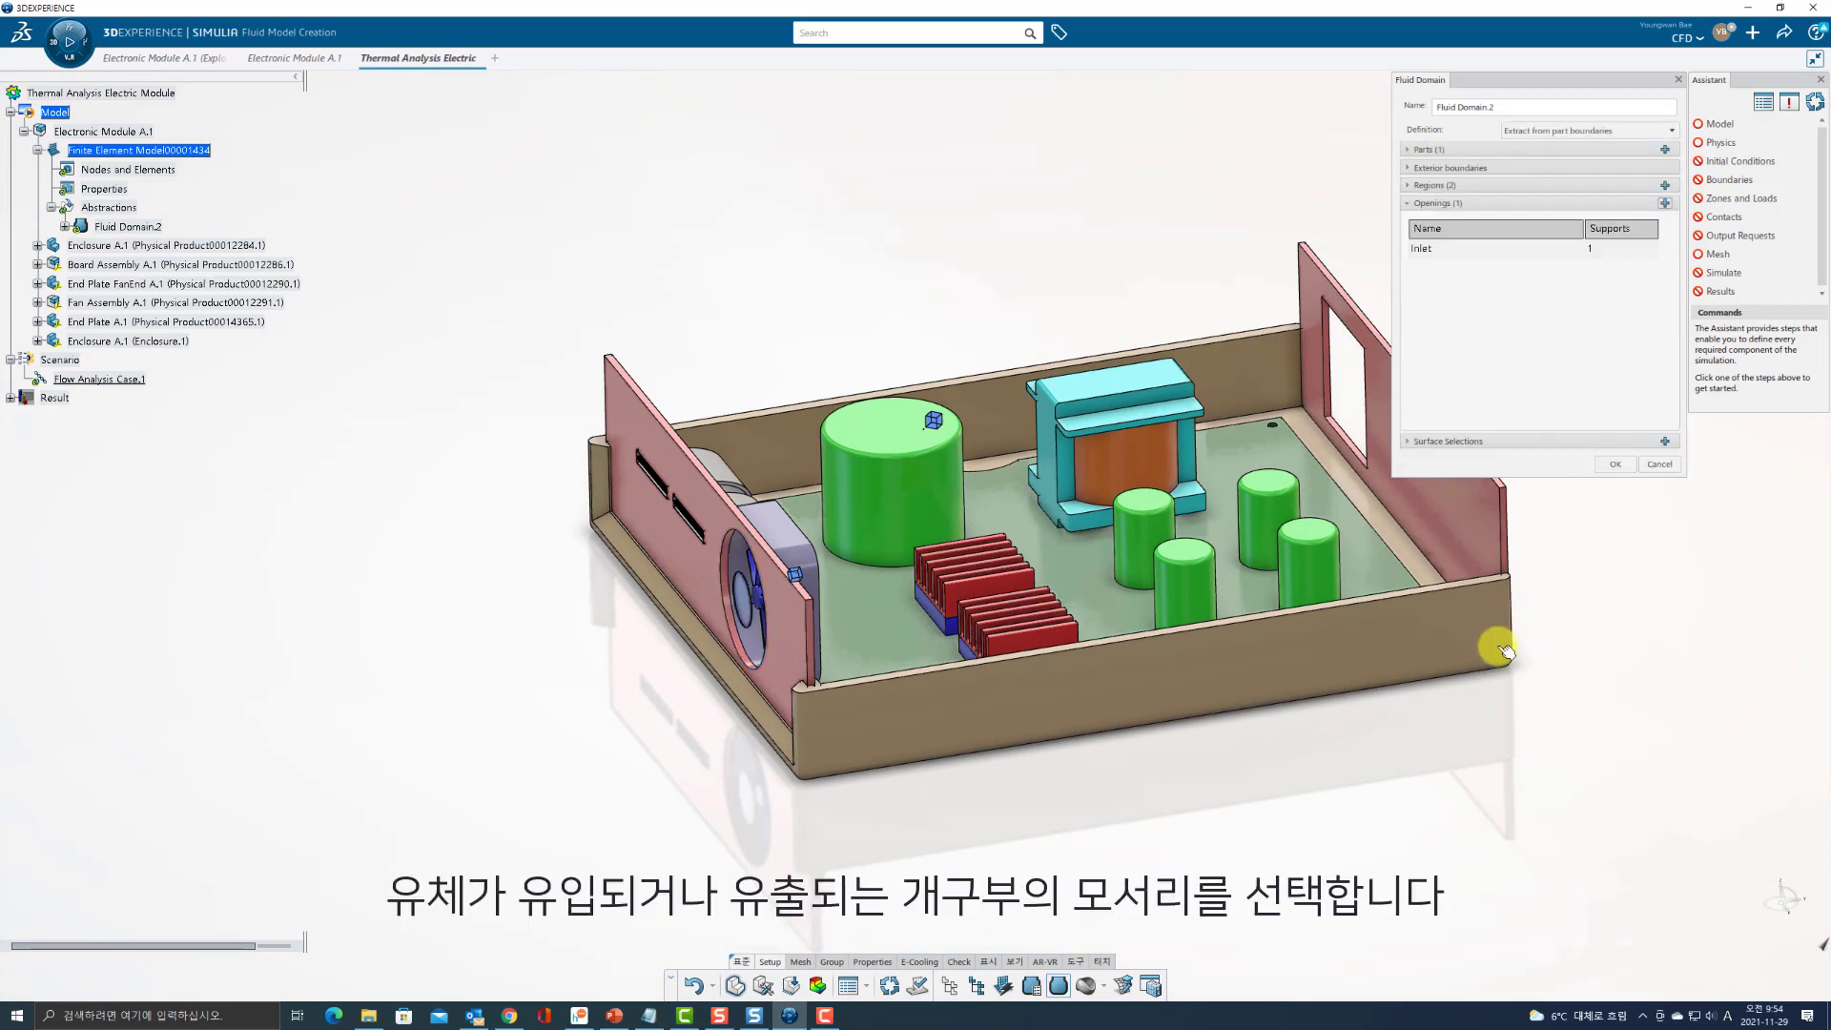
Add an opening named Outlet on the four edges of the opposite end plate's rectangular cutout, and complete the fluid domain.
middle_click_drag(1500, 646, 1330, 646)
left_click(1665, 202)
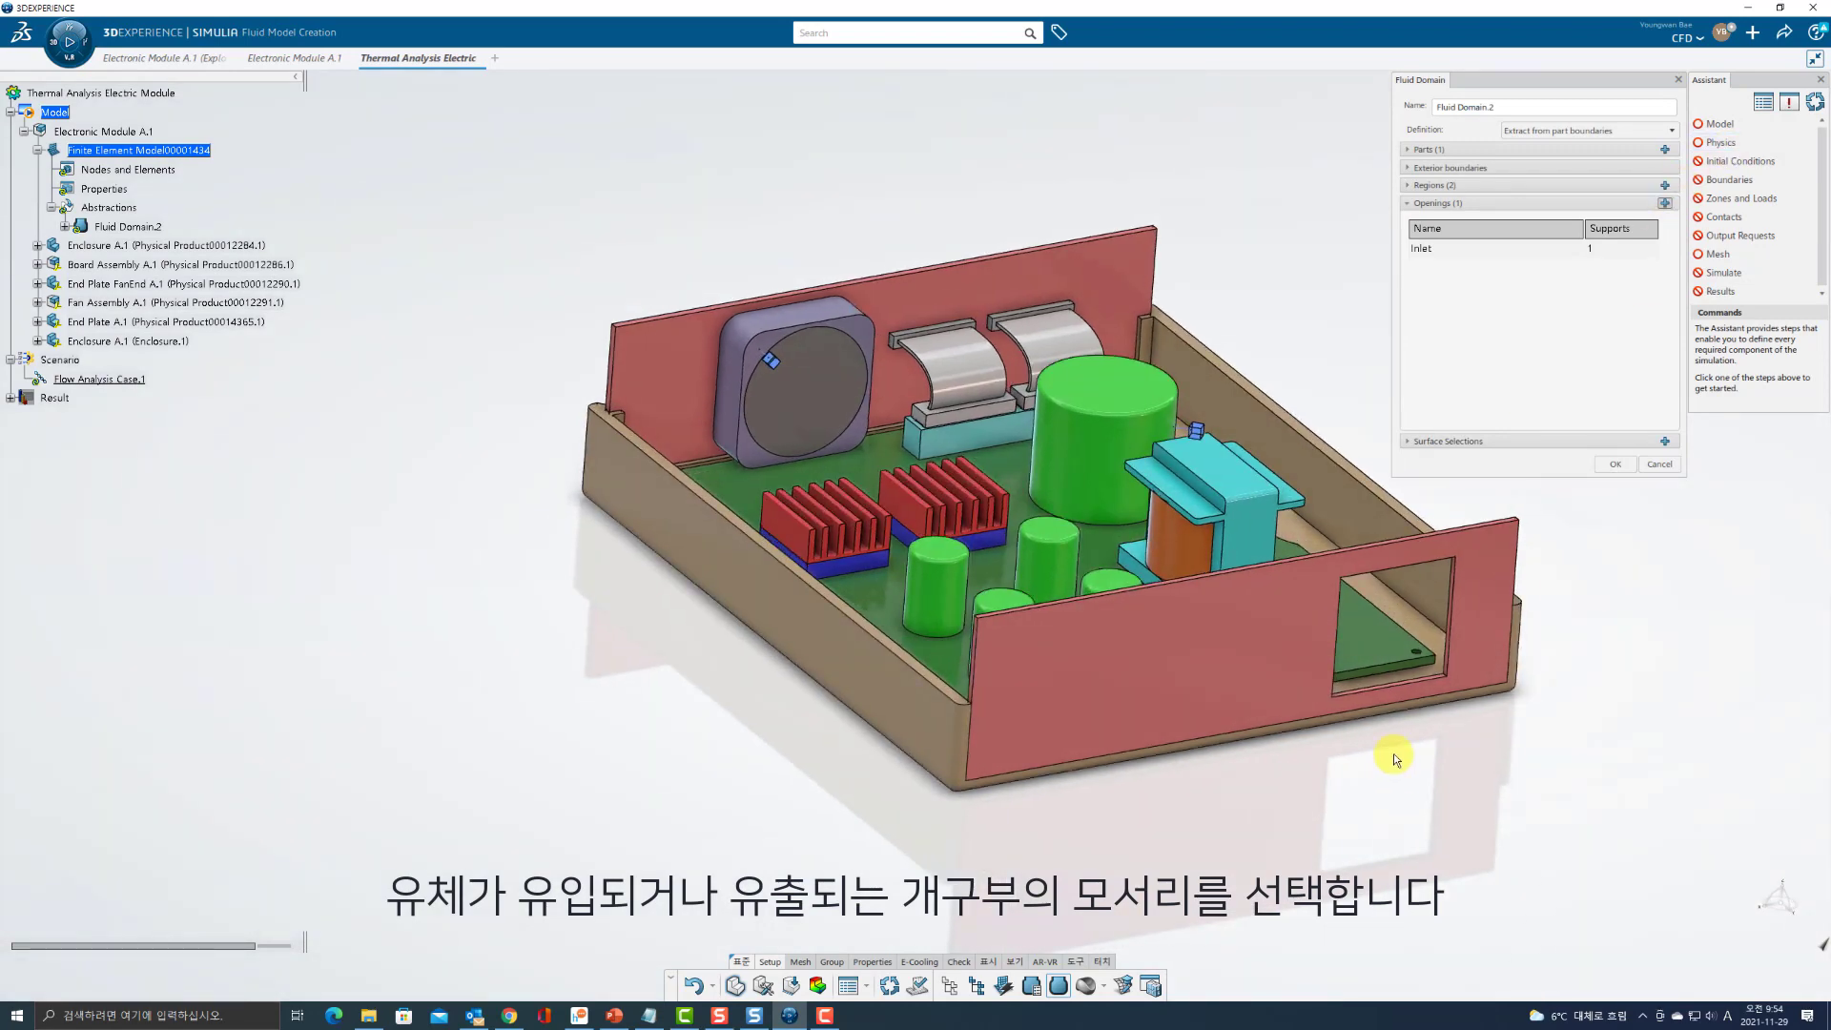
left_click(1391, 684)
left_click(1454, 610)
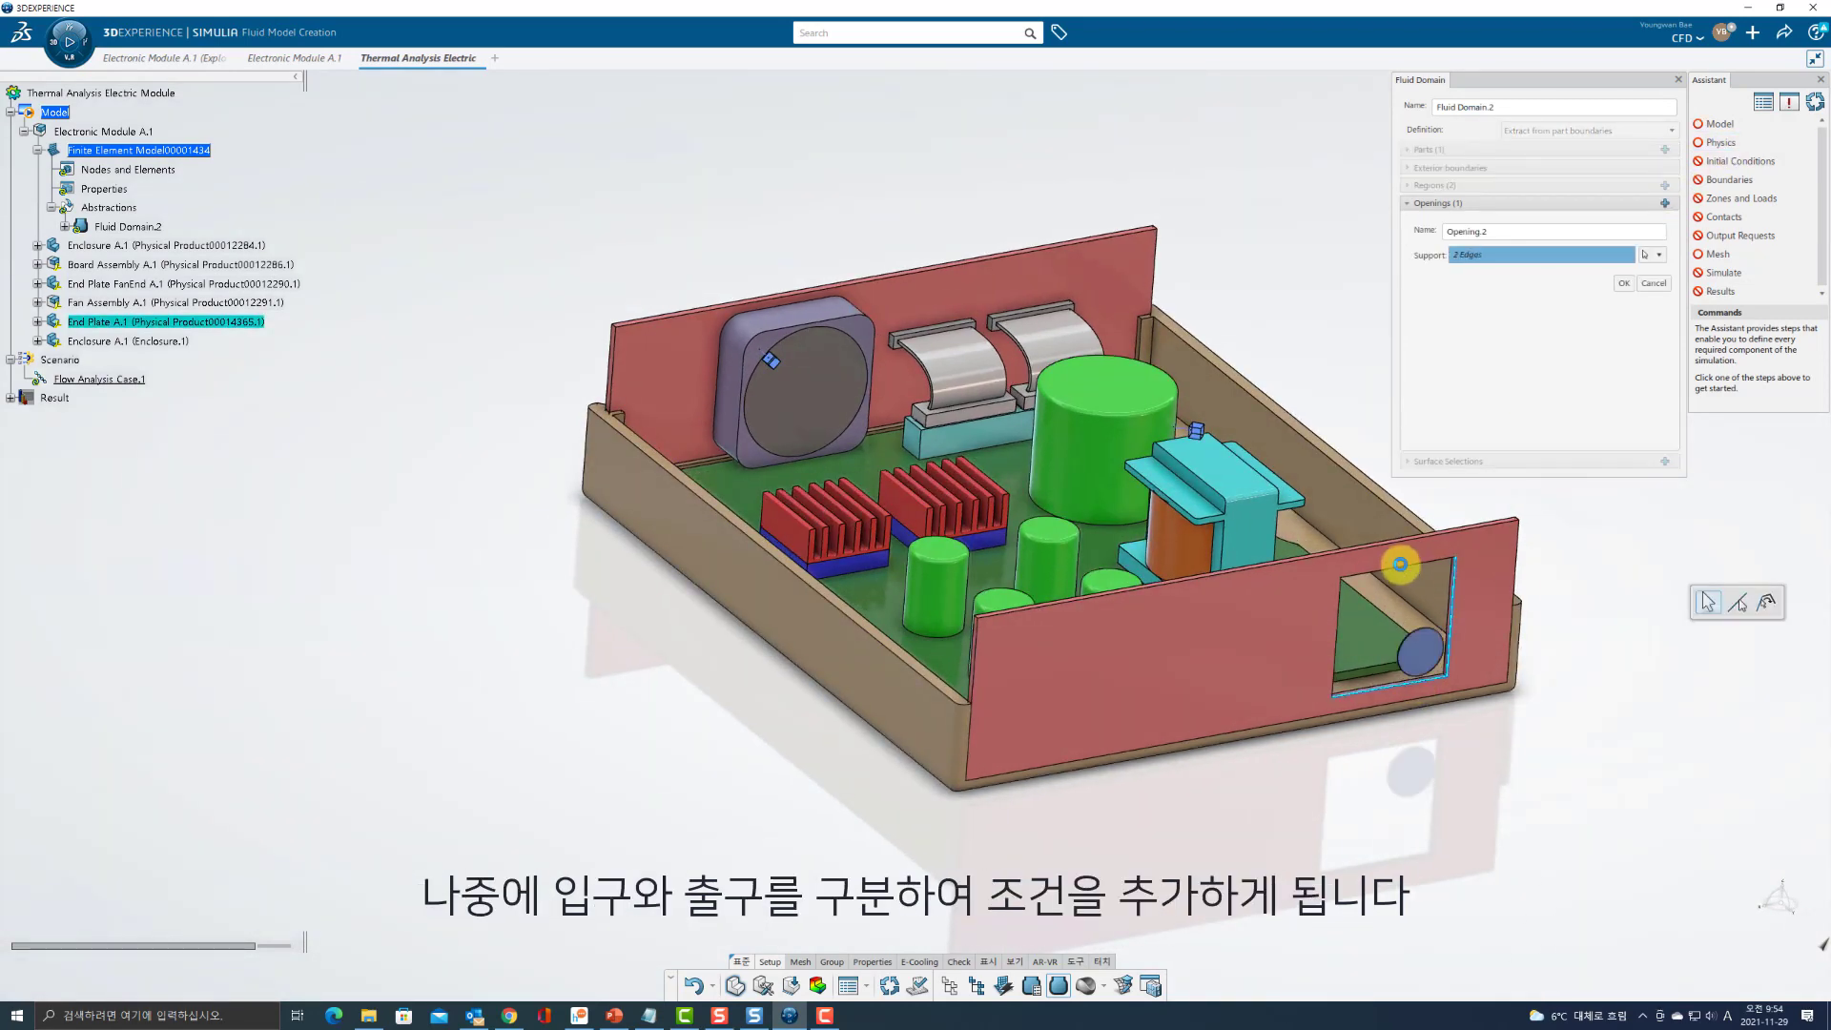
left_click(1406, 571)
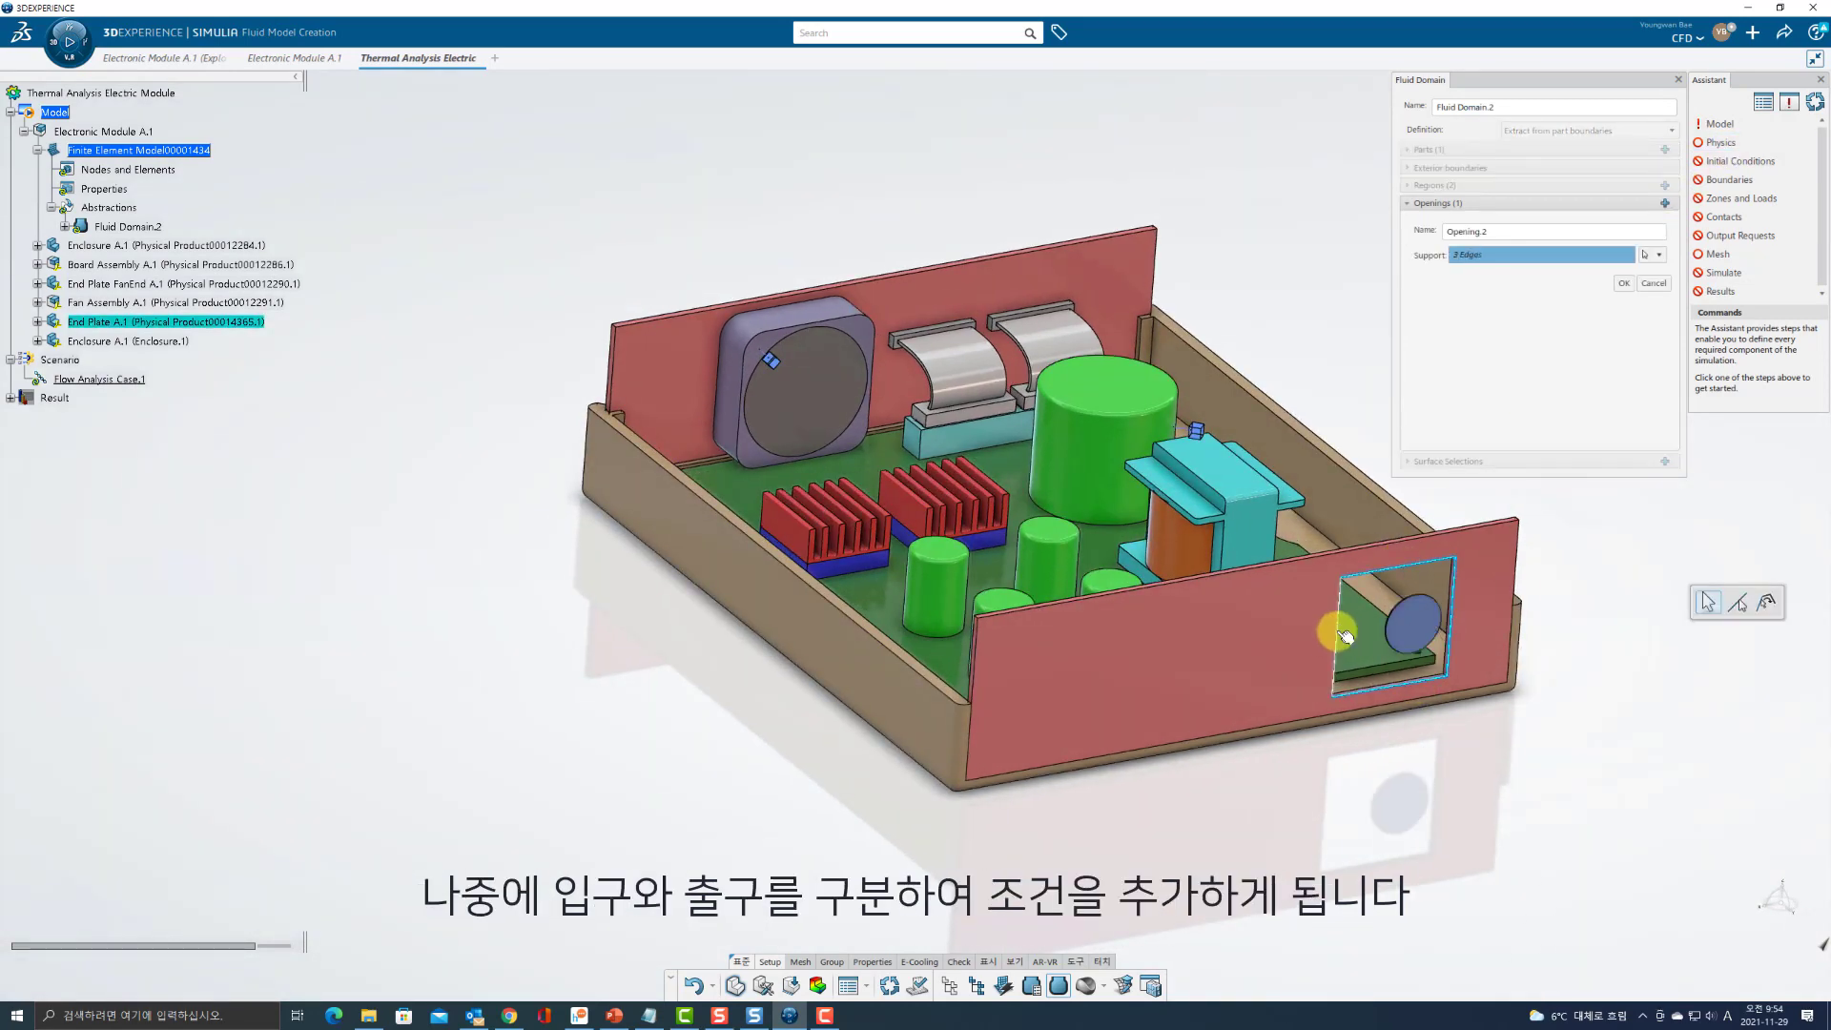
left_click(1345, 636)
triple_click(1623, 231)
type("Outlet")
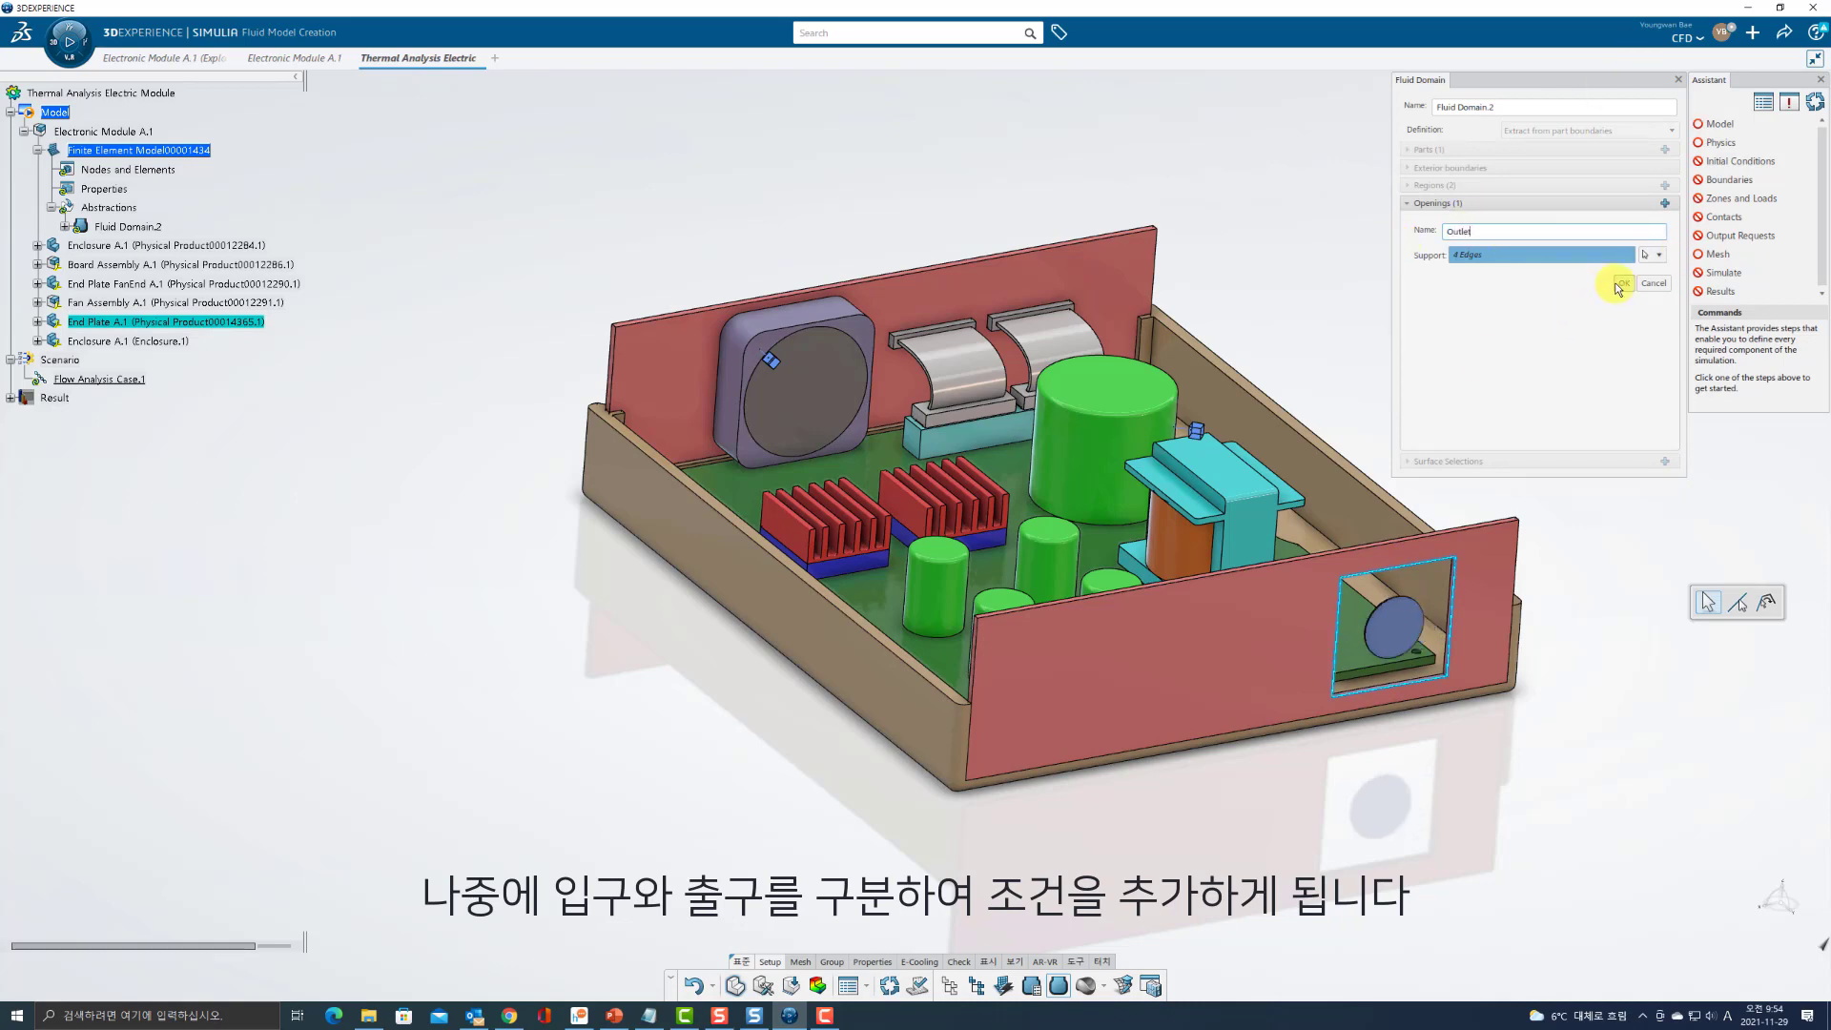
left_click(1618, 287)
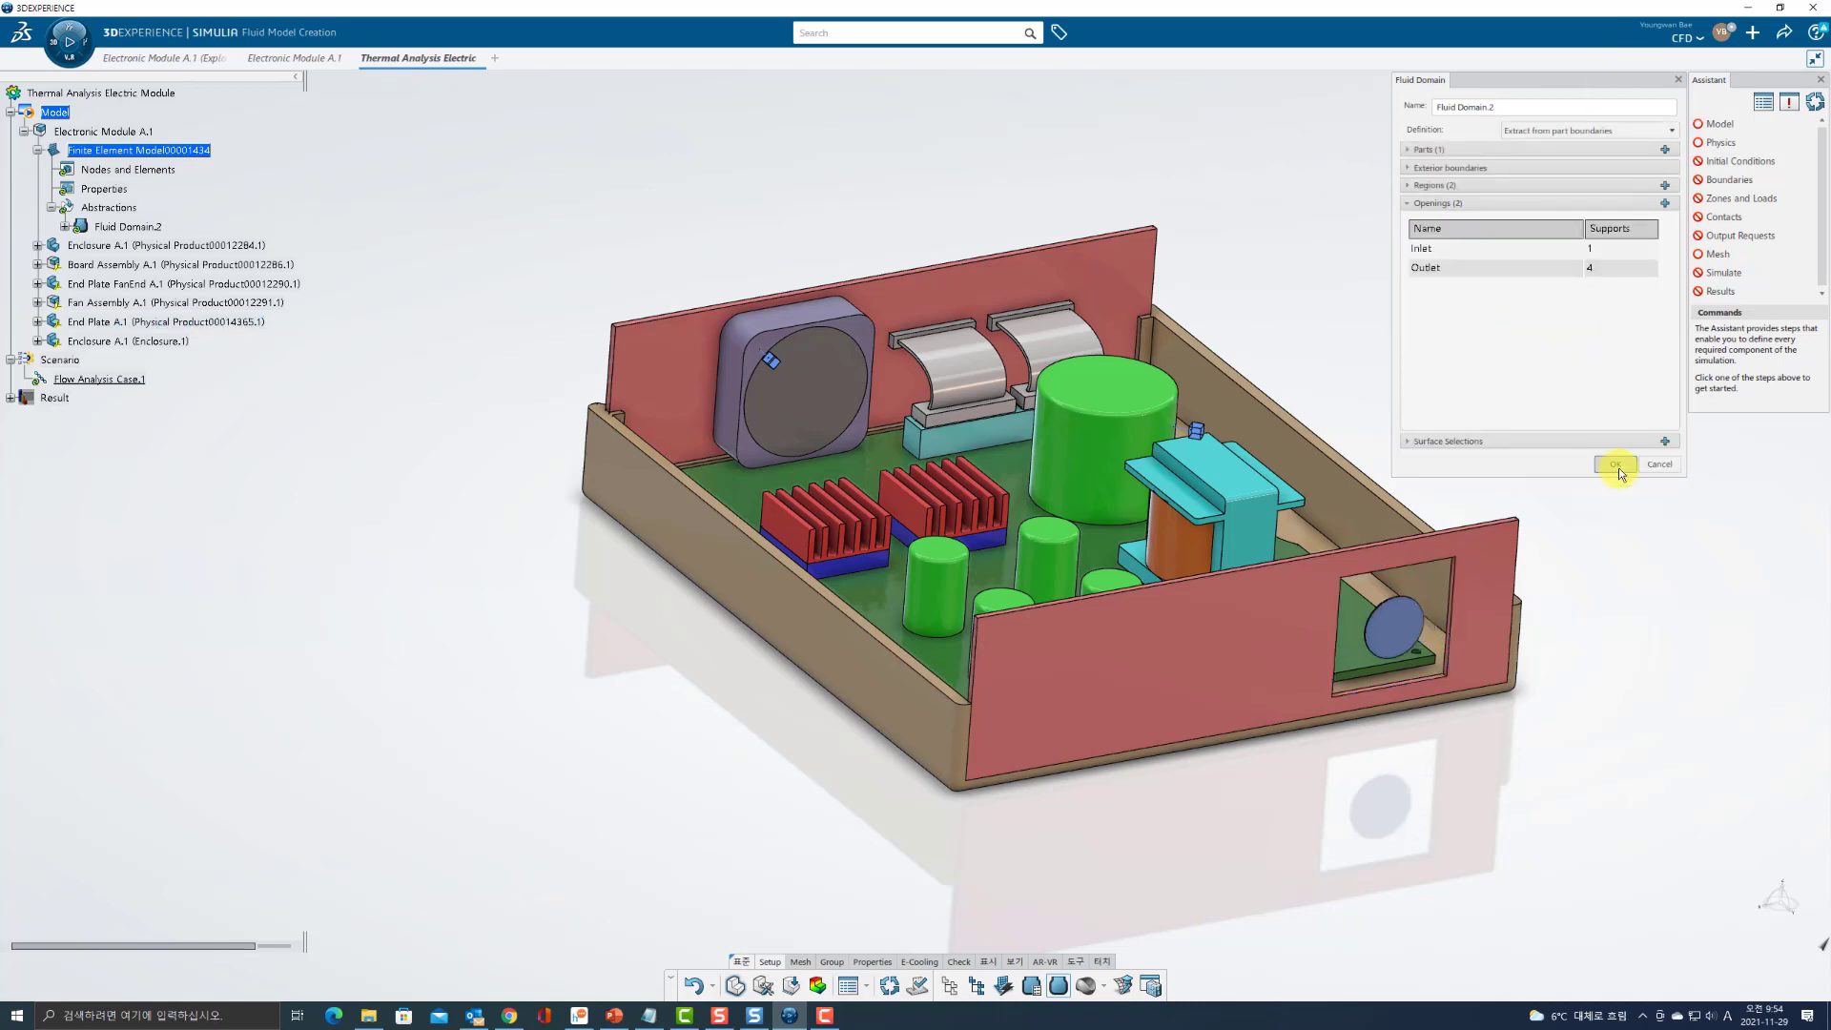
left_click(1618, 468)
Create a fluid section supported by both regions of the fluid domain, without assigning a material.
left_click(885, 965)
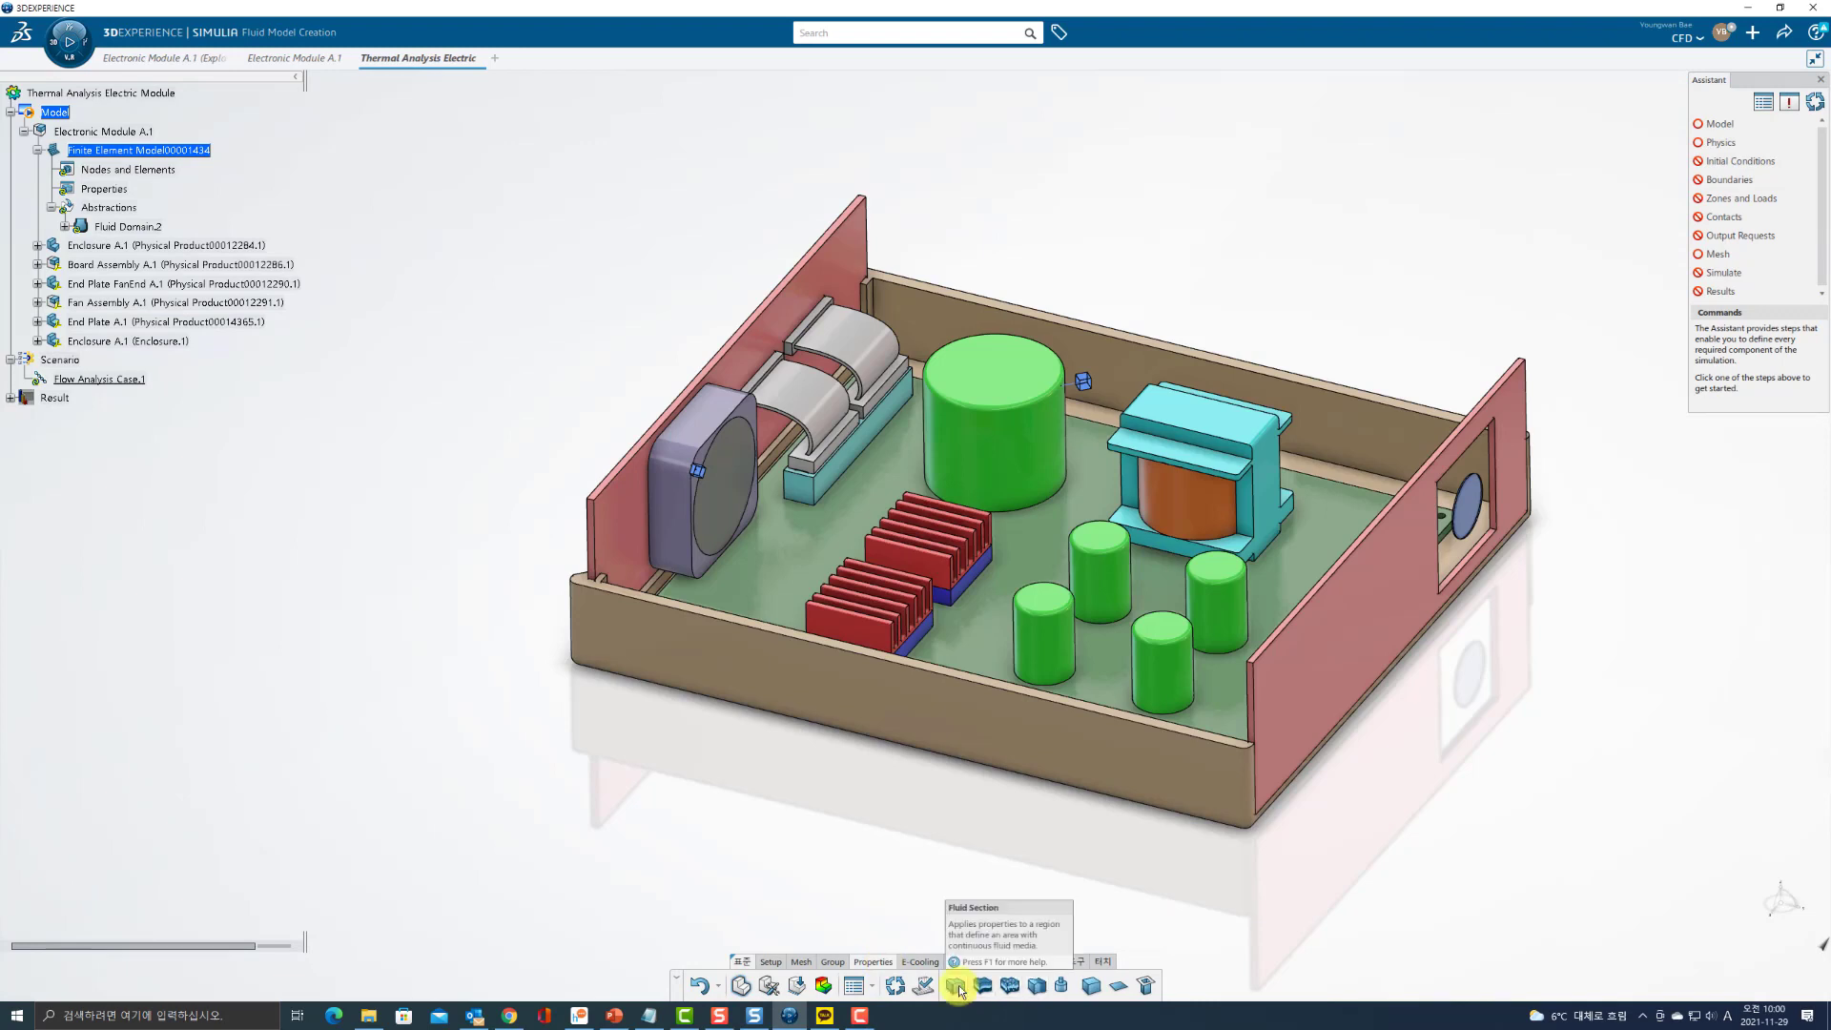
left_click(955, 985)
left_click(1086, 383)
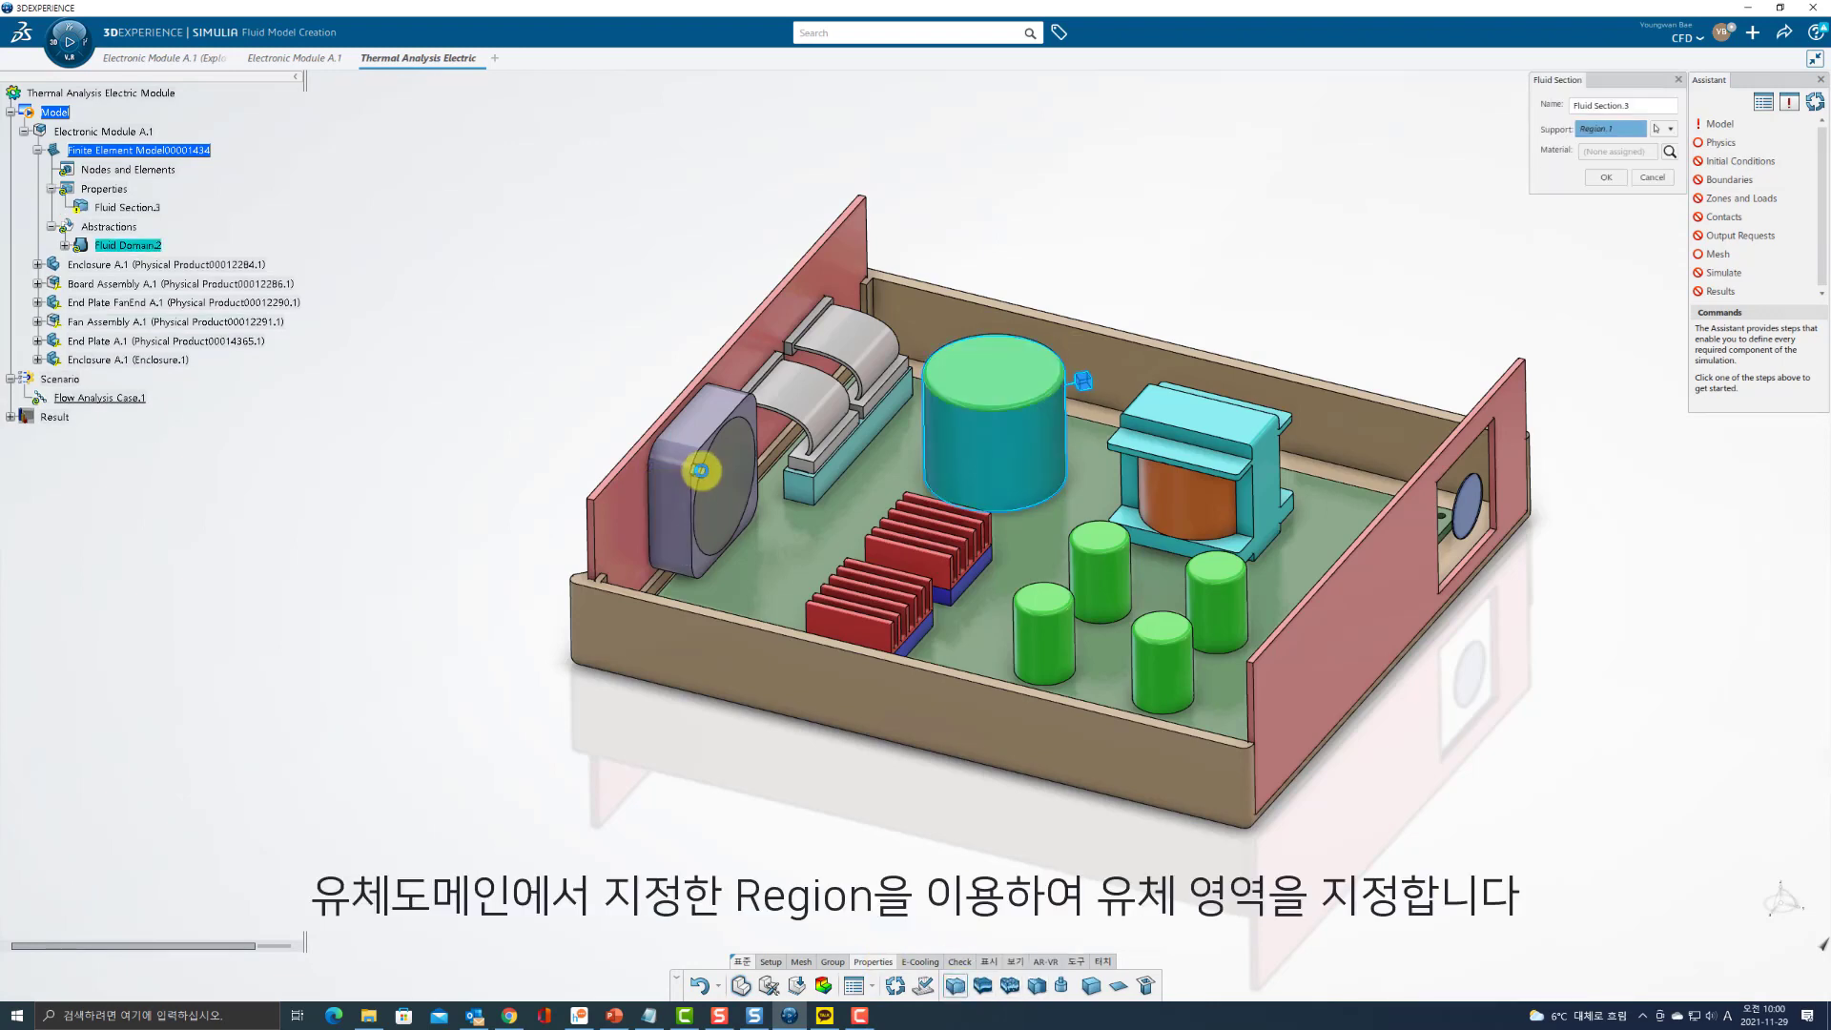
left_click(704, 474)
left_click(1606, 179)
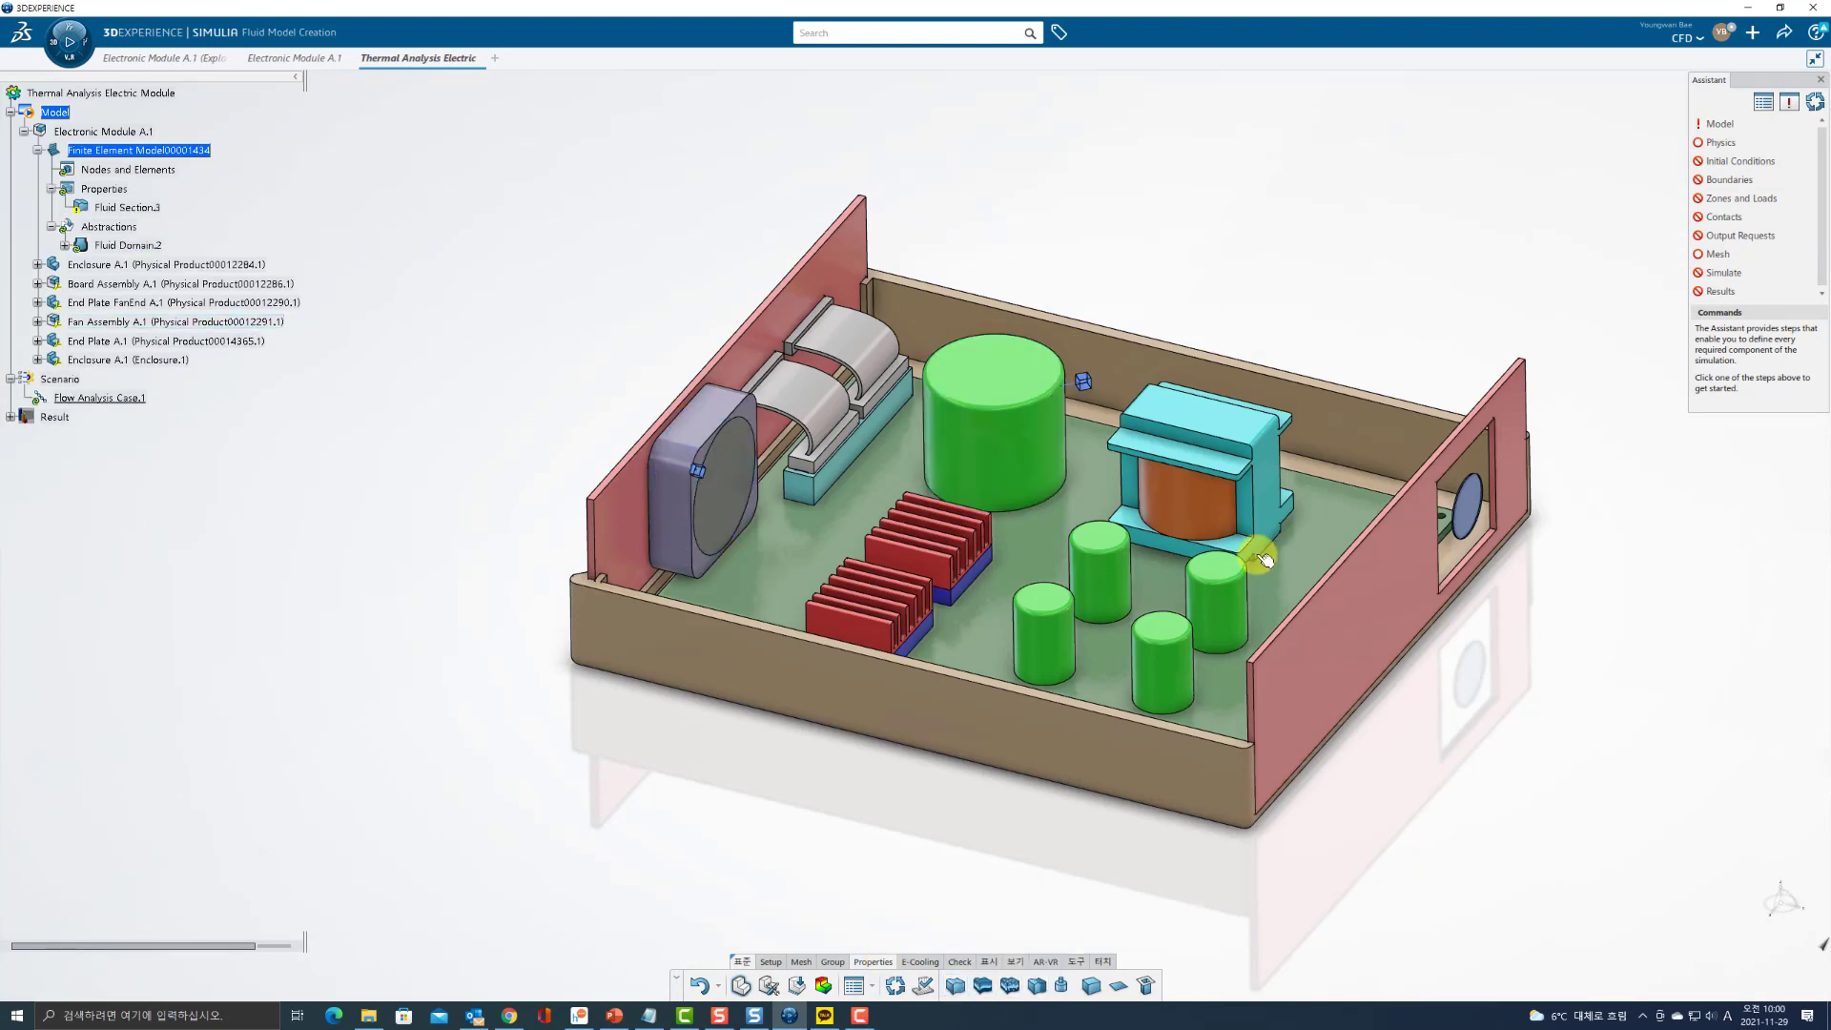
Create a solid section named Chip on the two blue chips beneath the heat sinks.
left_click(1088, 987)
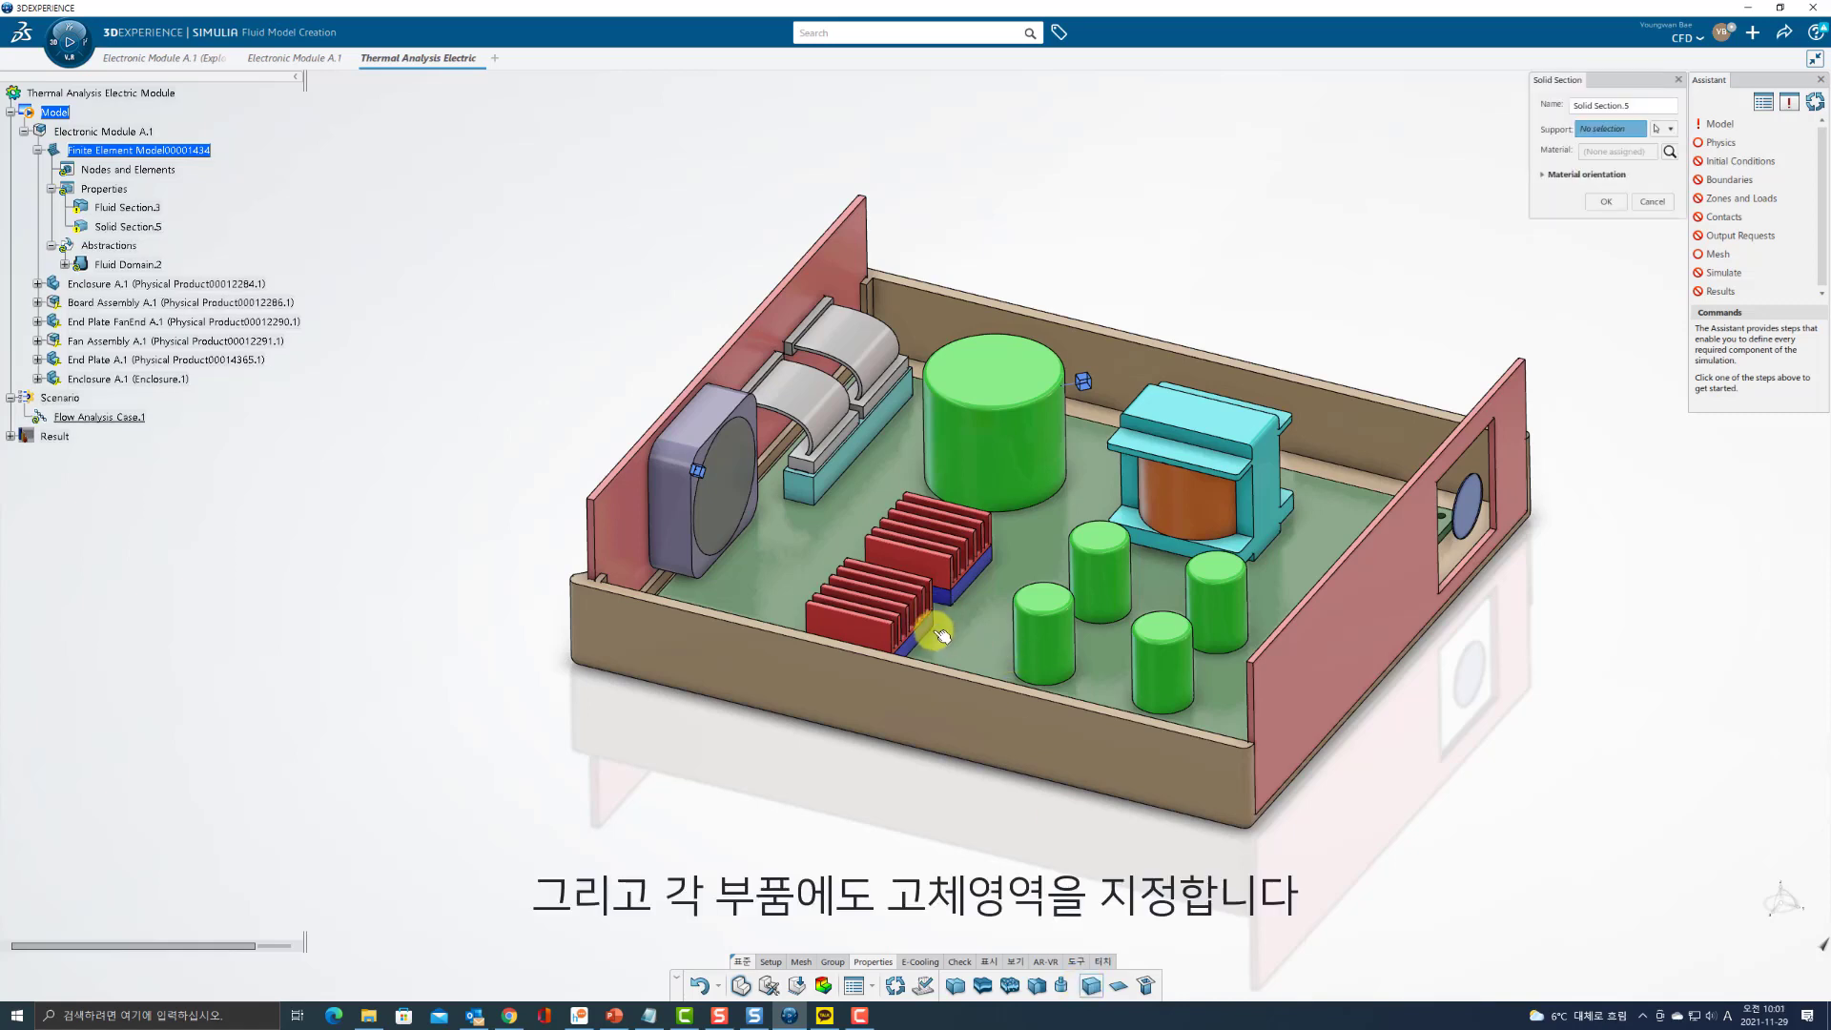
left_click(934, 634)
left_click(974, 573)
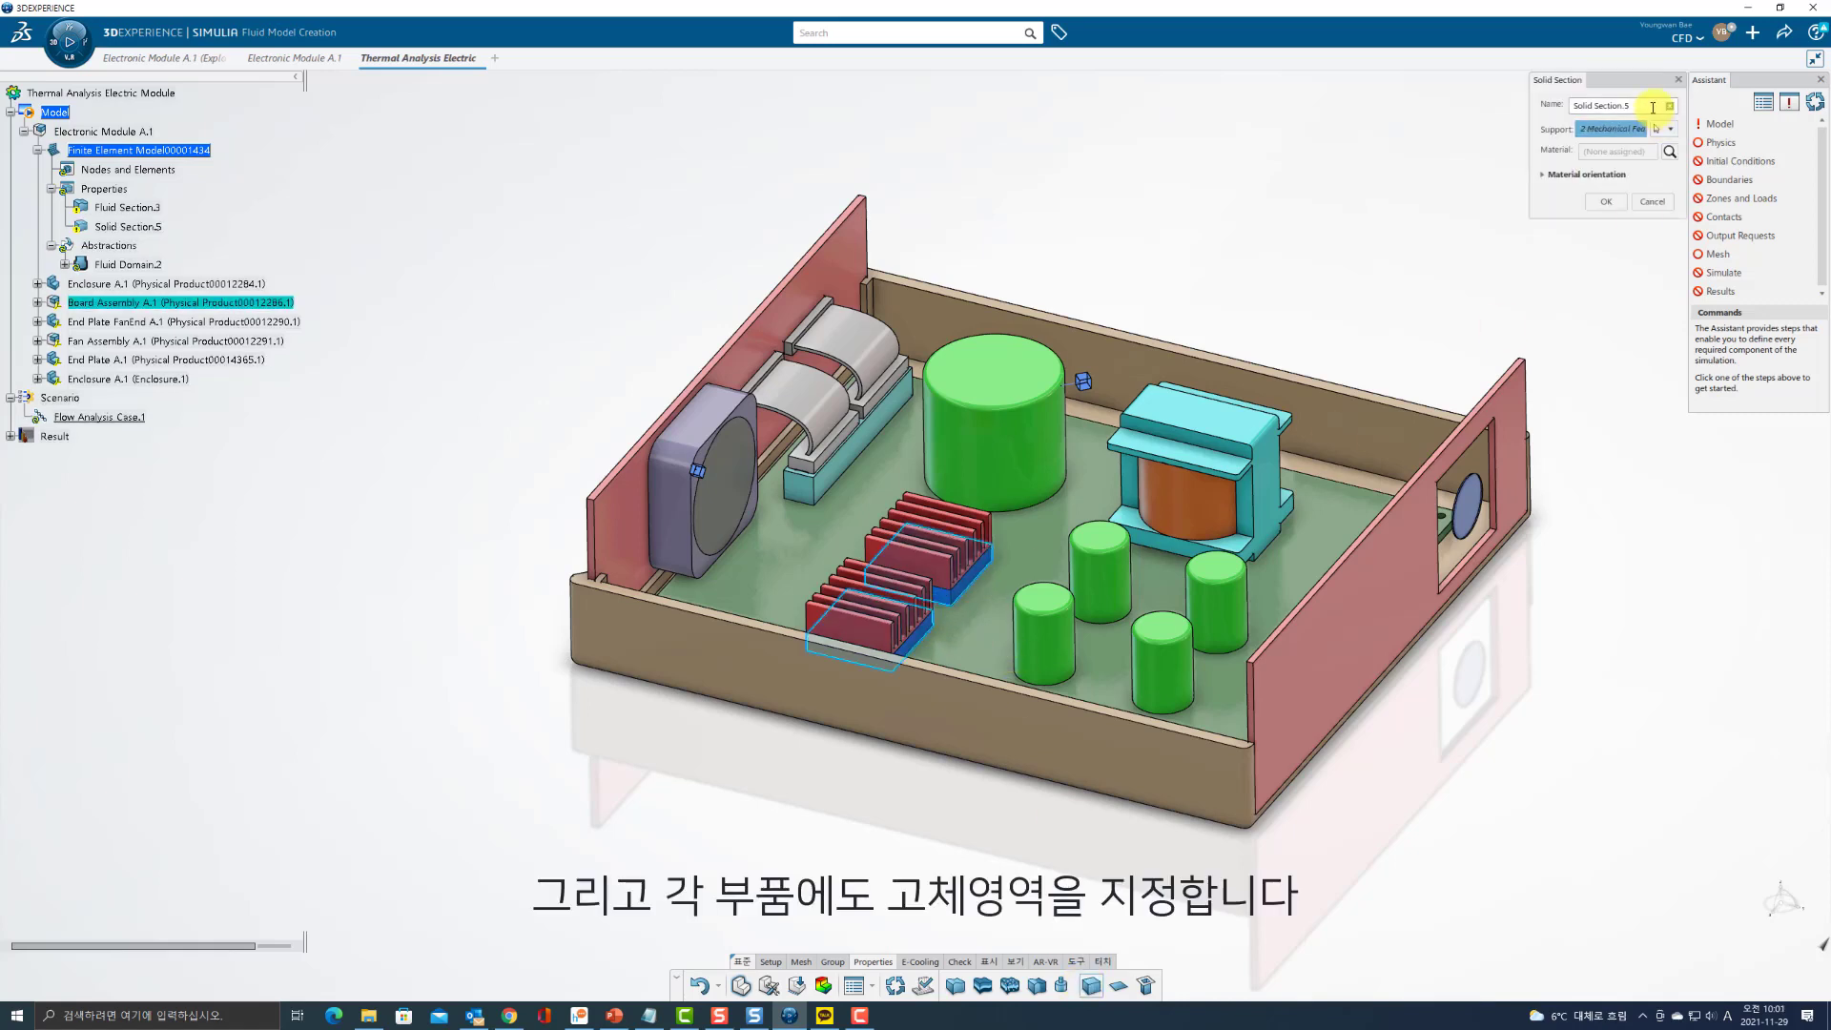
type("ip")
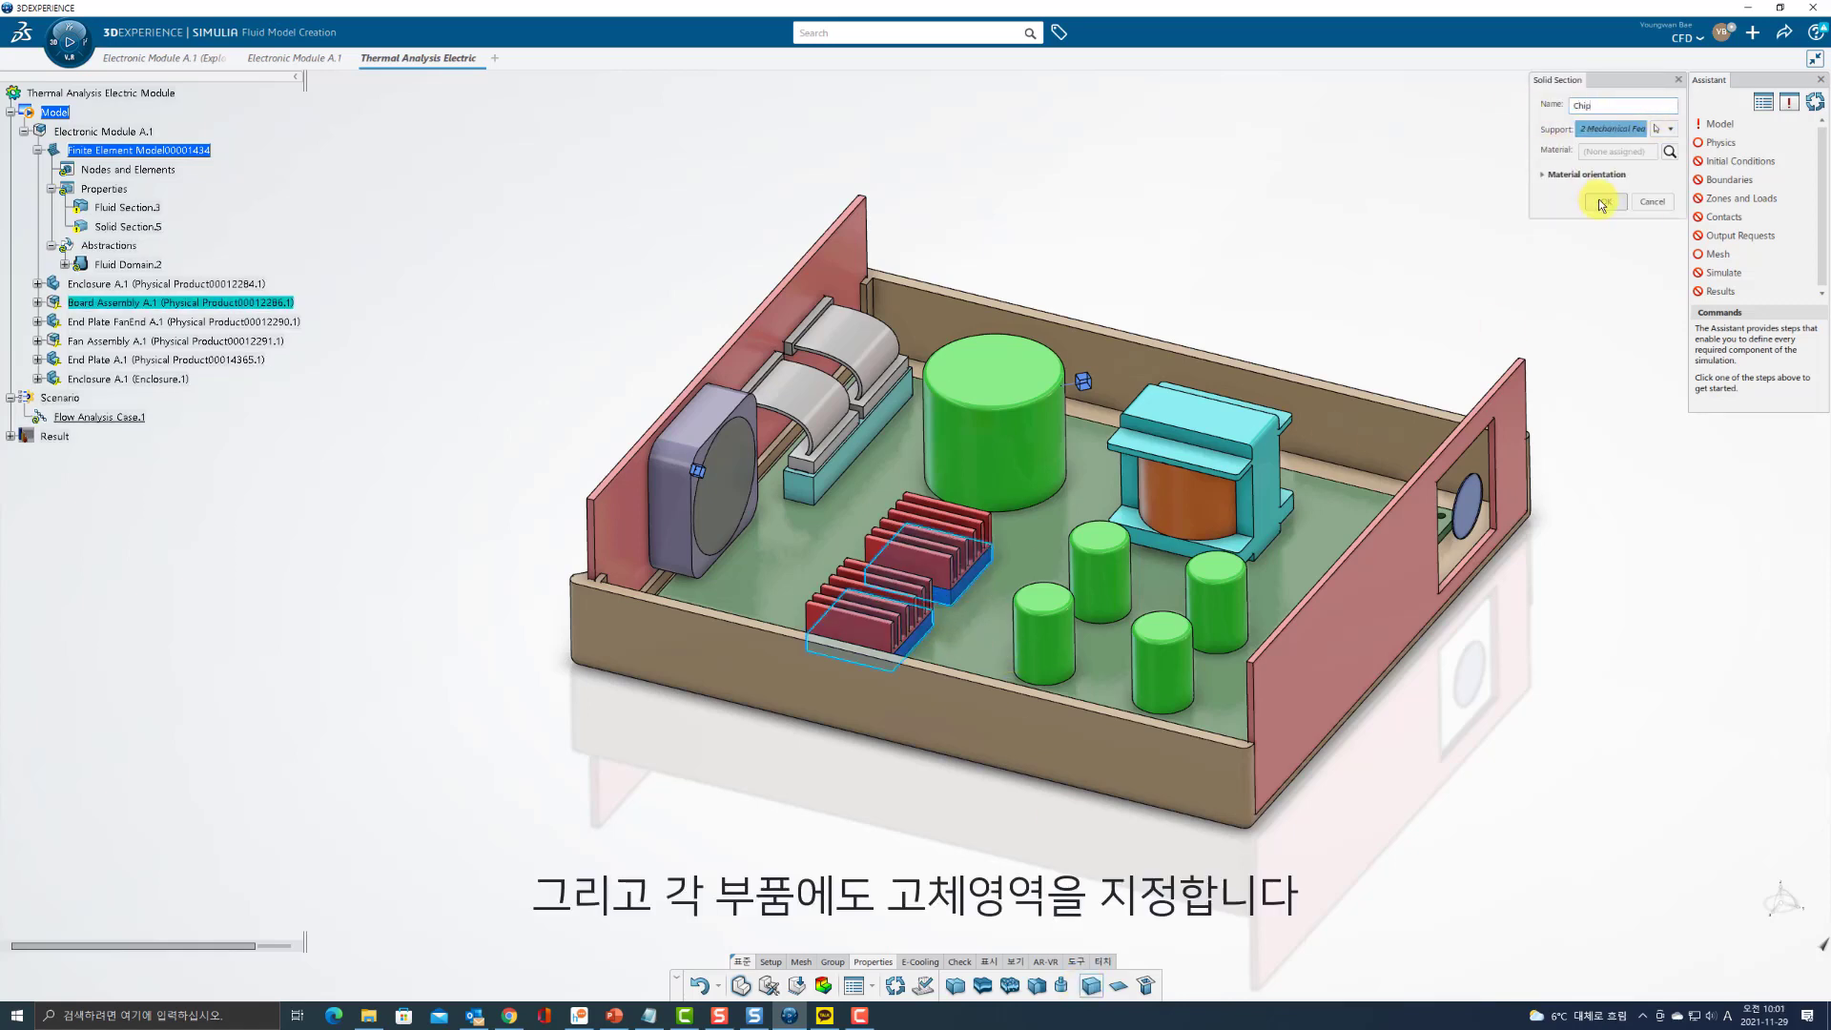
left_click(1602, 203)
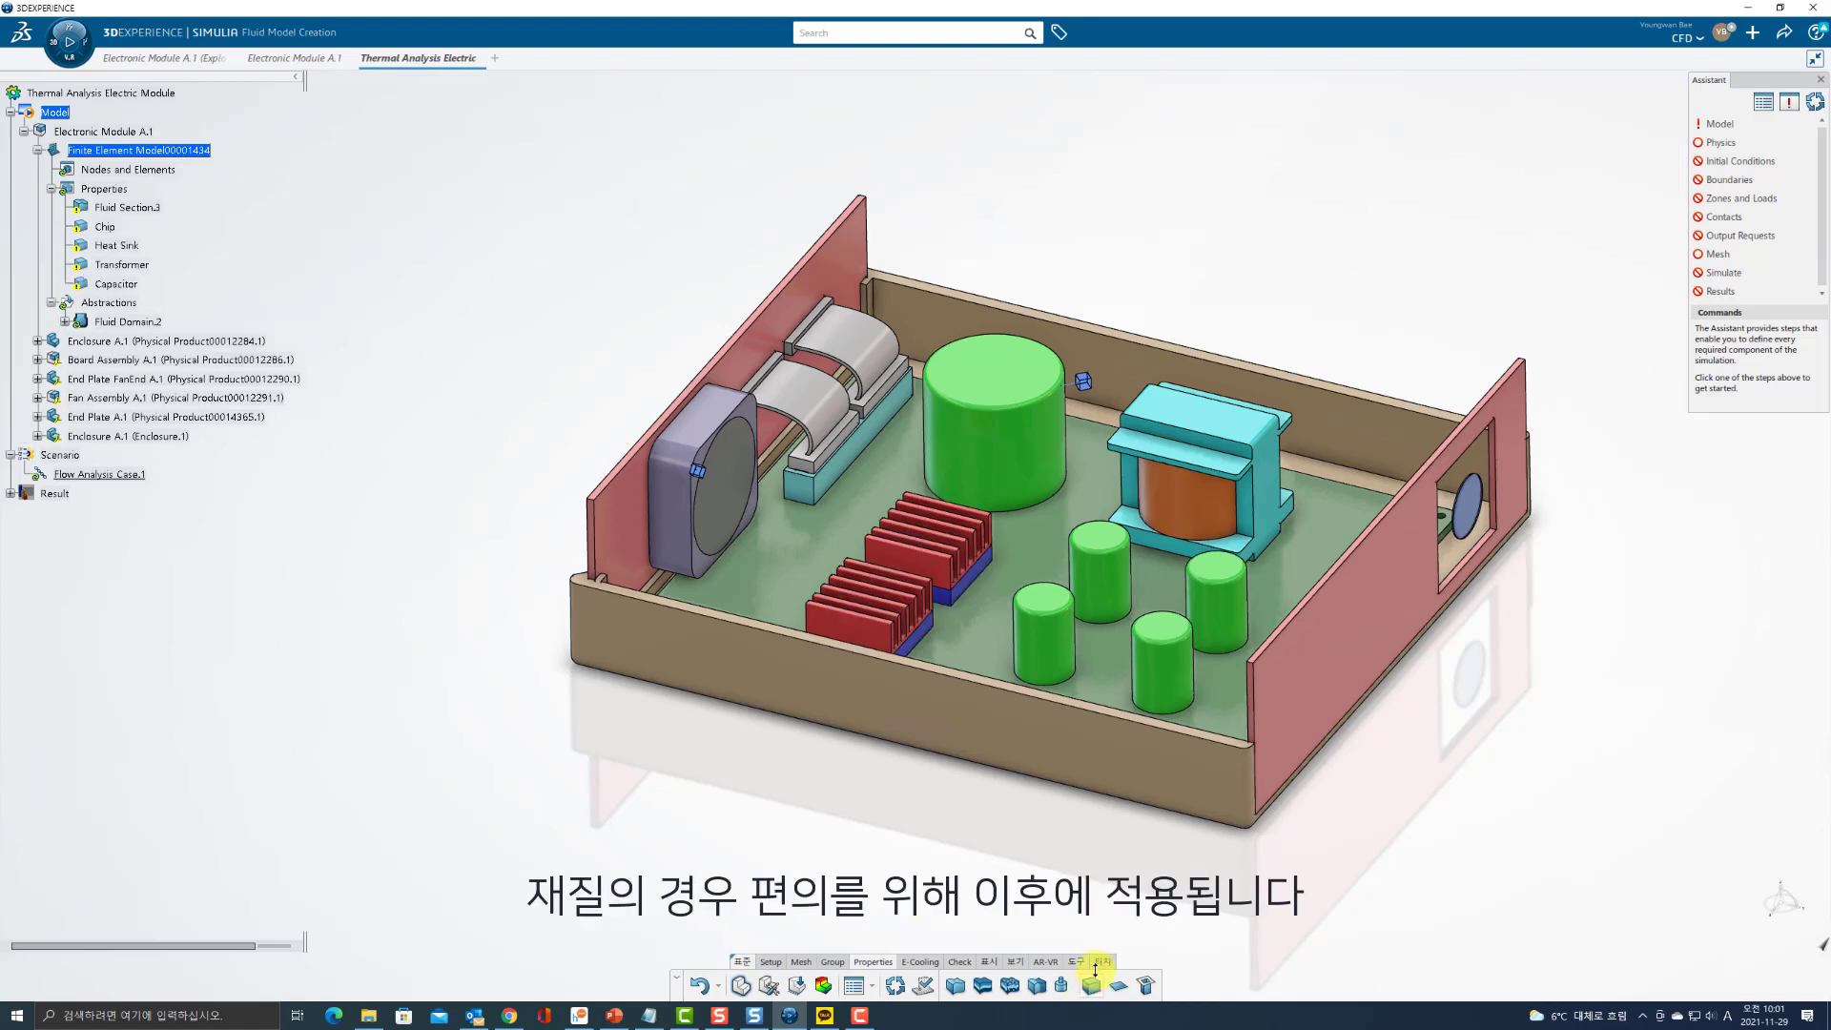
Create a solid section named PCB on the green circuit board body.
left_click(1093, 979)
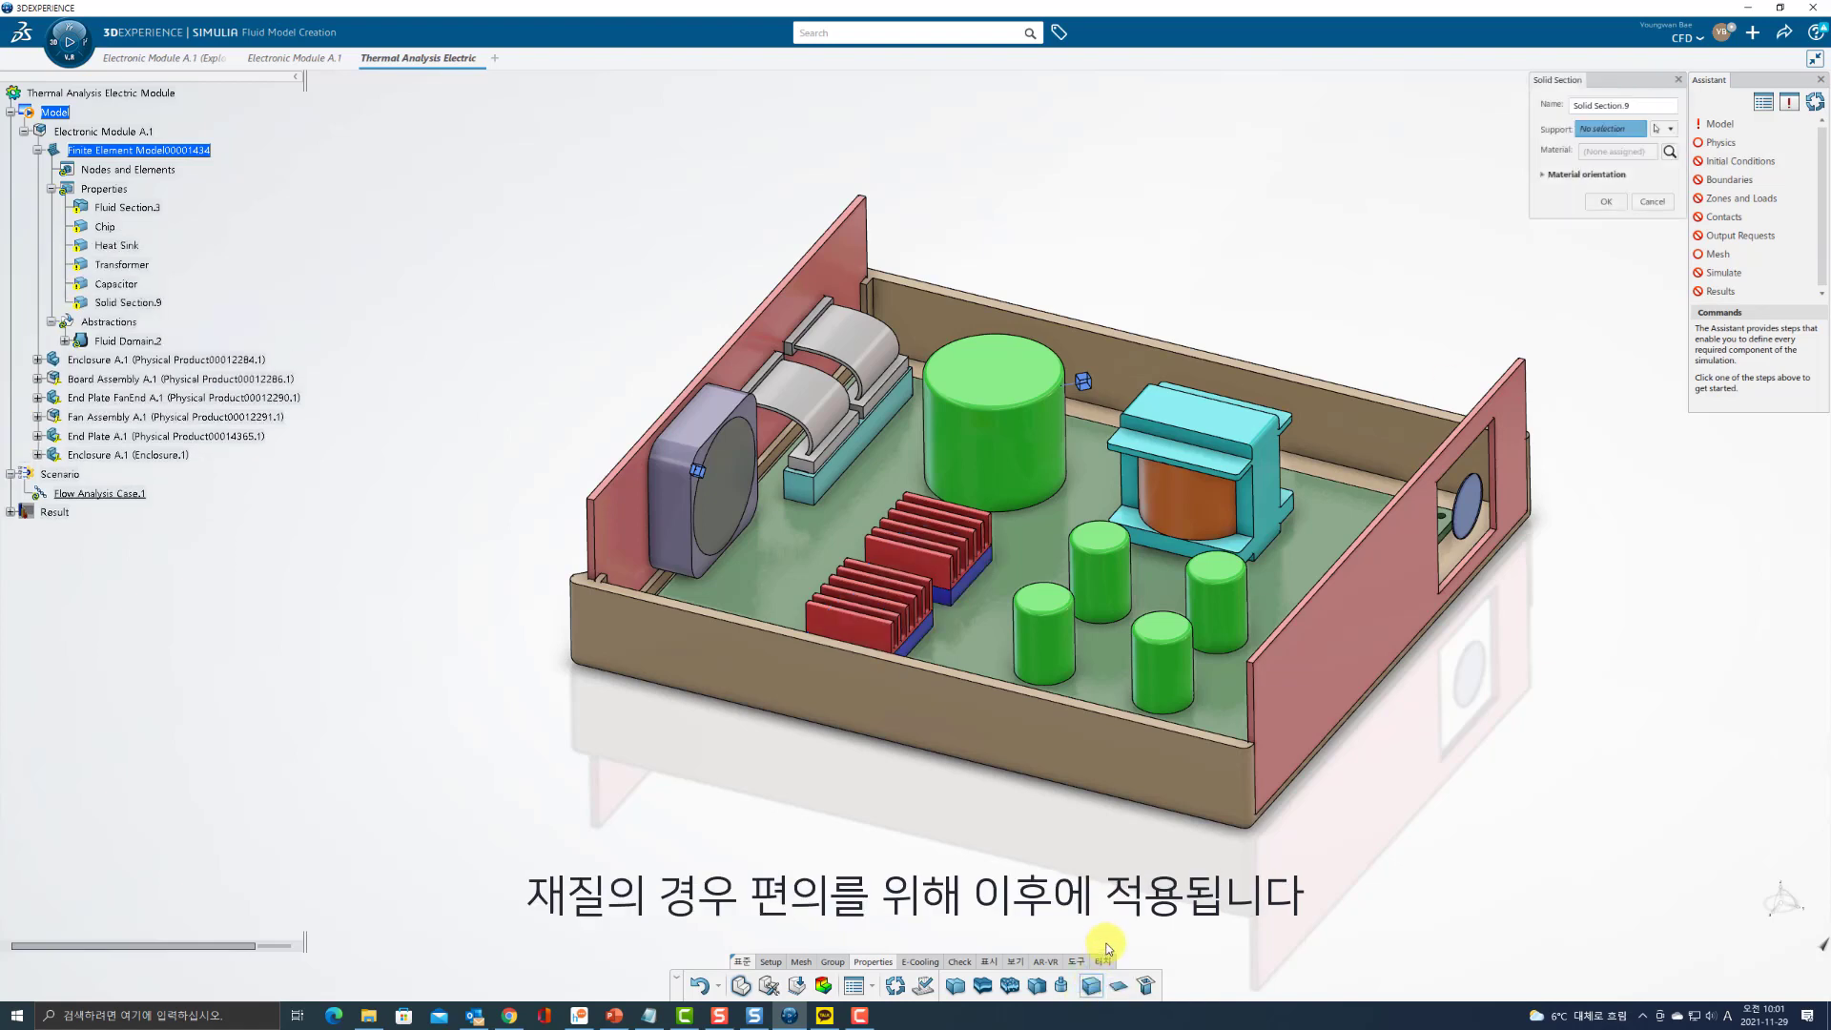
left_click(996, 625)
triple_click(1561, 109)
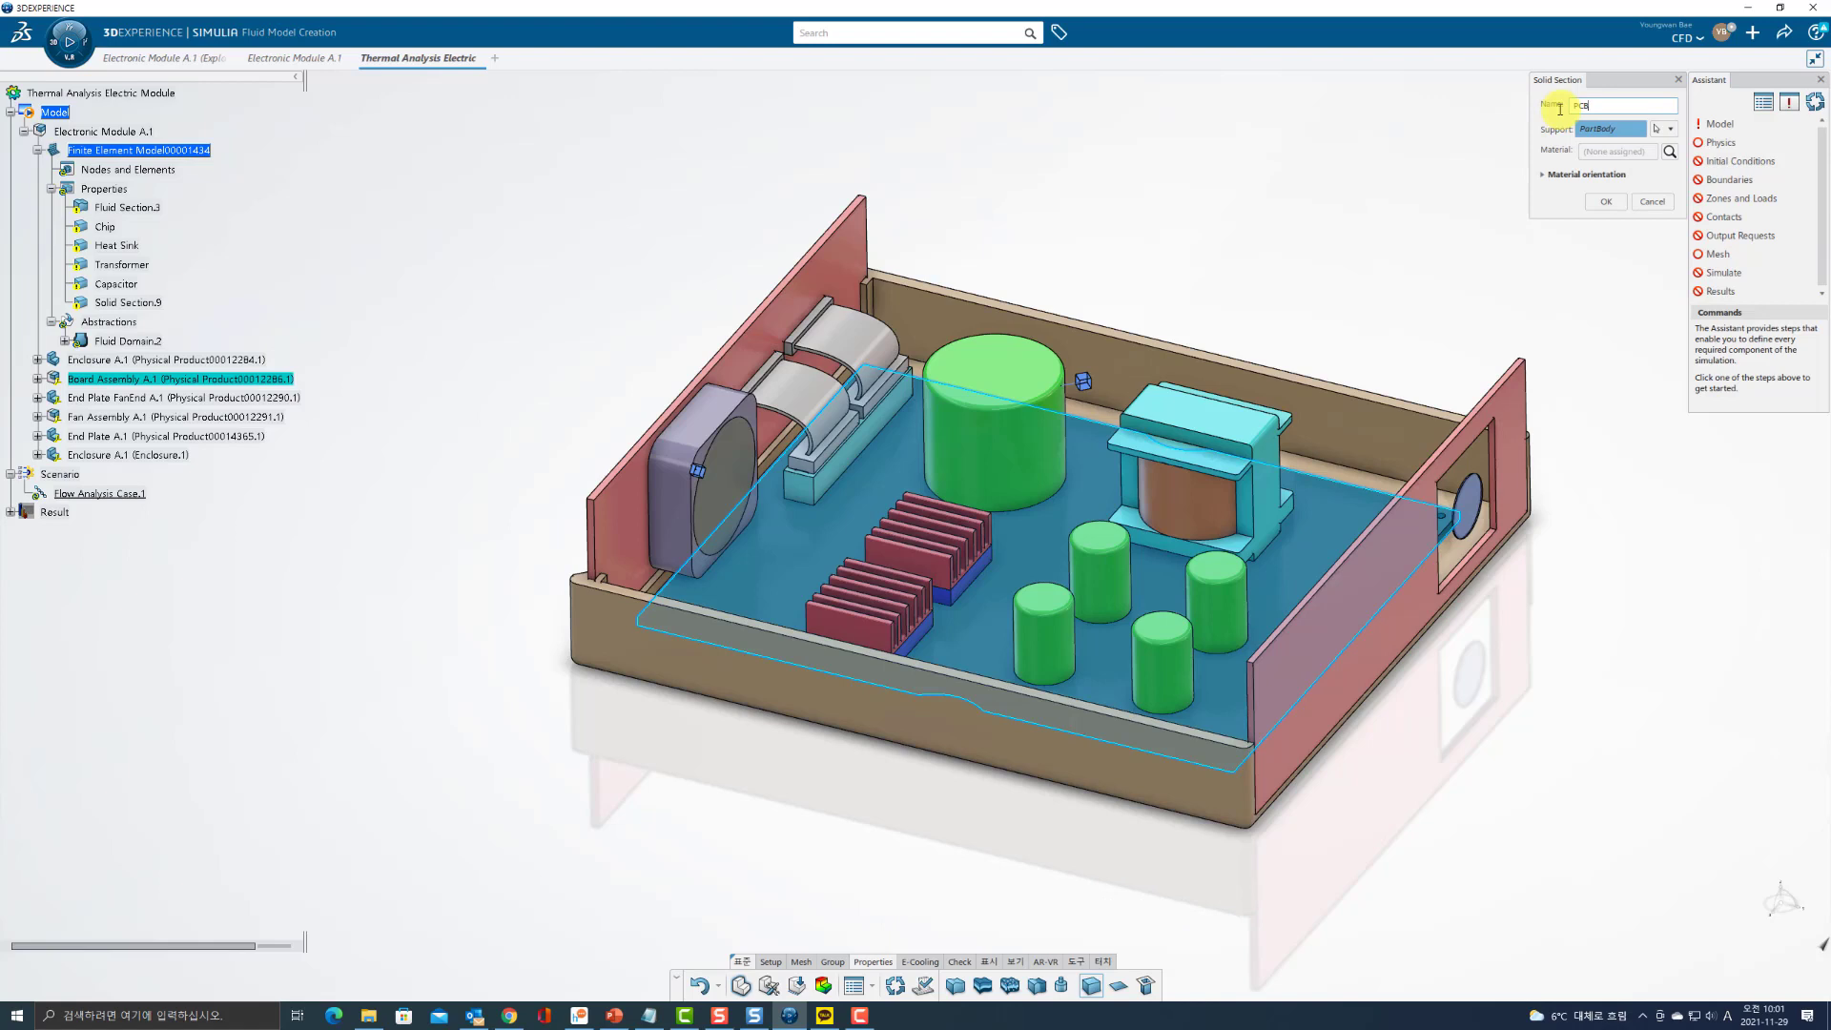
left_click(1611, 202)
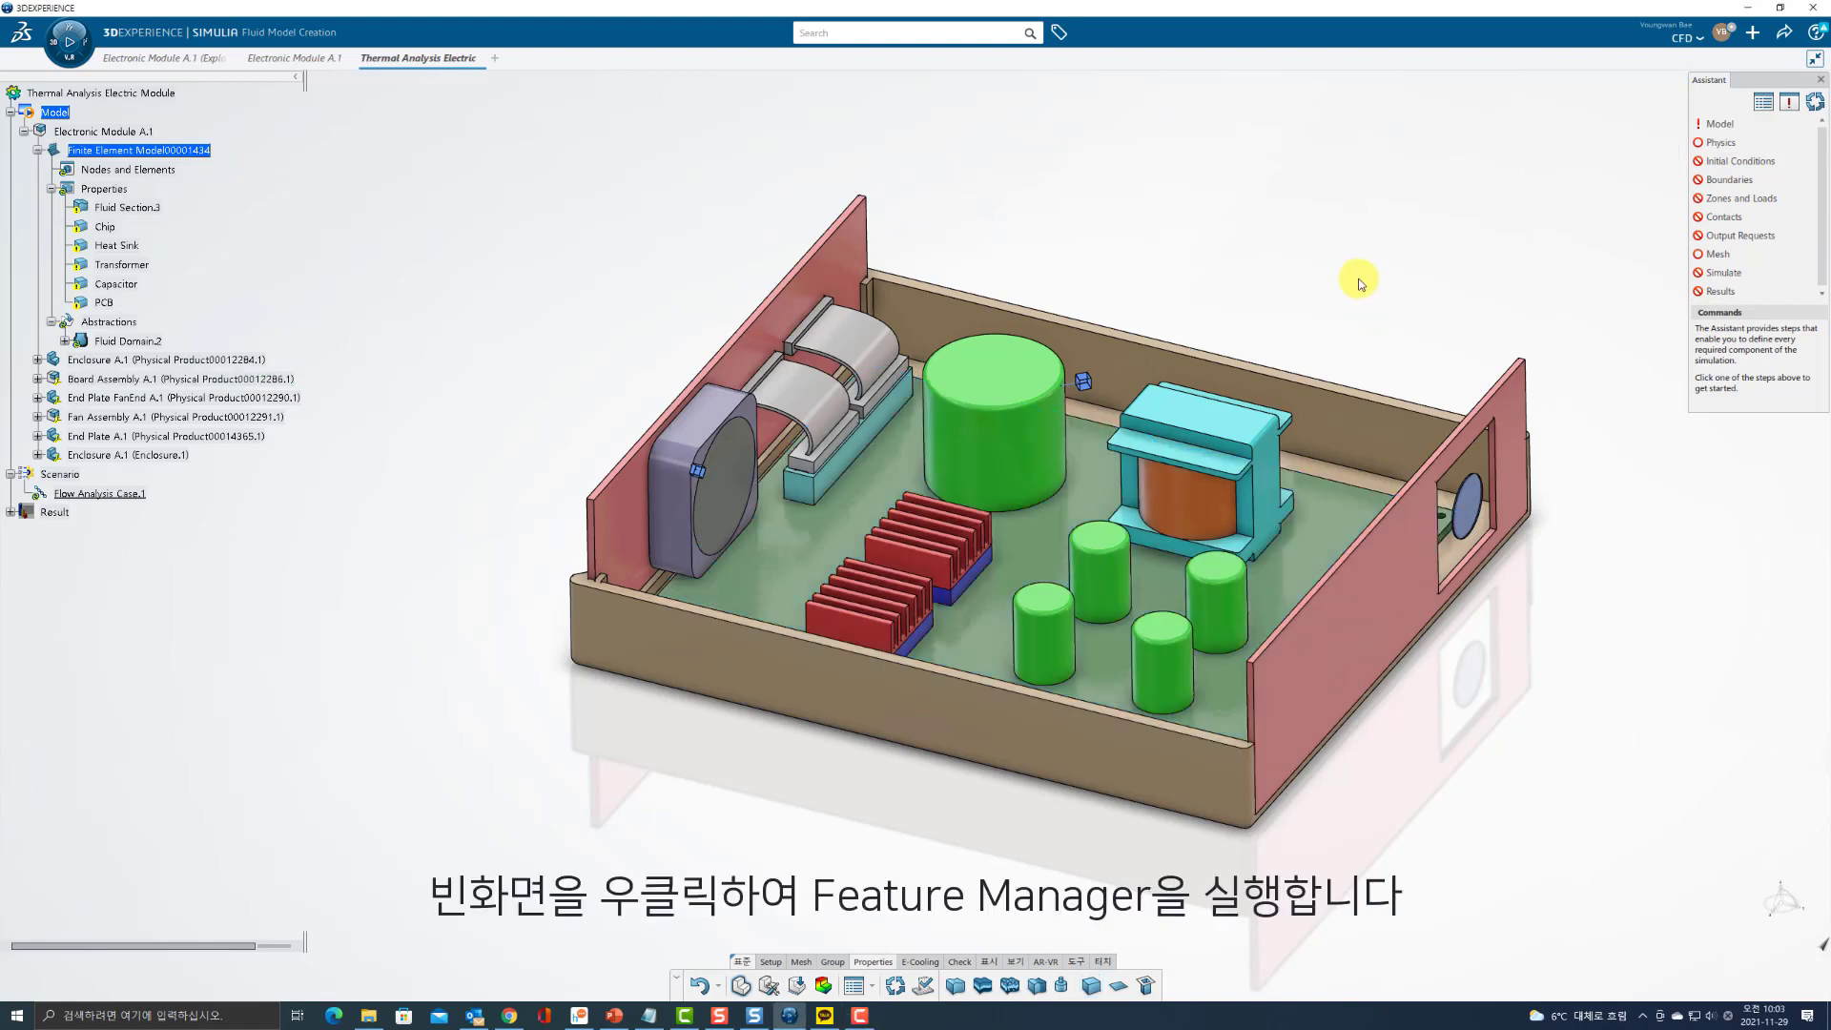
Open the Feature Manager and the Material Palette, limiting the palette to In-Session materials.
right_click(1355, 278)
left_click(1441, 412)
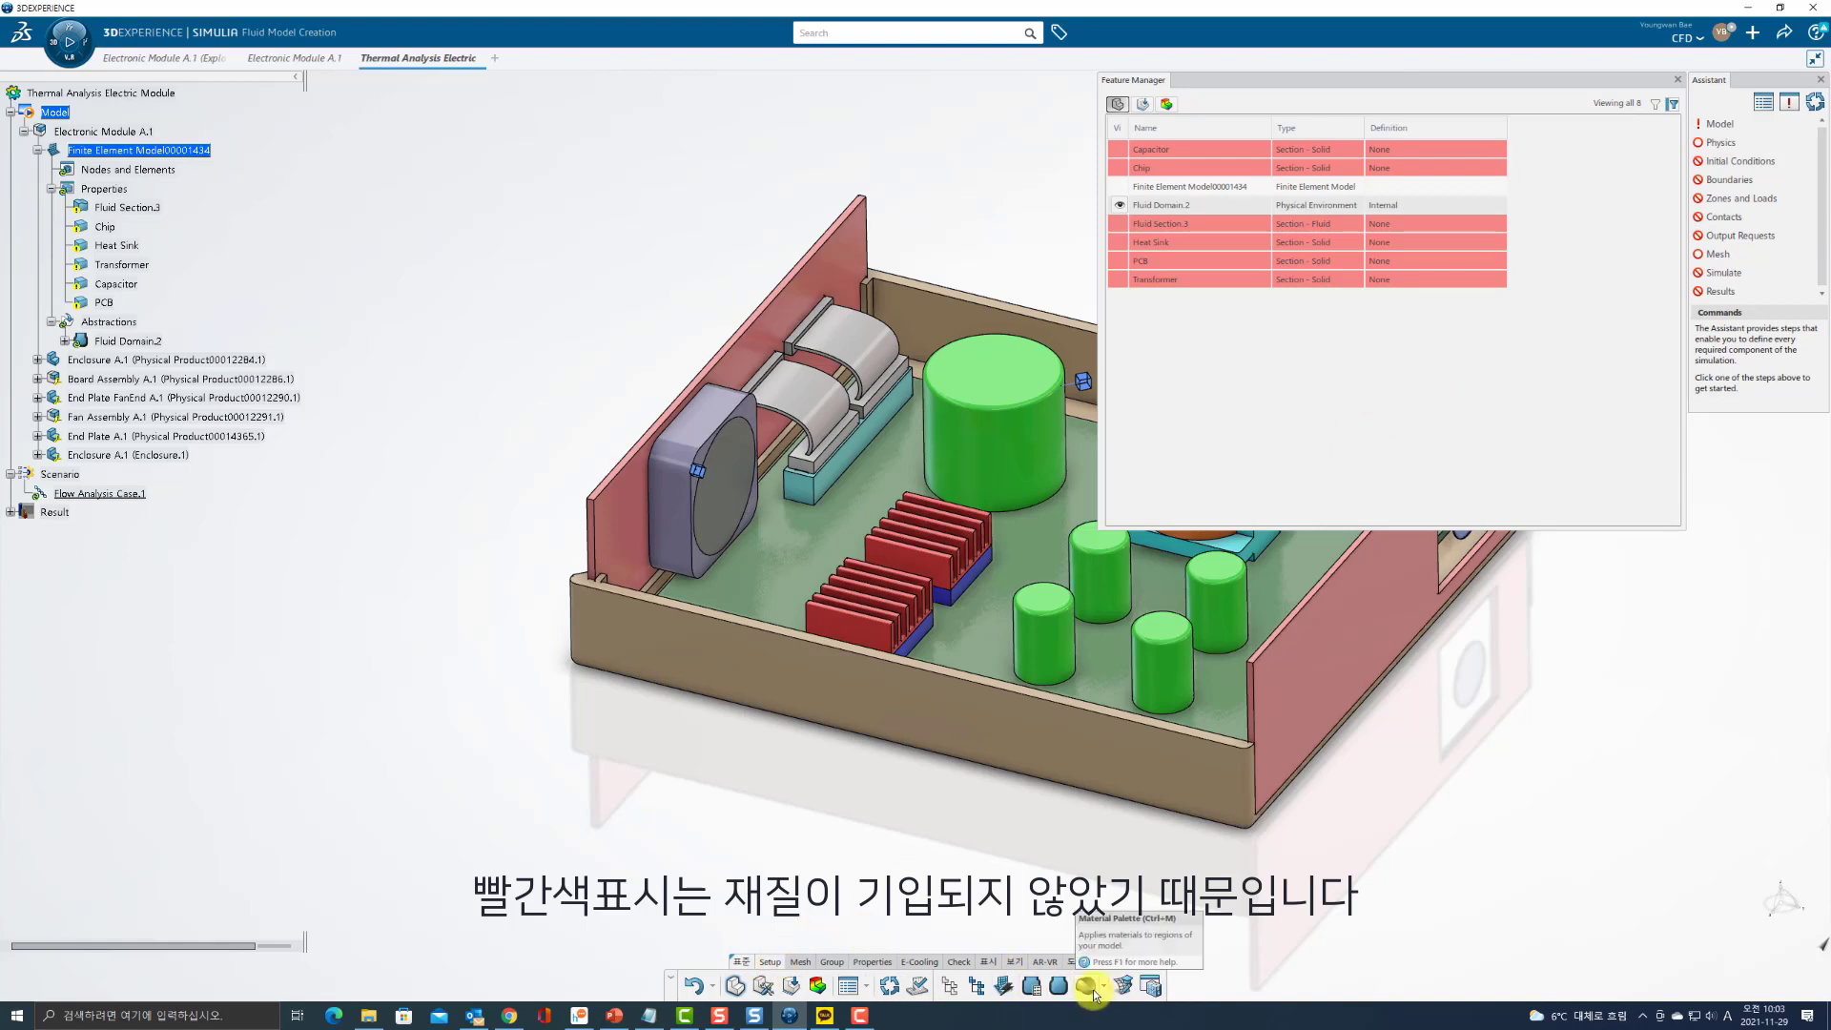
left_click(1090, 986)
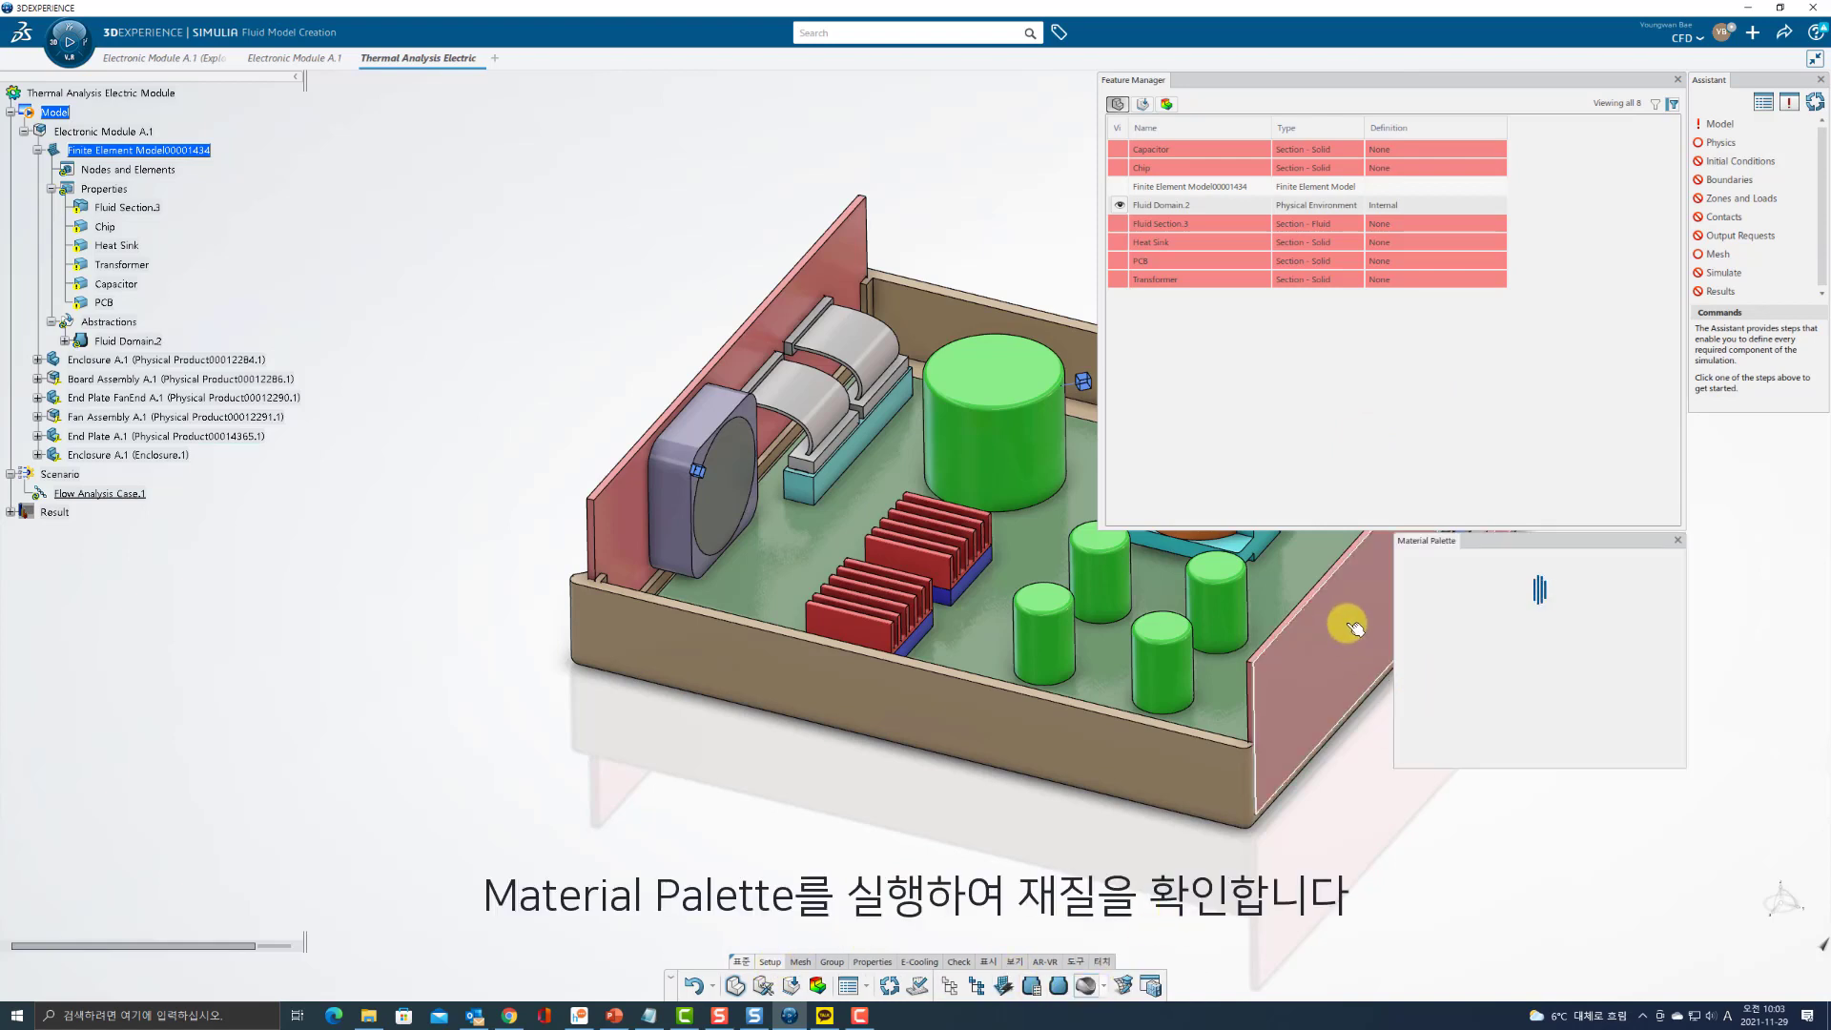
left_click(1448, 569)
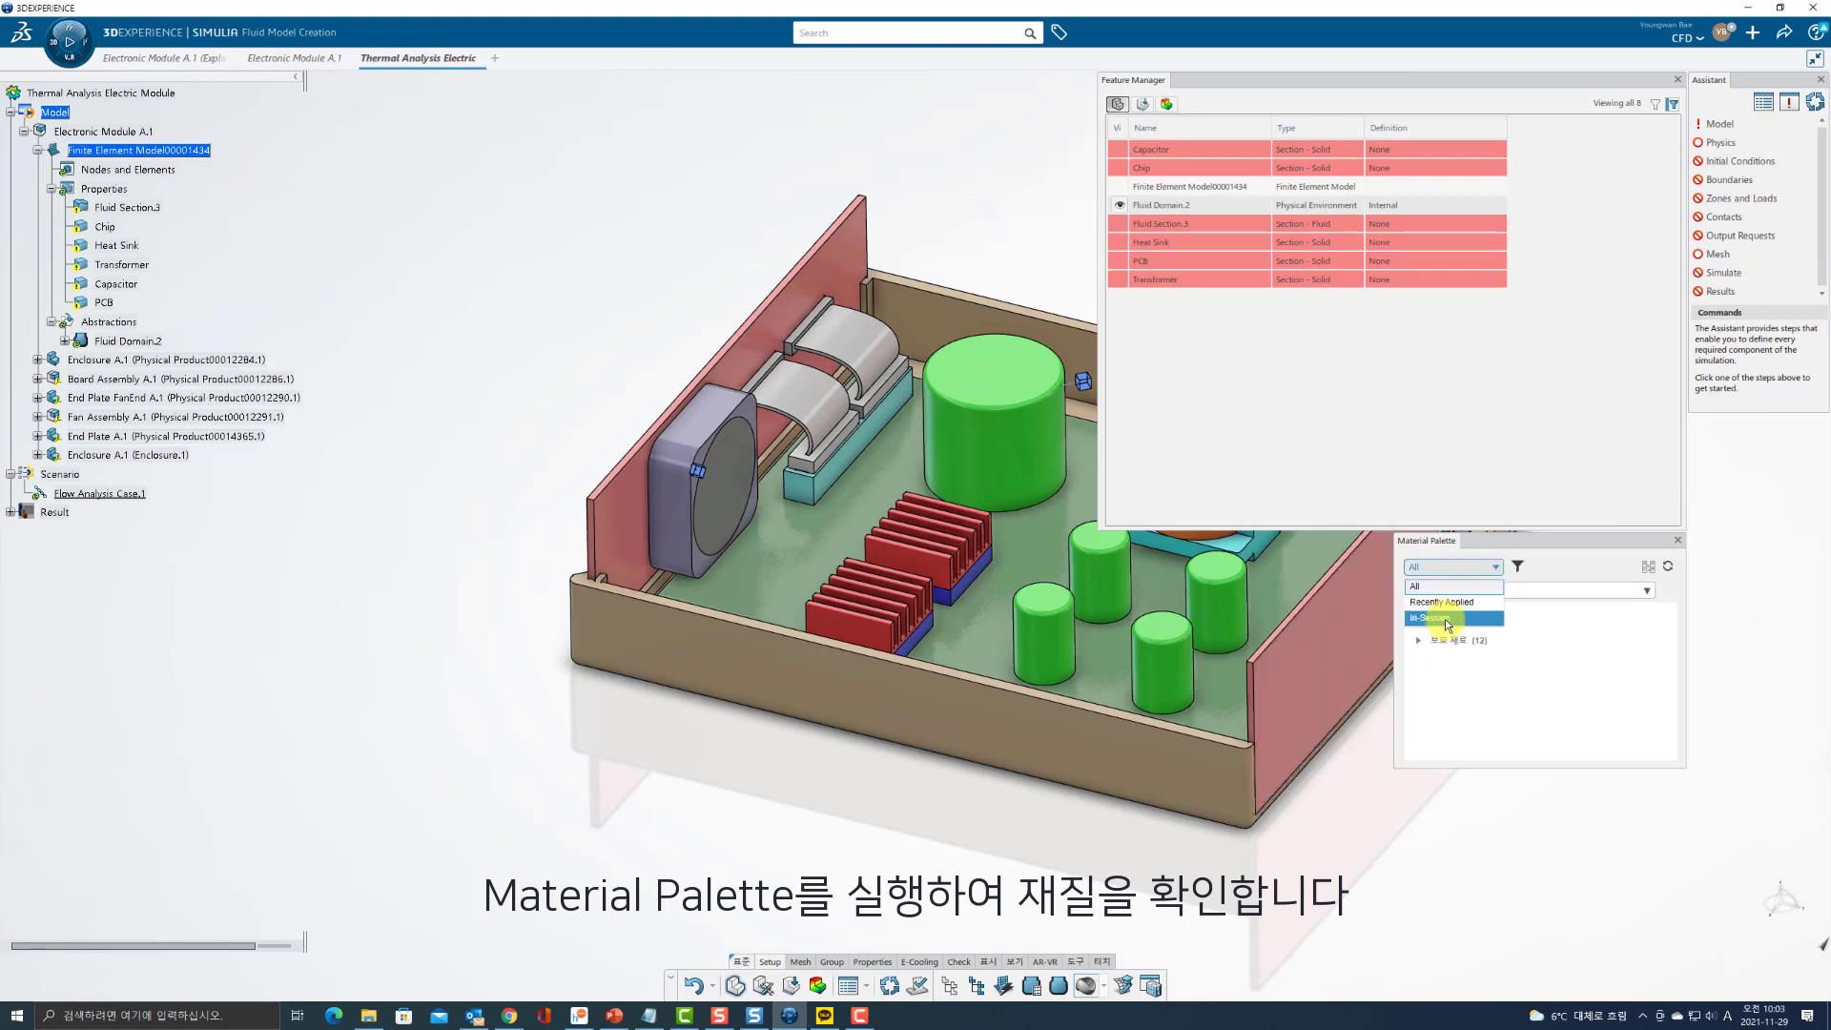
left_click(1445, 618)
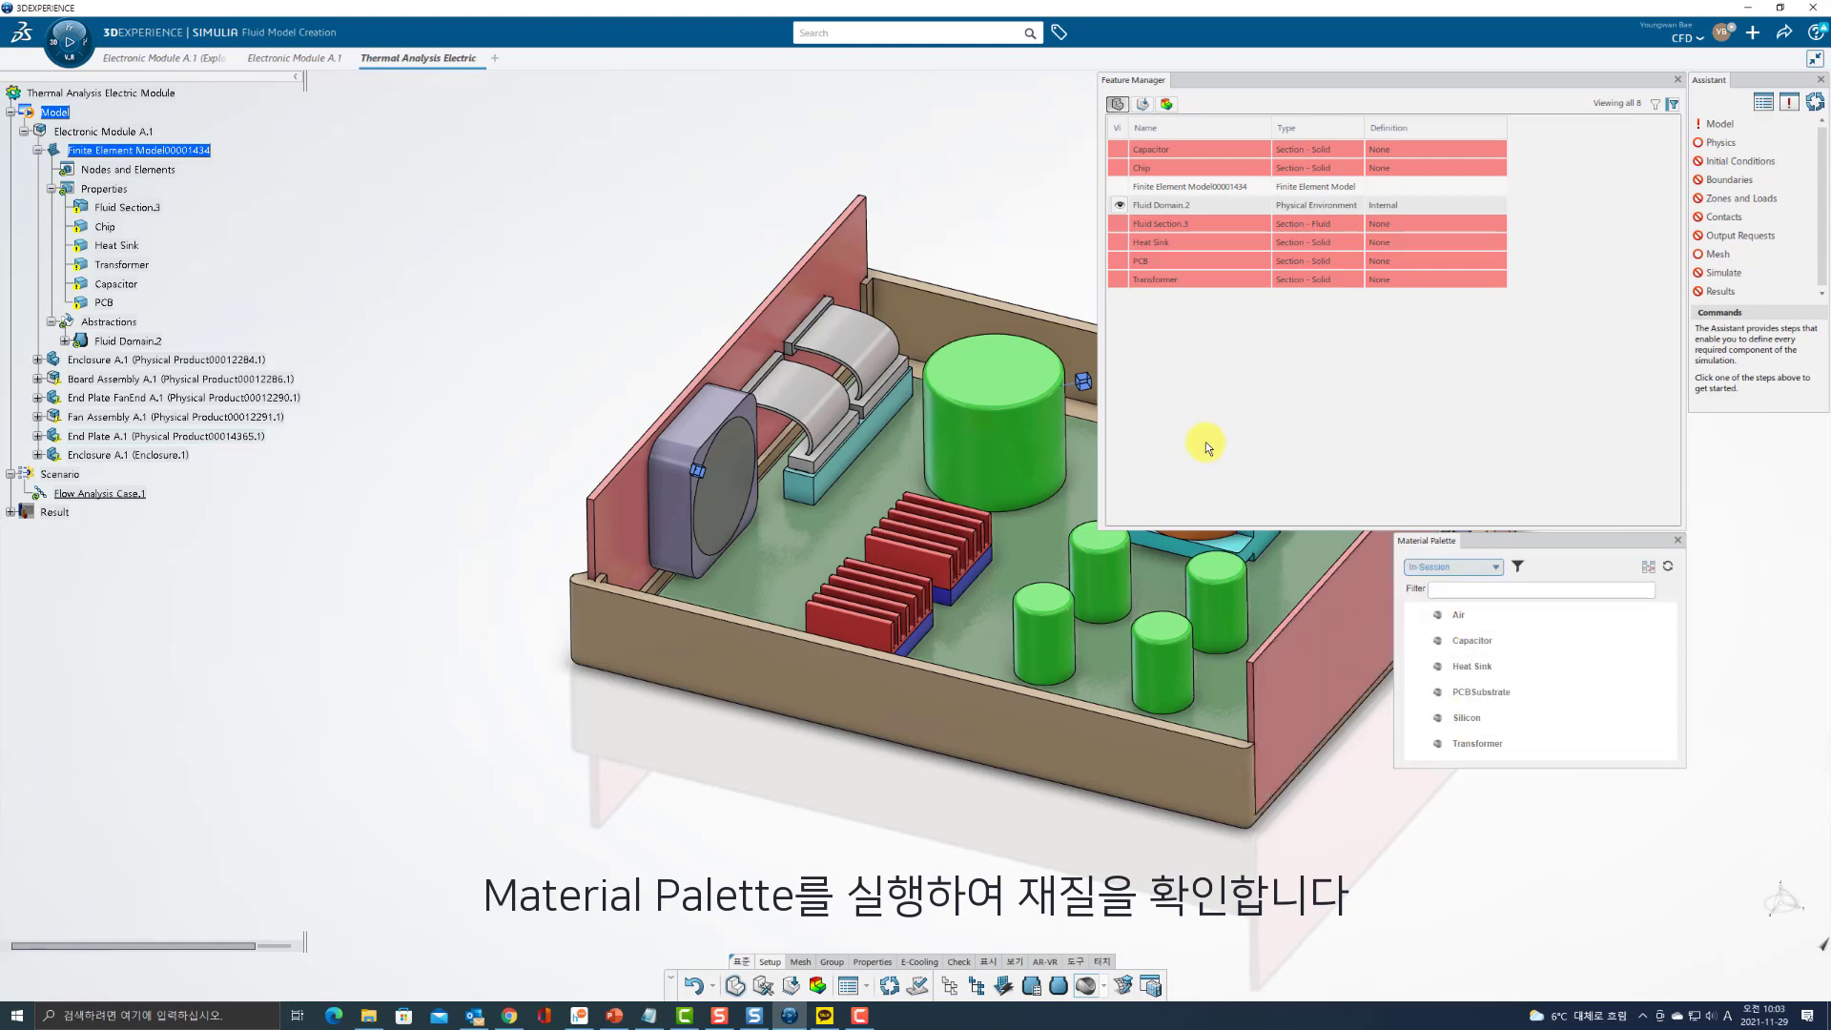
Apply the Air material to the fluid section and the Heat Sink material to the Heat Sink section.
left_click(1160, 225)
right_click(1507, 618)
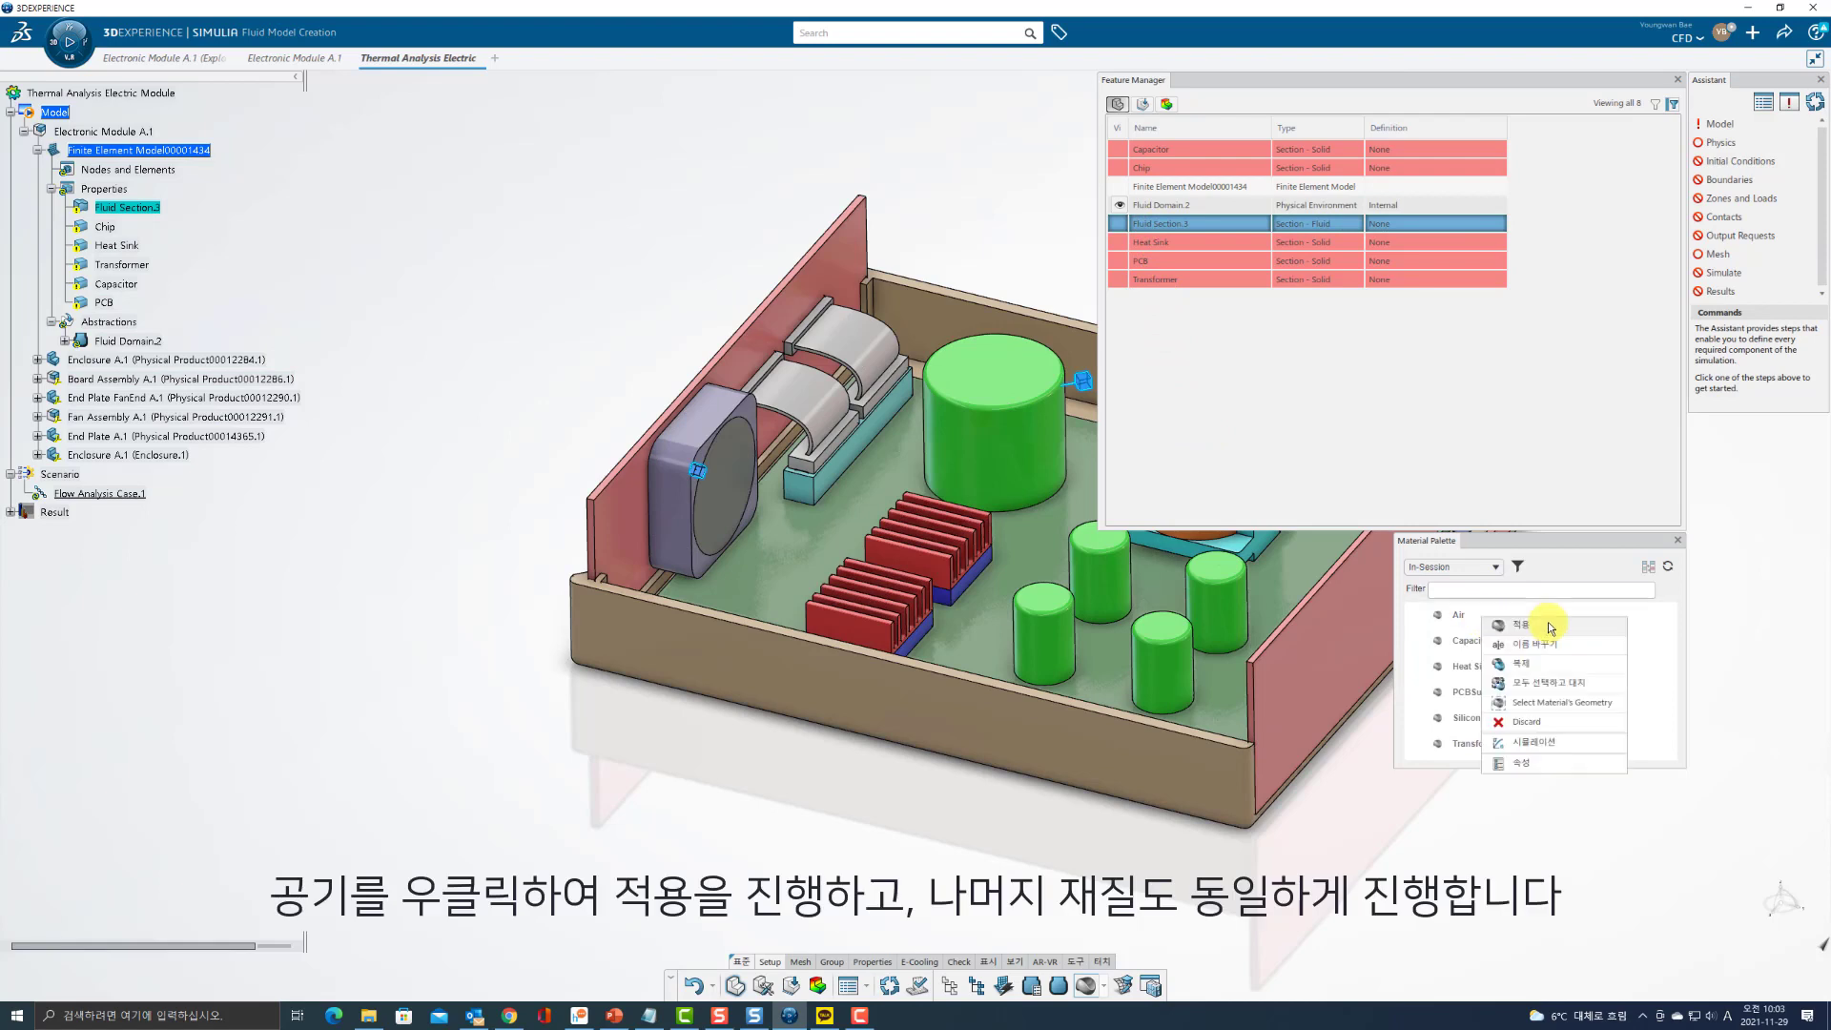
left_click(1545, 626)
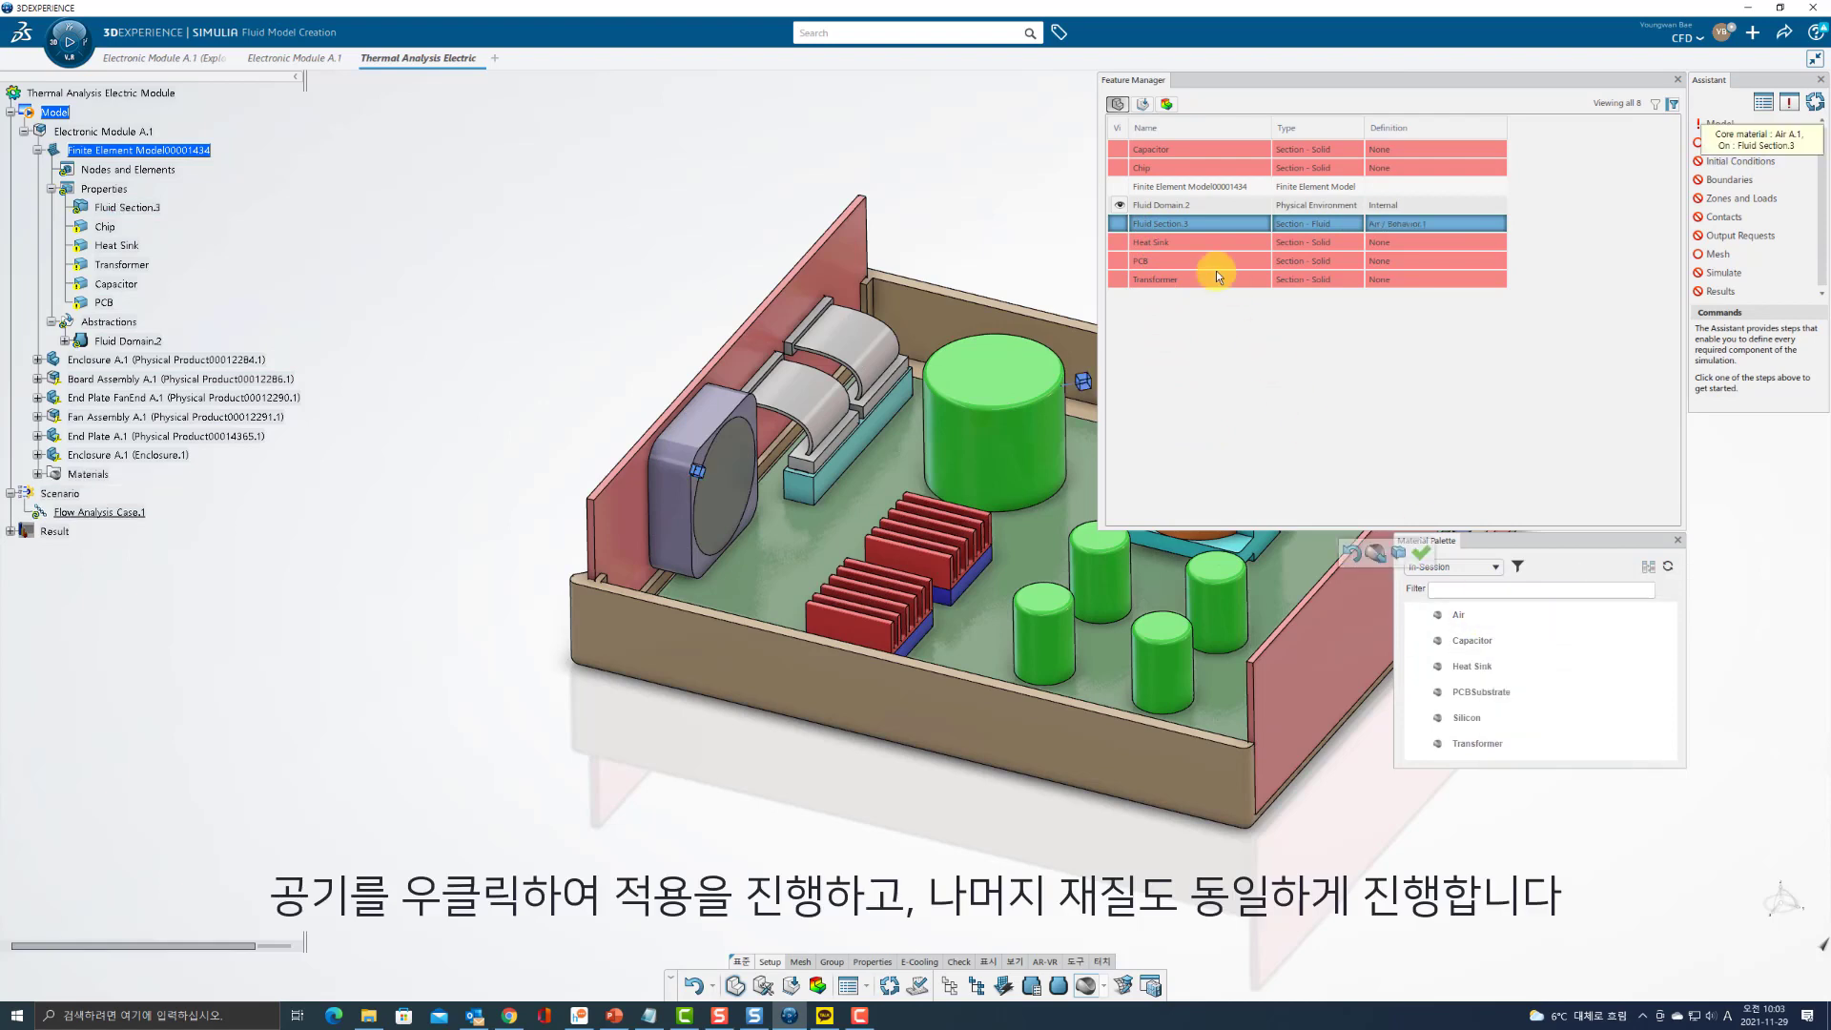
left_click(1170, 242)
right_click(1505, 668)
left_click(1545, 676)
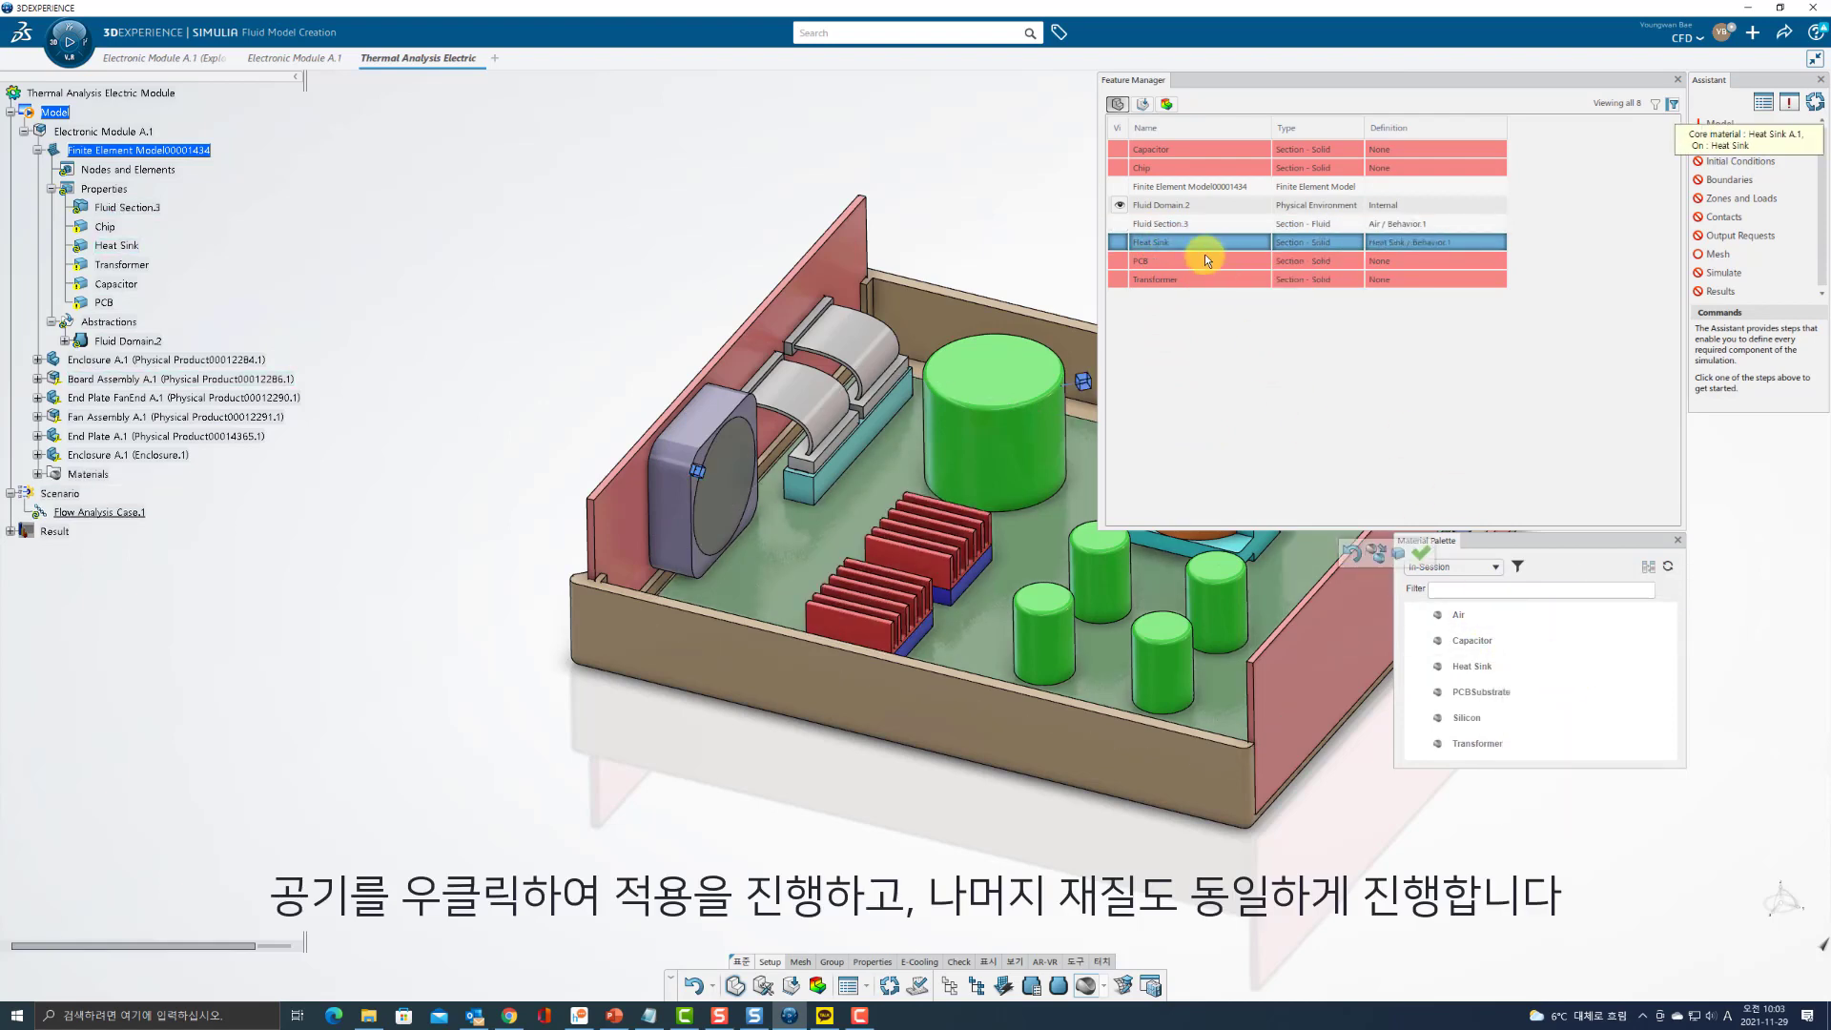
Apply the PCBSubstrate material to the PCB section and the Transformer material to the Transformer section.
left_click(1188, 265)
right_click(1507, 690)
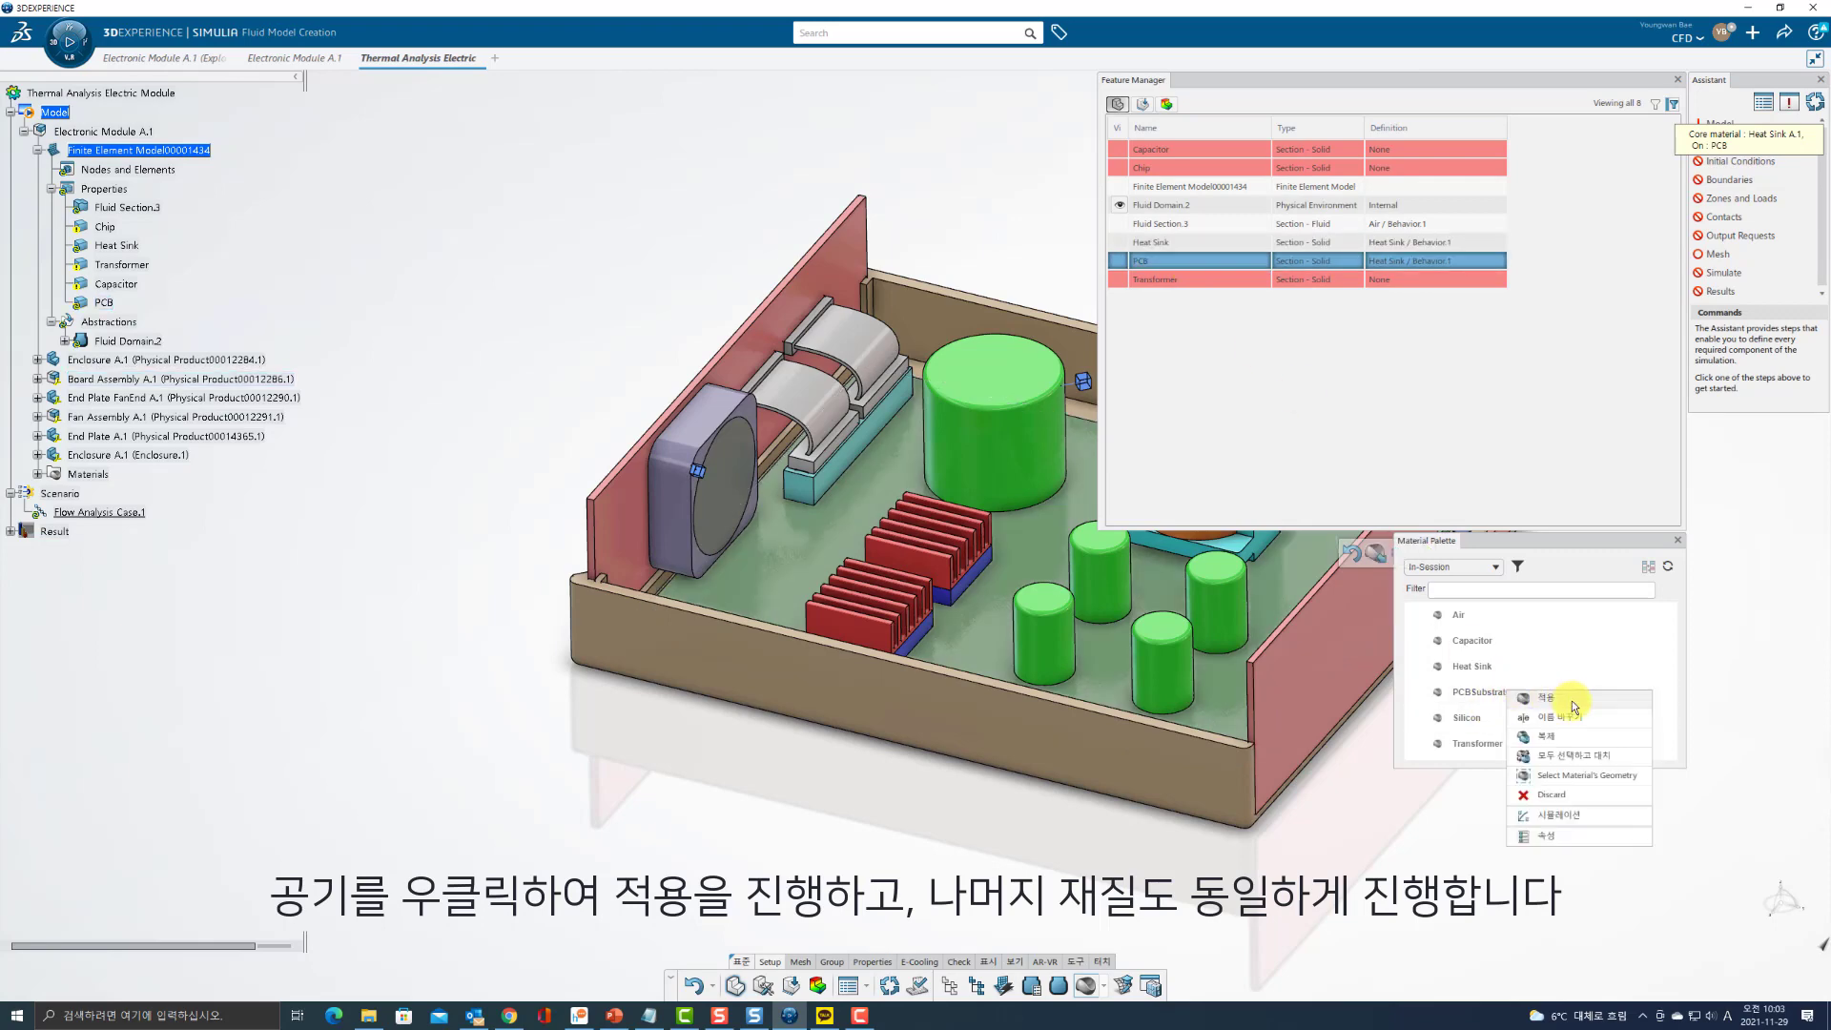
left_click(1574, 706)
left_click(1171, 284)
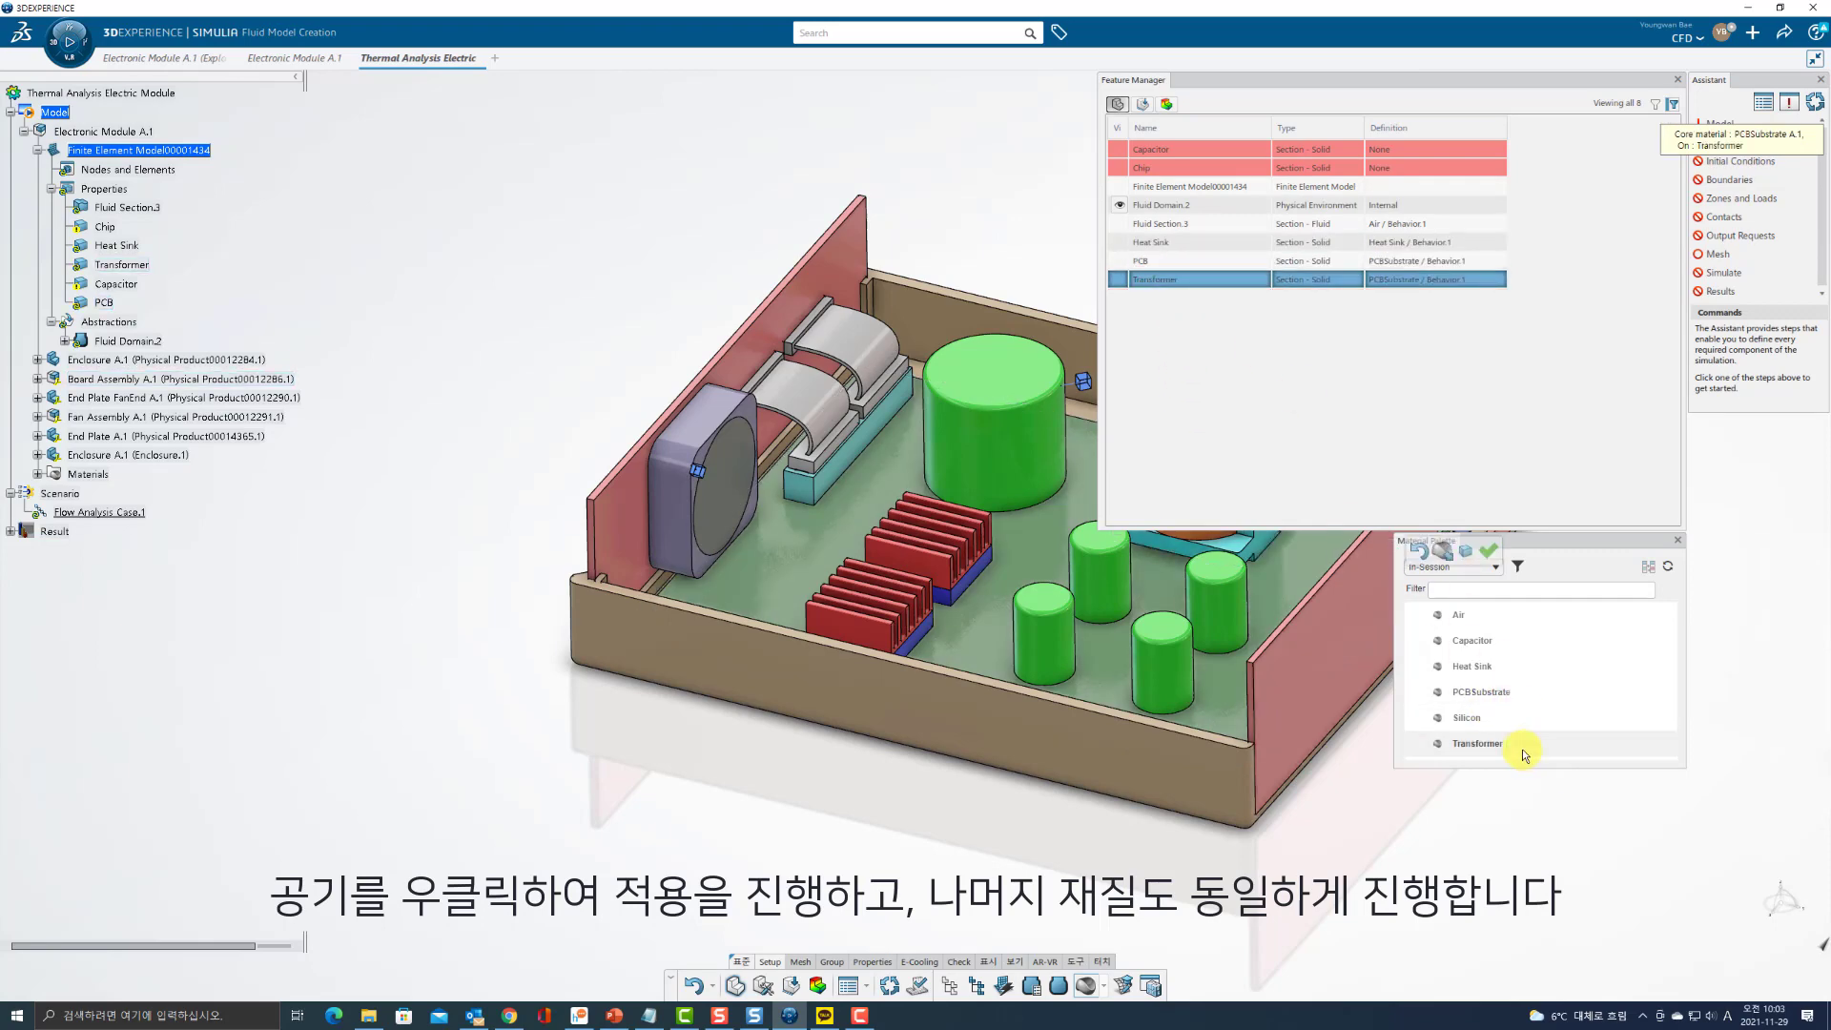
right_click(1523, 751)
left_click(1566, 760)
Apply the Capacitor material to the Capacitor section and the Silicon material to the Chip section.
left_click(1153, 150)
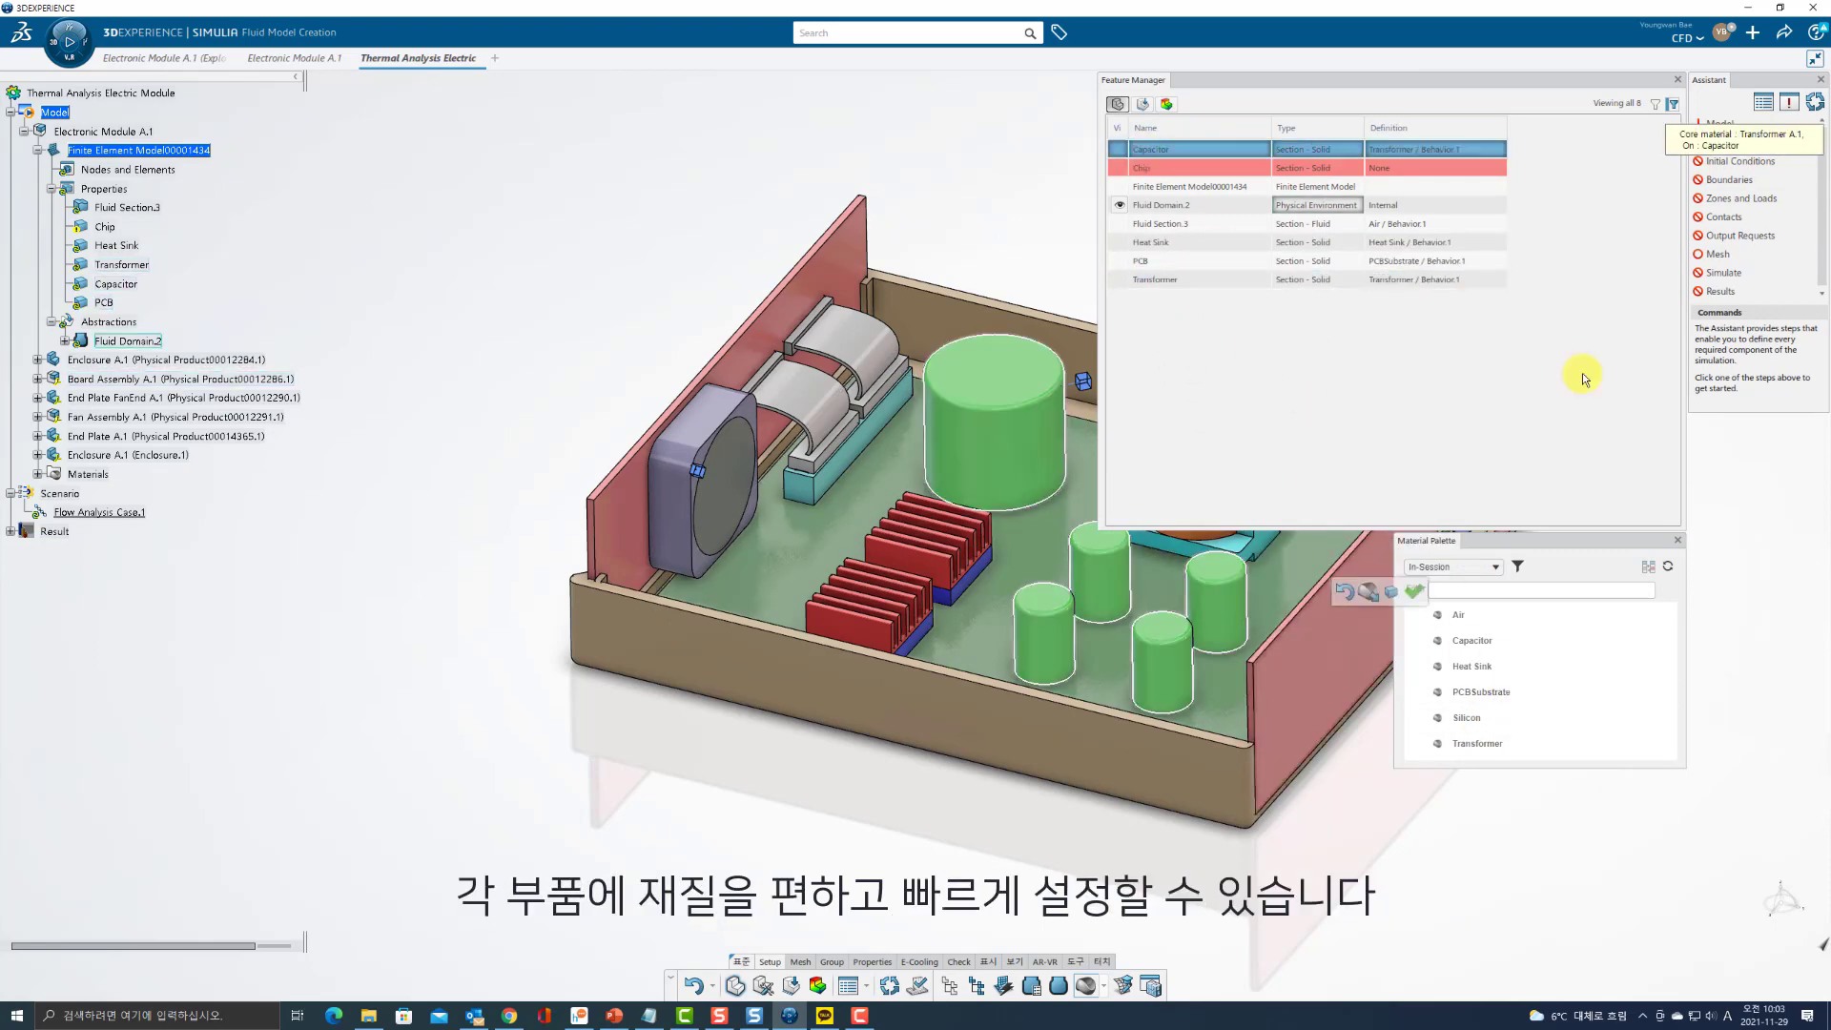
right_click(1495, 648)
left_click(1553, 656)
left_click(1179, 168)
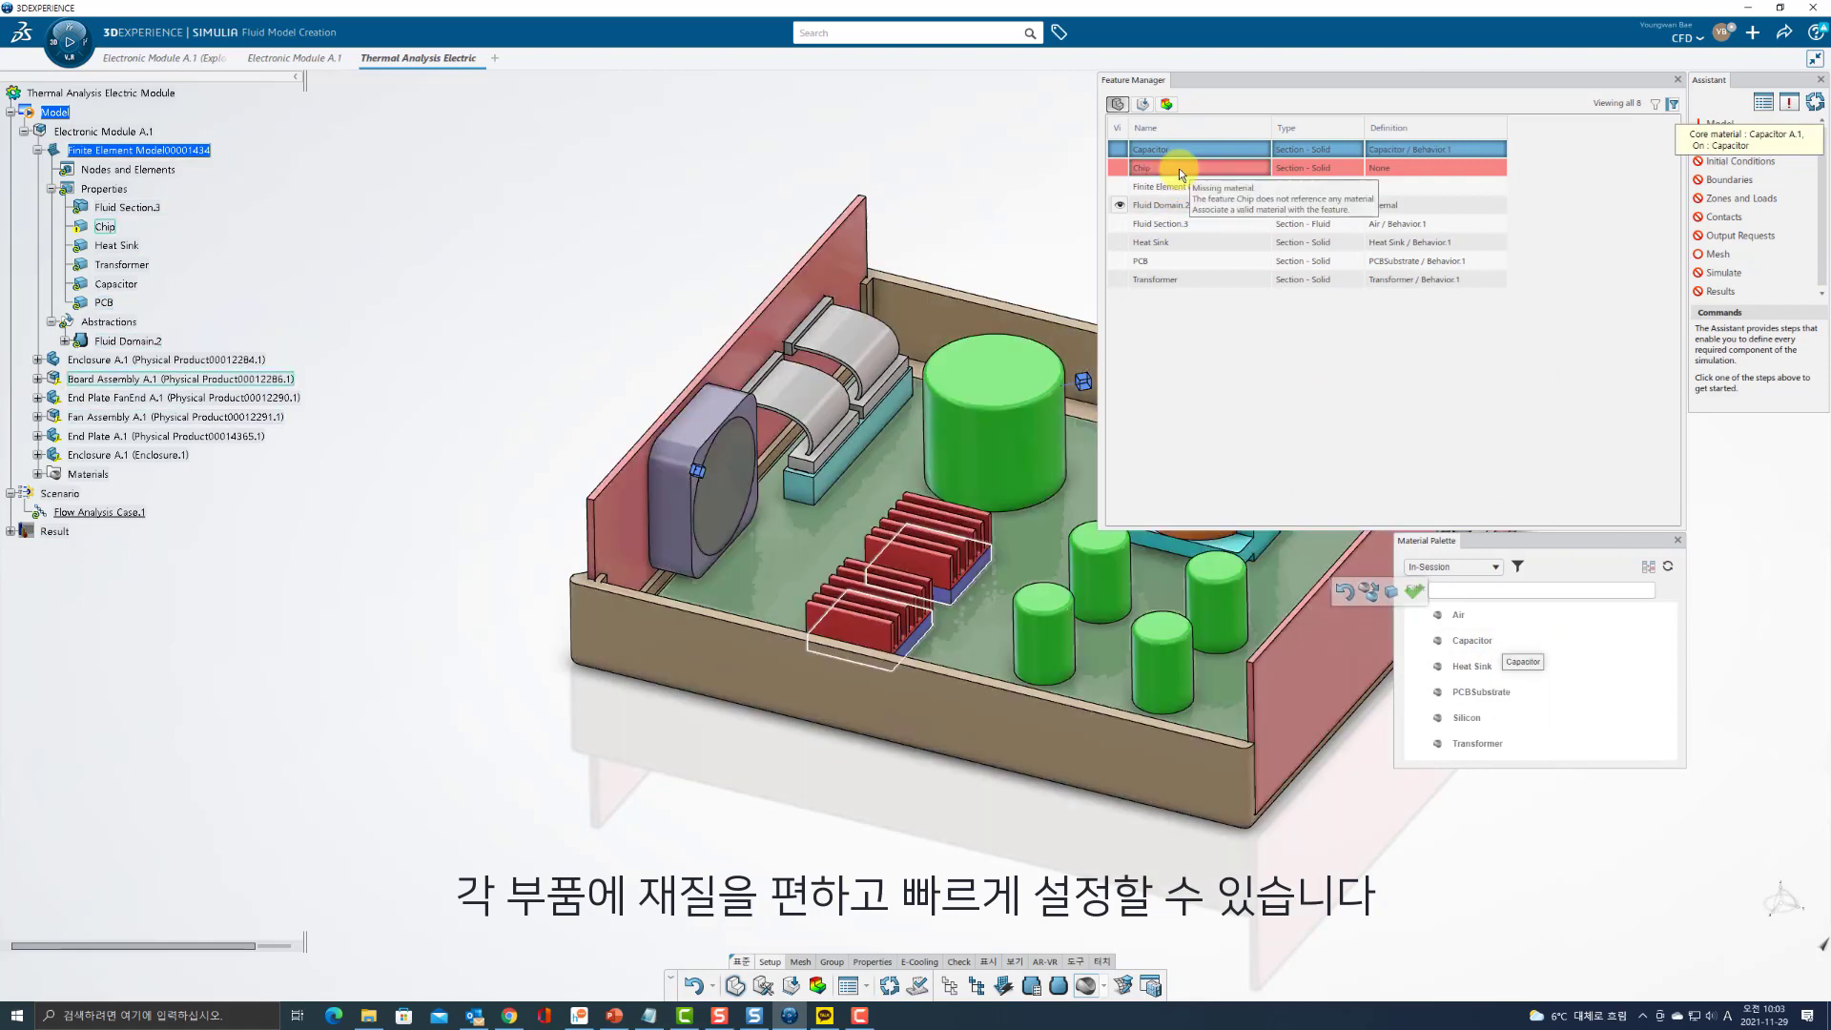
right_click(1481, 717)
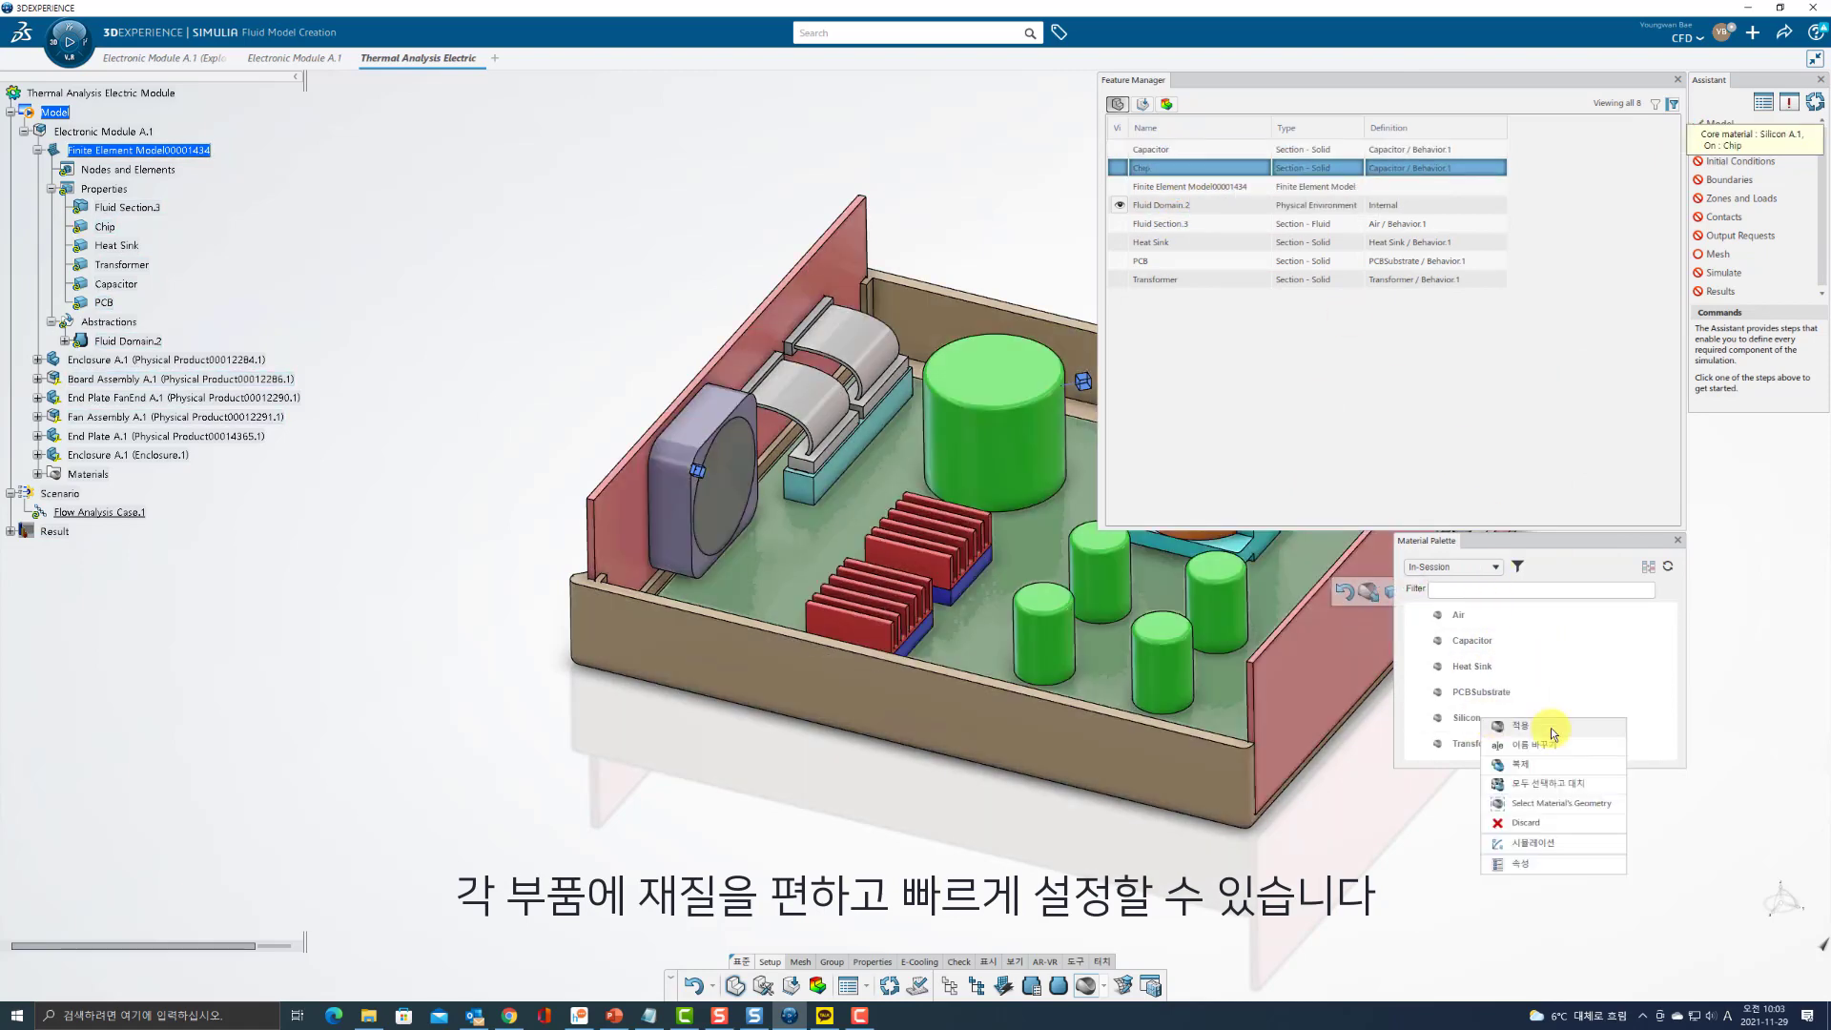
left_click(1553, 729)
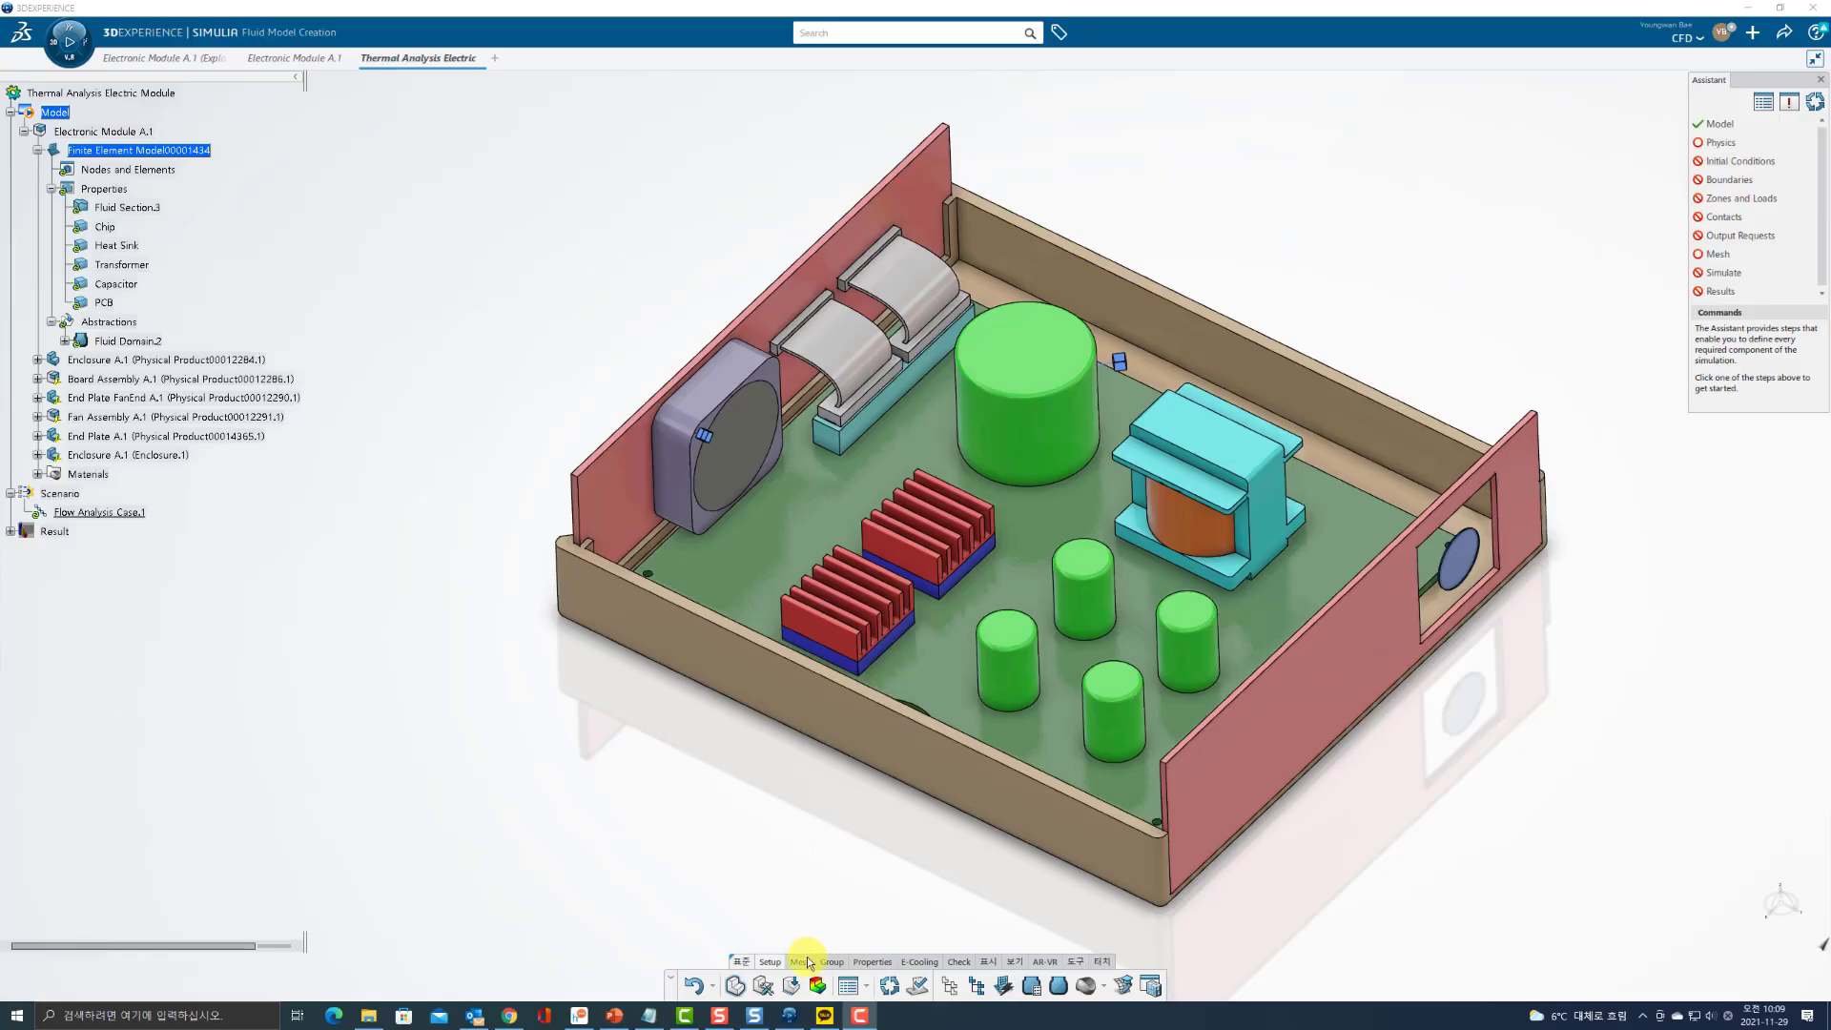
Create a Hex Dominant Mesh on the fluid domain with a 12 mm maximum and 2 mm minimum size, and expand its local specifications.
left_click(805, 962)
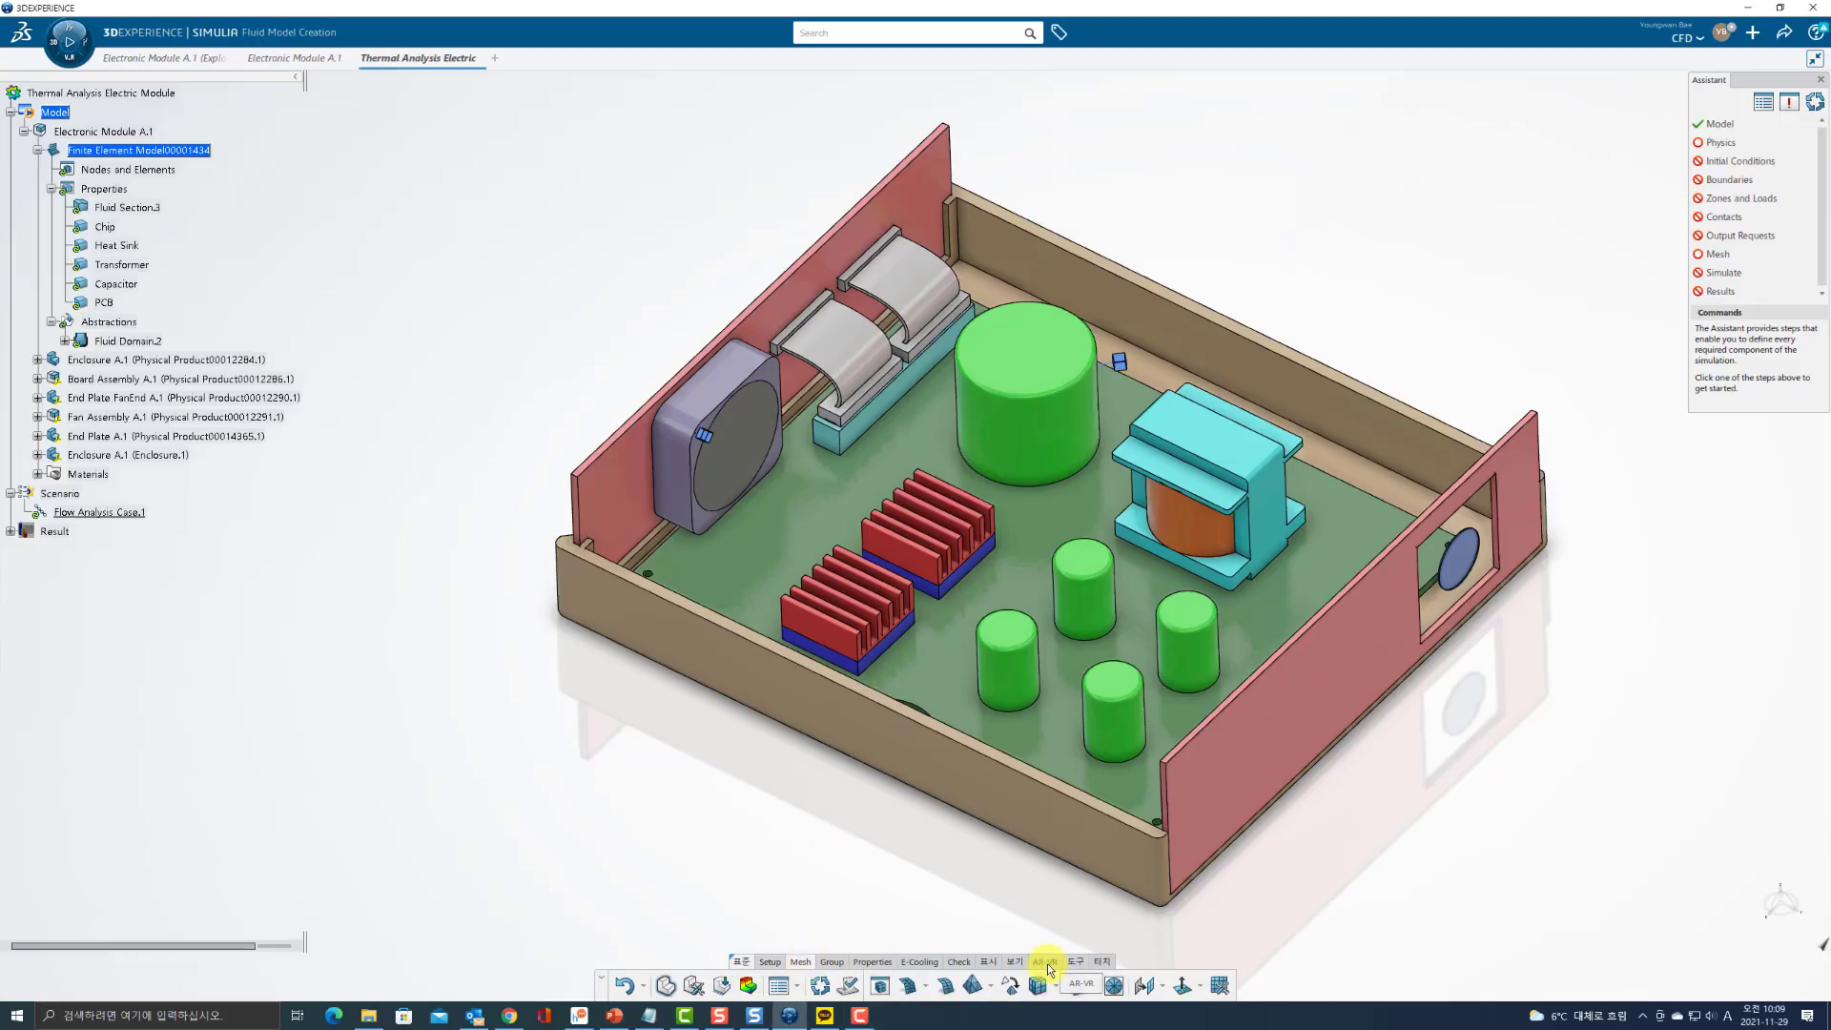
left_click(1035, 985)
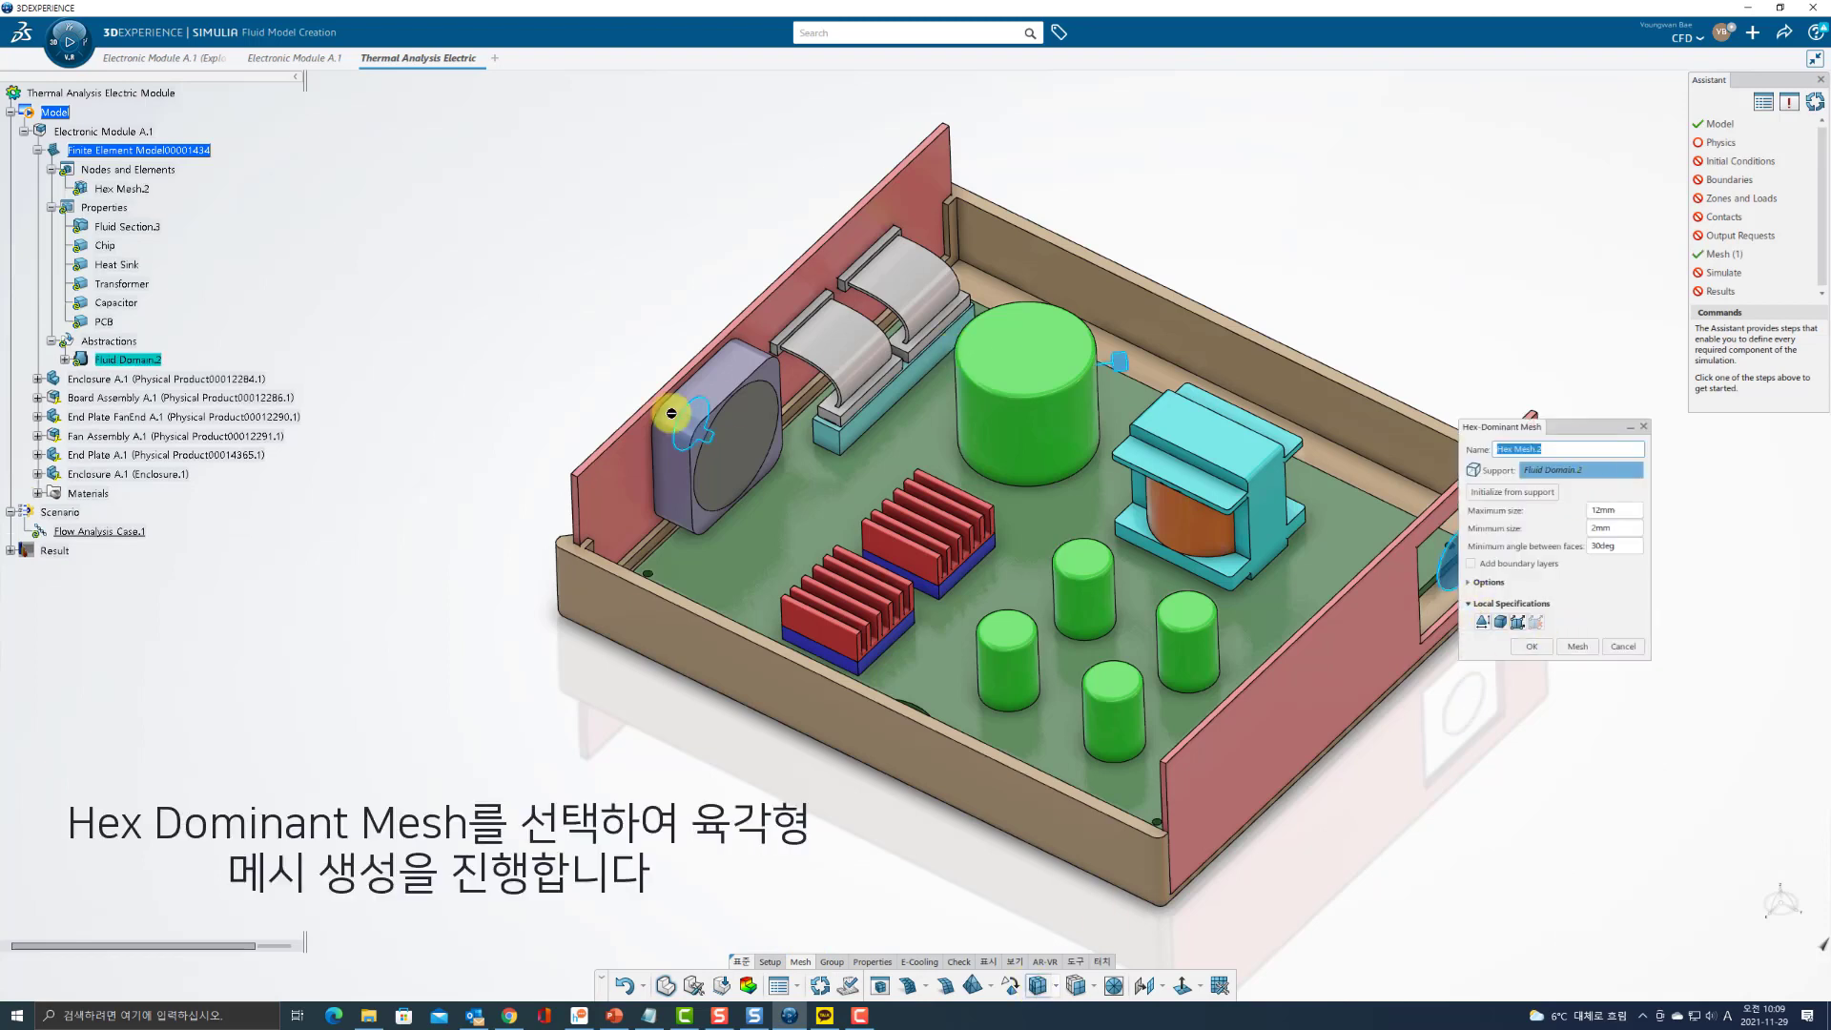
left_click(1625, 515)
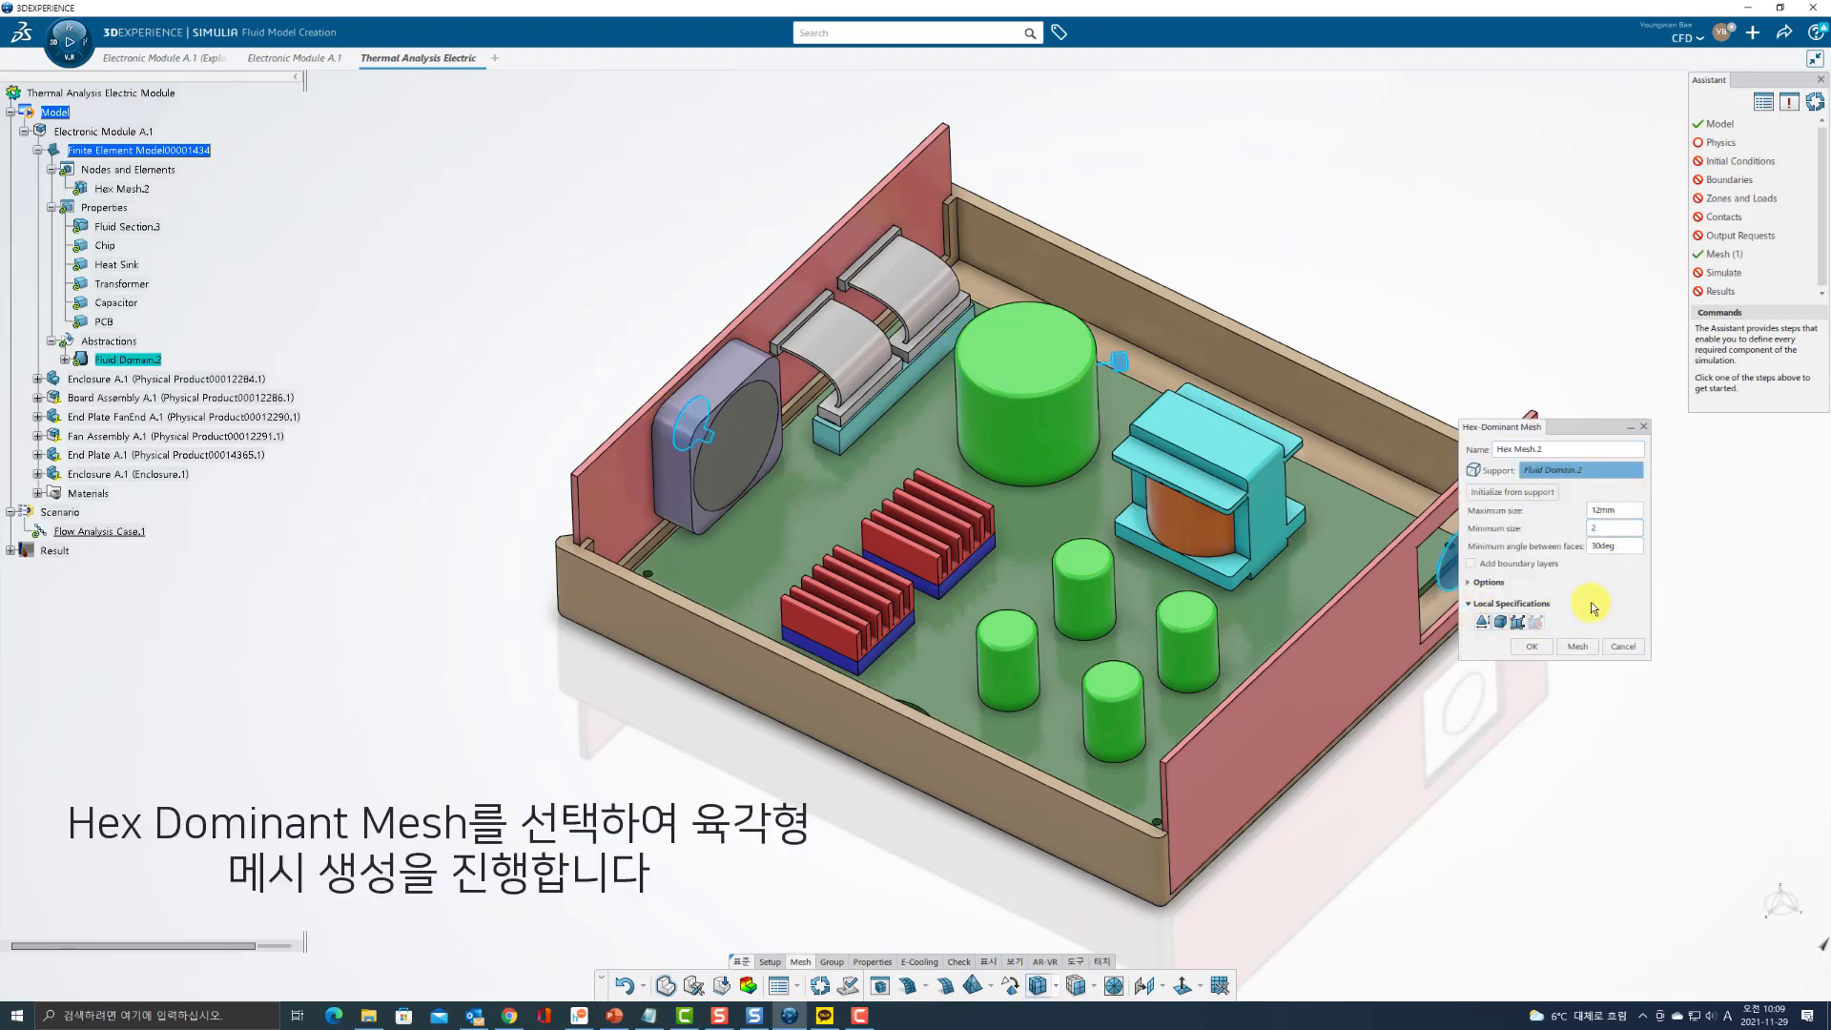
left_click(1504, 605)
left_click(1496, 607)
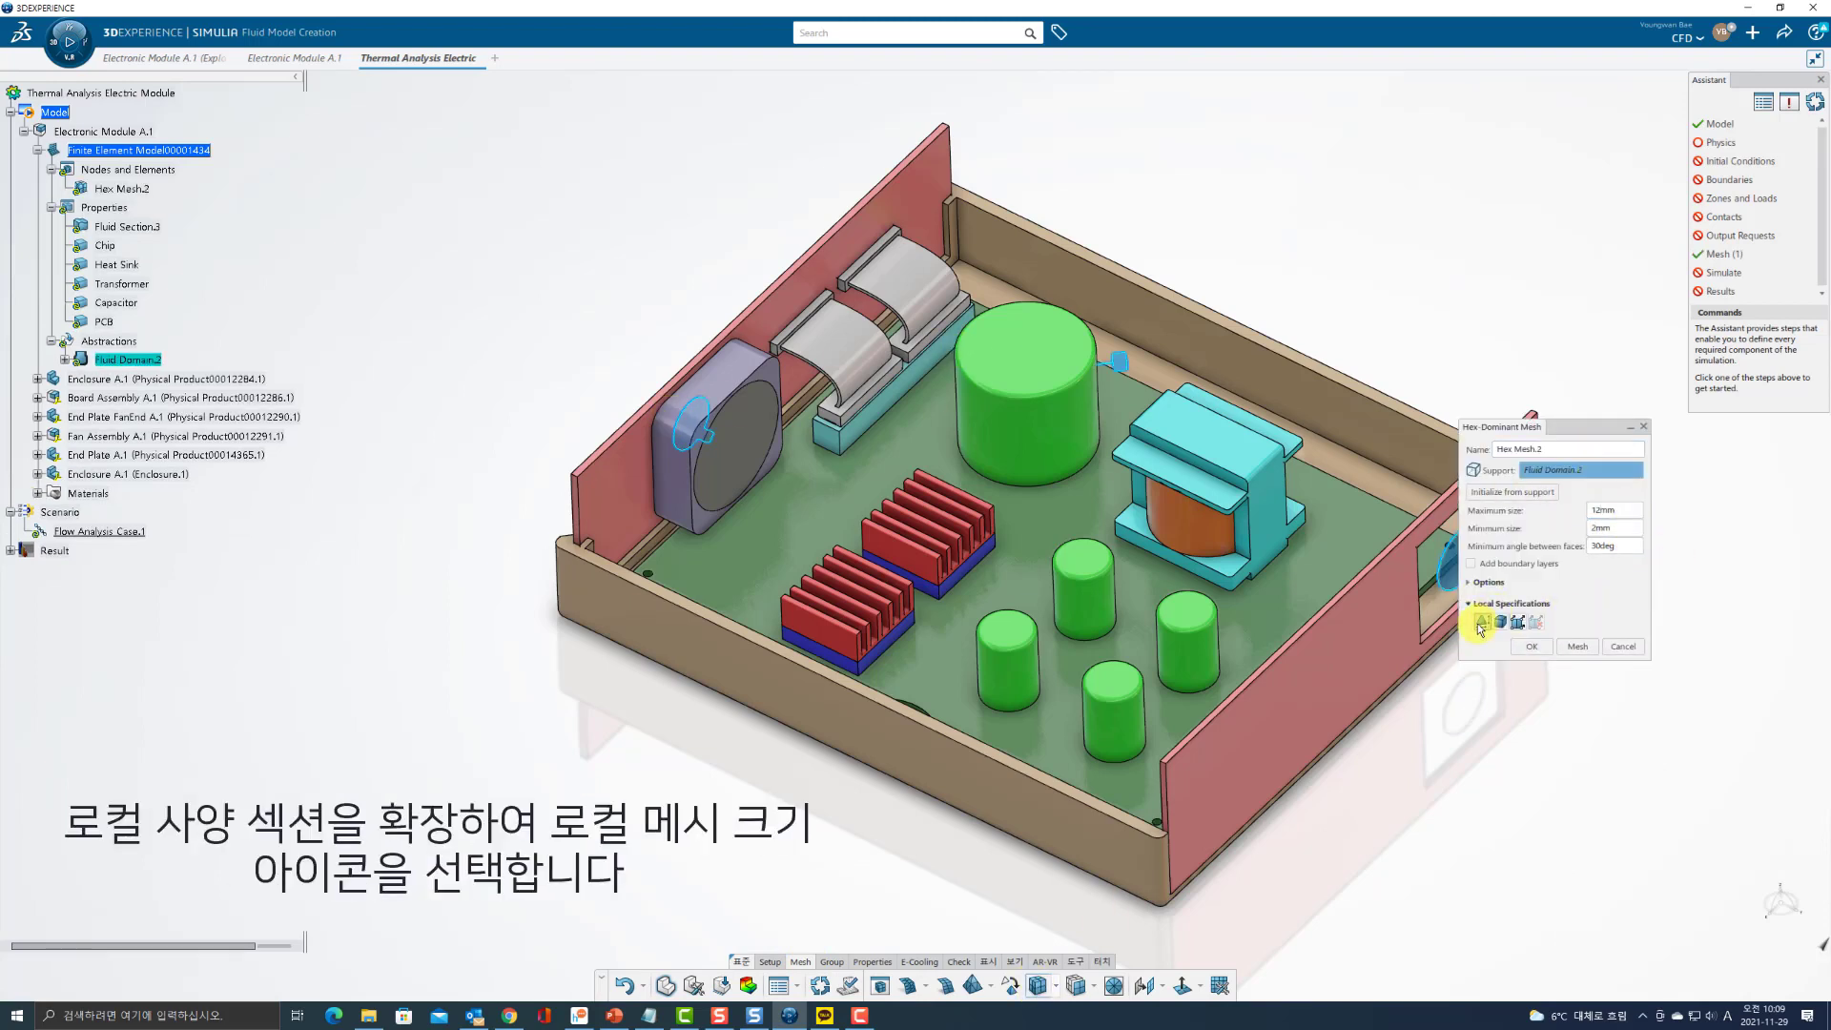
Add a local mesh size of 0.4 mm on both heat sinks' faces using 90-degree angle propagation, and accept the hex mesh.
left_click(1482, 622)
left_click(1725, 605)
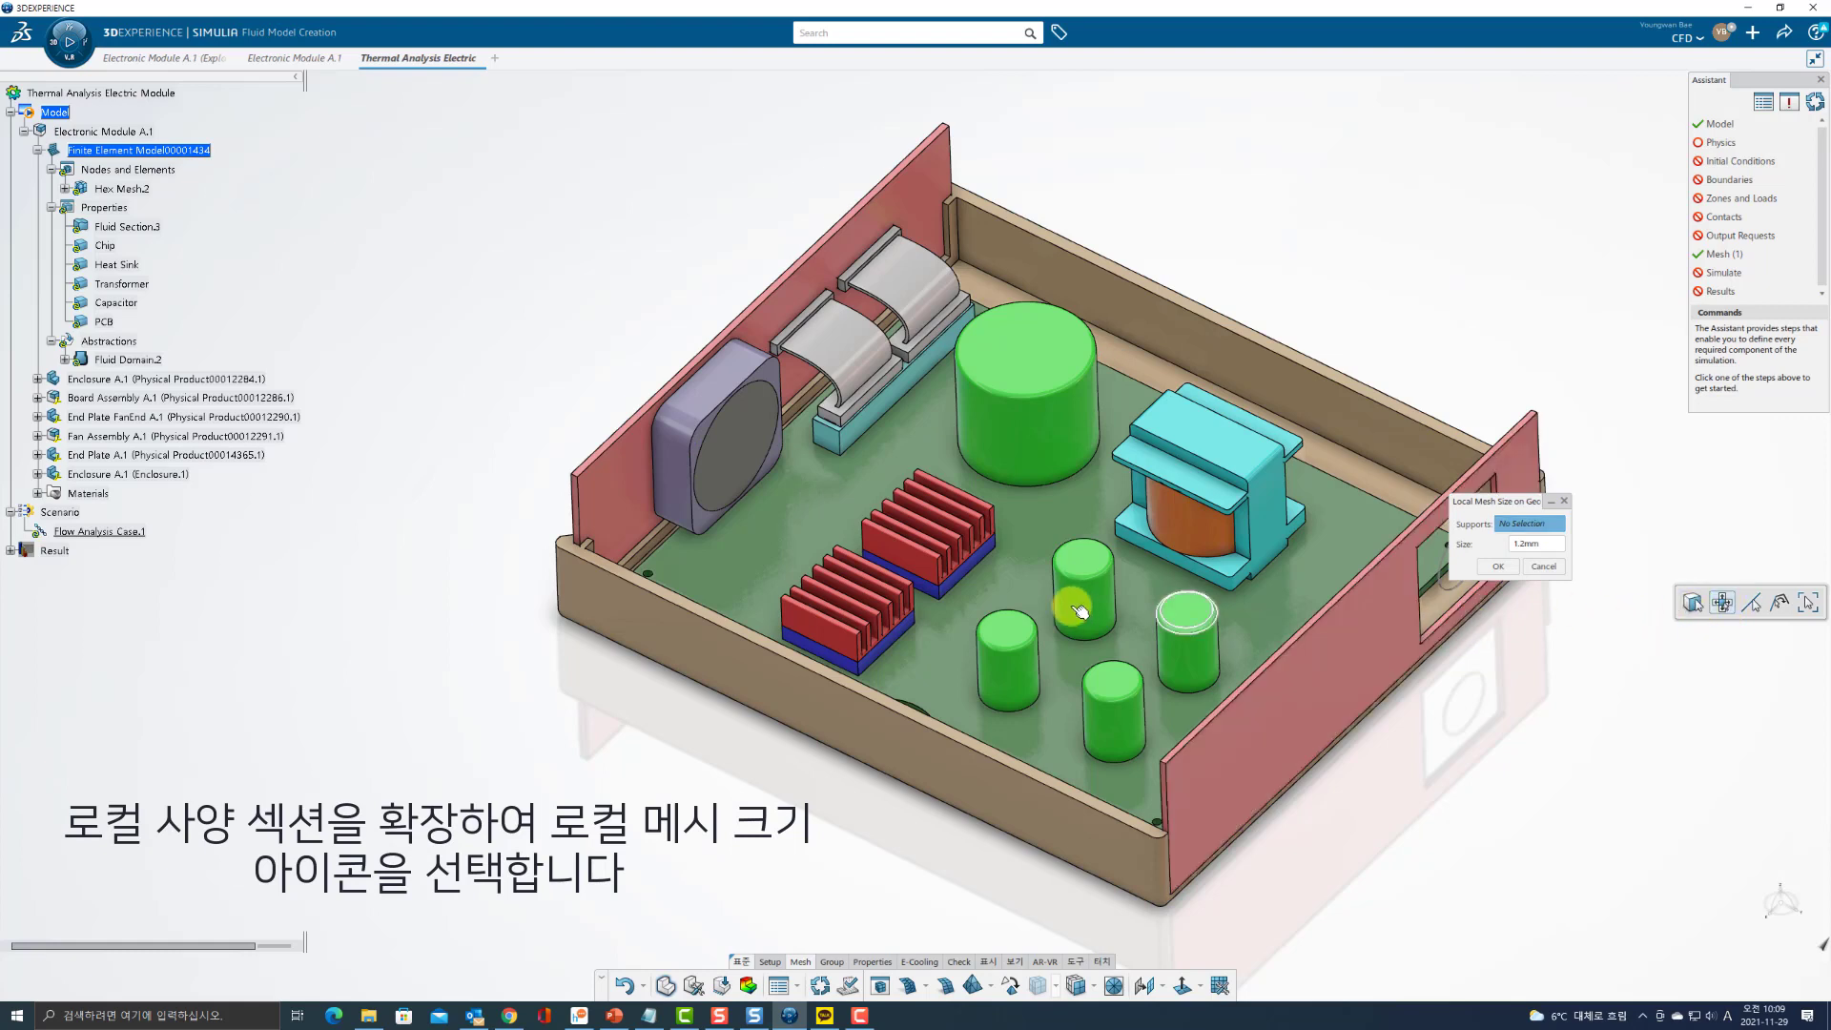
left_click(841, 641)
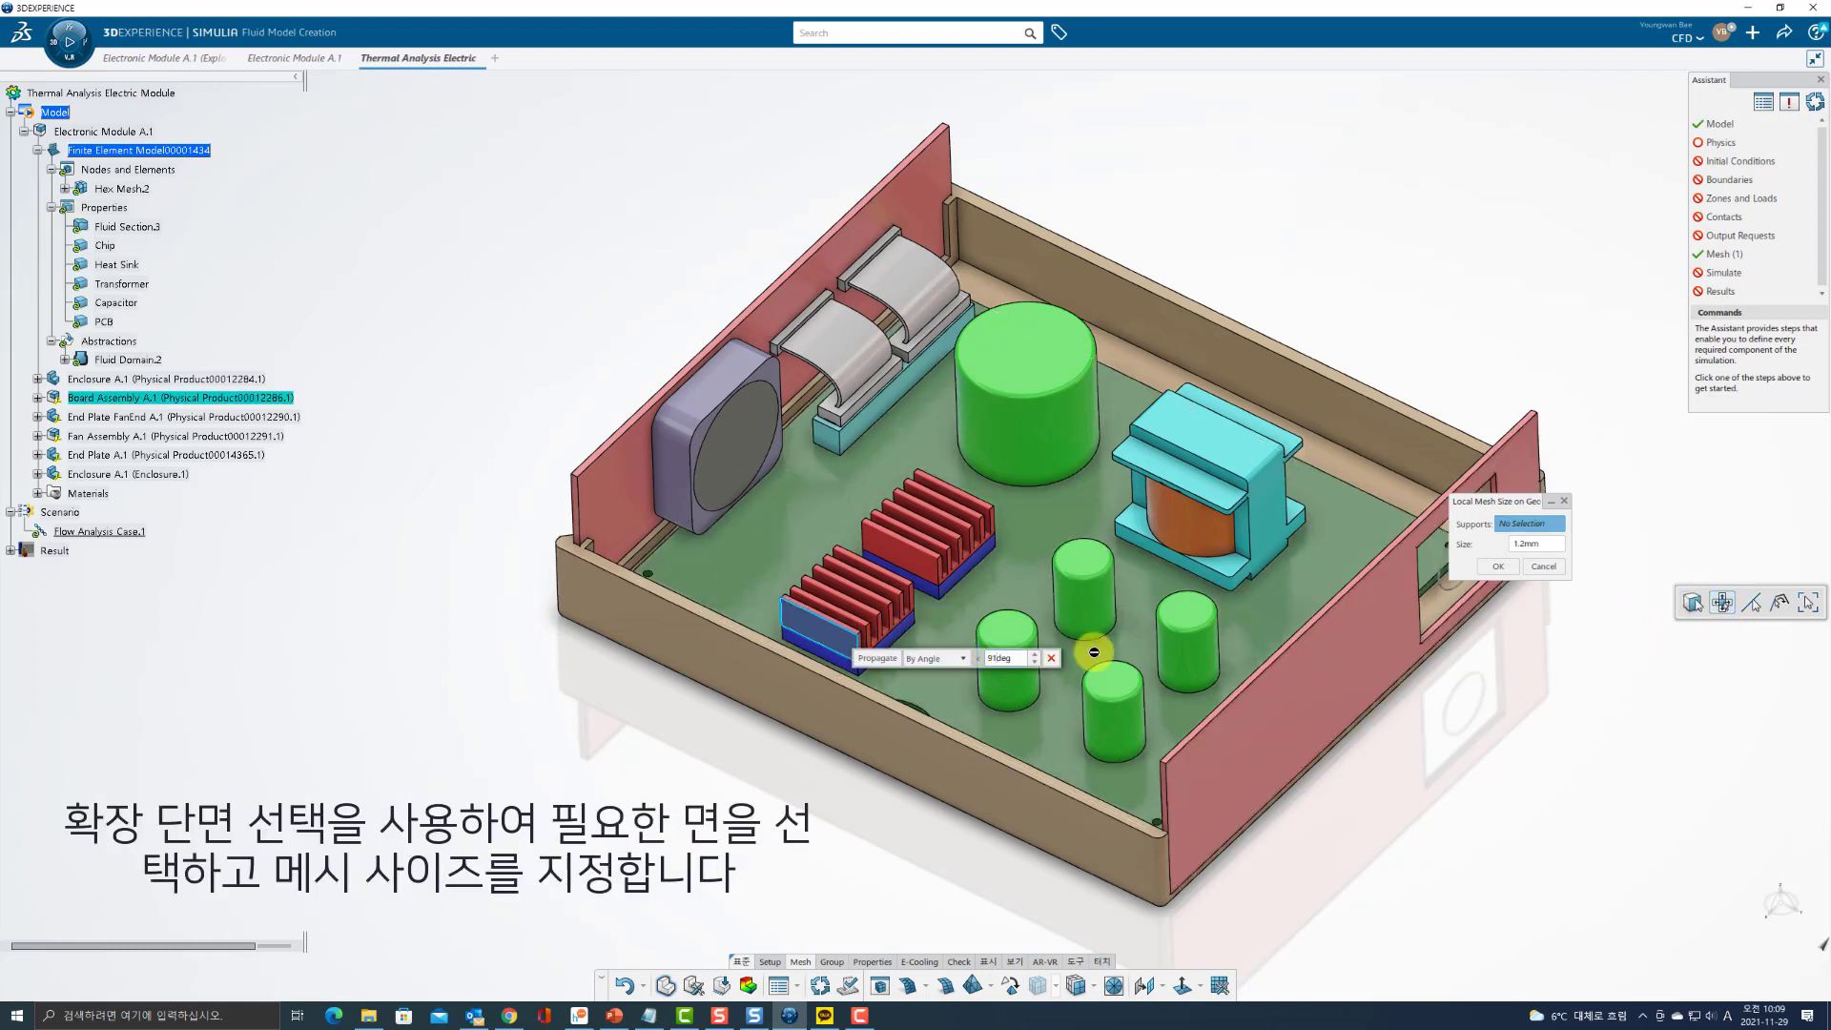
left_click(876, 658)
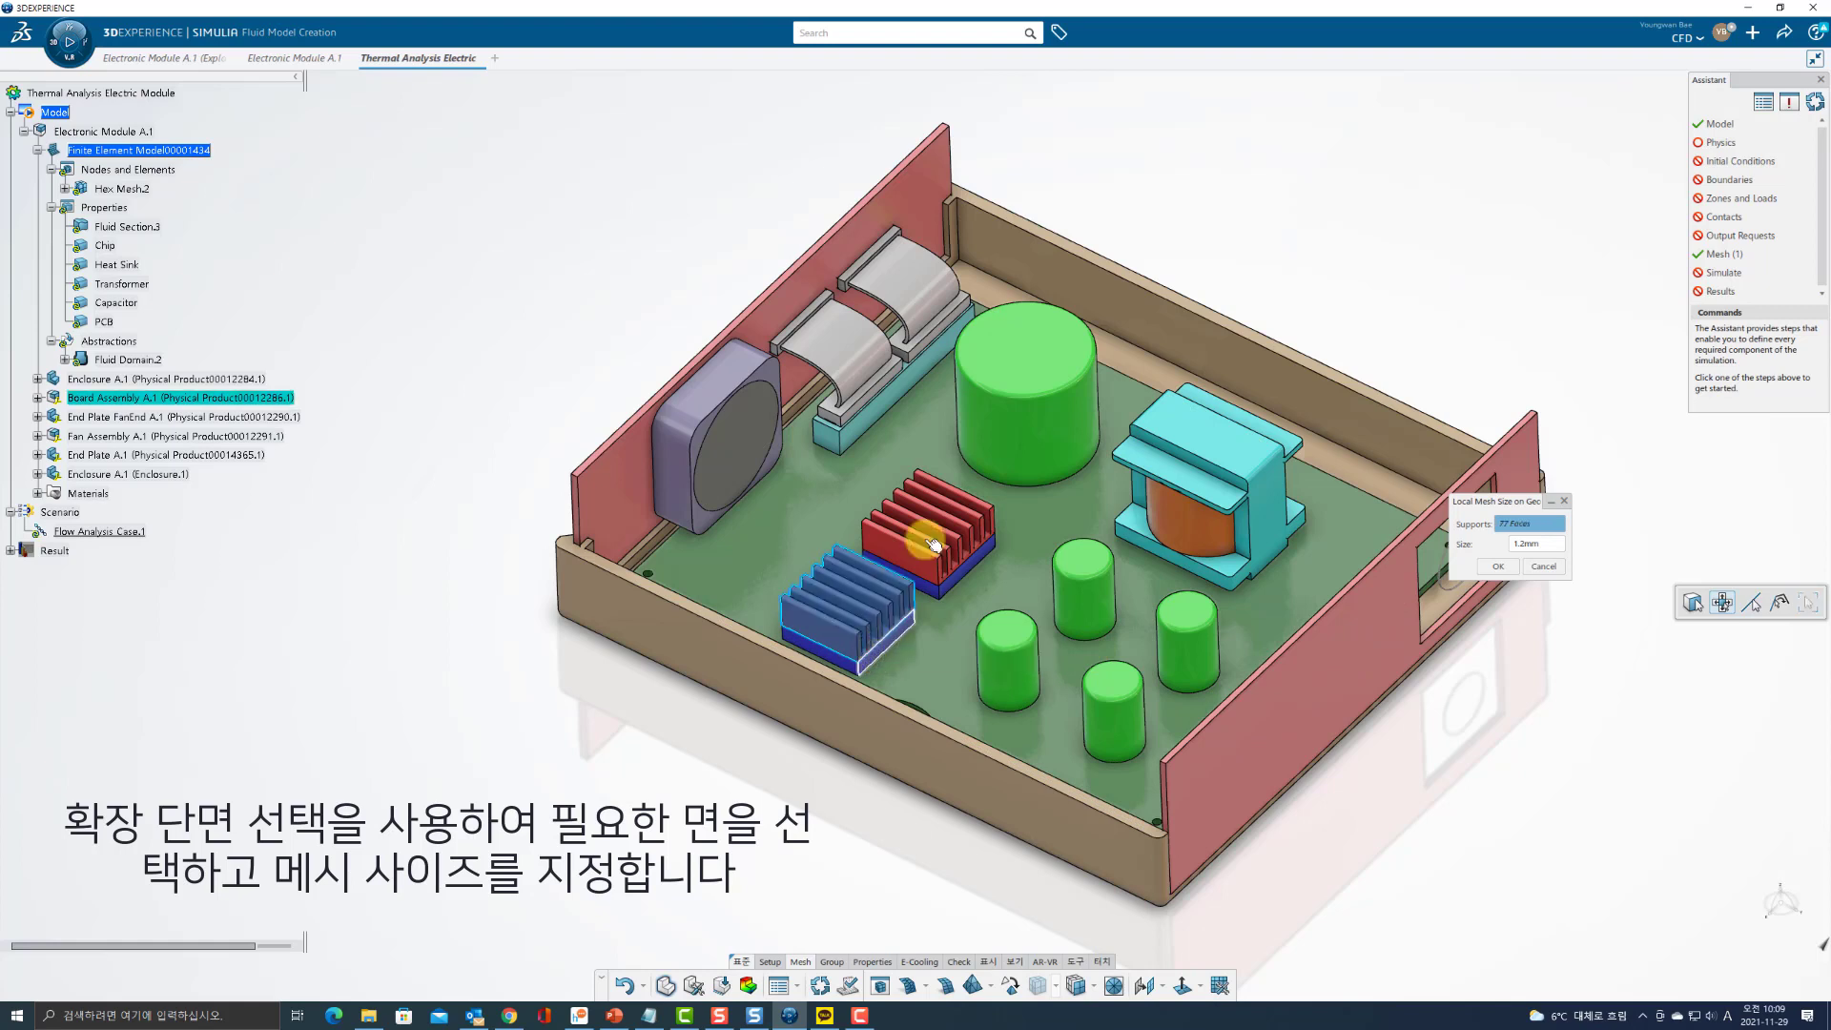
left_click(906, 561)
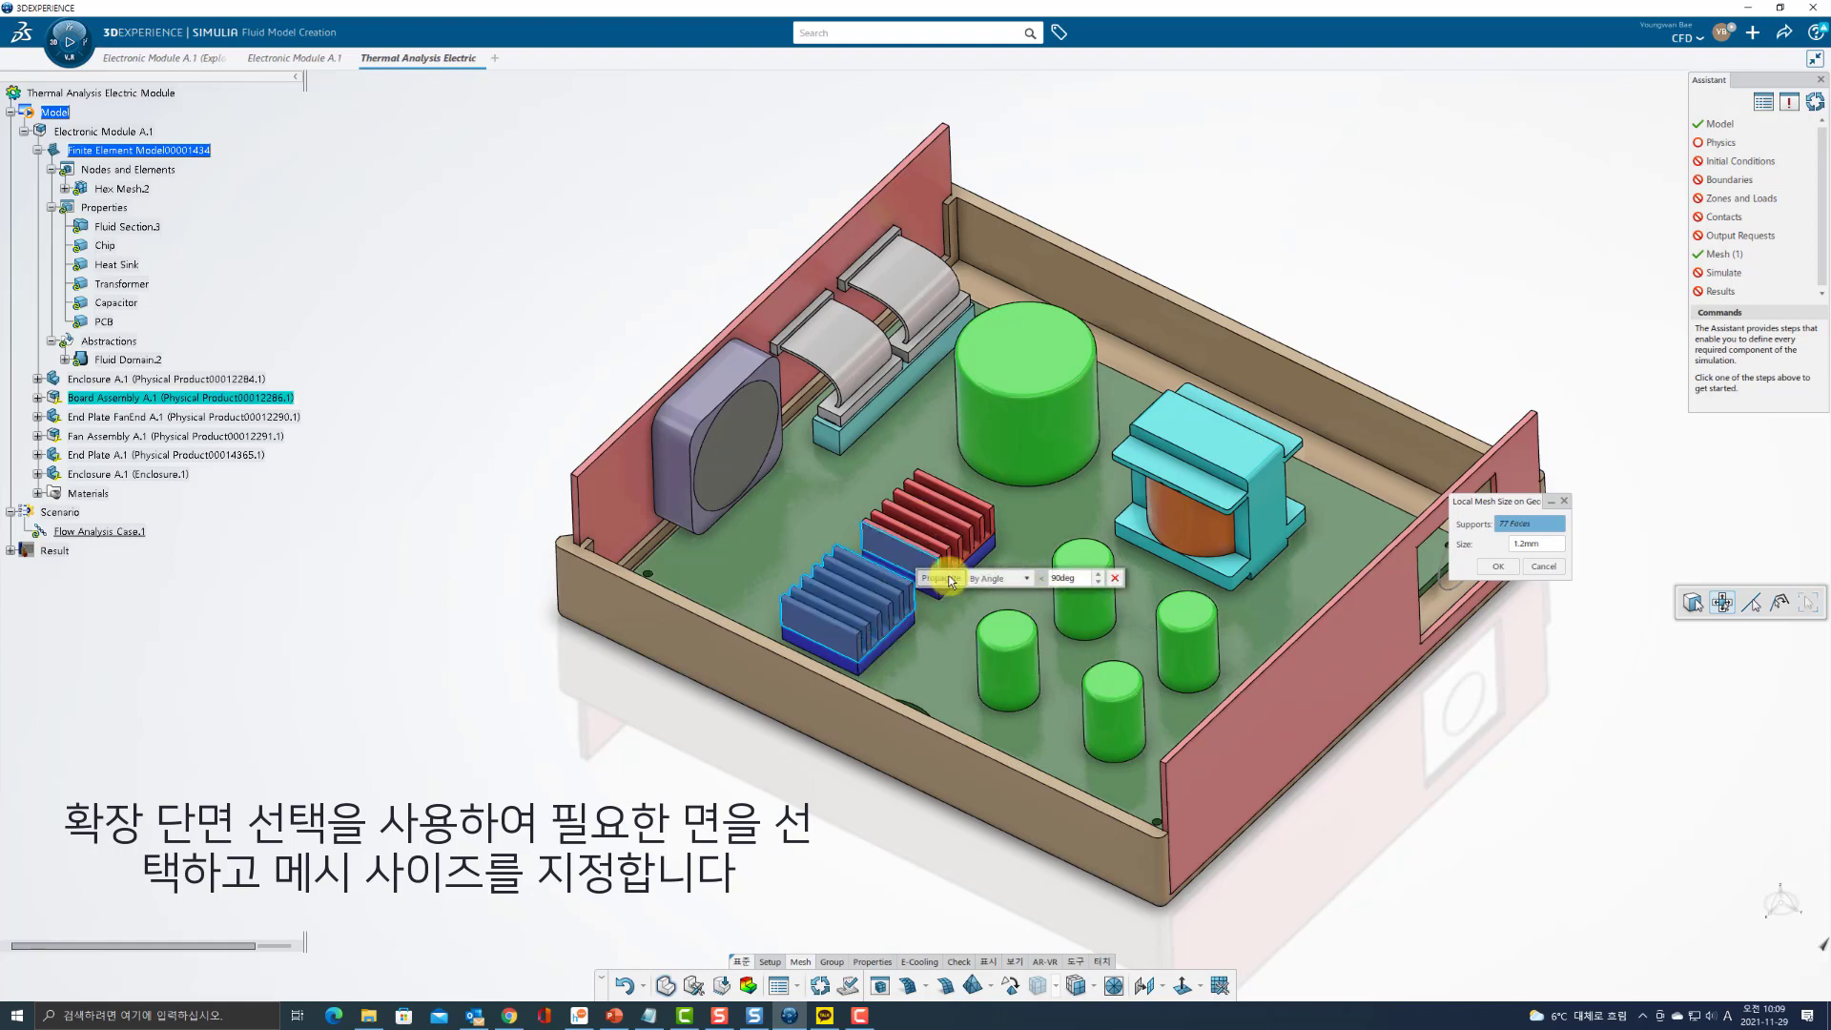
left_click(948, 579)
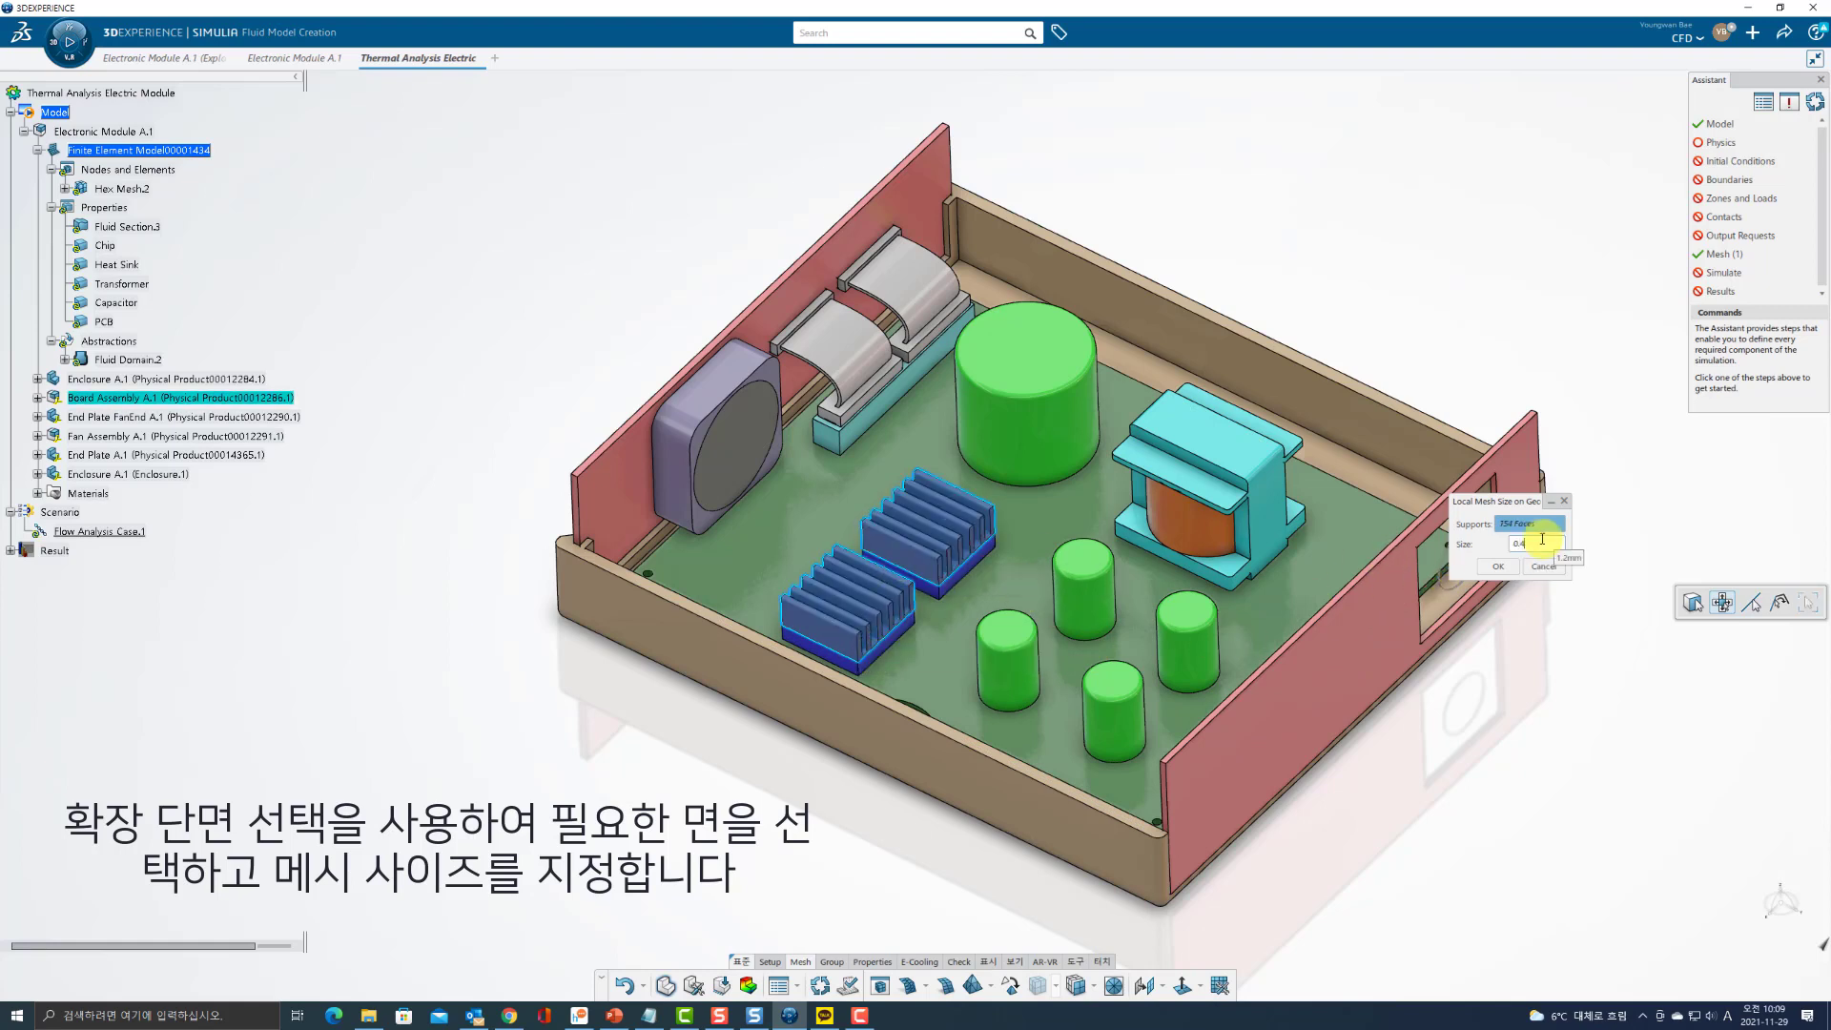
left_click(1499, 568)
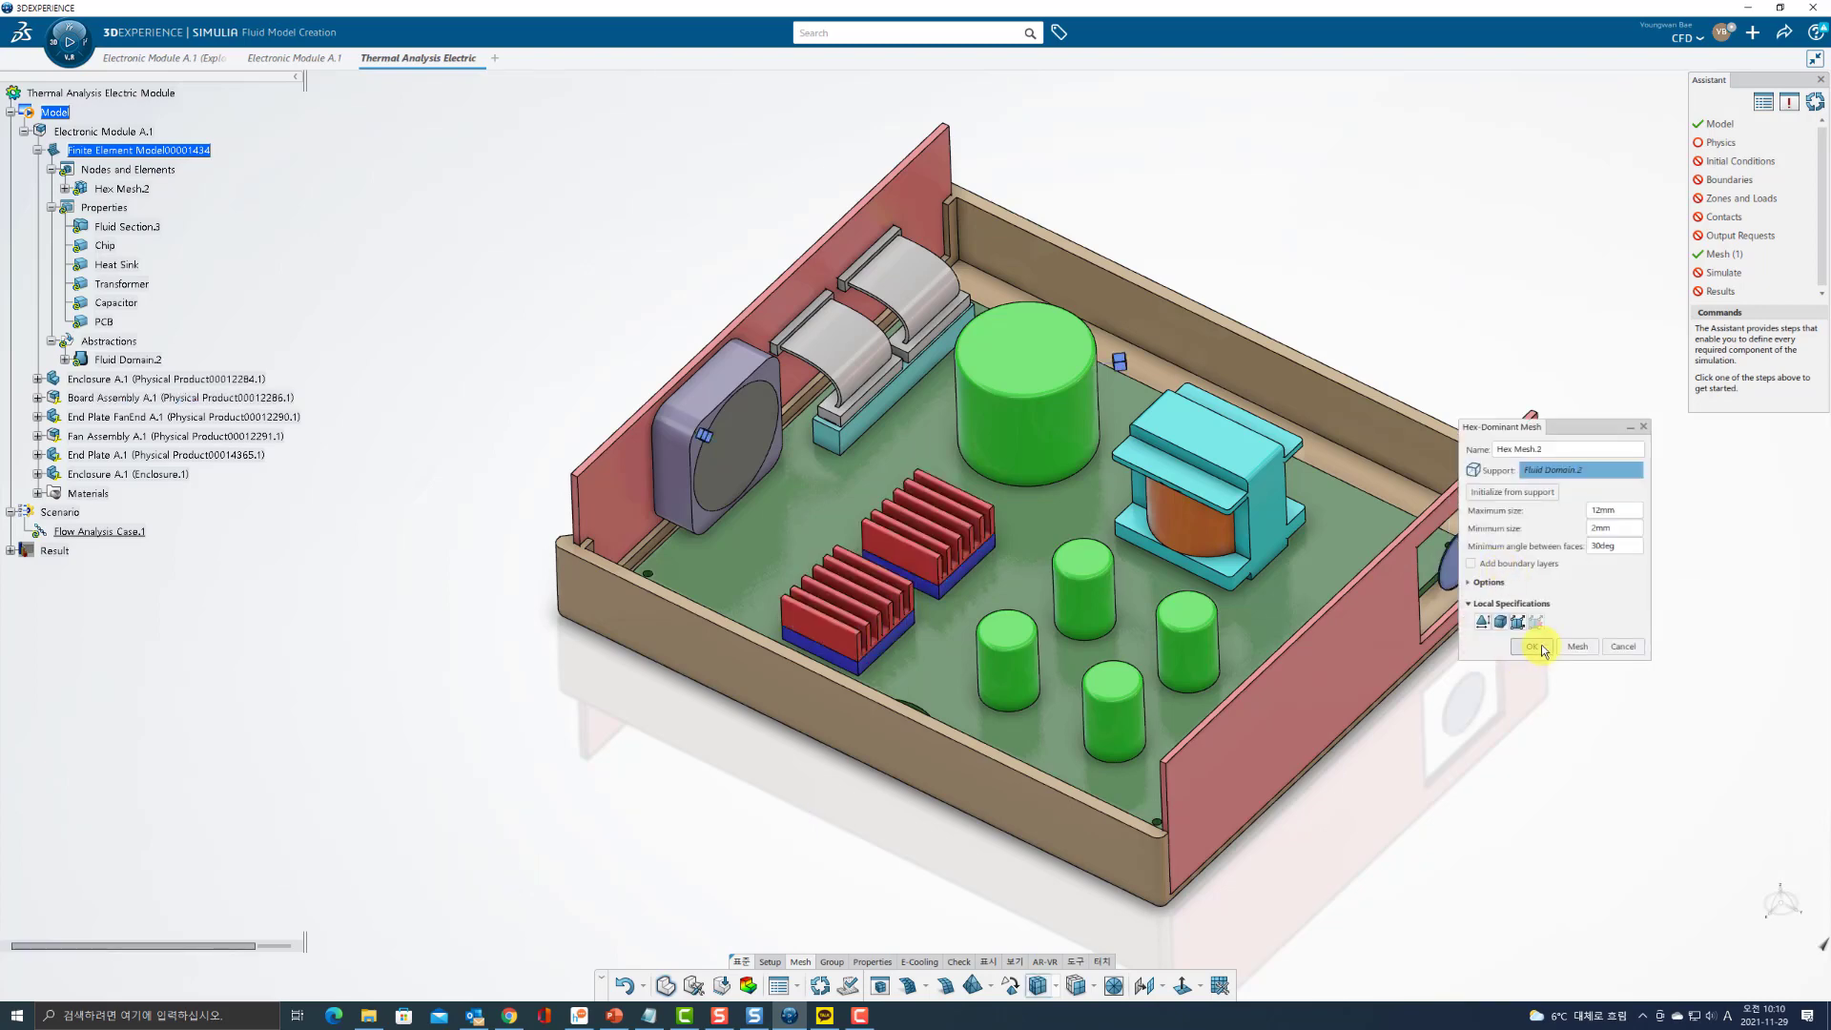
left_click(1532, 646)
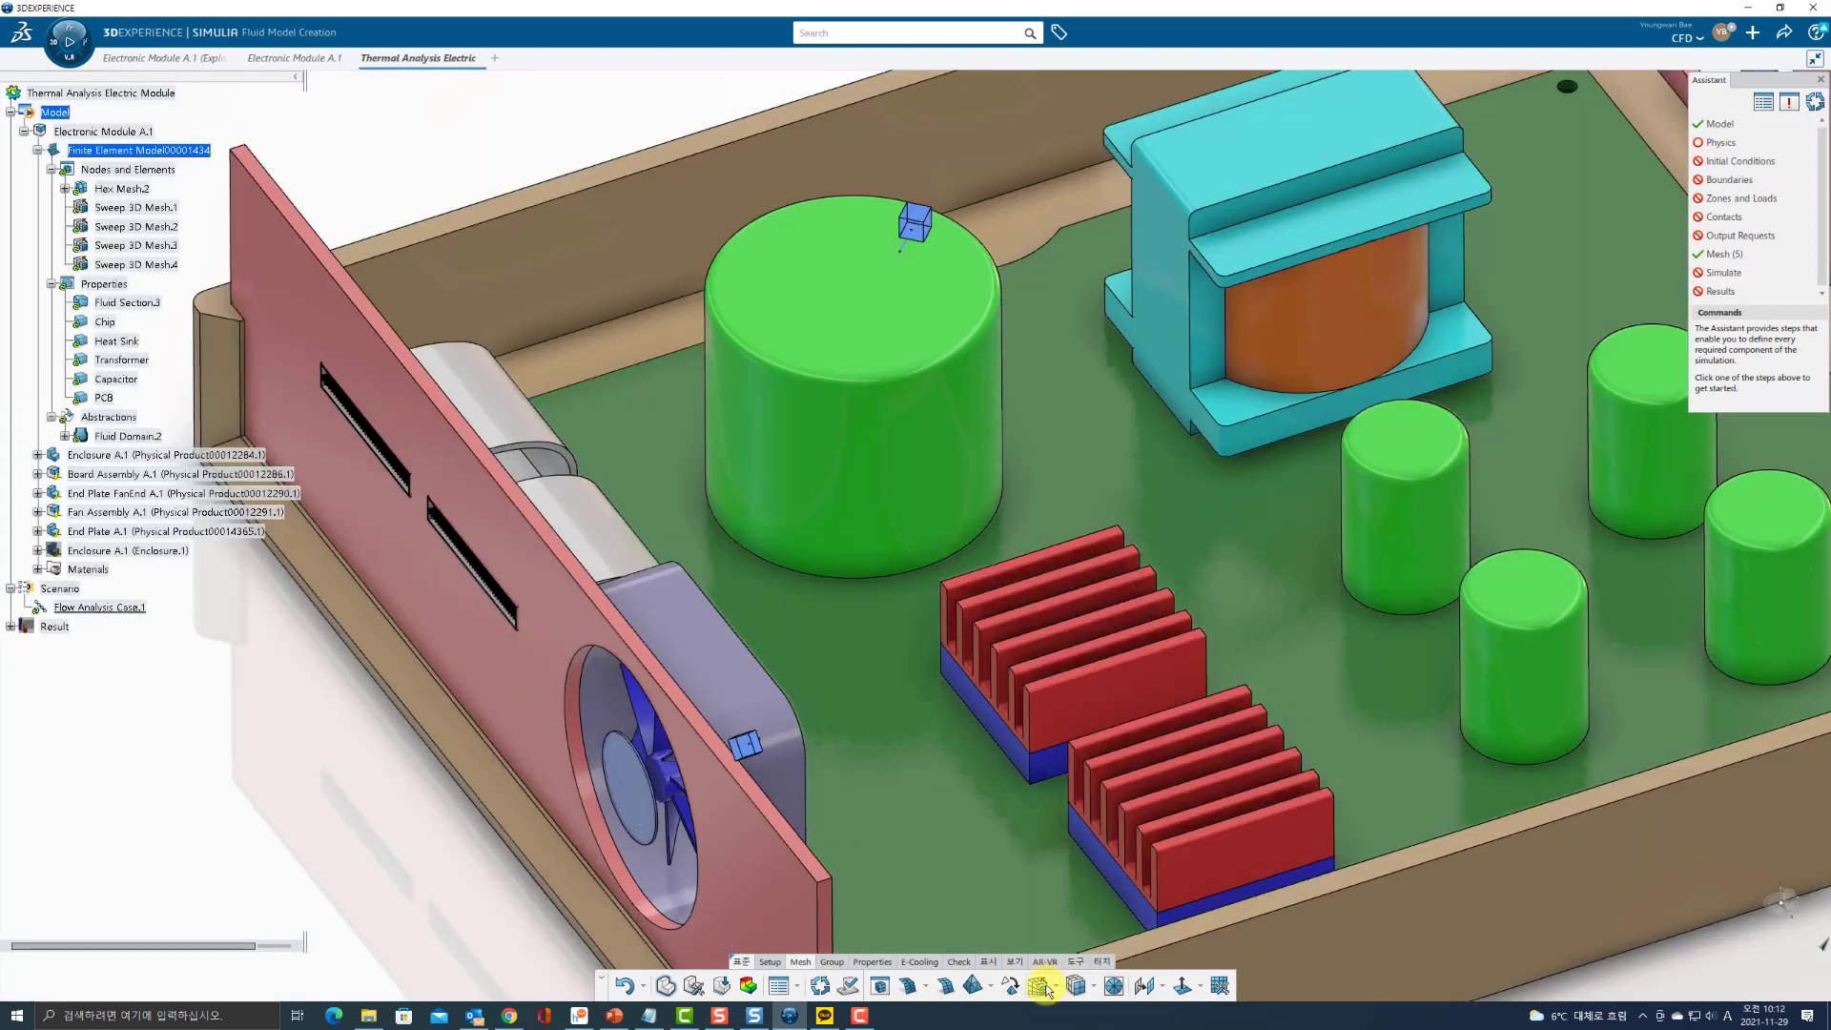
Create a Sweep 3D Mesh on the rear heat sink, with manually selected source and target faces at opposite fin ends, 0.4 mm size and 40 layers.
left_click(1044, 985)
left_click(1062, 622)
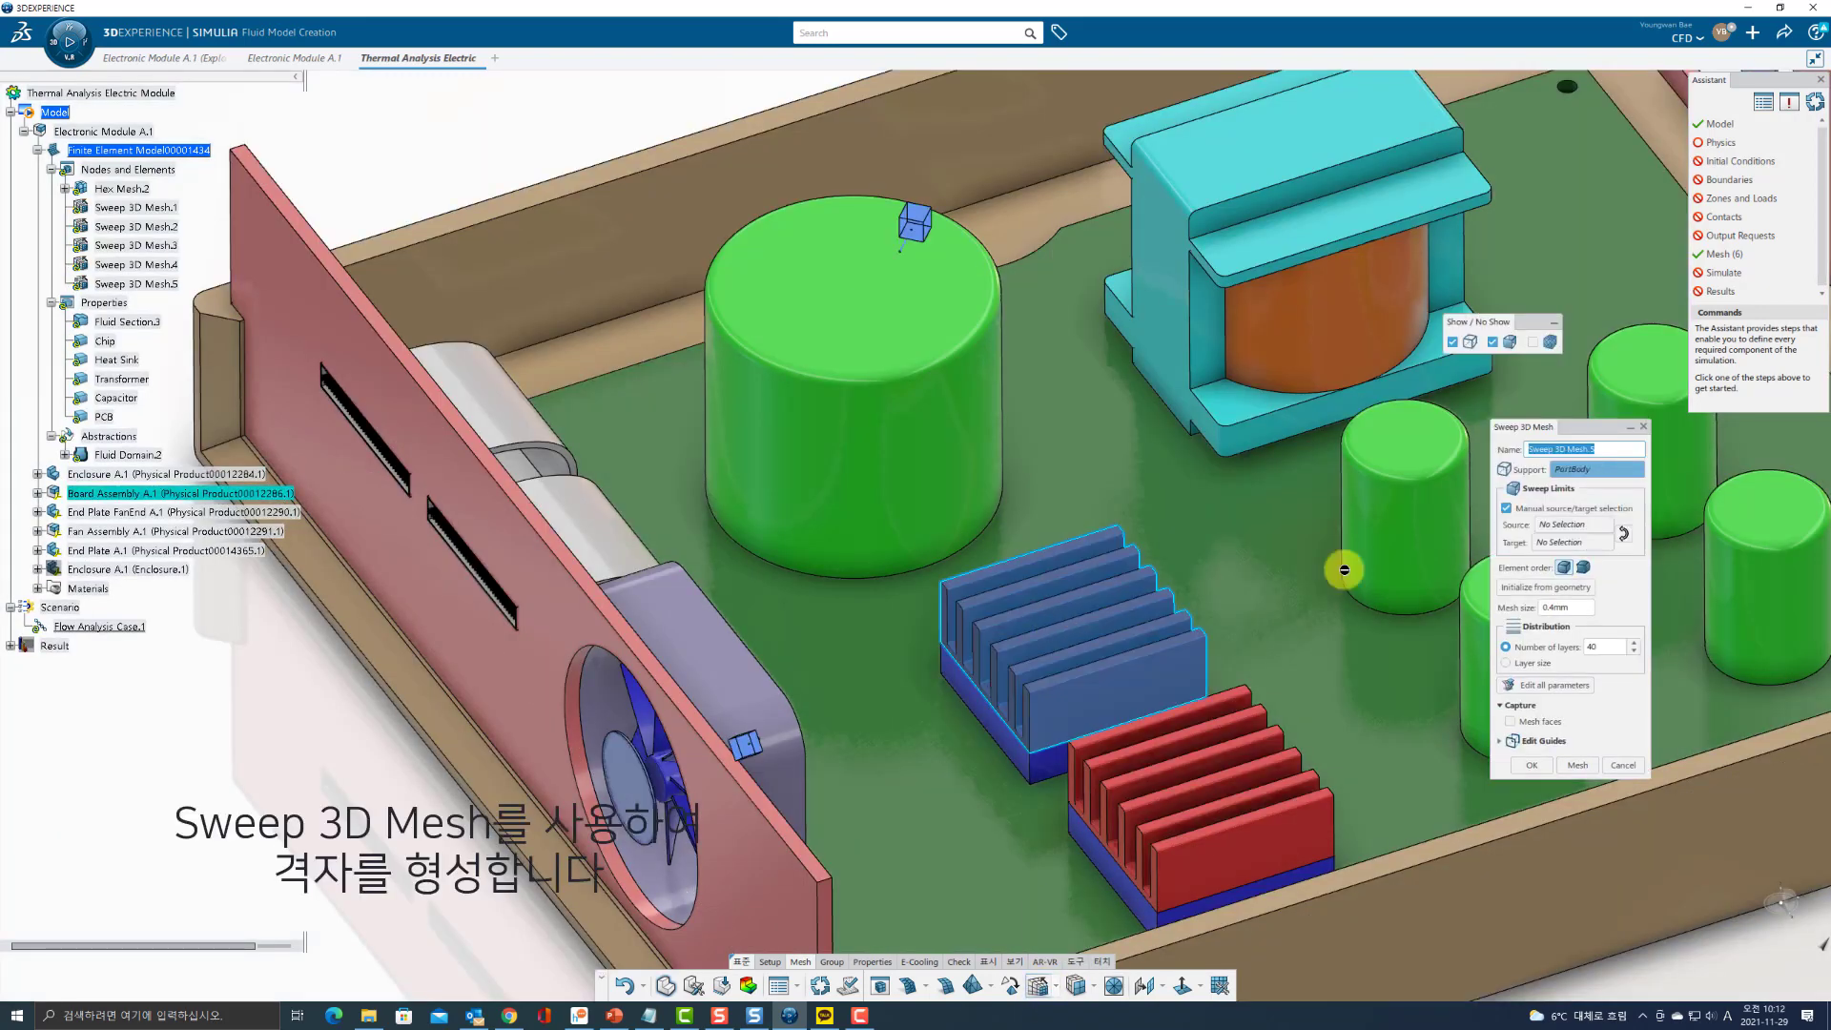
left_click(1570, 510)
scroll(1013, 715, "up", 5)
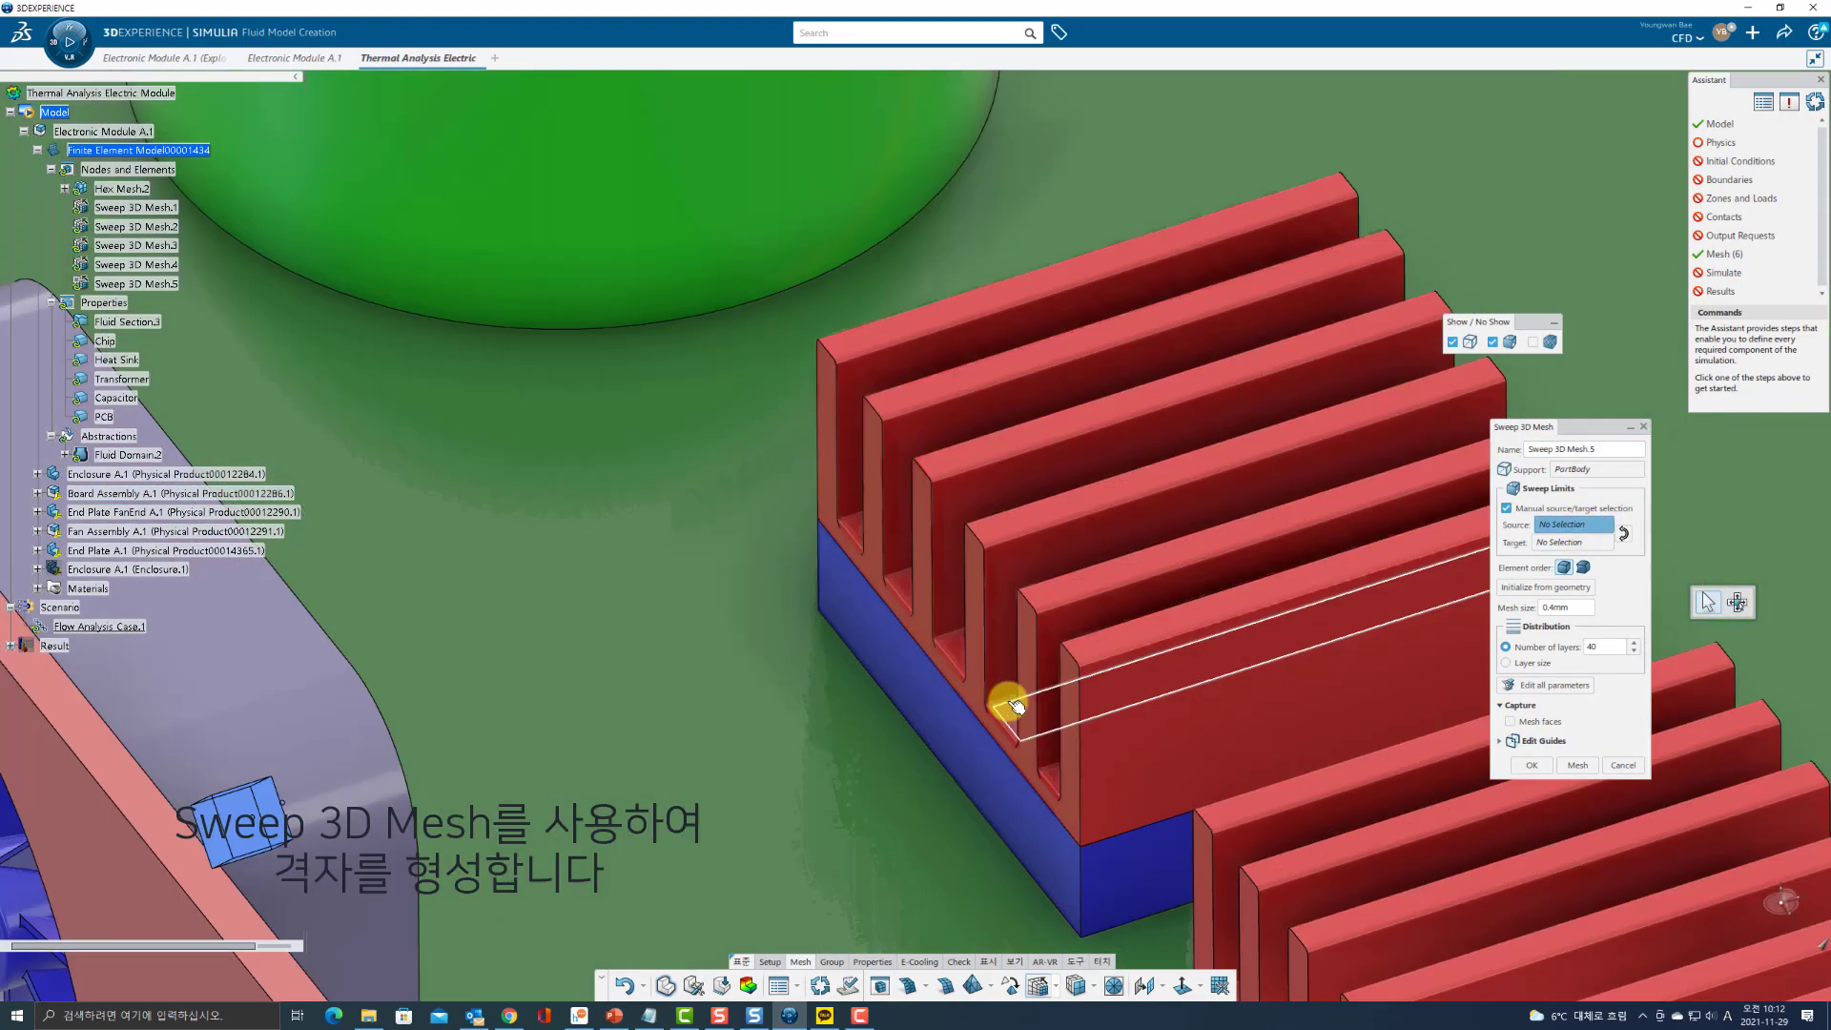
left_click(1016, 758)
middle_click_drag(1309, 817, 1163, 806)
scroll(1445, 871, "down", 5)
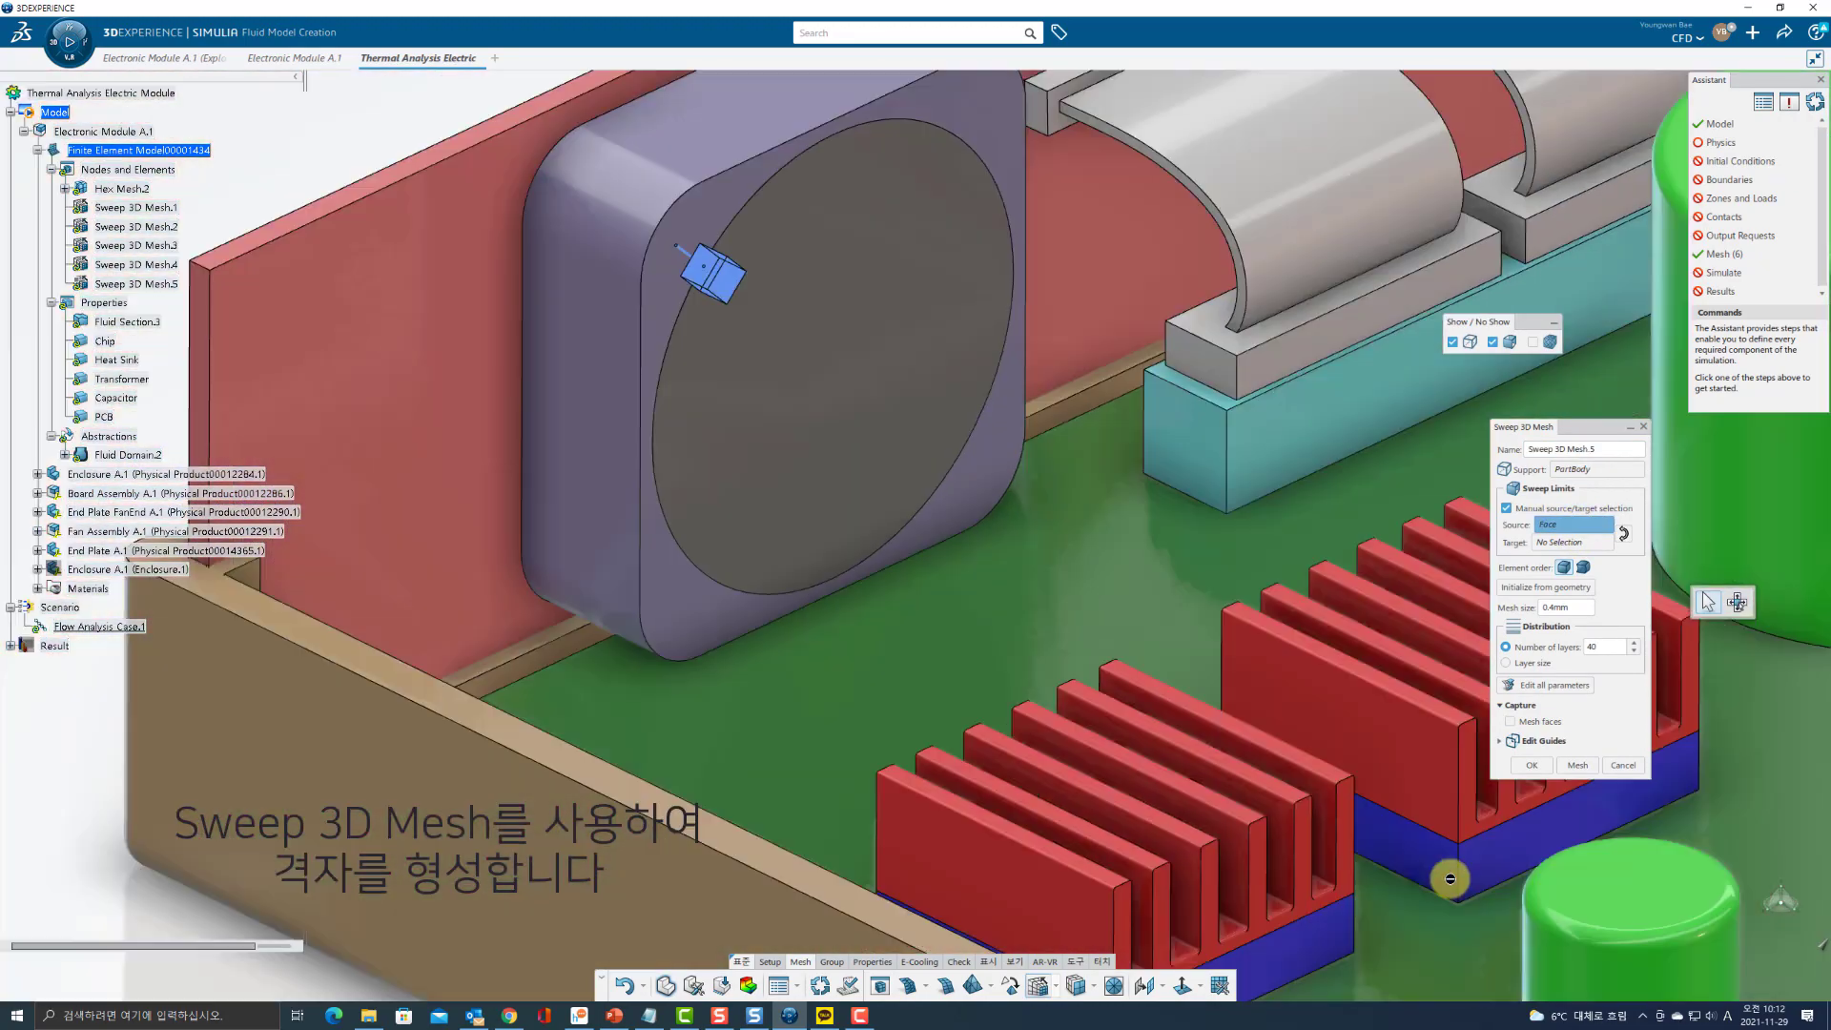
left_click(1573, 542)
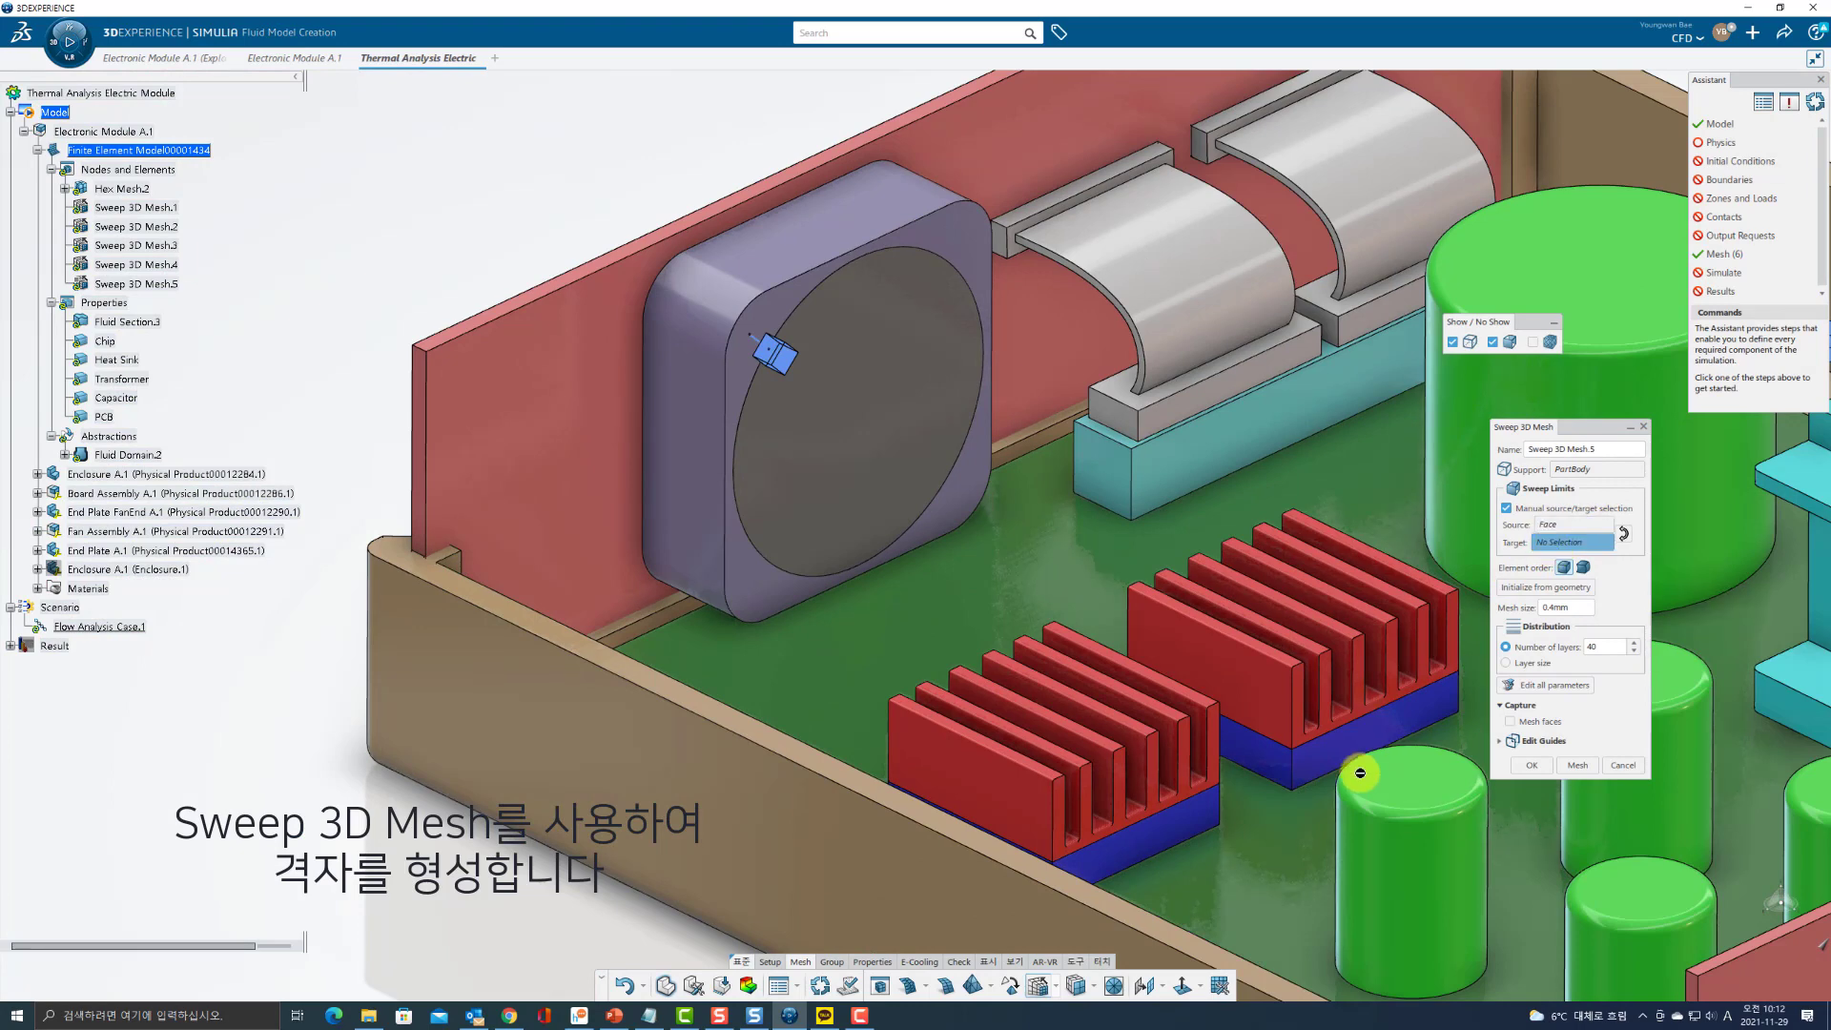
left_click(1378, 673)
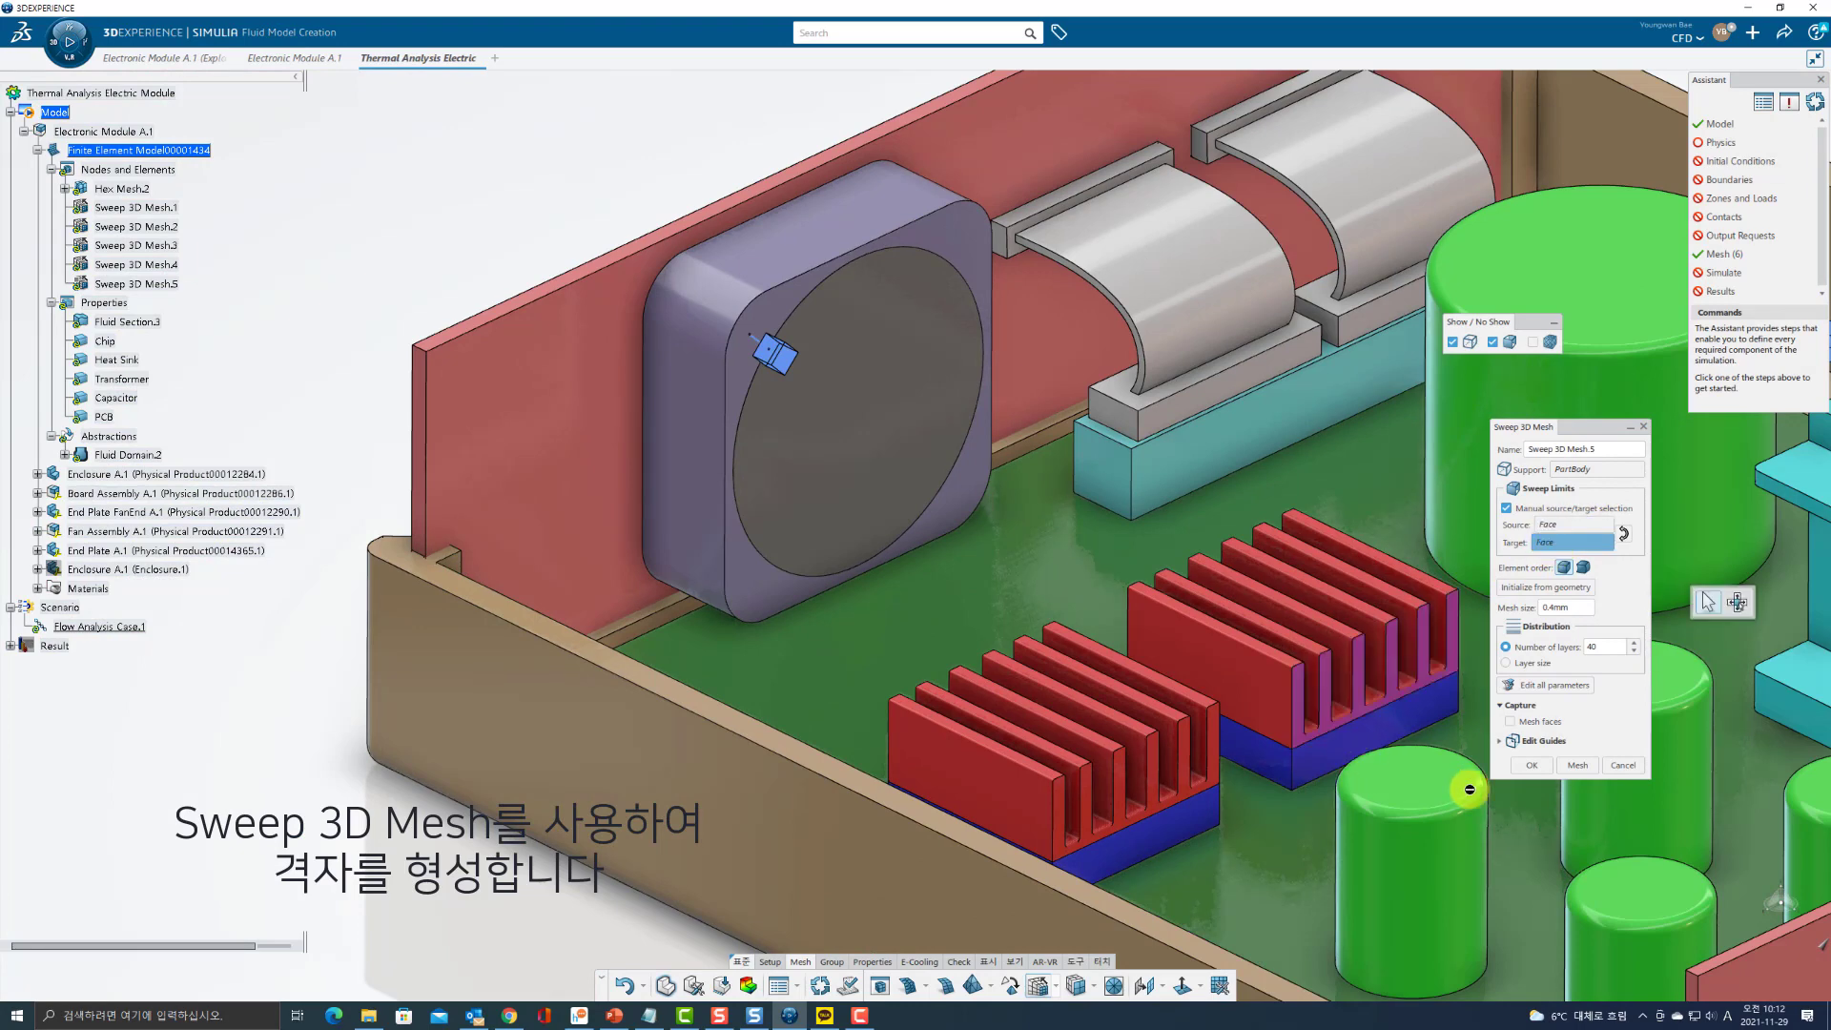
left_click(1539, 766)
scroll(1451, 757, "down", 6)
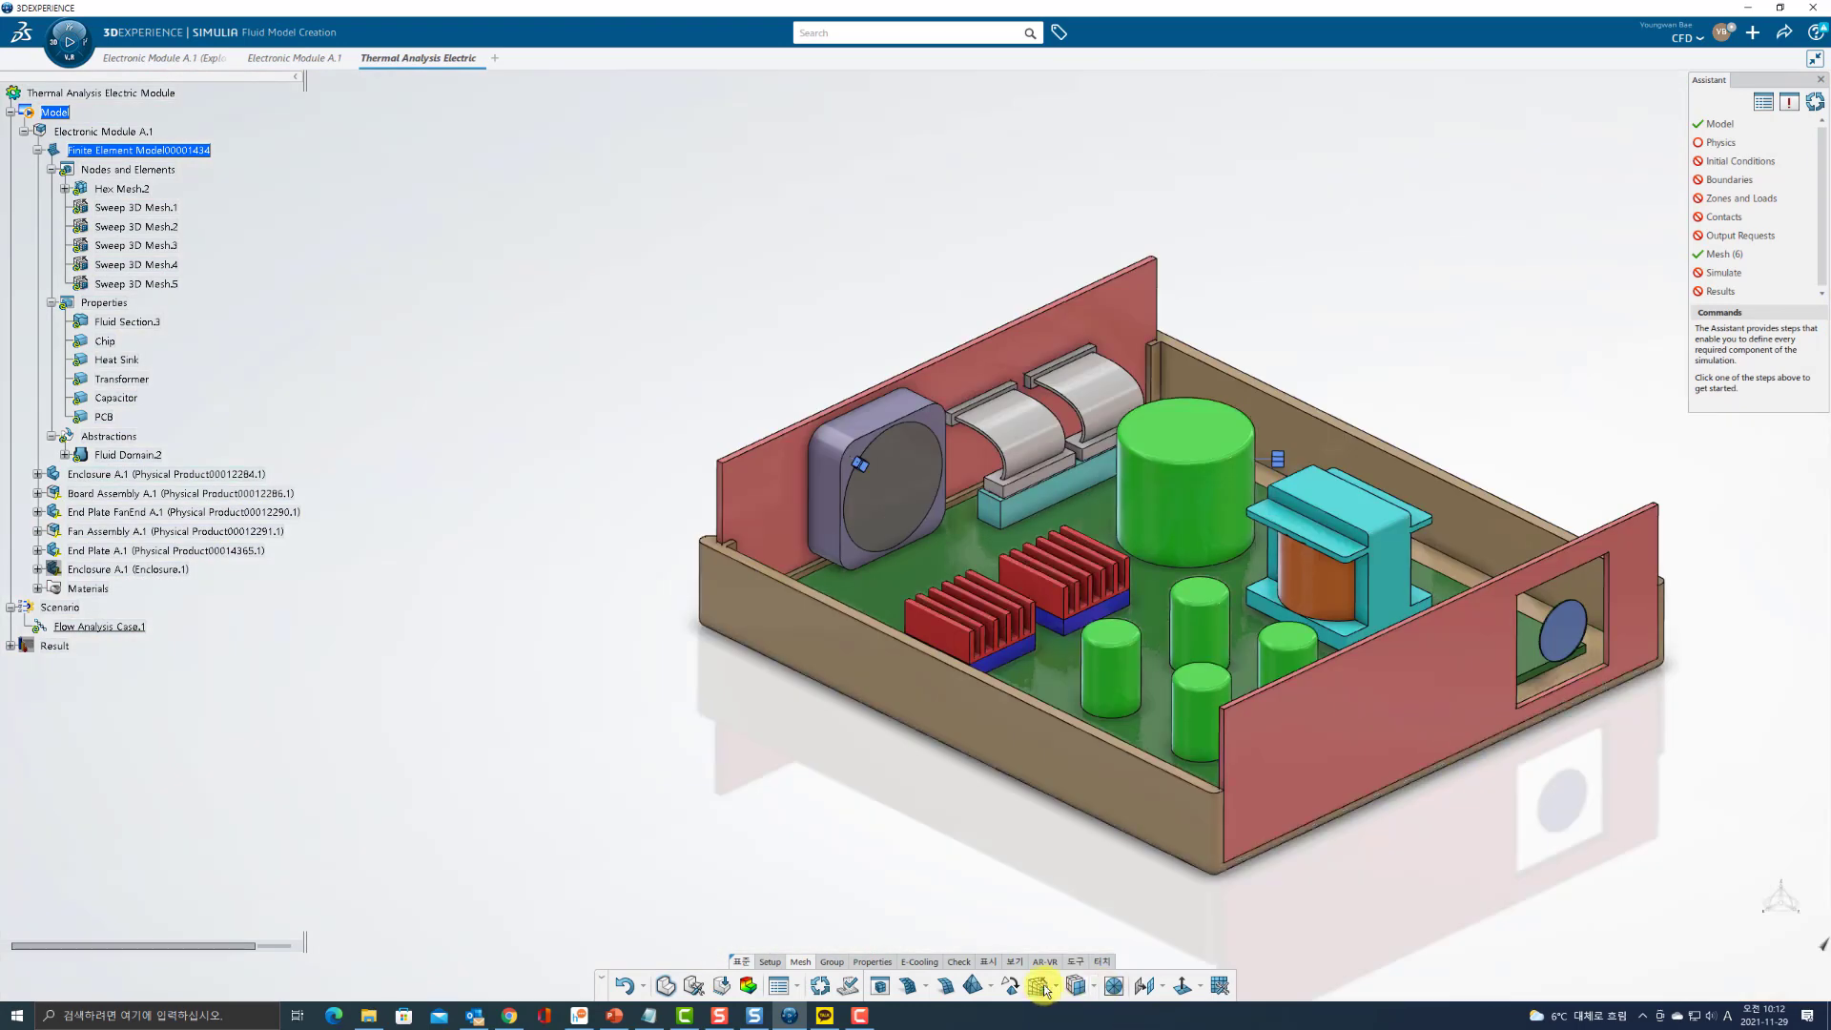
Create a Tetrahedron Mesh on the large green cylindrical capacitor and update the meshes.
left_click(970, 988)
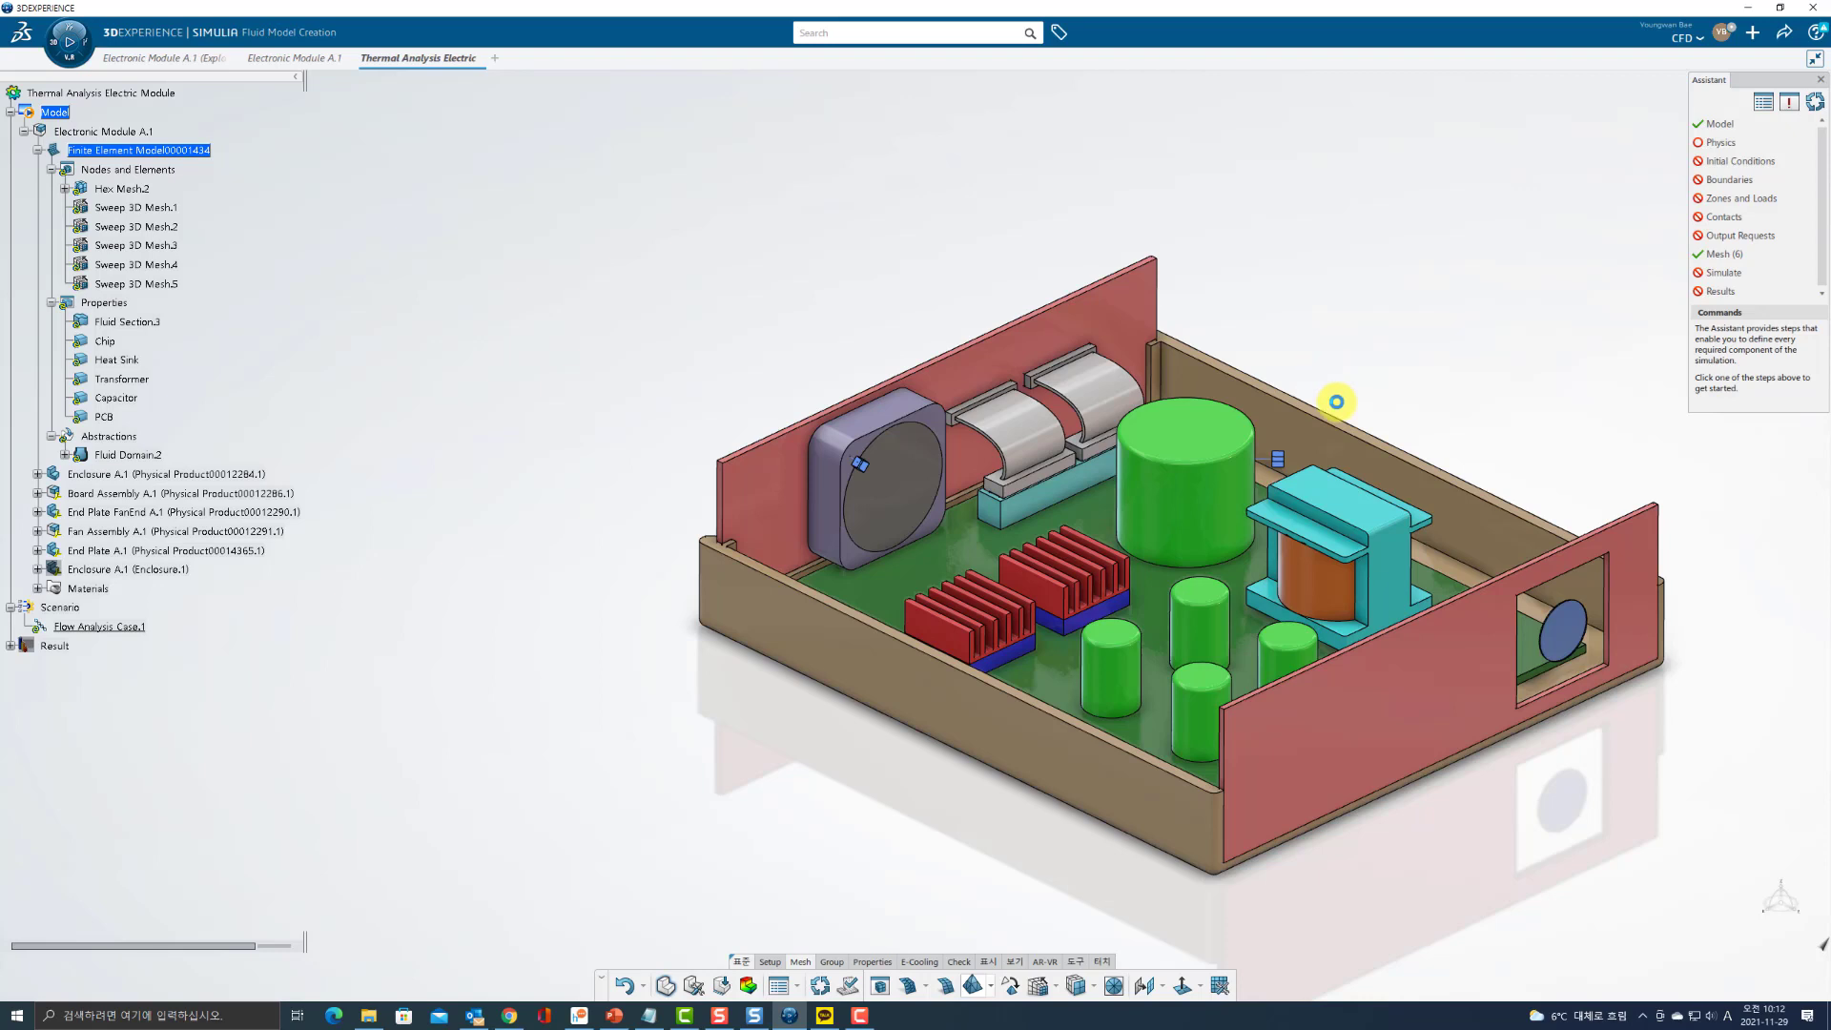
left_click(1204, 454)
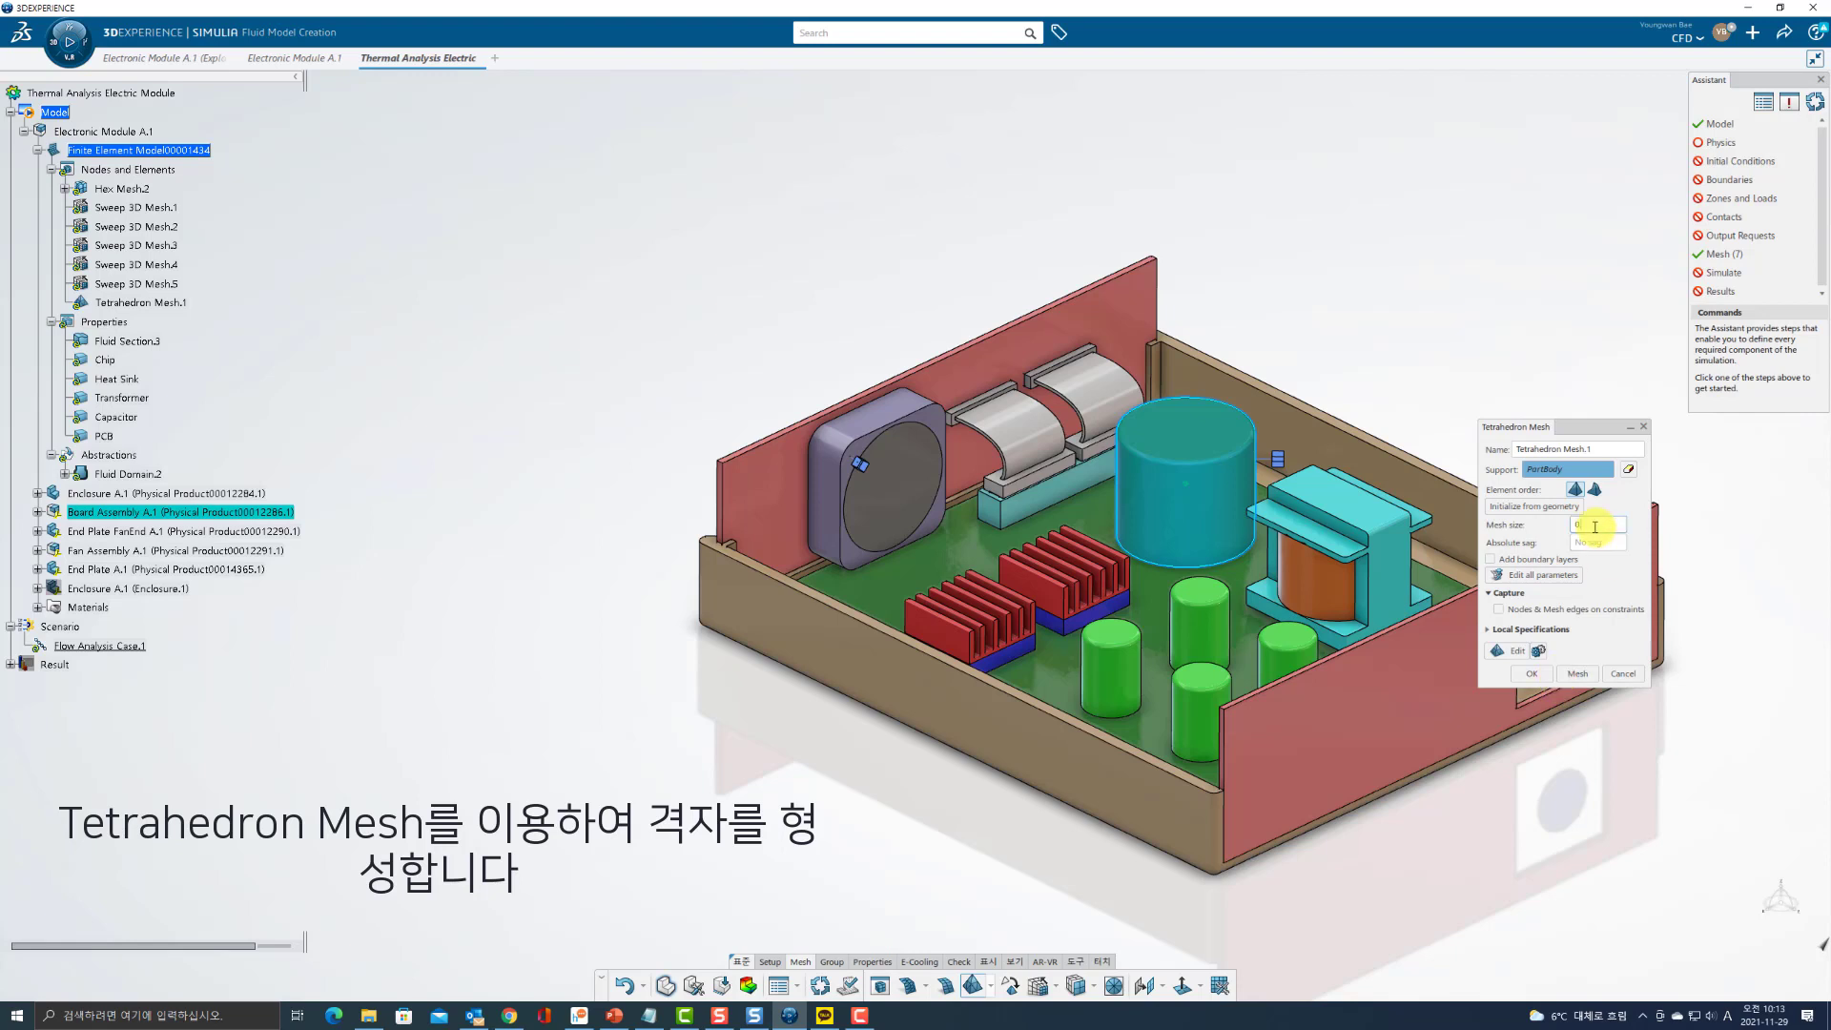
left_click(1532, 674)
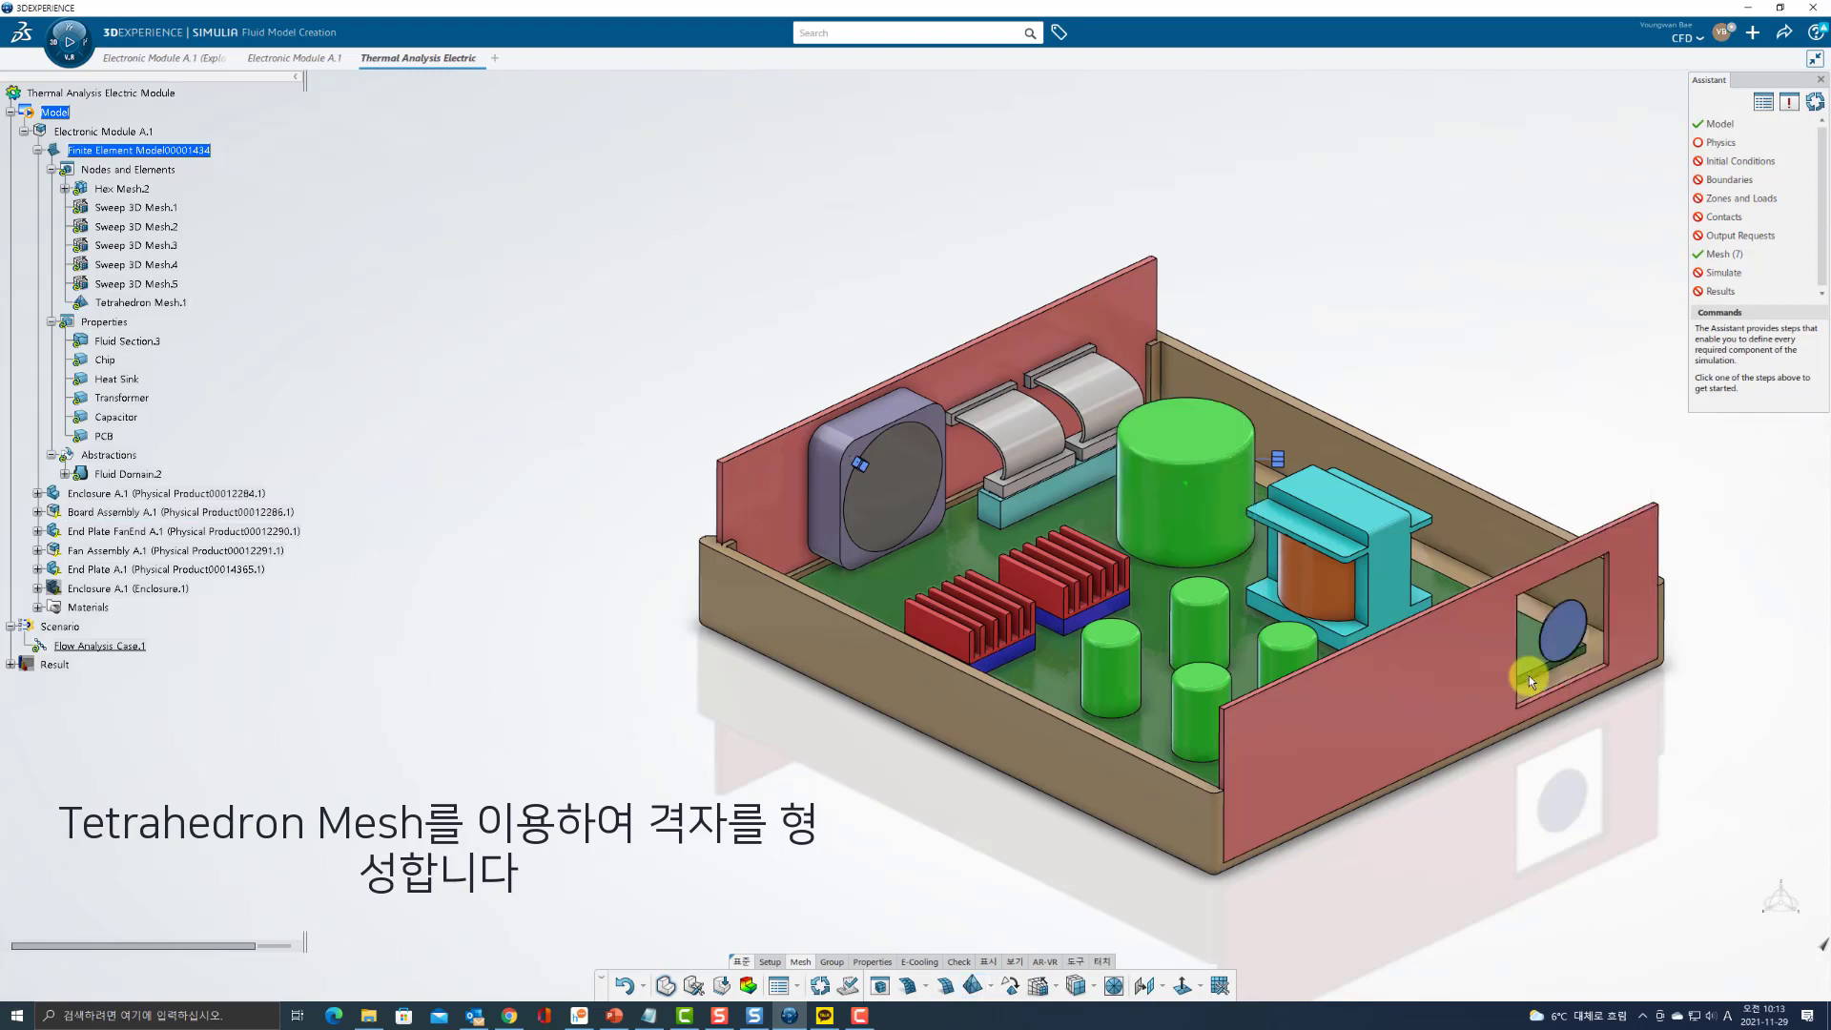
left_click(822, 988)
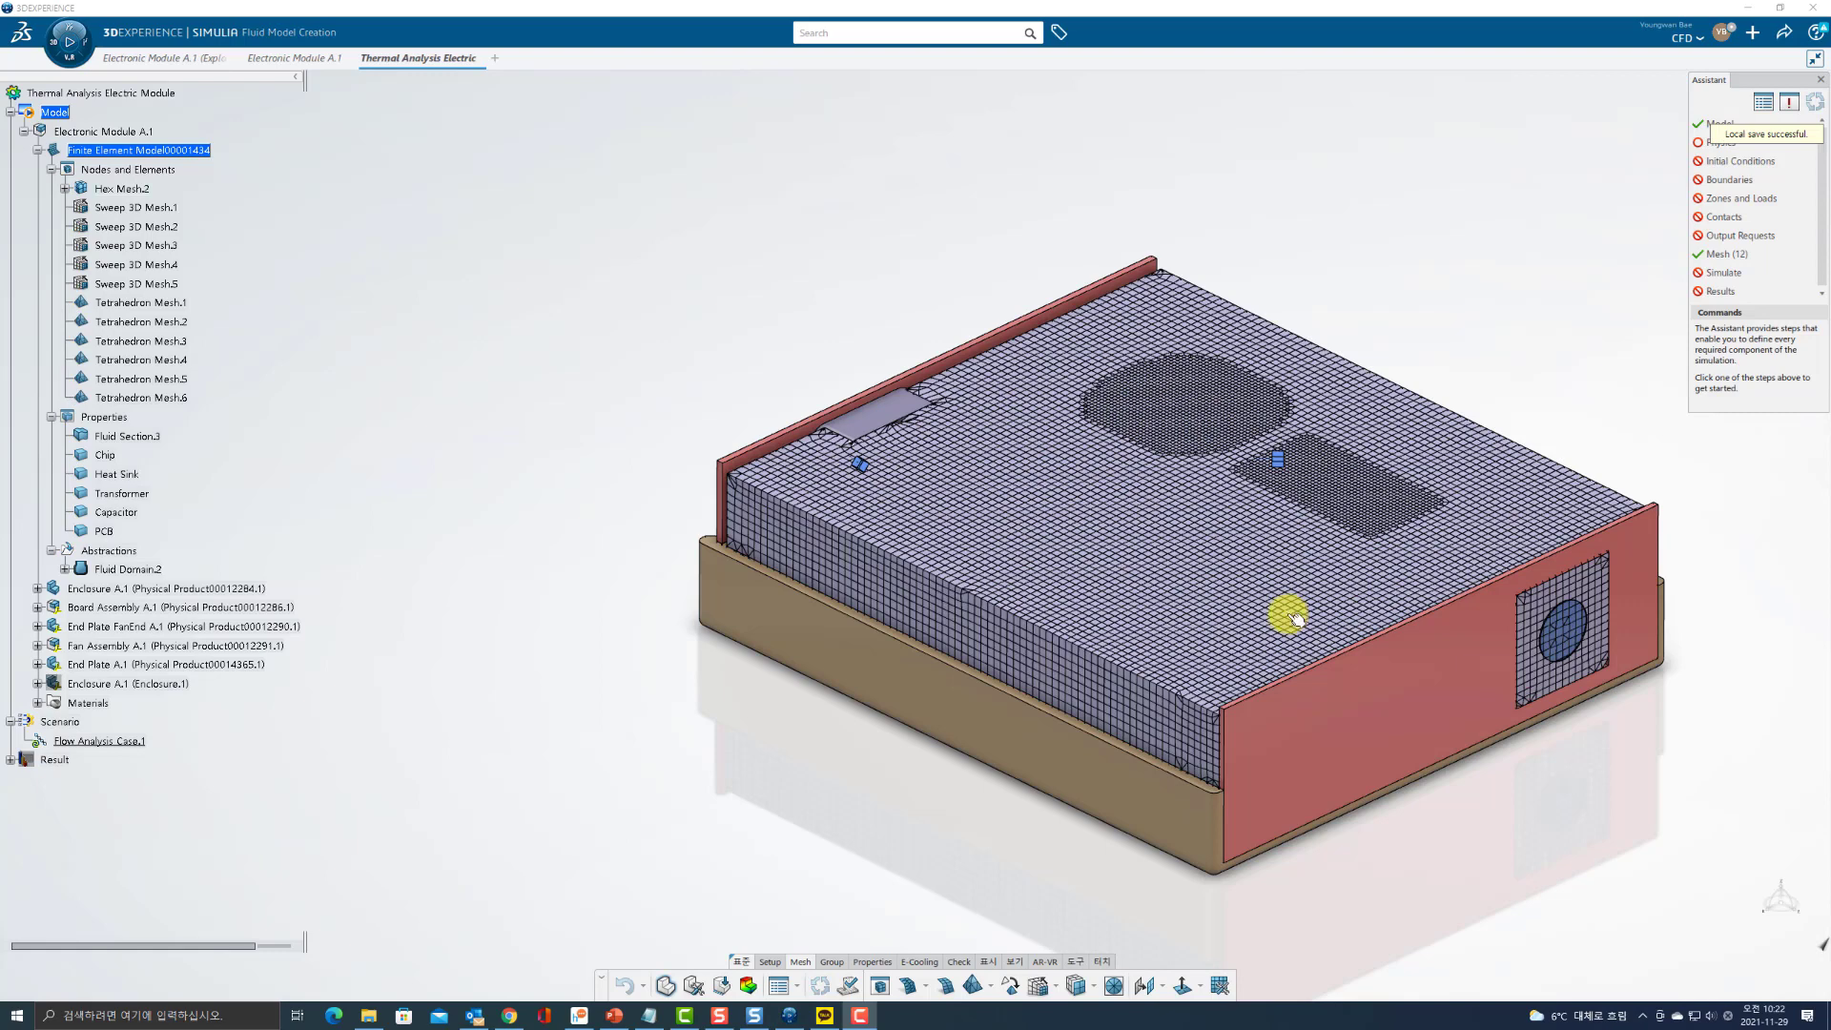
Hide all shapes with the visualization management and examine the generated mesh of the module.
right_click(645, 292)
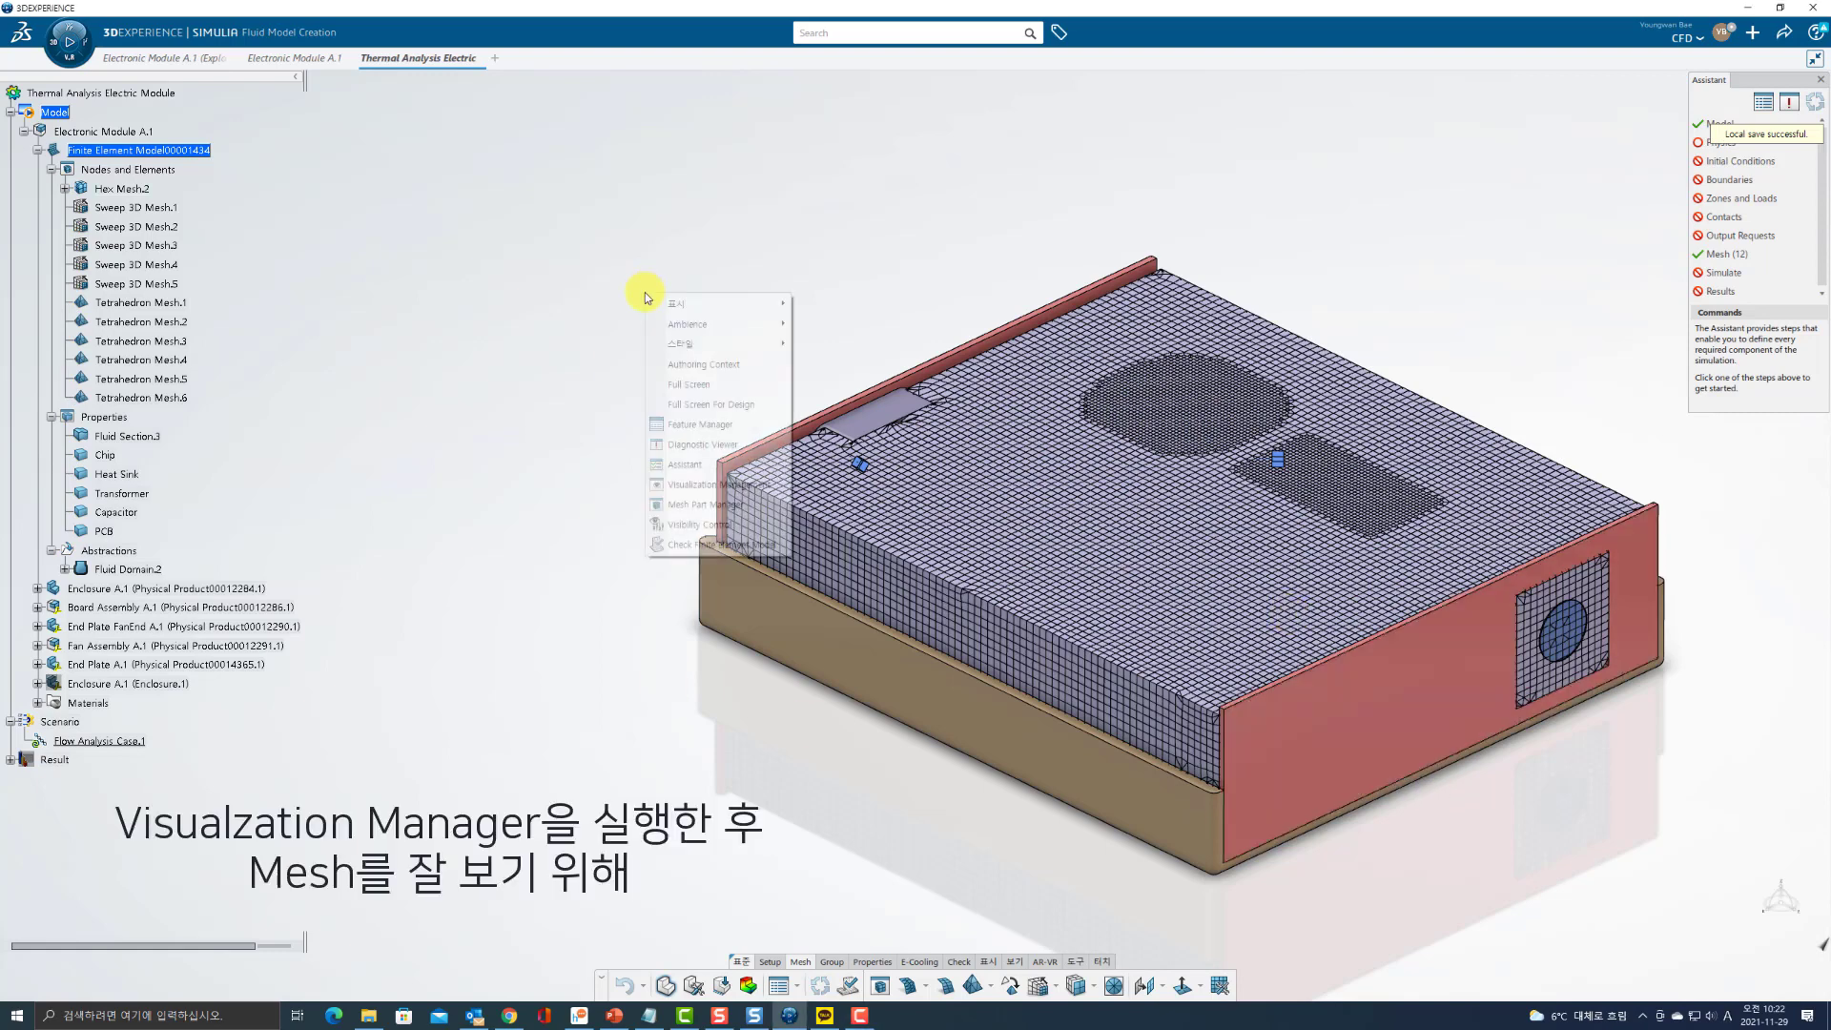
left_click(718, 484)
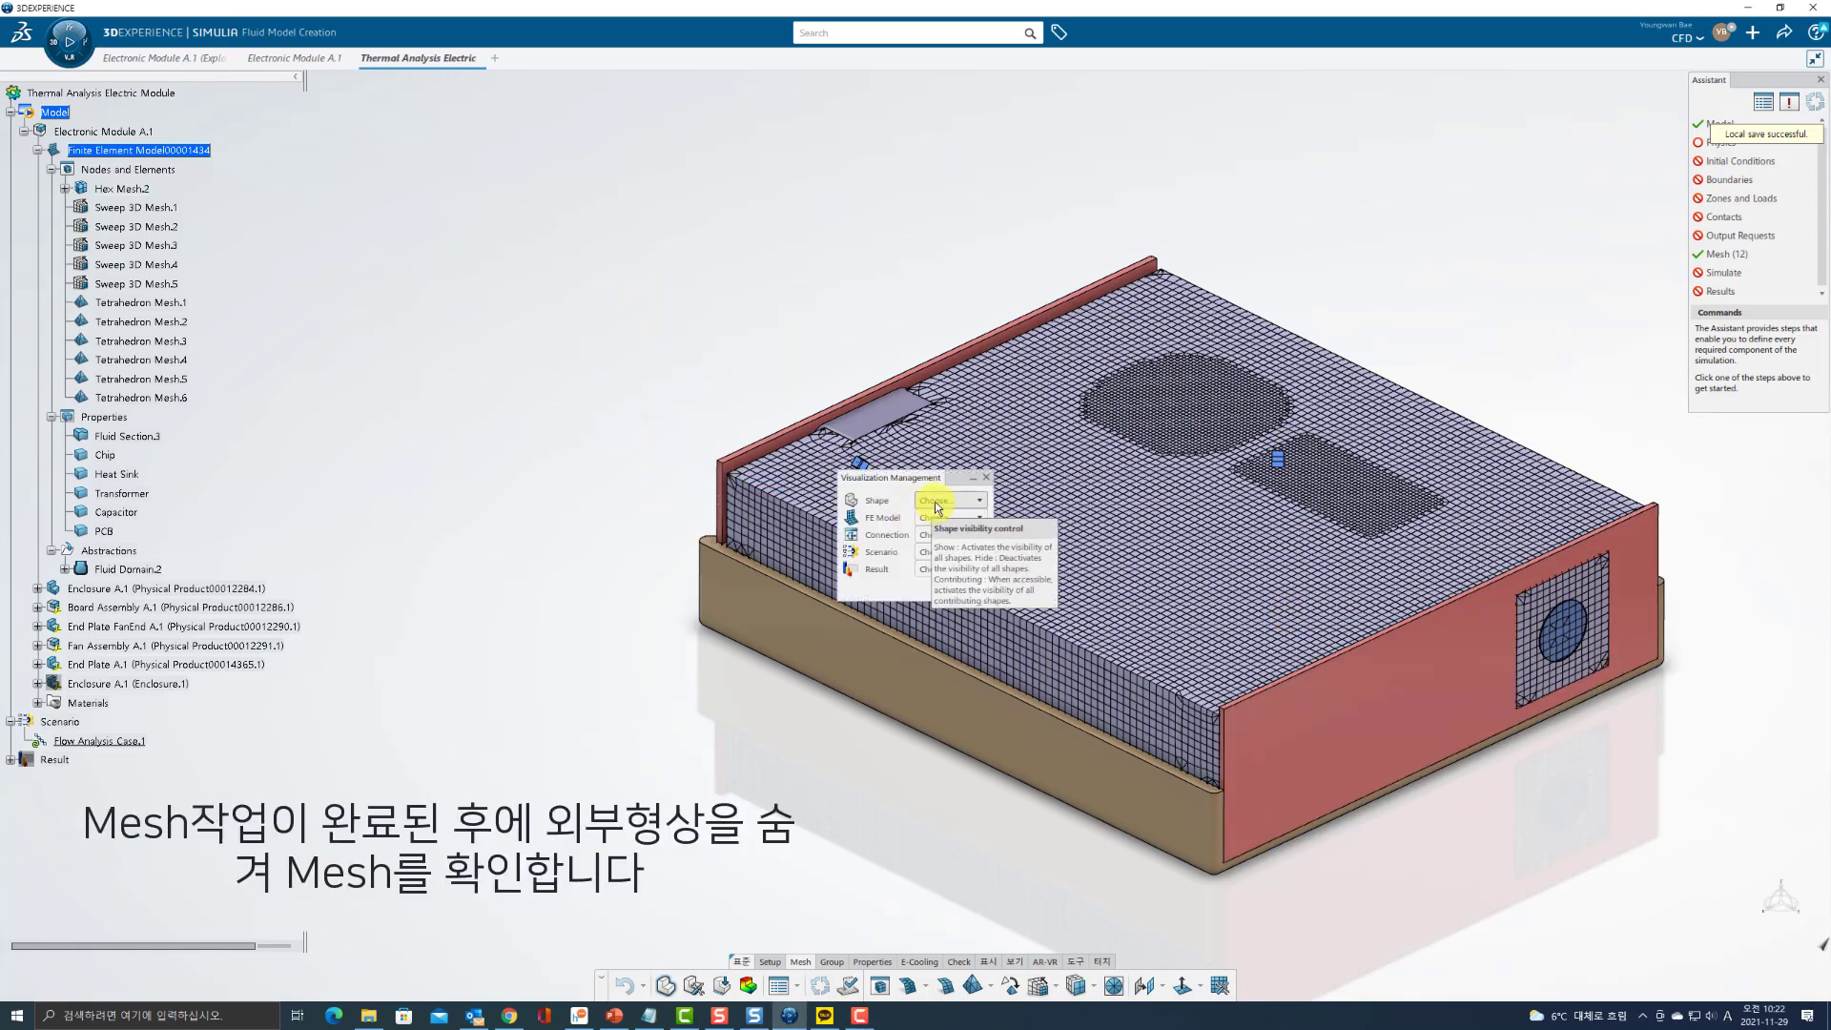
left_click(937, 502)
left_click(944, 535)
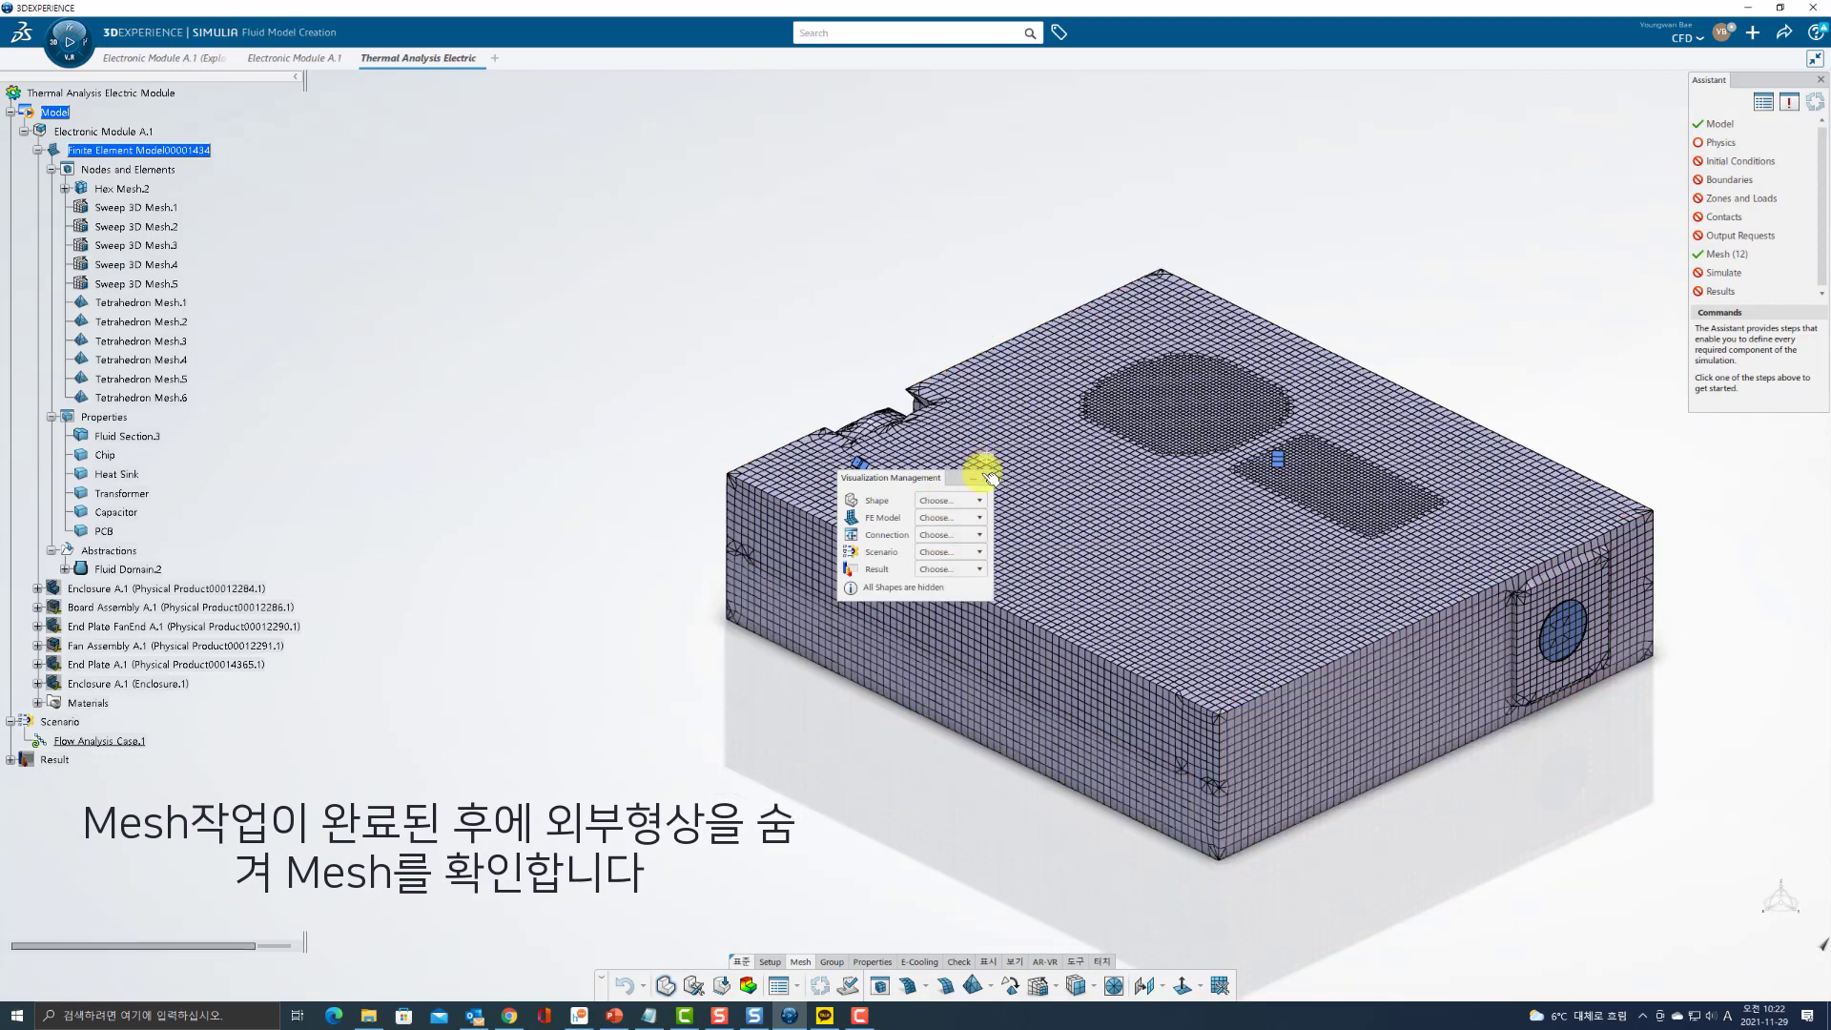
left_click_drag(991, 477, 1635, 82)
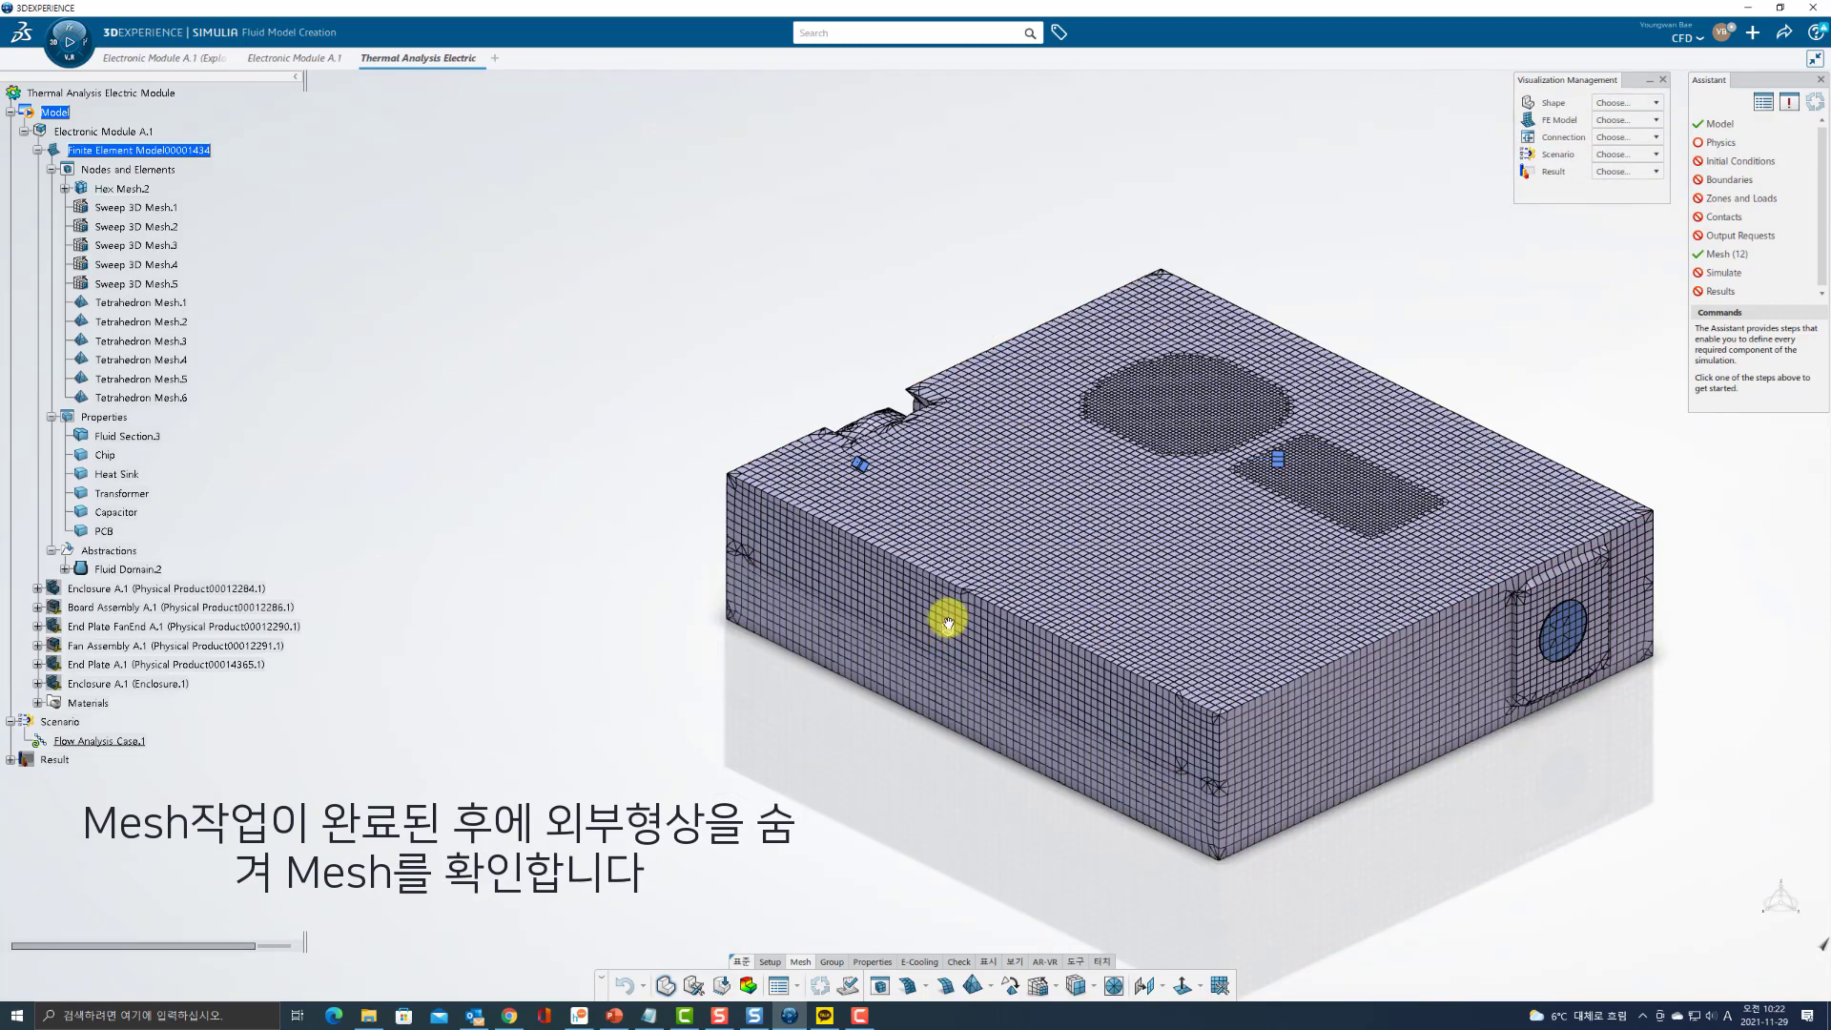
middle_click_drag(949, 623, 1114, 649)
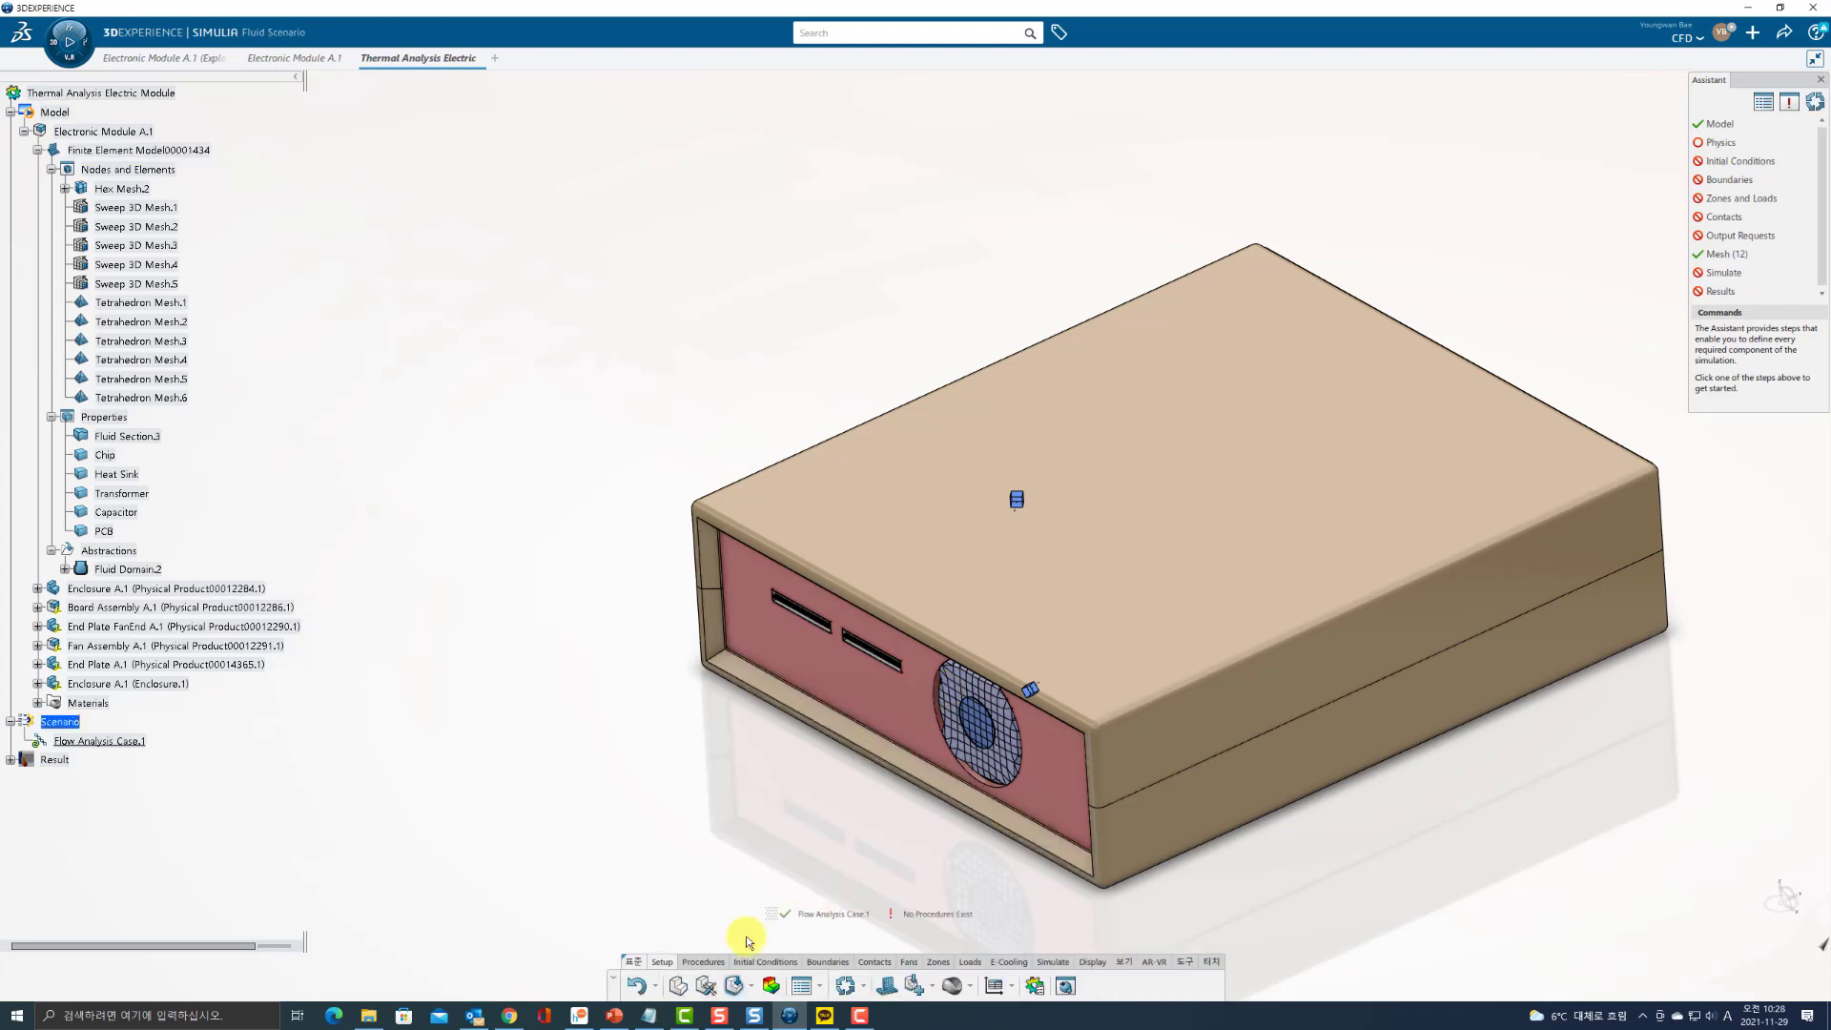
Define the fluid physics with temperature effects enabled and the Realizable k-ε turbulence model.
left_click(717, 963)
left_click(902, 985)
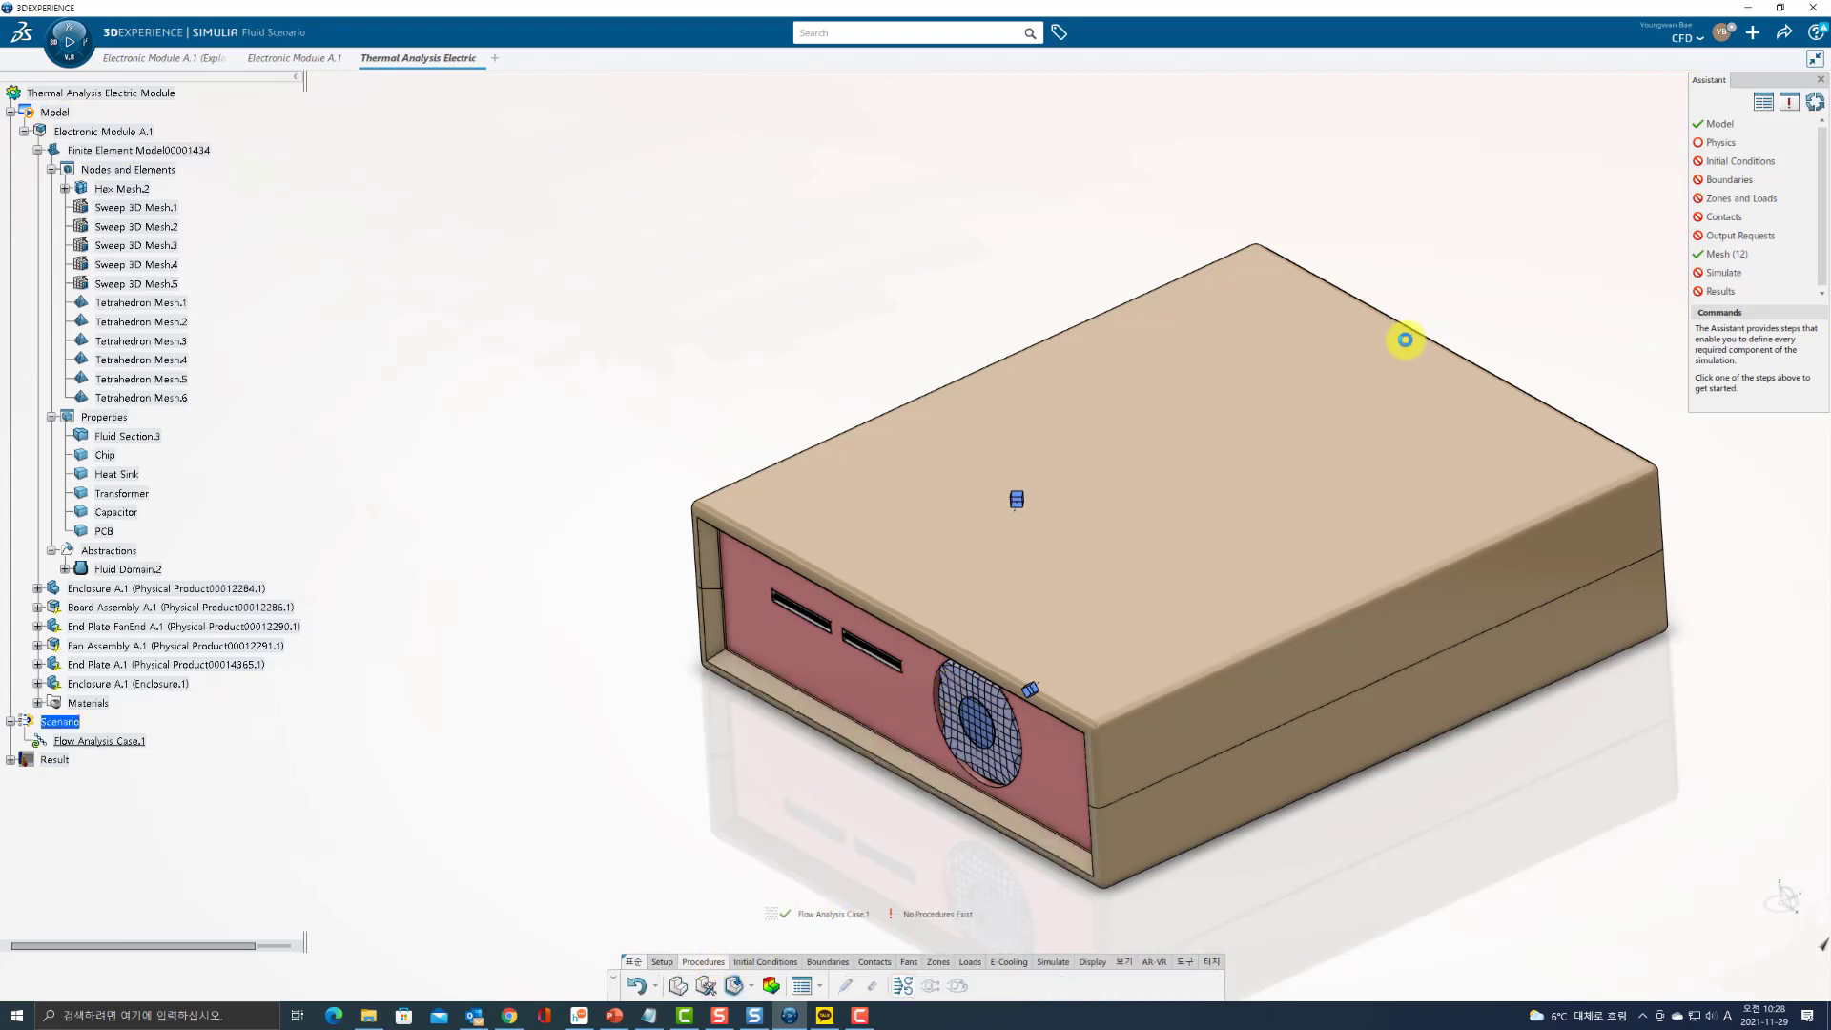
left_click(1650, 232)
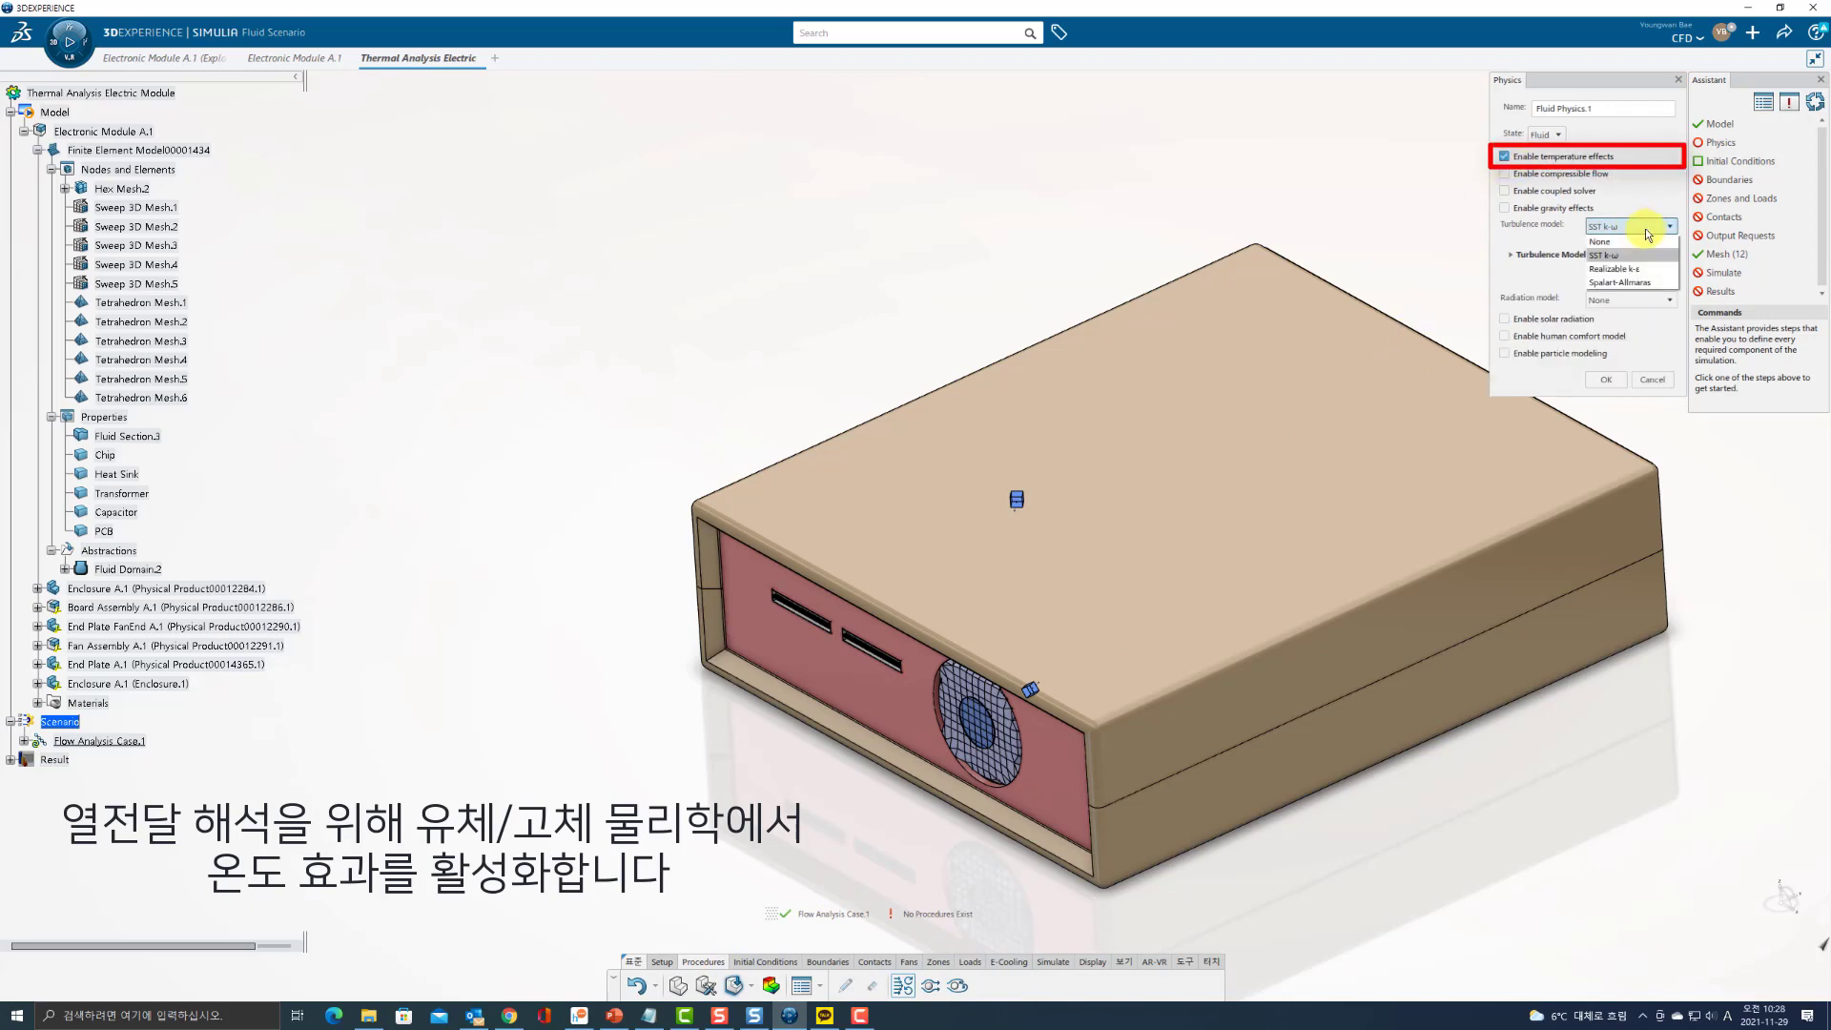
left_click(1633, 273)
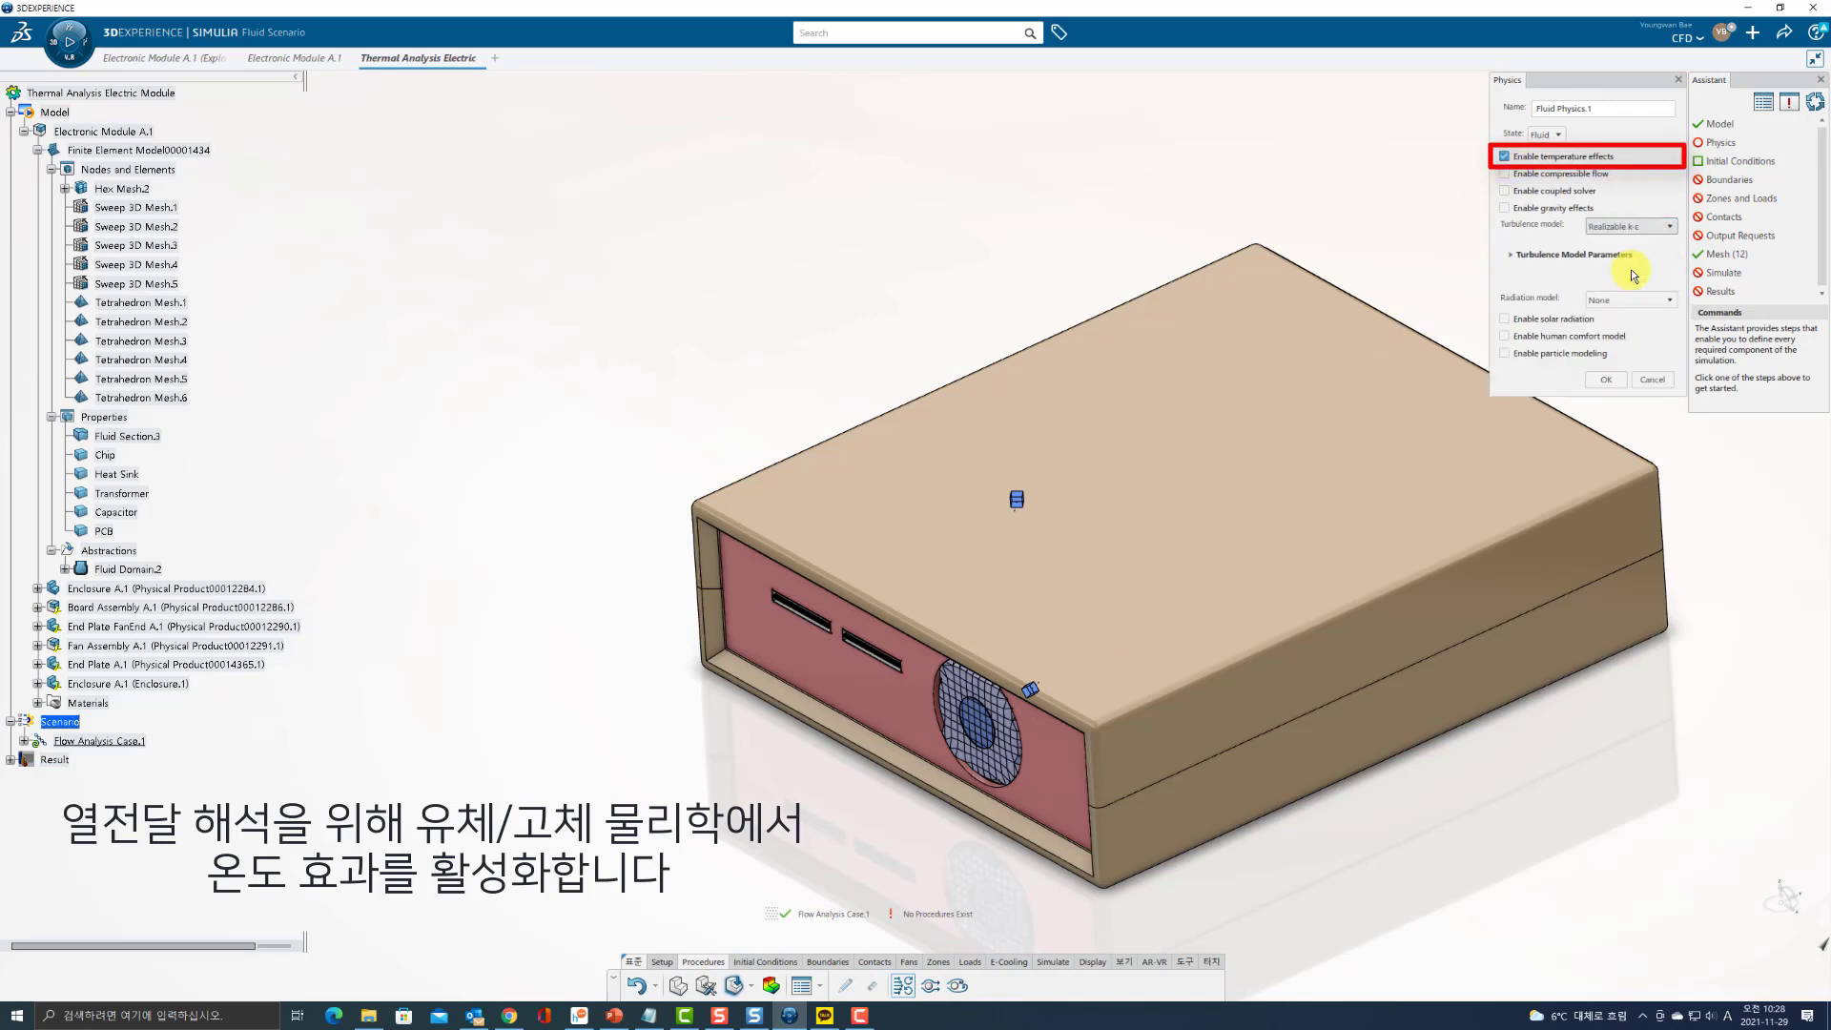
left_click(1608, 380)
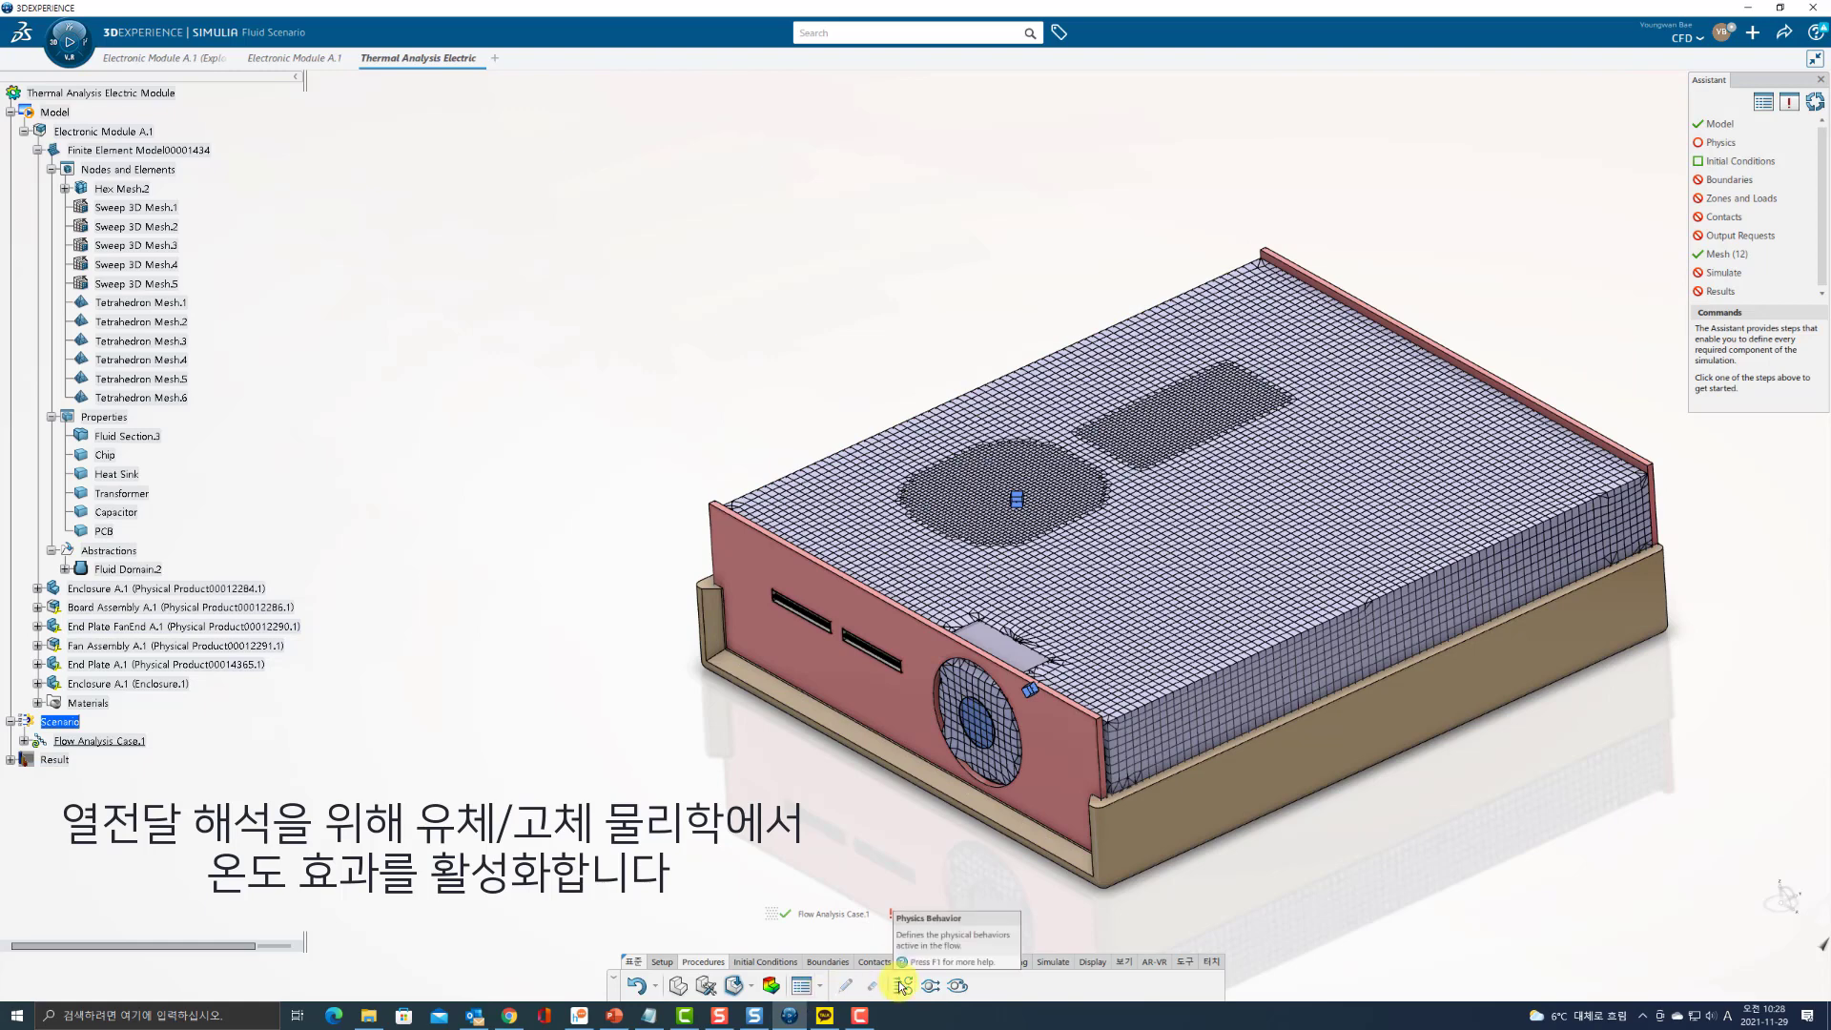
Define the solid physics with temperature effects enabled.
left_click(1416, 319)
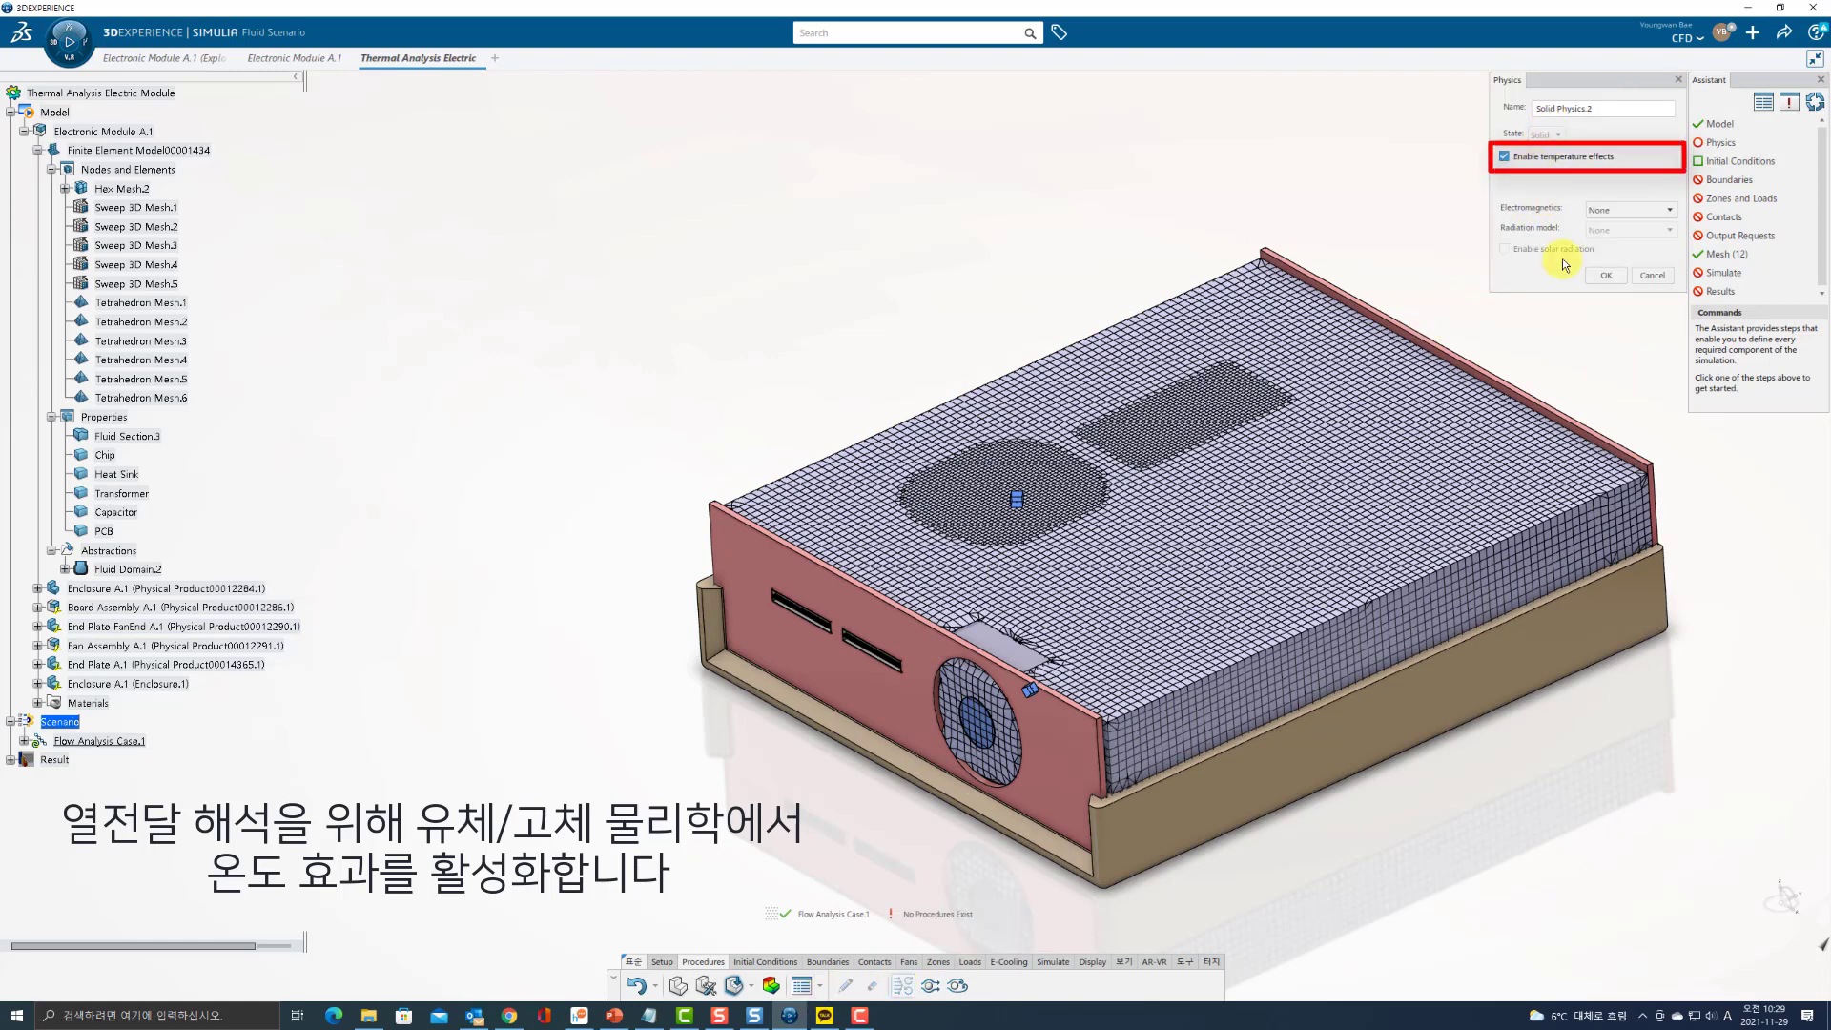
left_click(1605, 277)
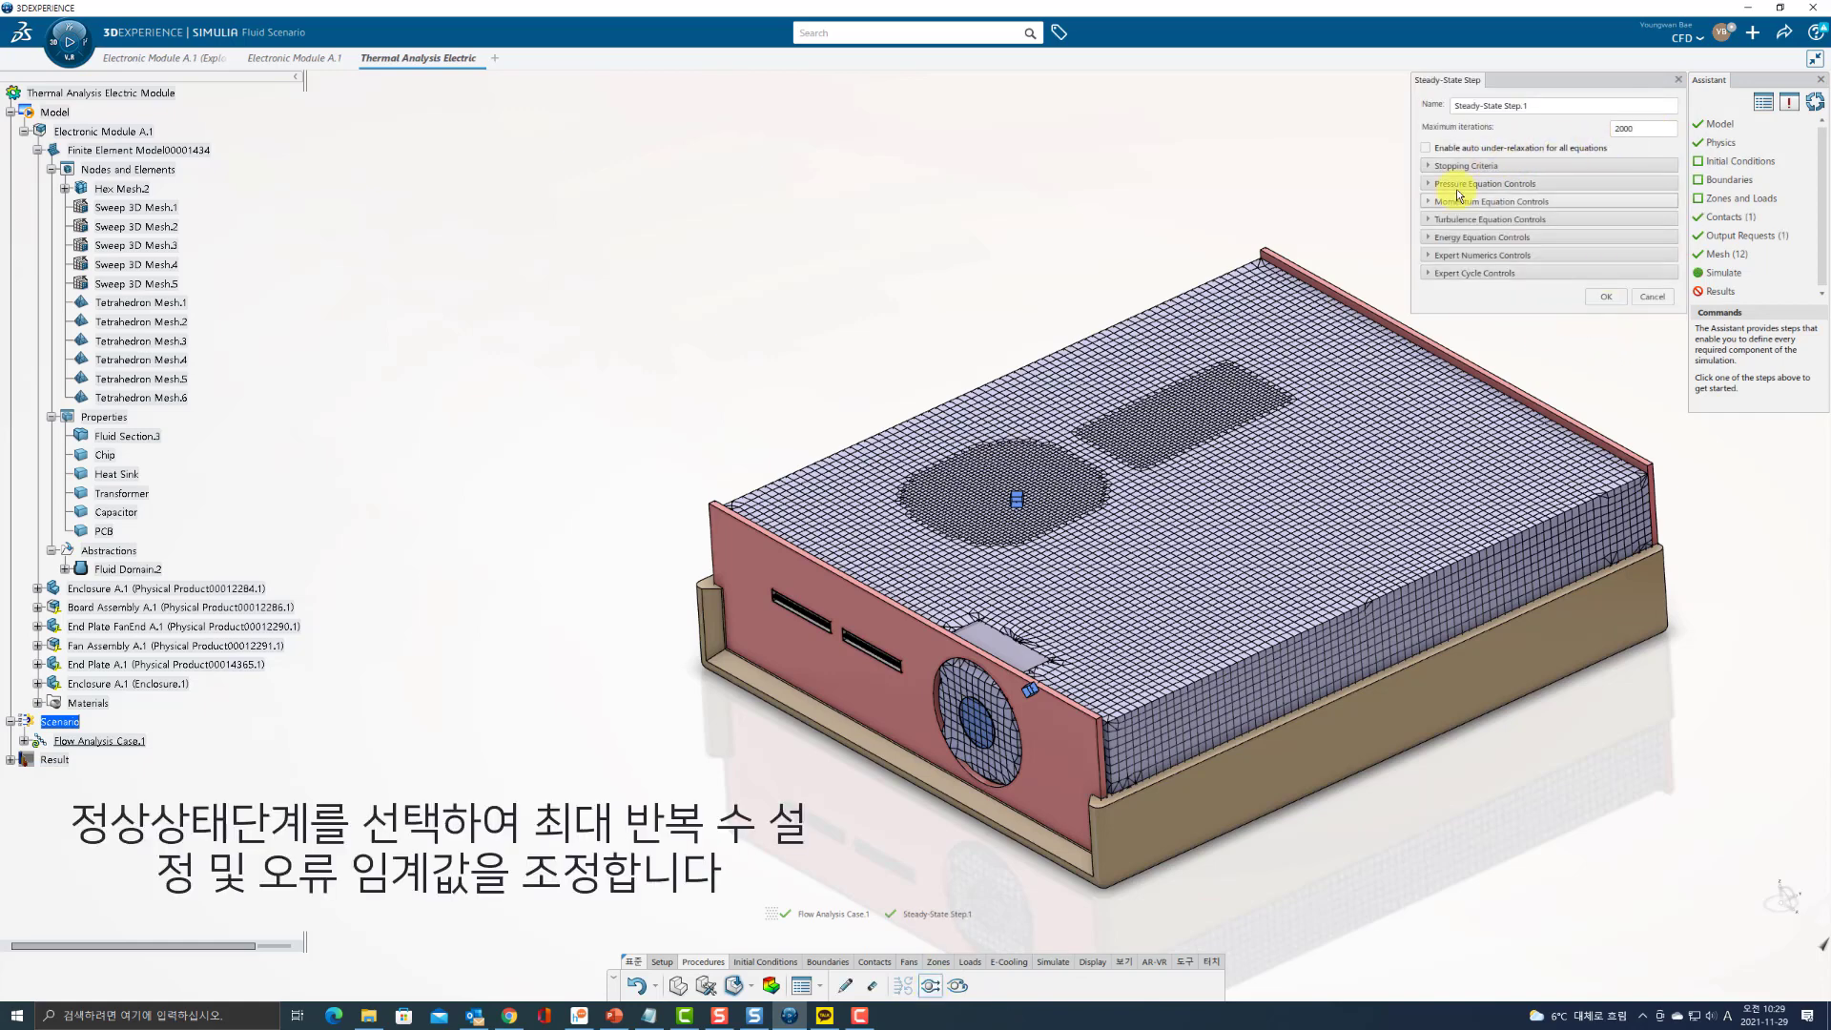
Disable the momentum, energy, TKE and EPS residual thresholds in the steady-state step's stopping criteria and accept the step.
left_click(1464, 166)
left_click(1439, 356)
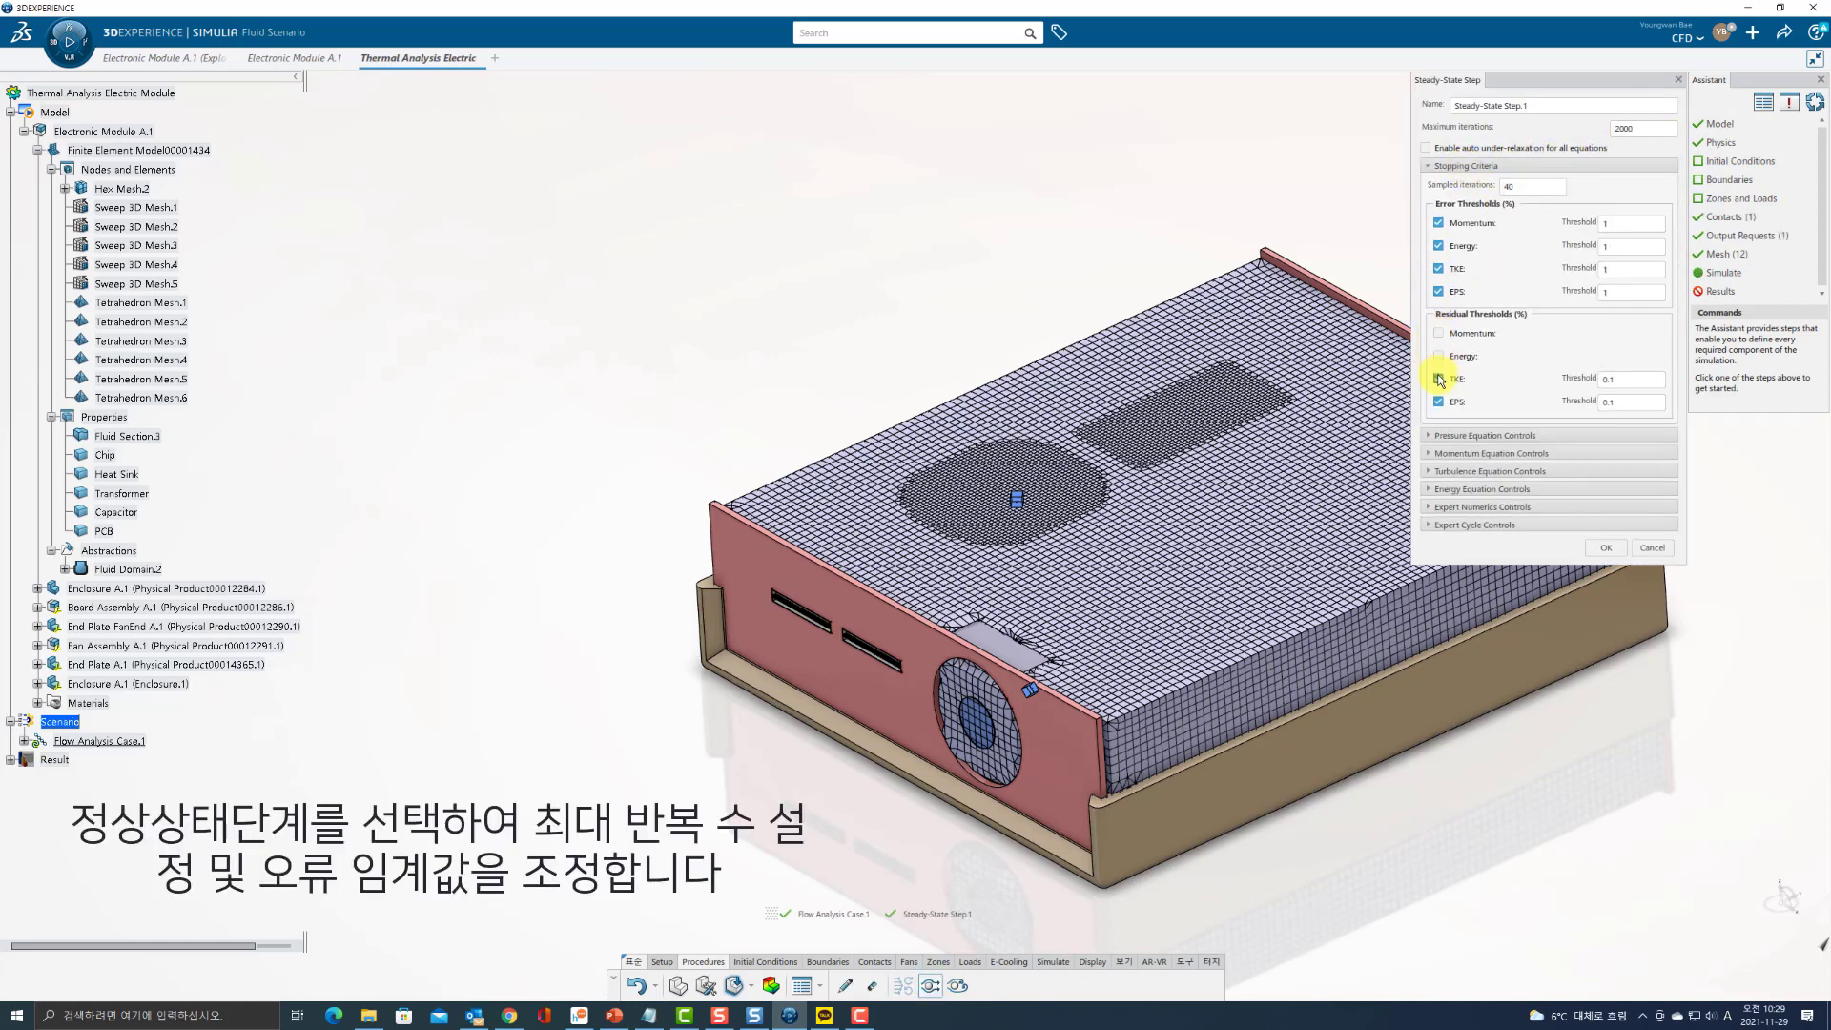
left_click(1439, 378)
left_click(1439, 401)
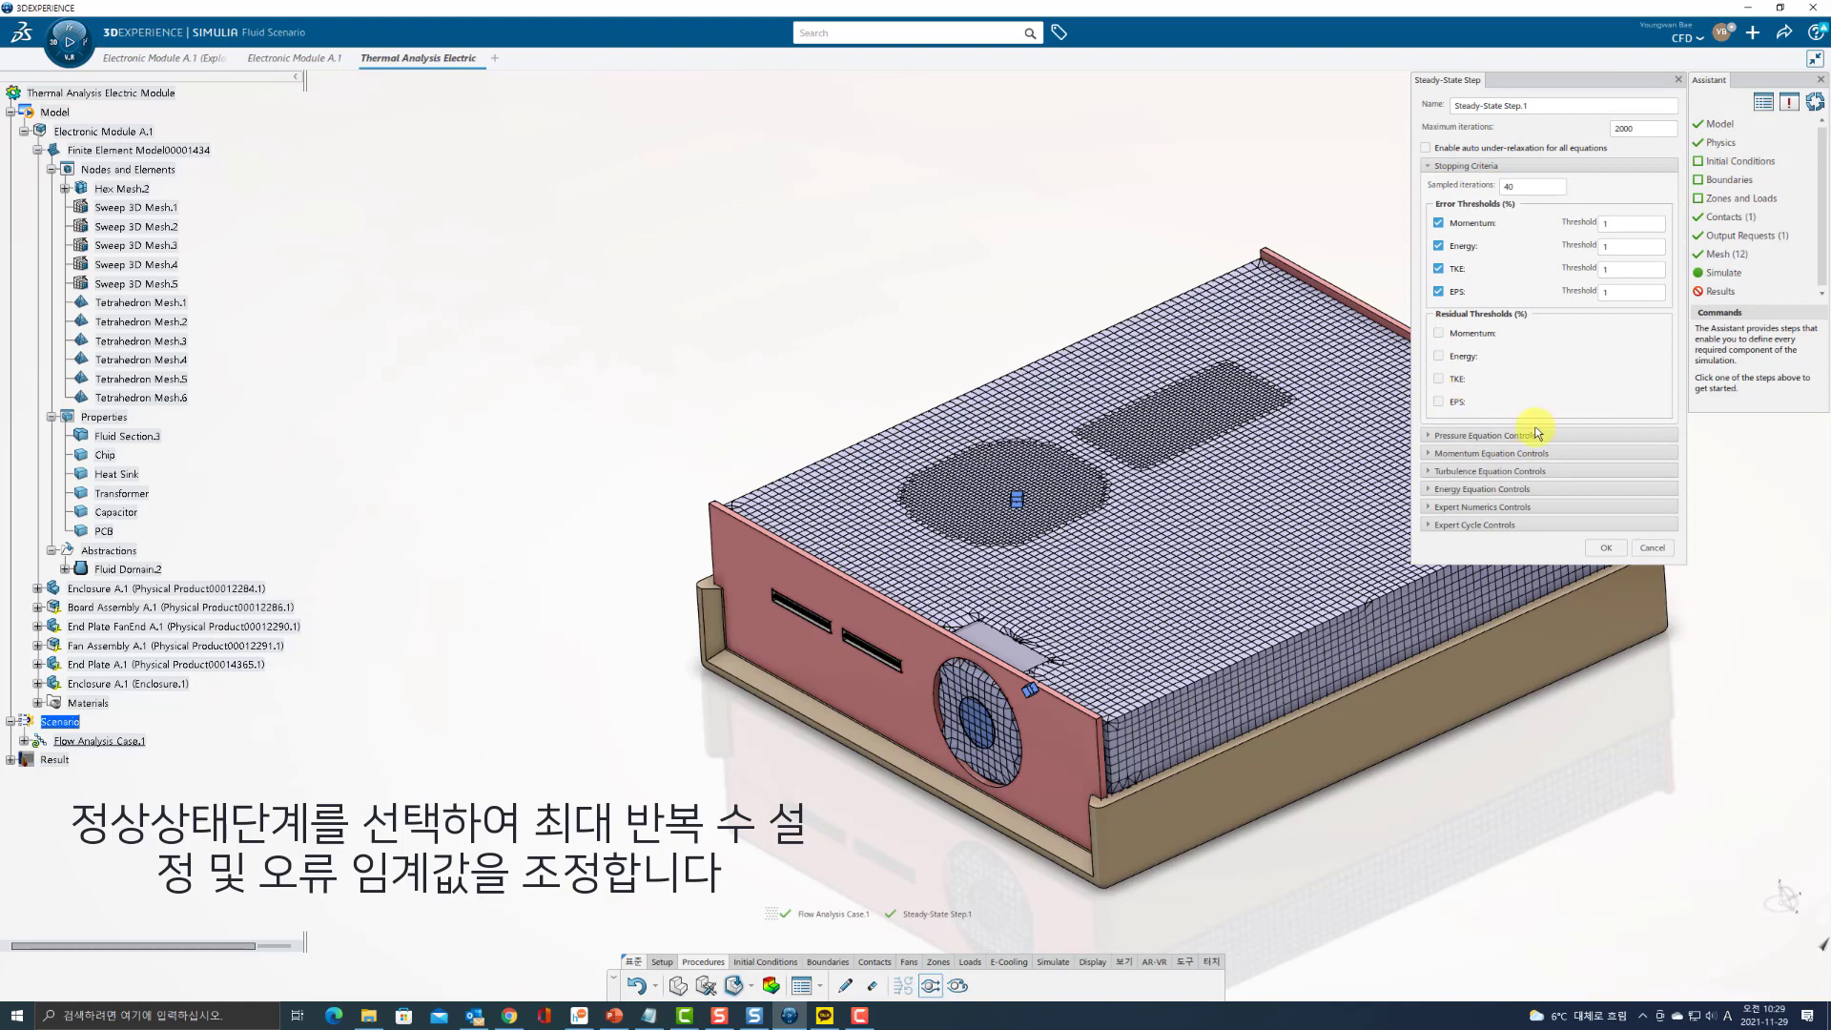
left_click(1599, 550)
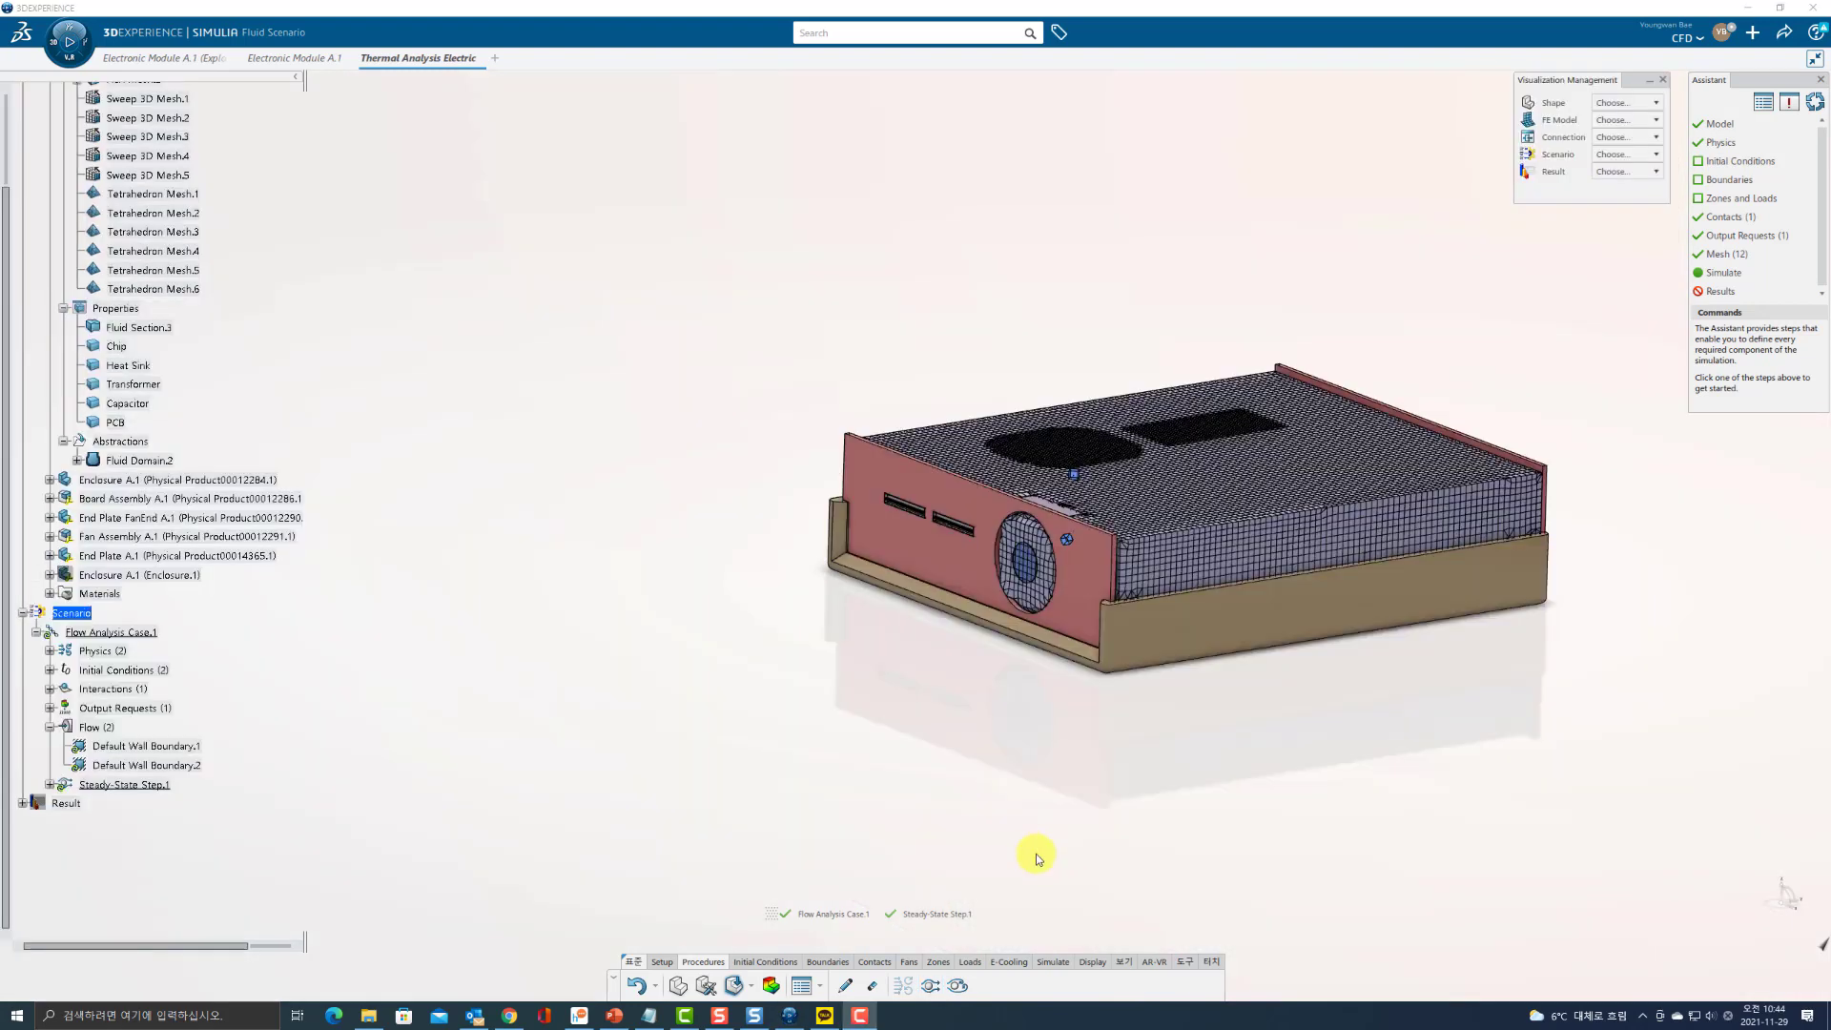
Create a stagnation inlet on the round fan opening of the end plate with a temperature of 290 K.
left_click(827, 961)
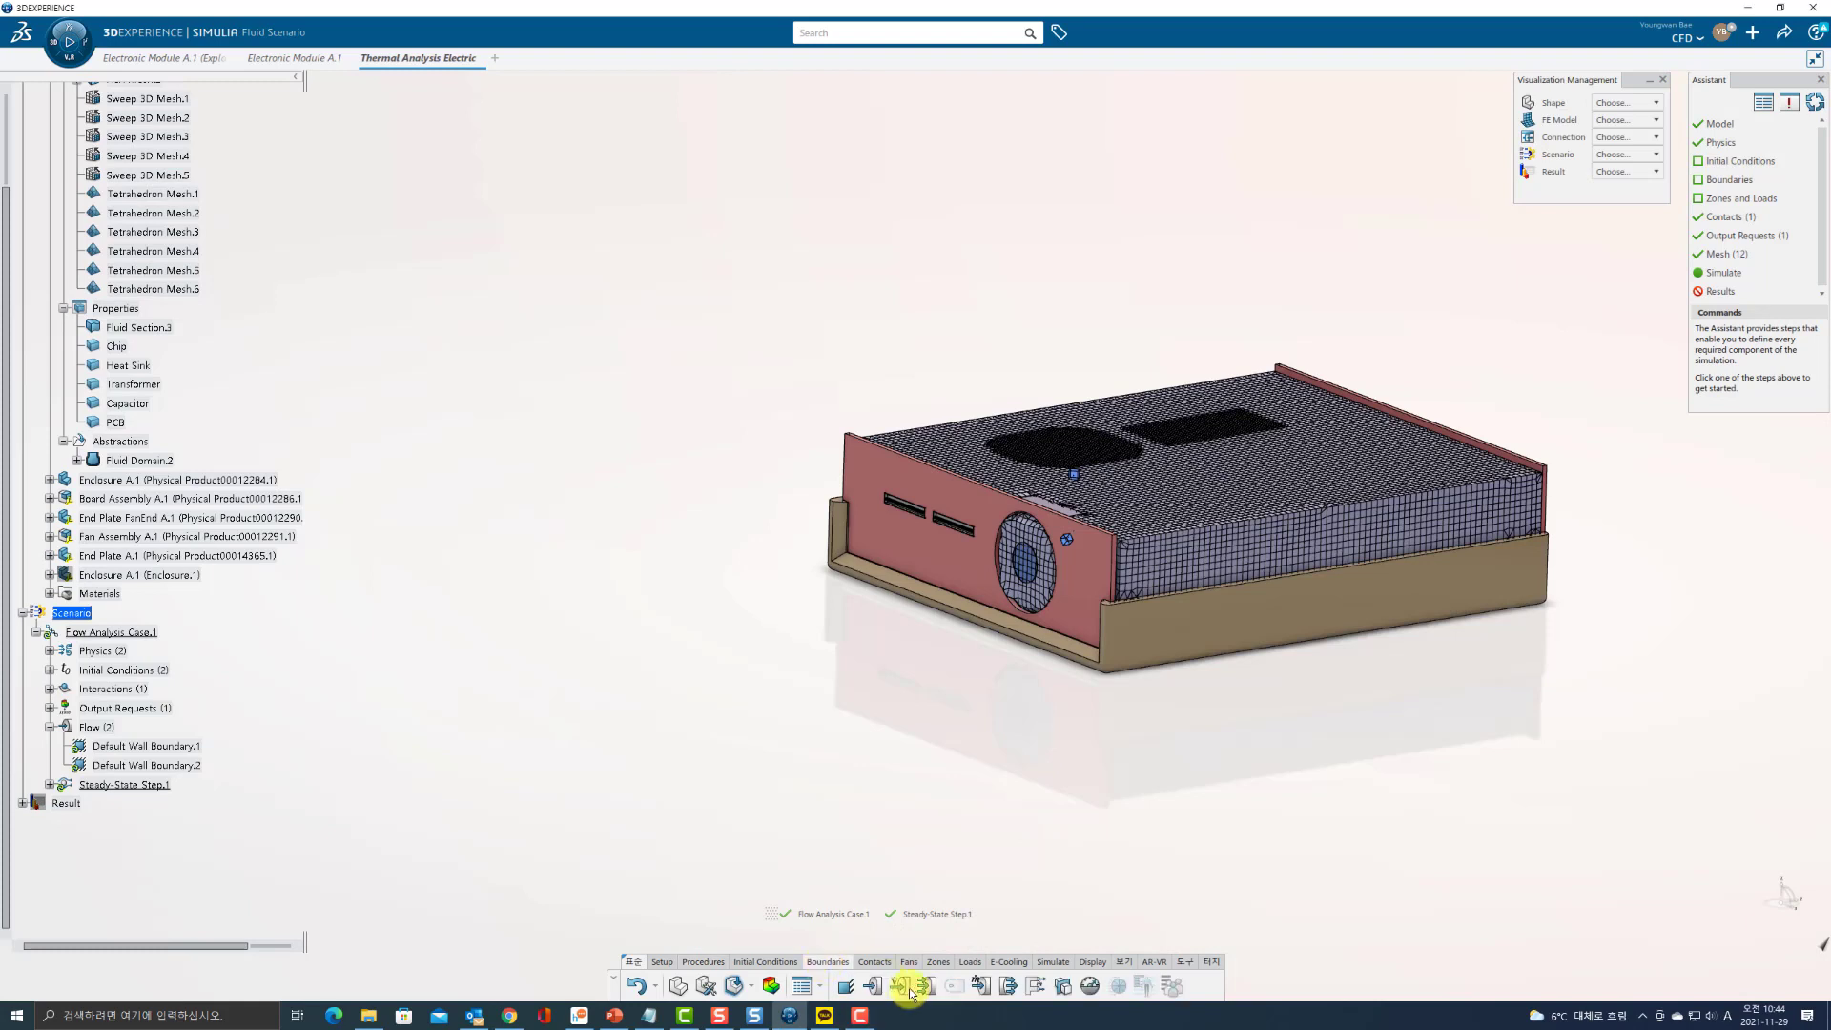
left_click(927, 985)
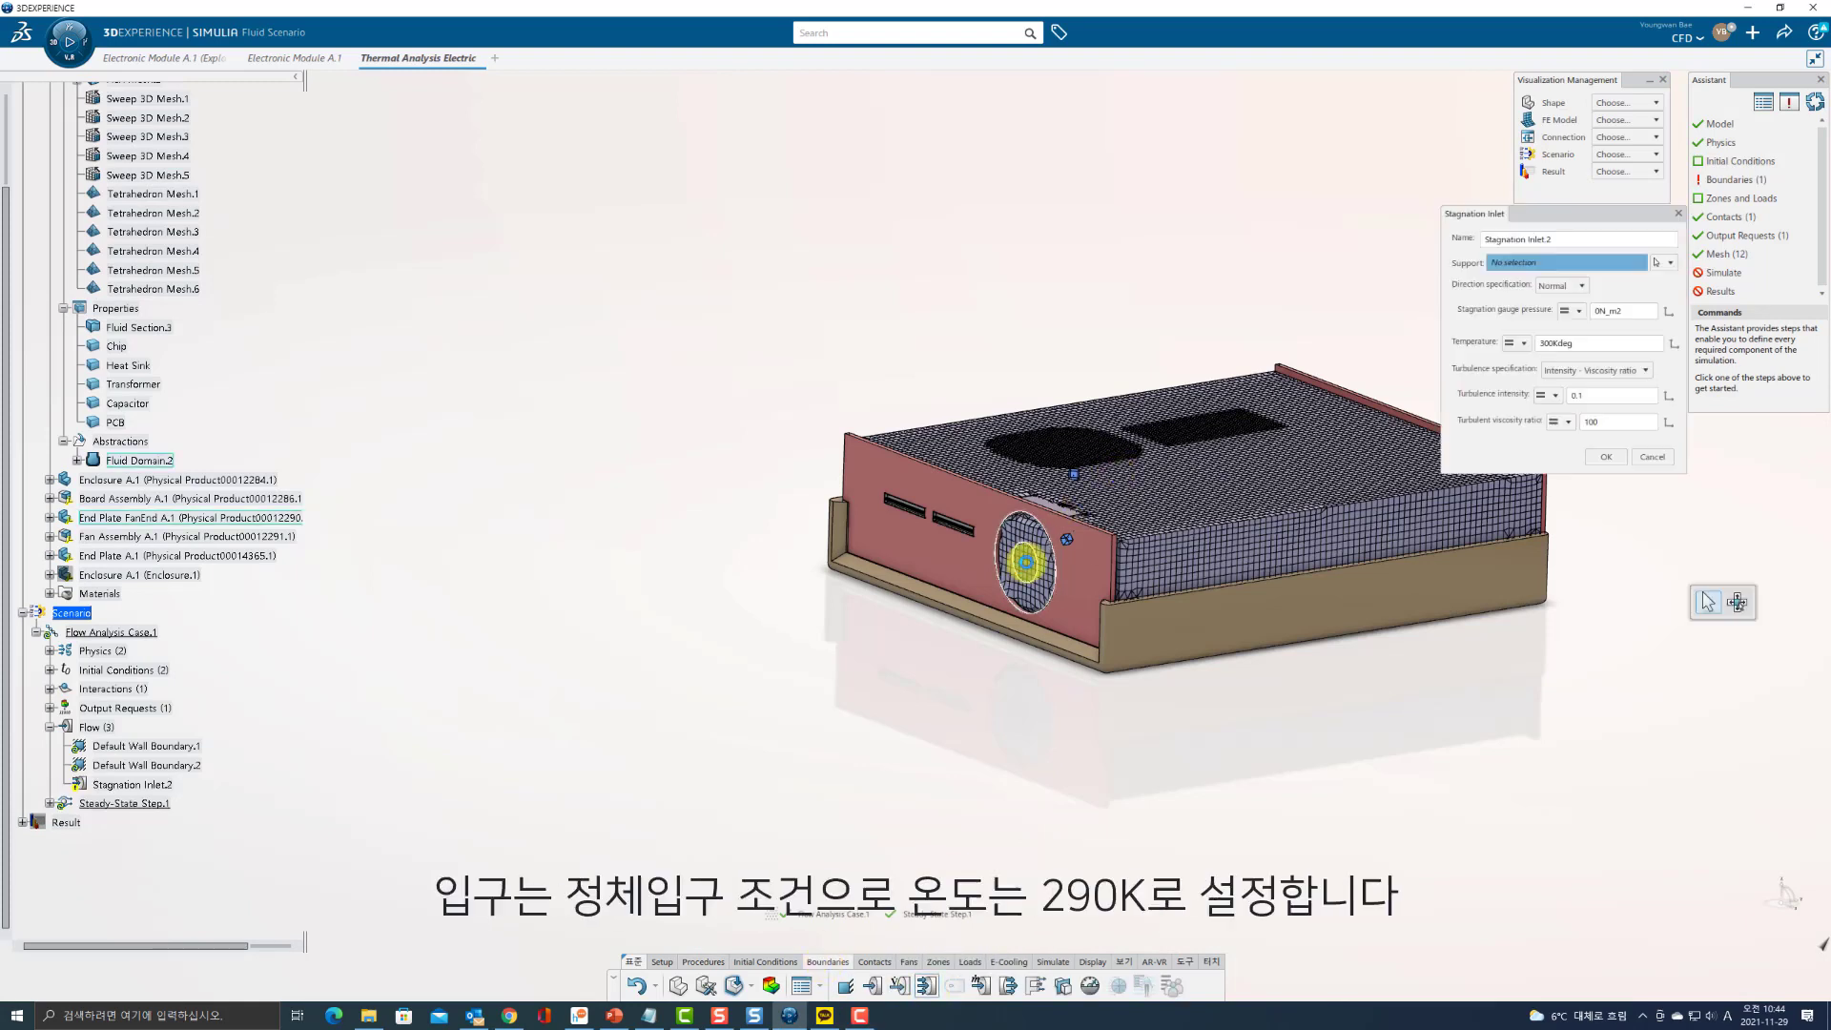
left_click(1036, 566)
double_click(1554, 346)
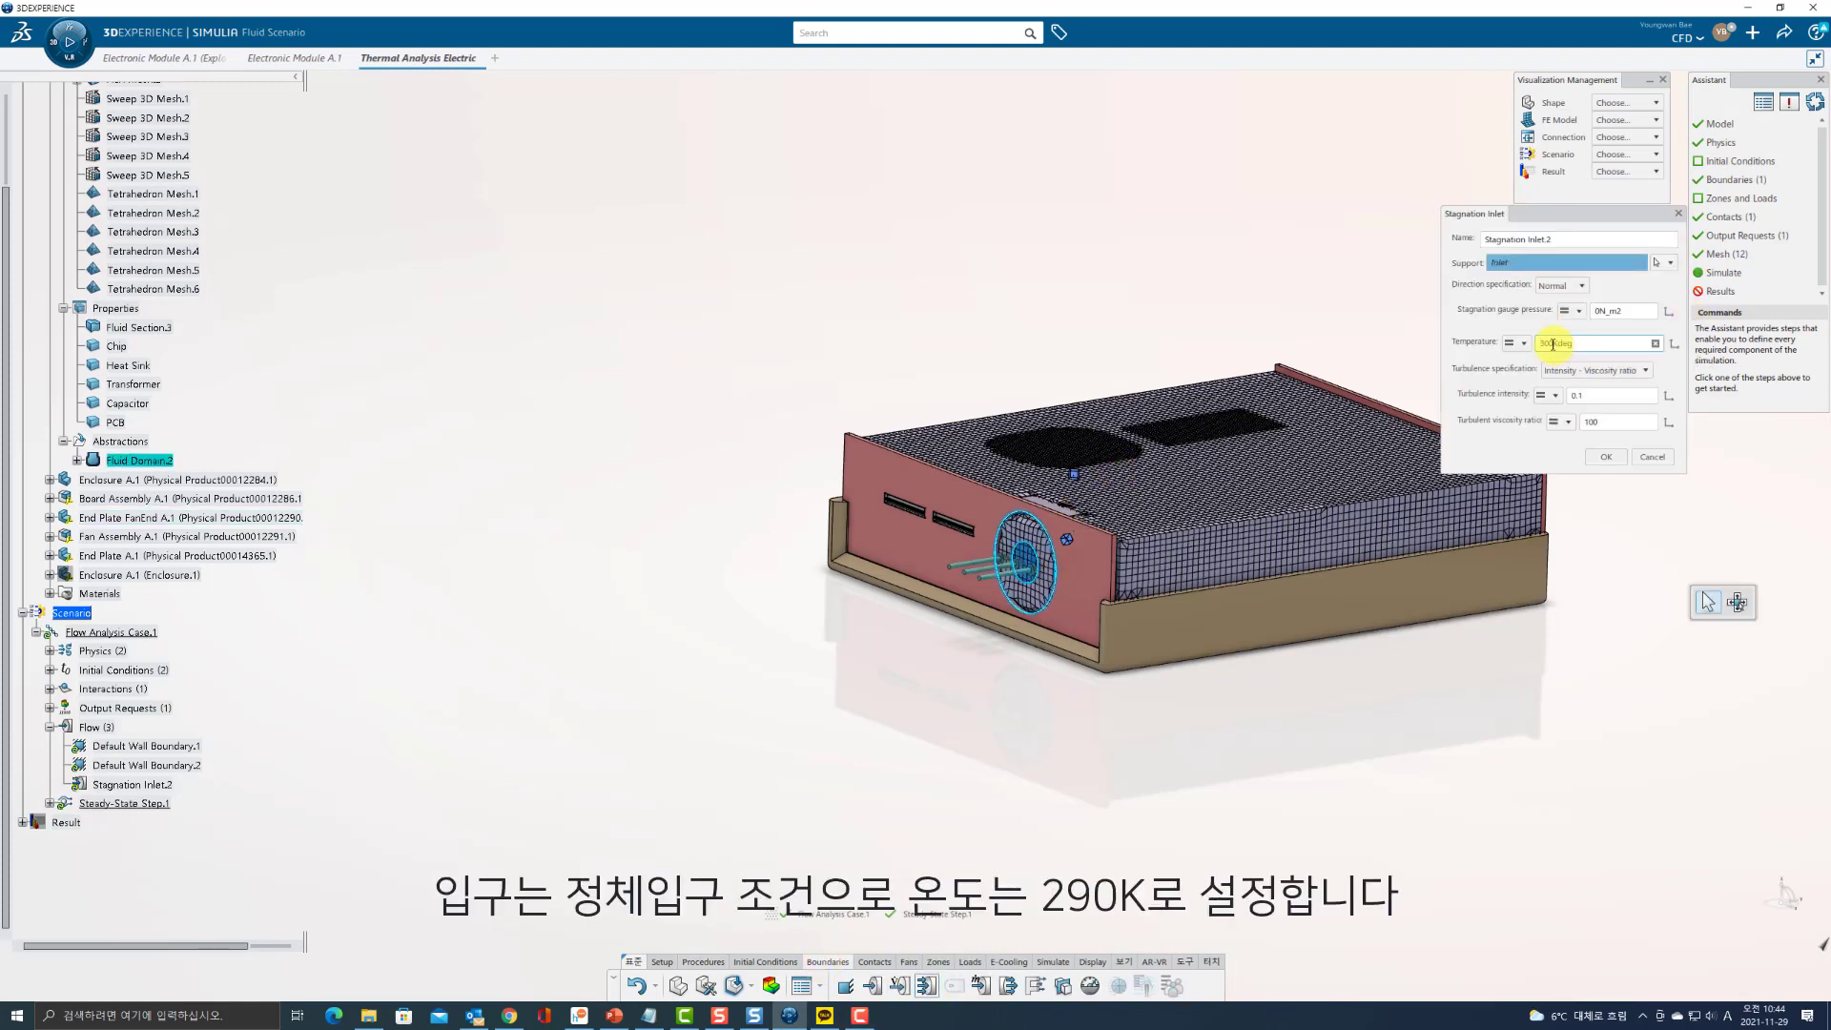
left_click(1612, 462)
Create a pressure outlet on the rectangular opening of the opposite end plate with a 290 K recirculation temperature.
middle_click_drag(1561, 598, 1374, 588)
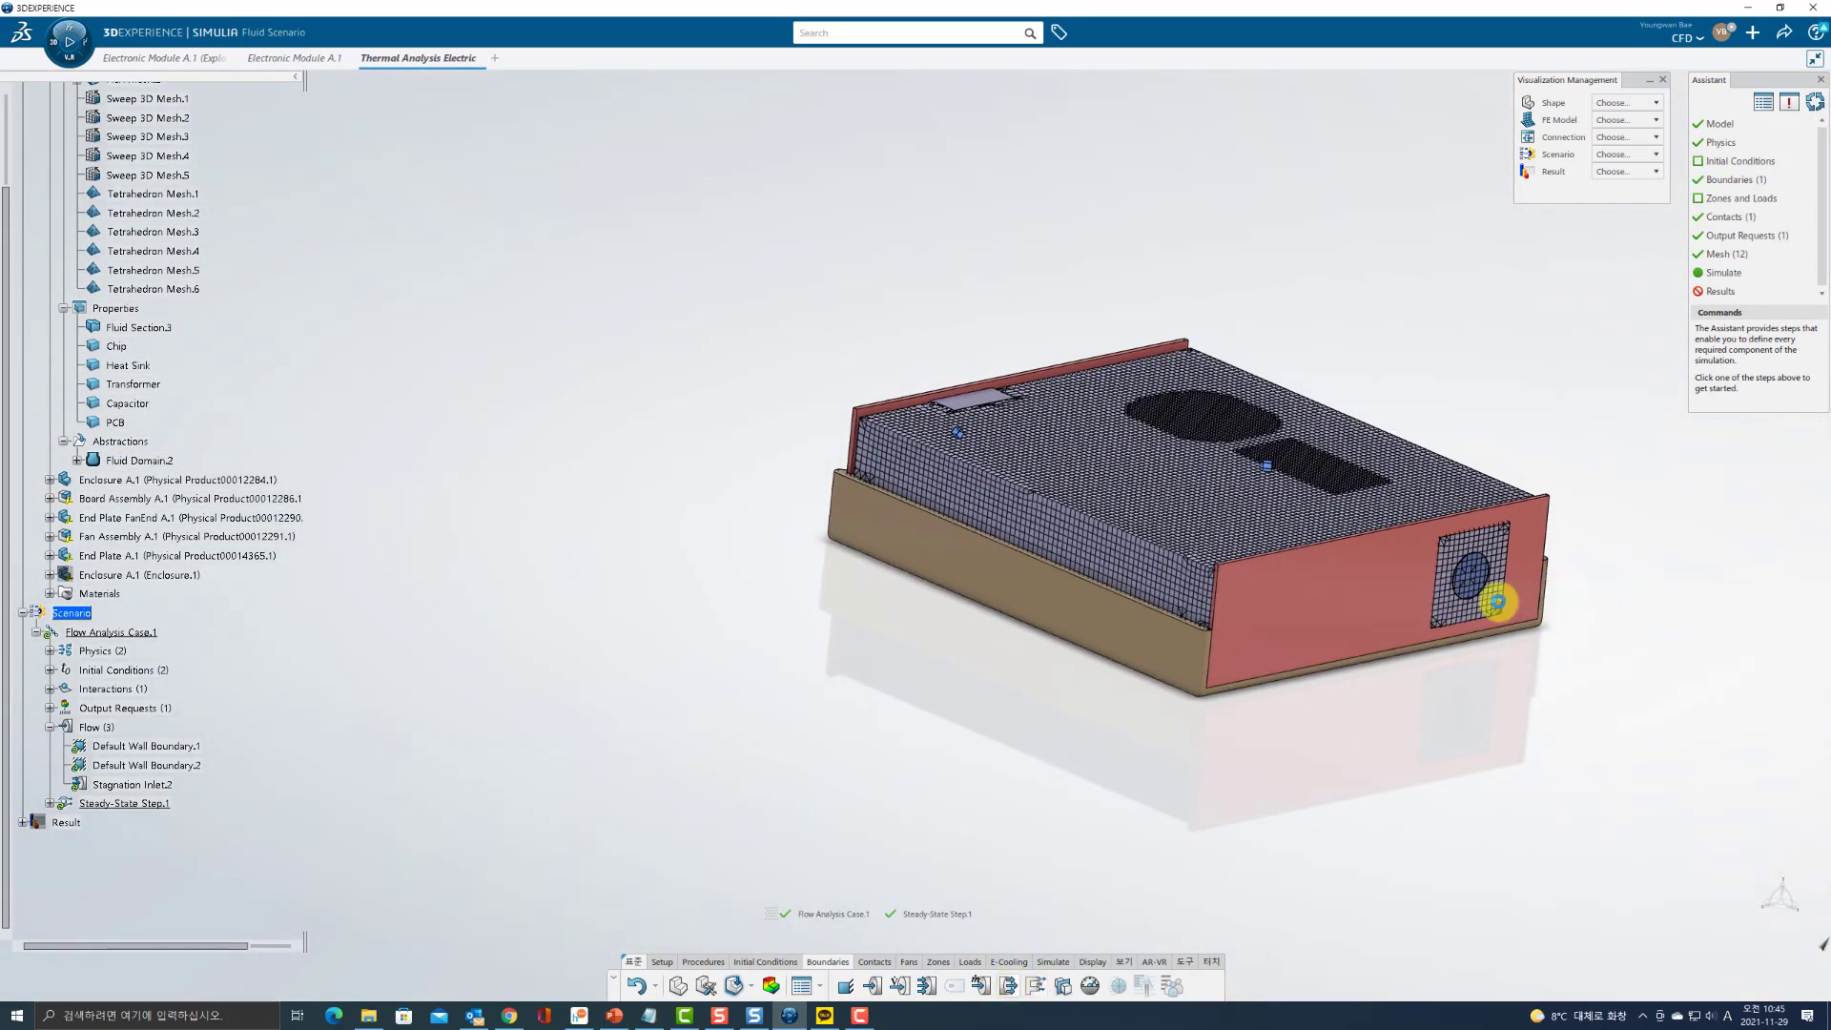
left_click(1486, 600)
left_click(1502, 310)
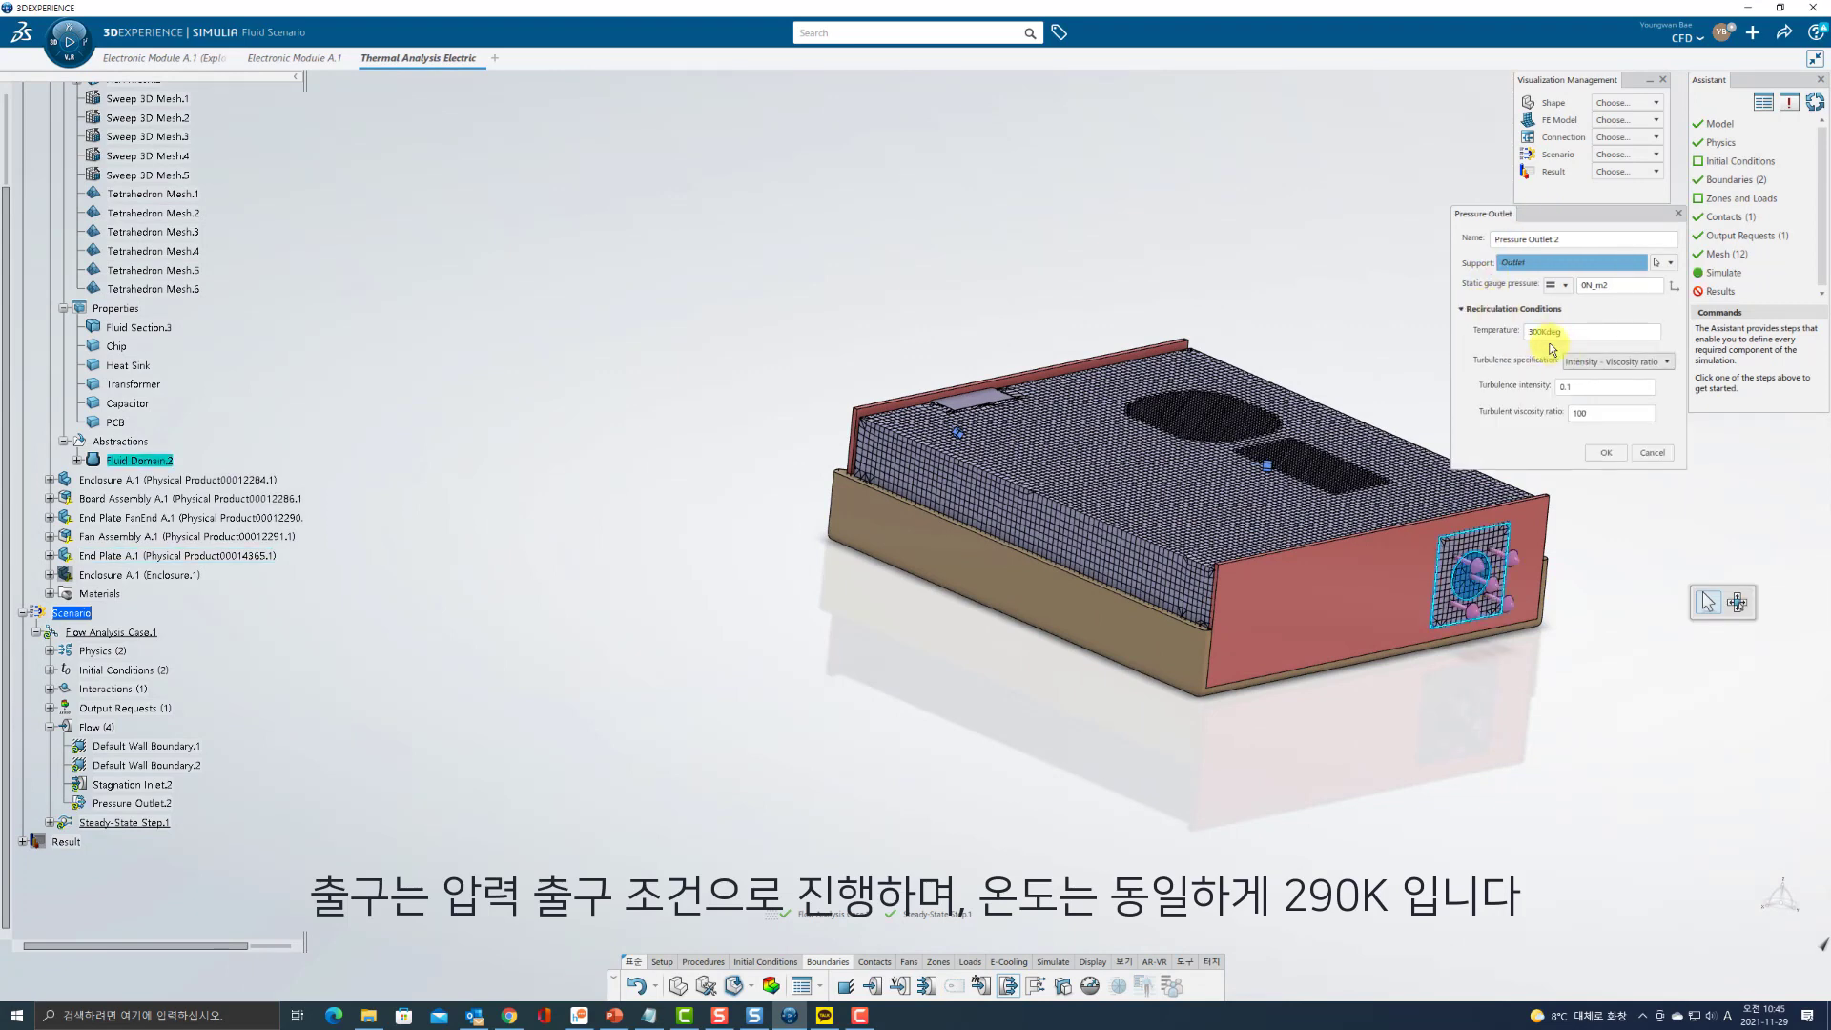
double_click(1523, 331)
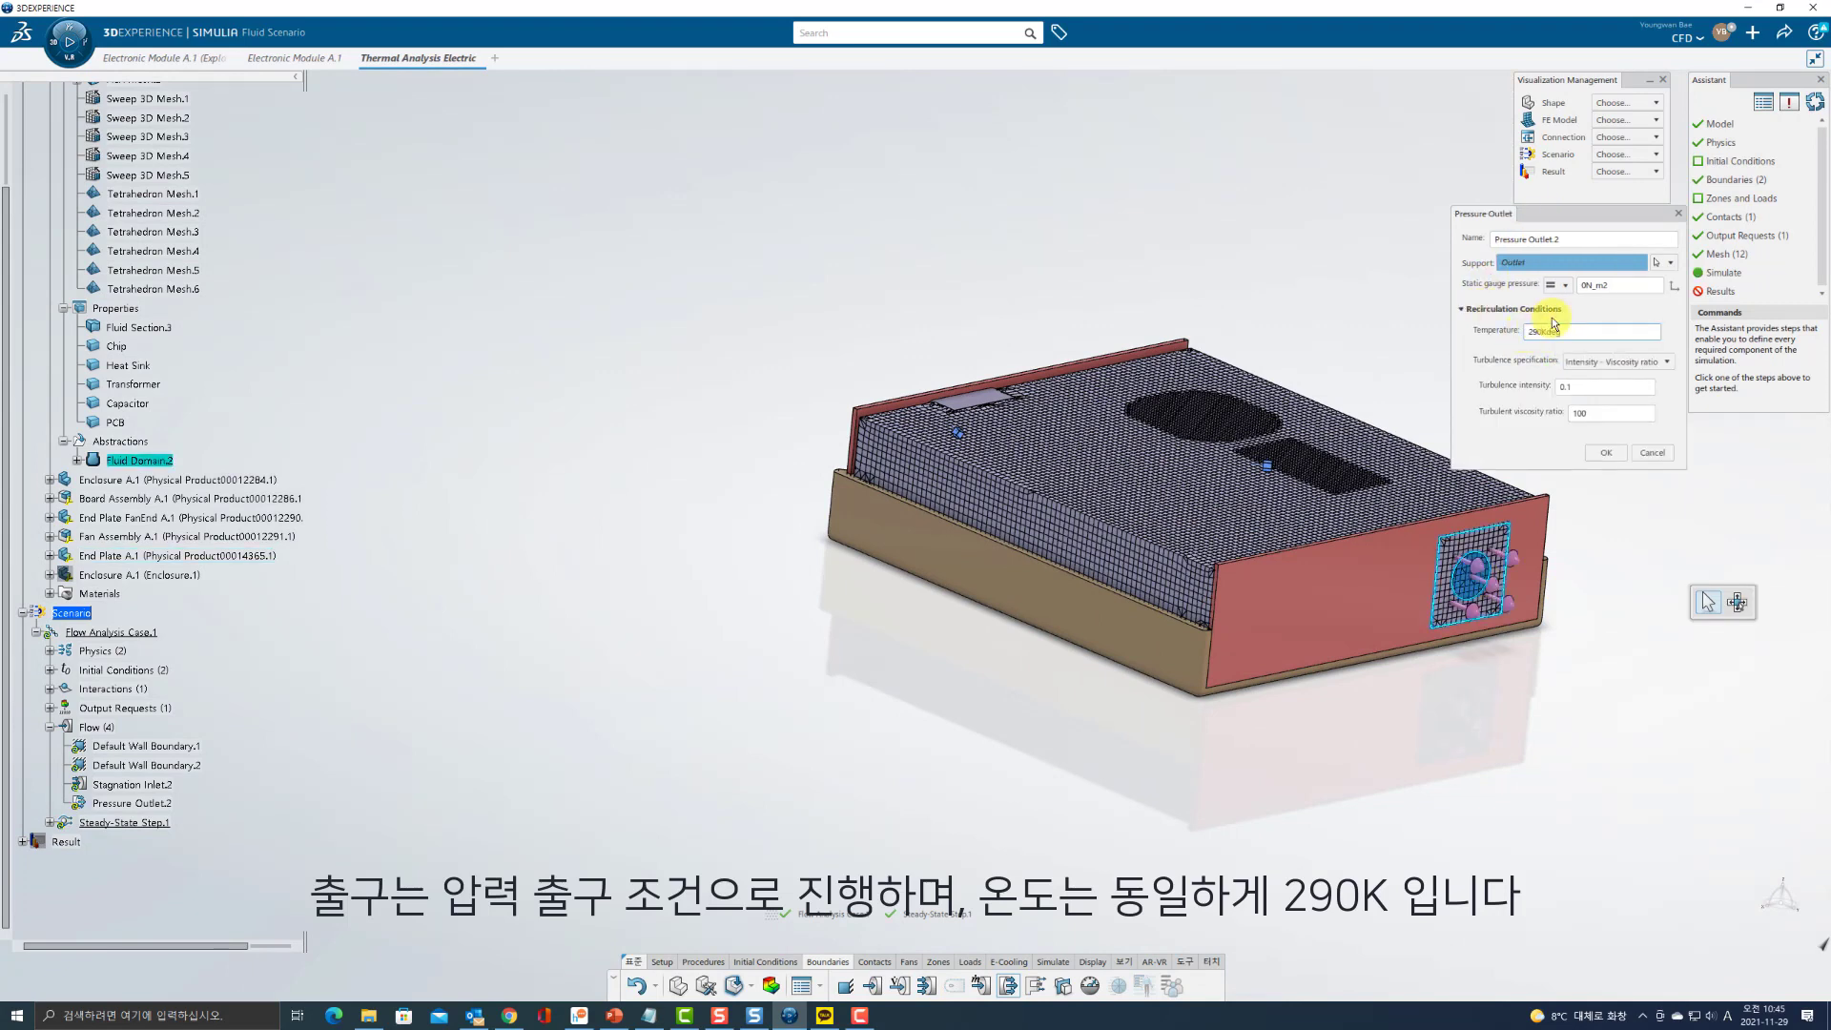
left_click(1612, 453)
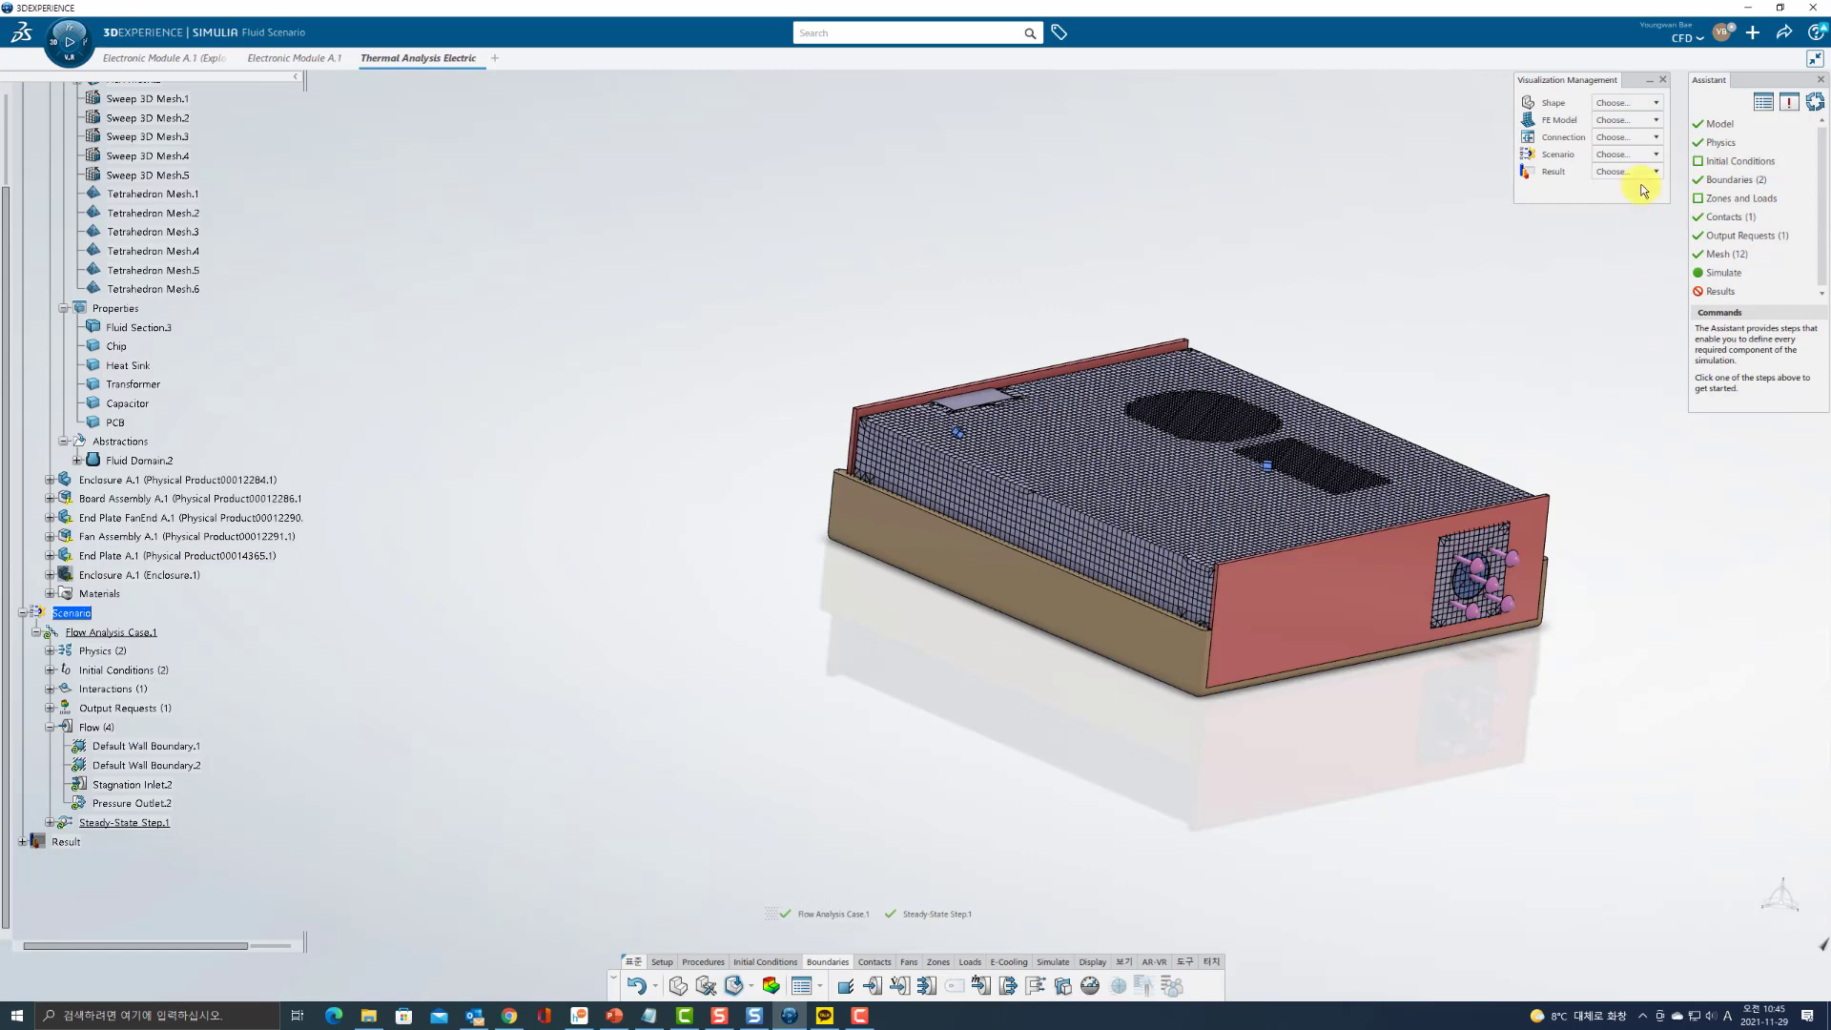
Hide the finite element mesh with the visualization management to expose the components on the board.
left_click(1618, 121)
left_click(1612, 156)
middle_click_drag(1085, 550, 1149, 663)
Create a volumetric heat source on the two chips beneath the heat sinks, with the heat power specified as Total.
left_click(966, 962)
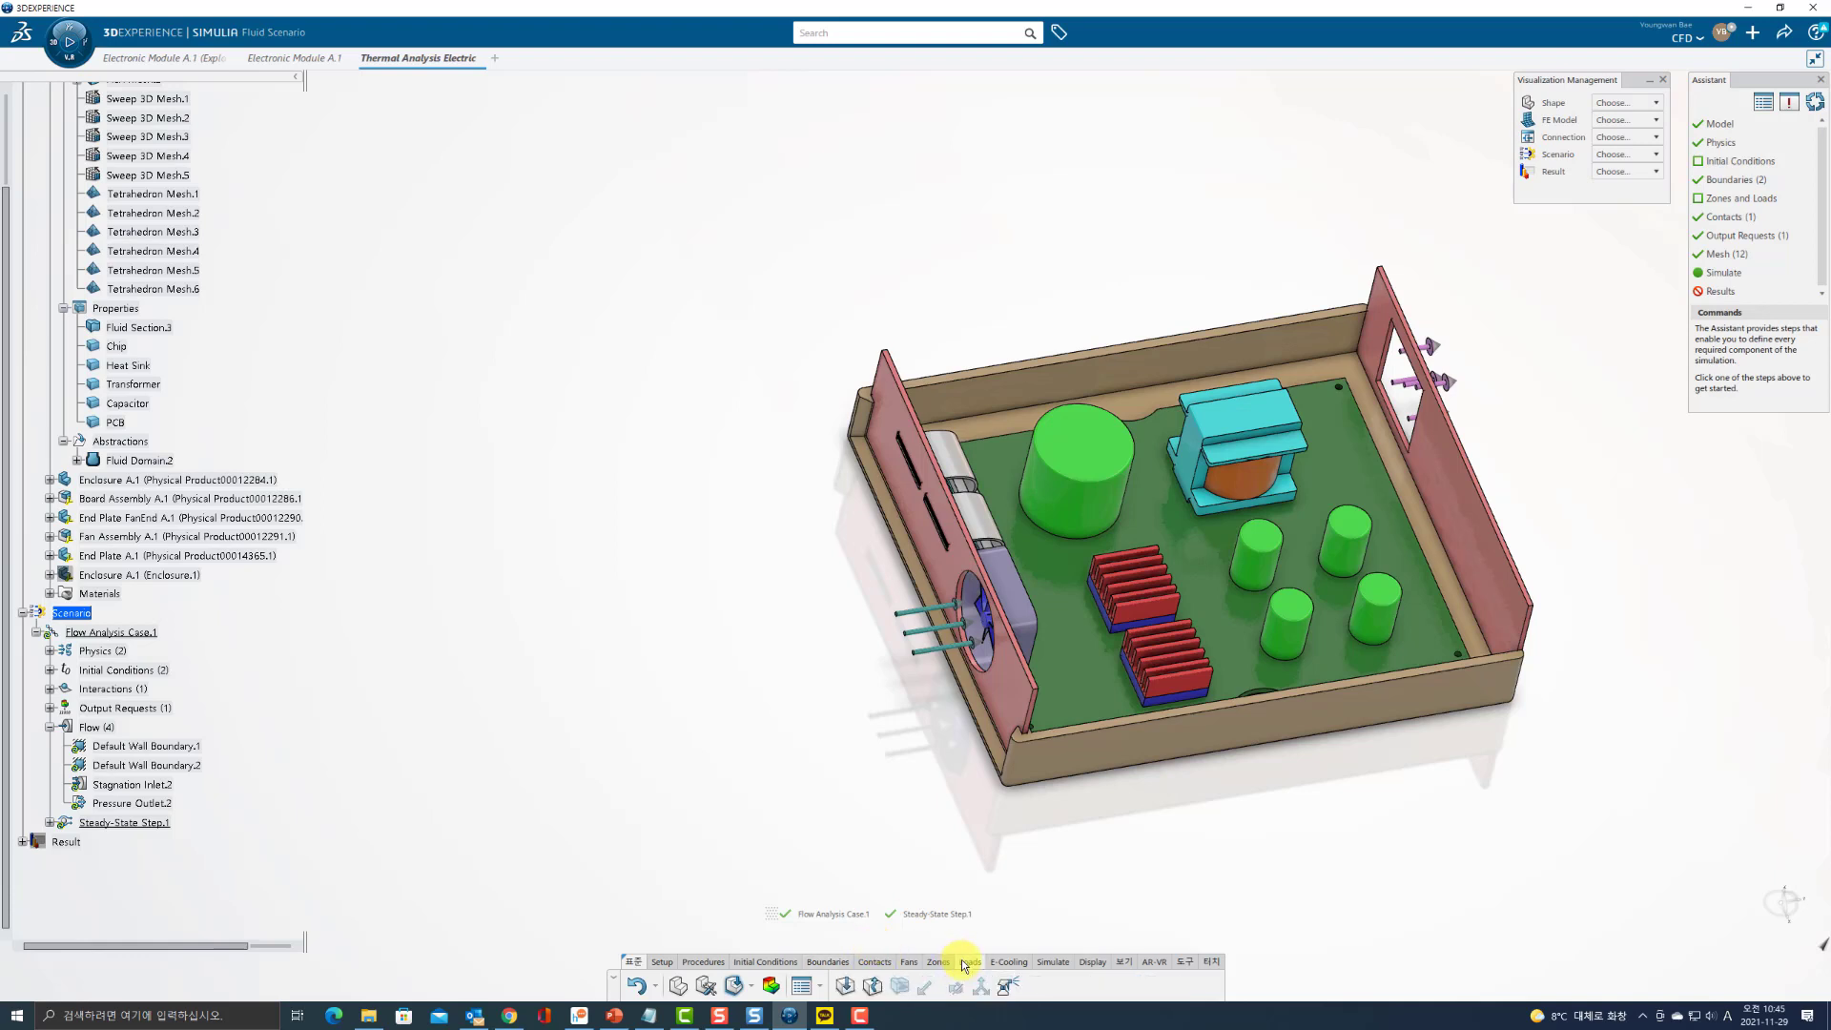
left_click(873, 988)
left_click(1121, 638)
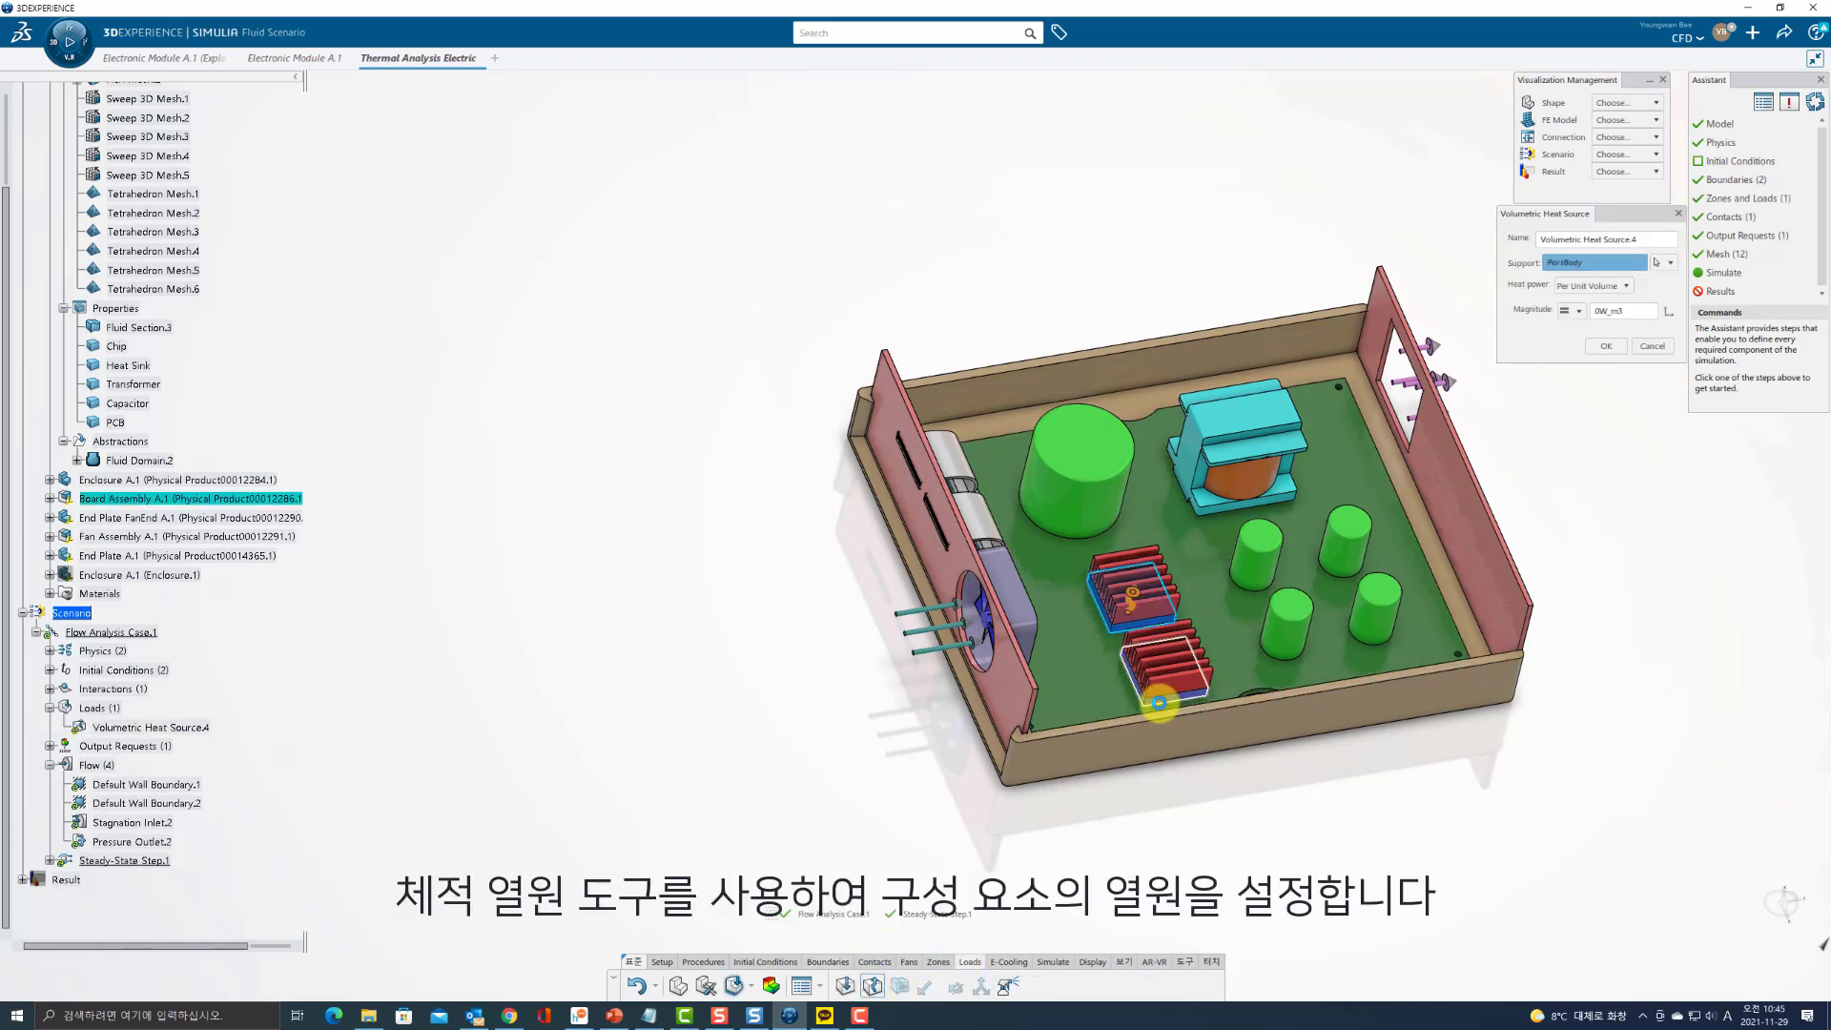
left_click(1162, 704)
left_click(1593, 285)
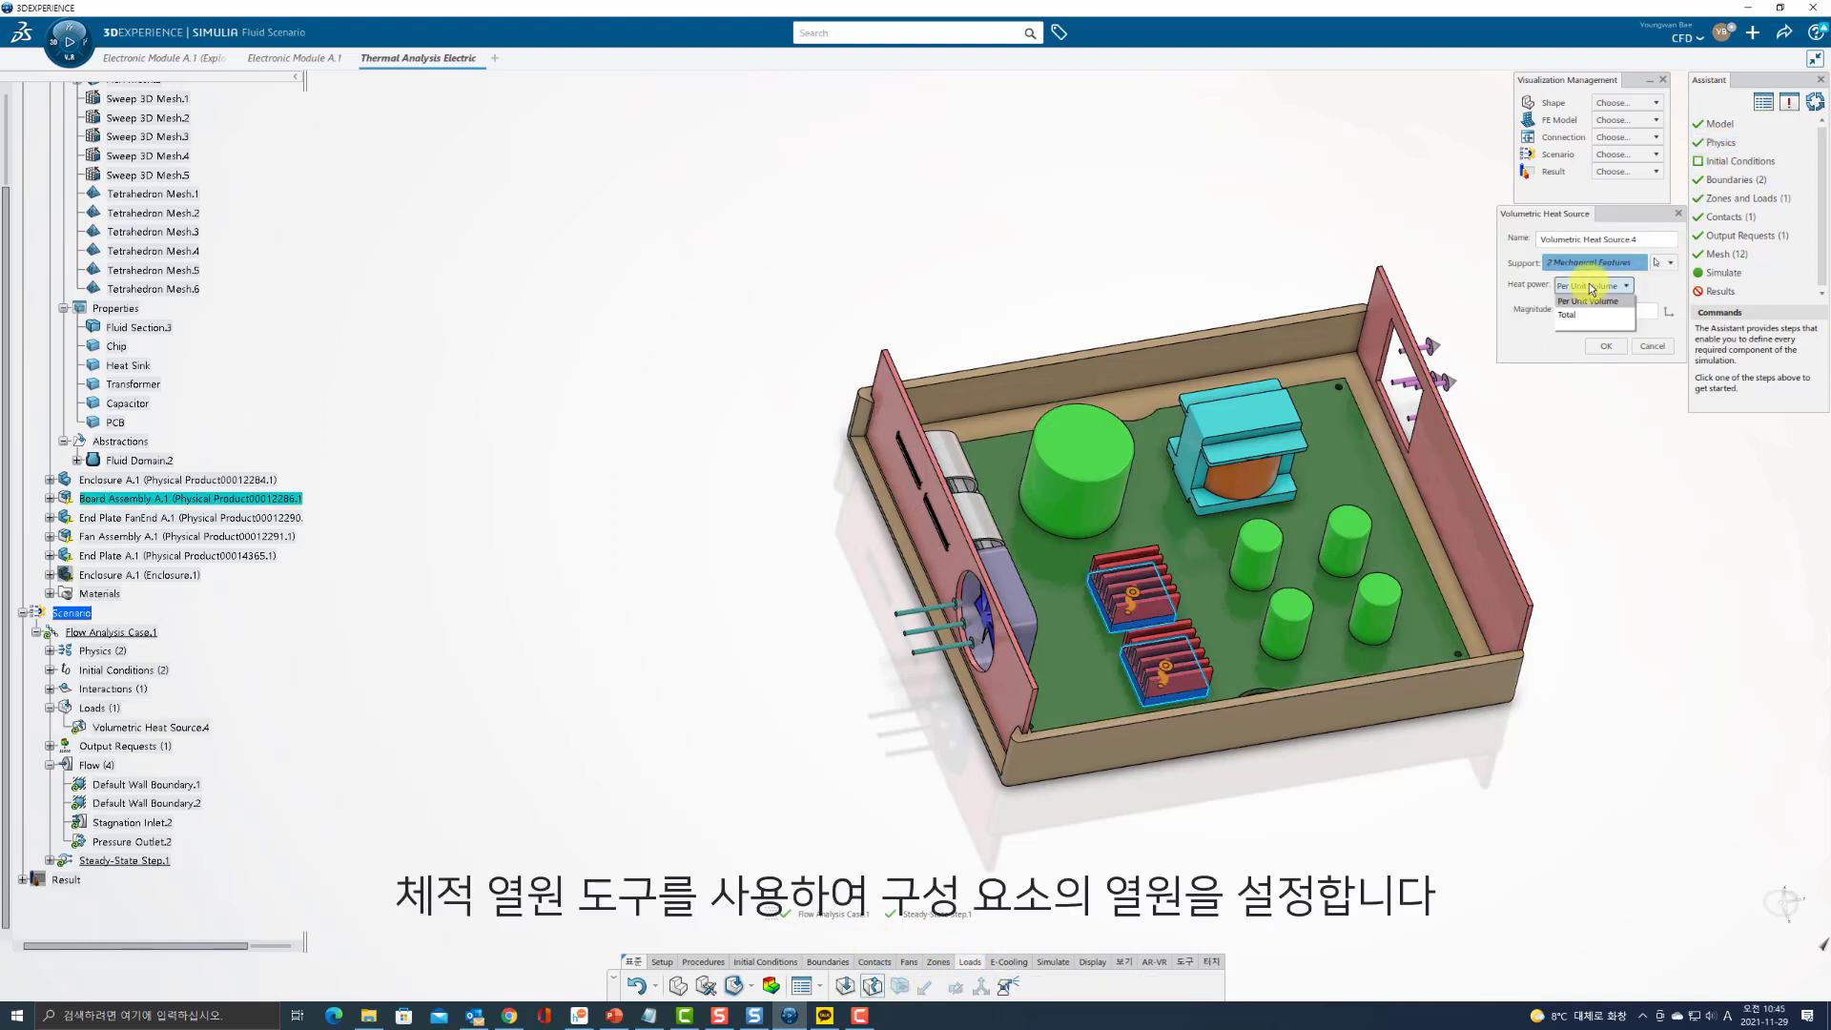
left_click(1578, 316)
left_click(1611, 311)
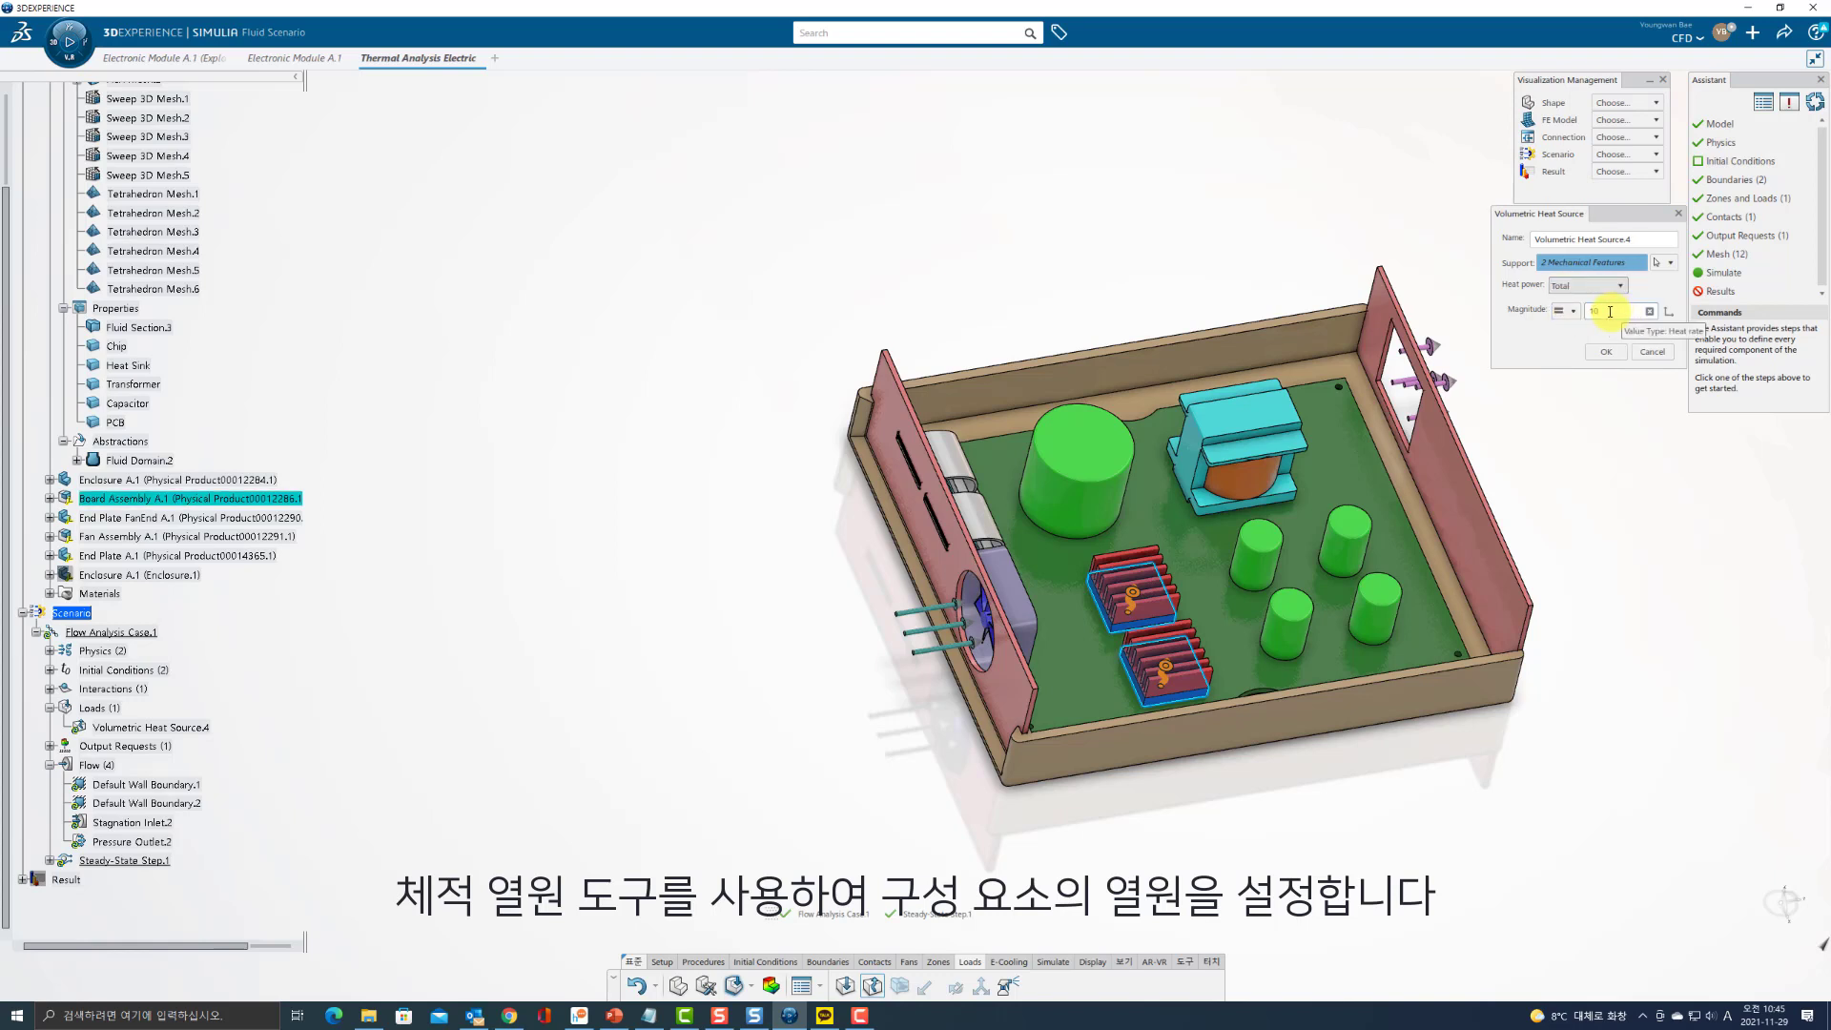
left_click(1605, 352)
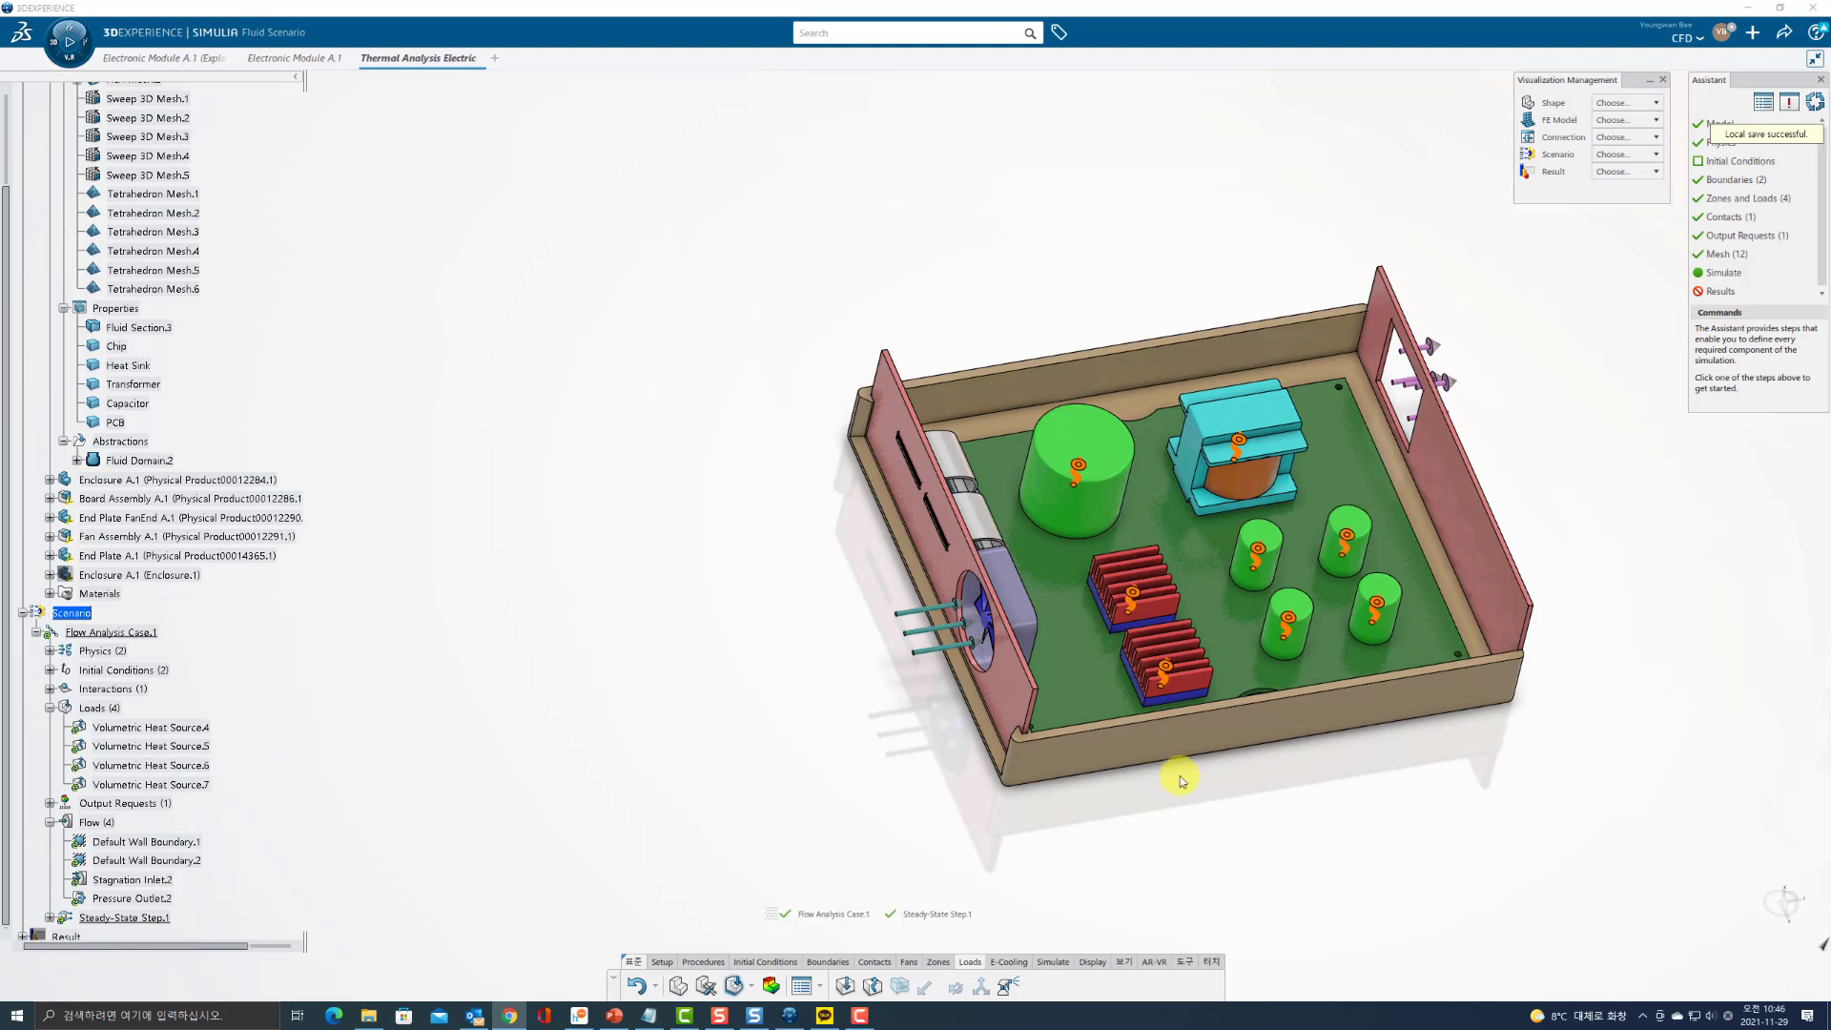
Start a solid interface with the PCB's component-side face as Surface 1, and hide the lower enclosure and the PCB.
left_click(875, 961)
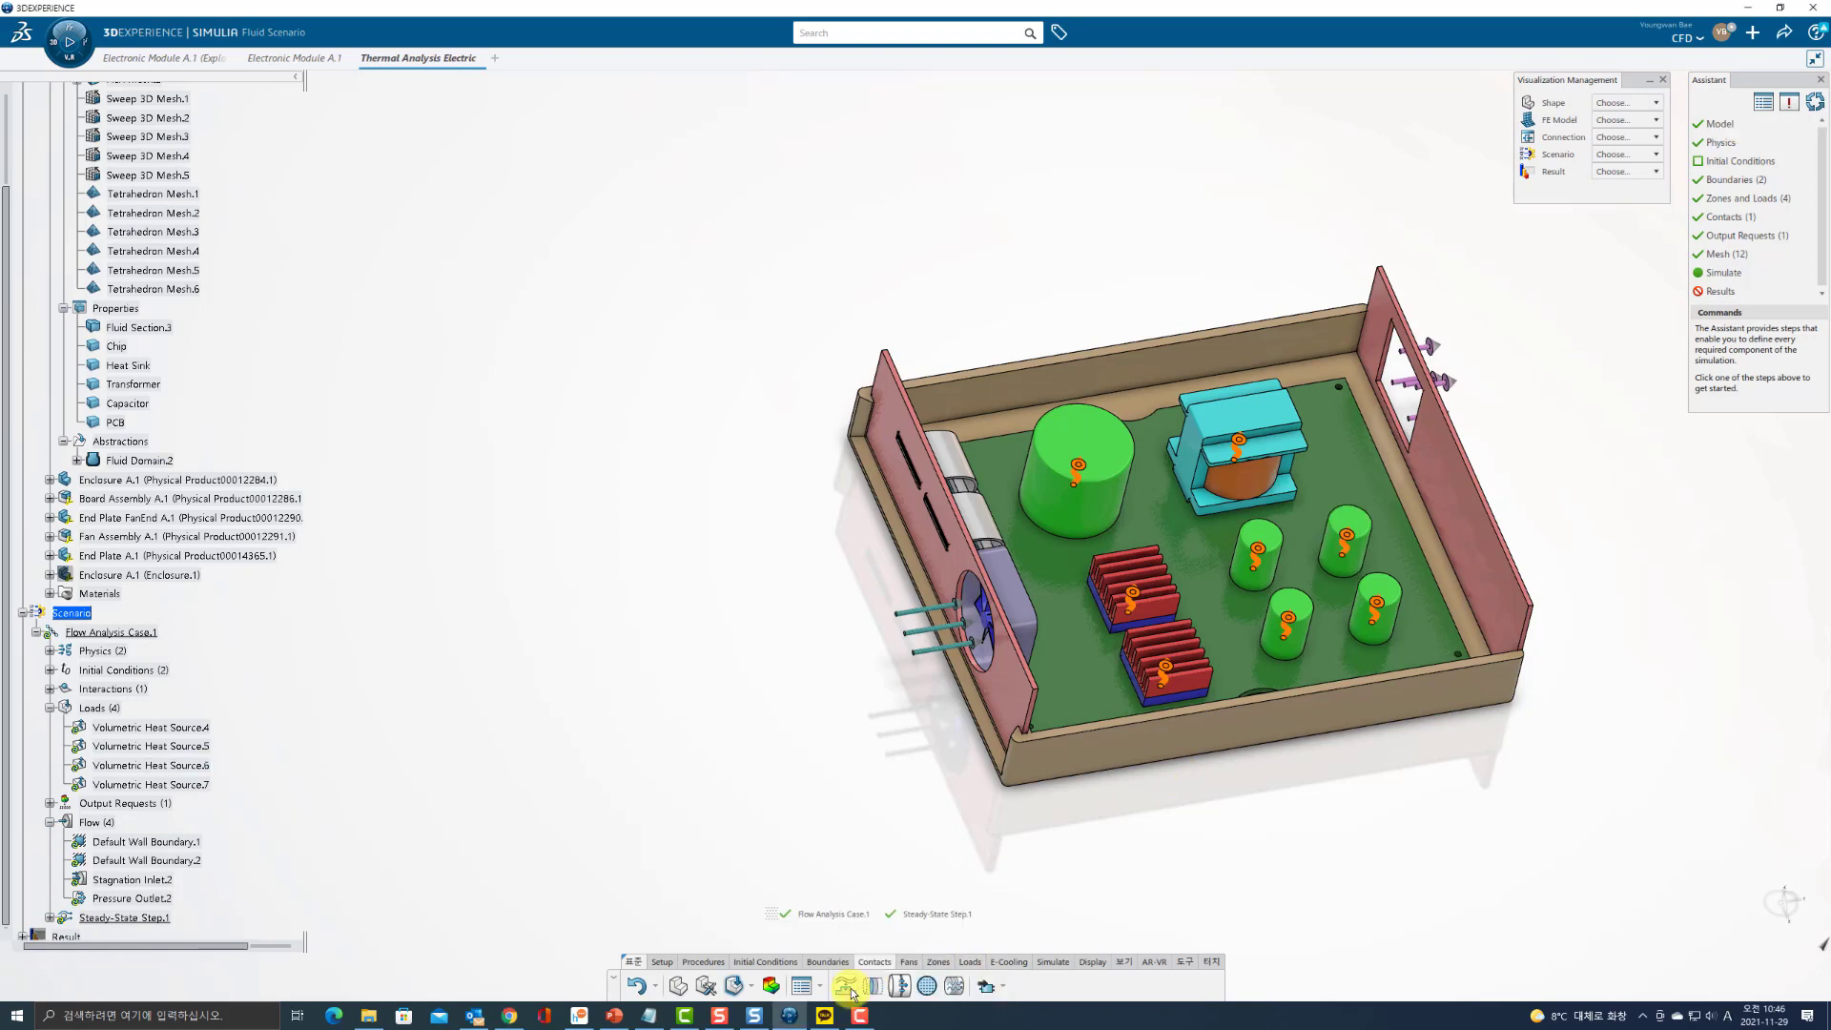
left_click(846, 988)
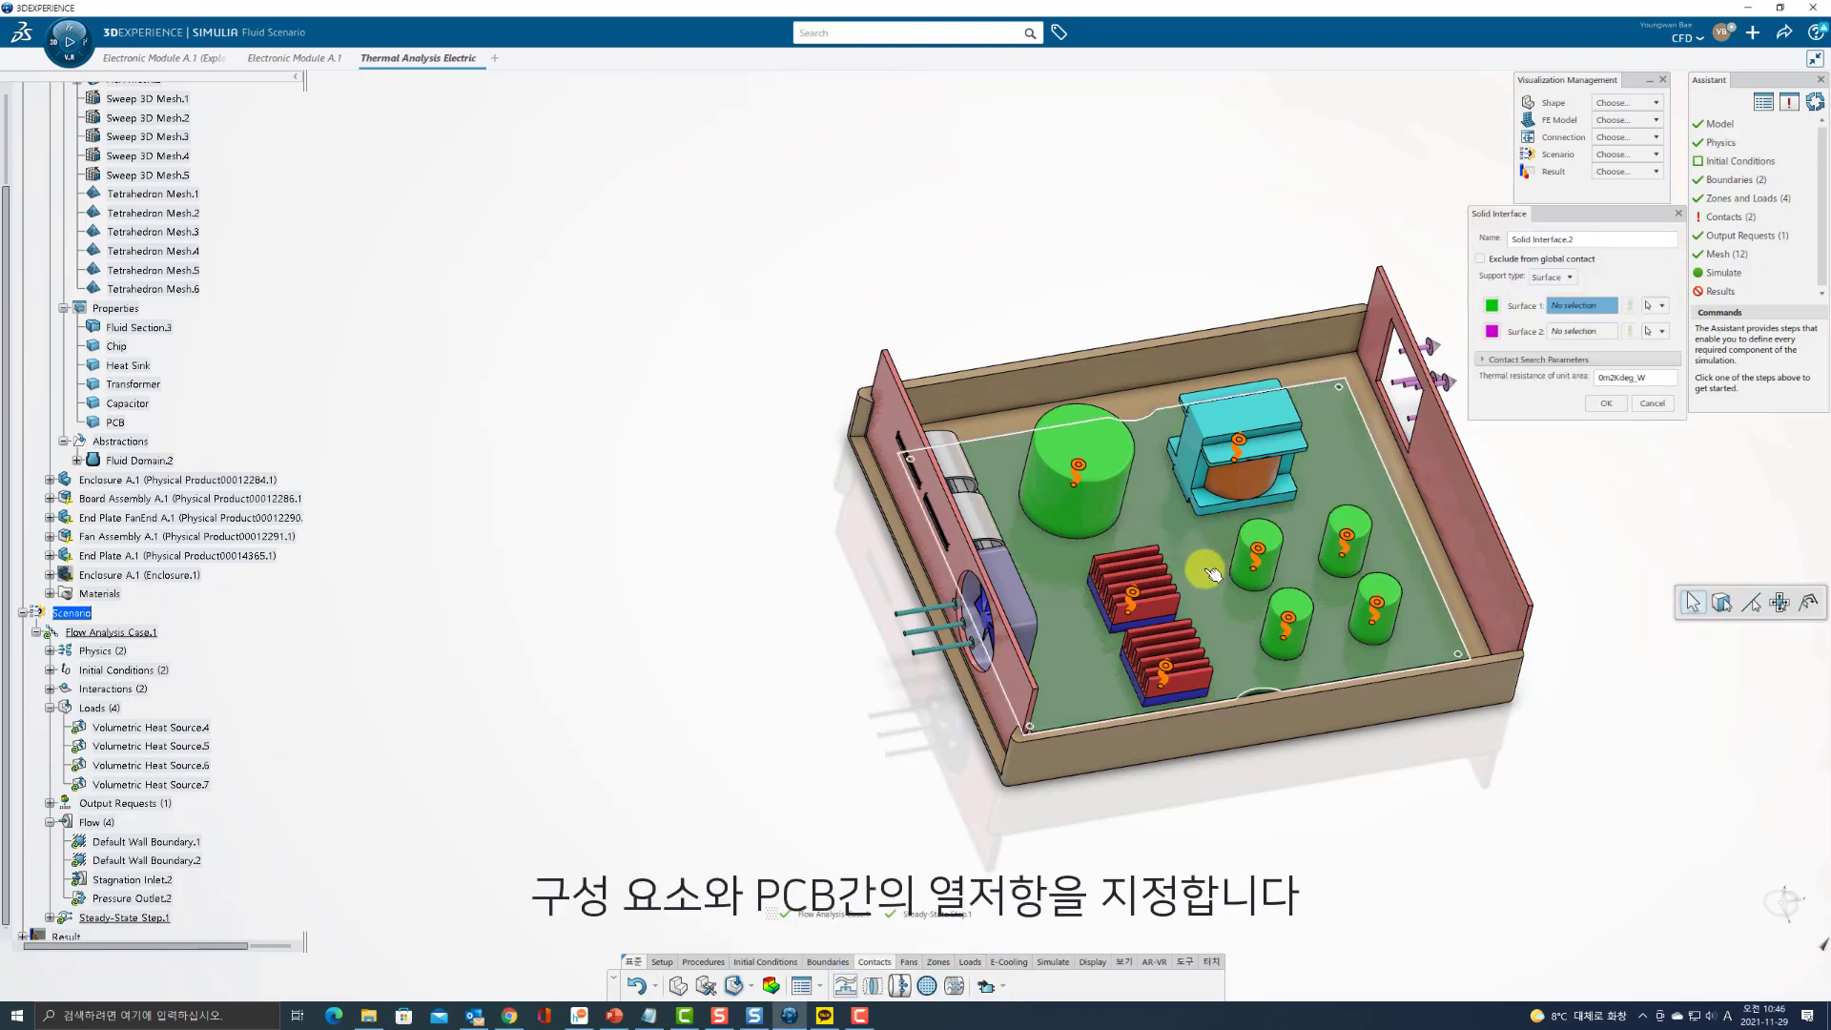
left_click(1206, 570)
middle_click_drag(1276, 737, 1251, 571)
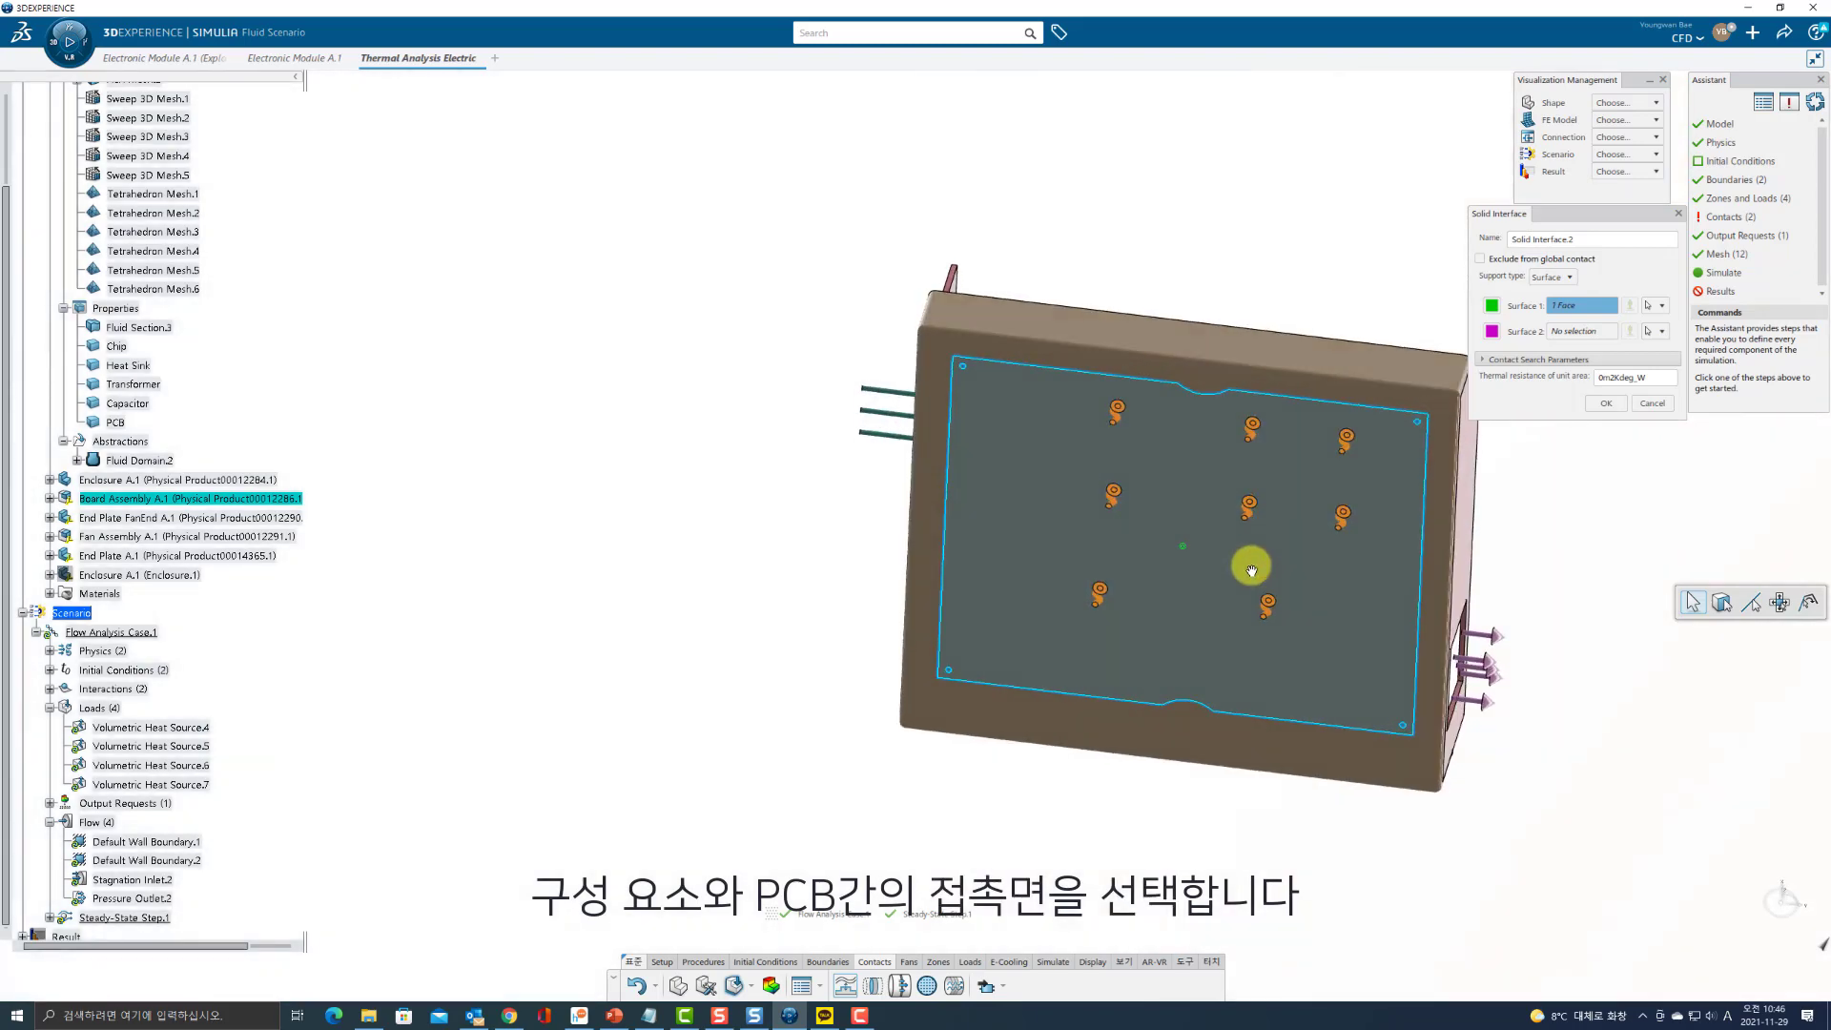
key("F7")
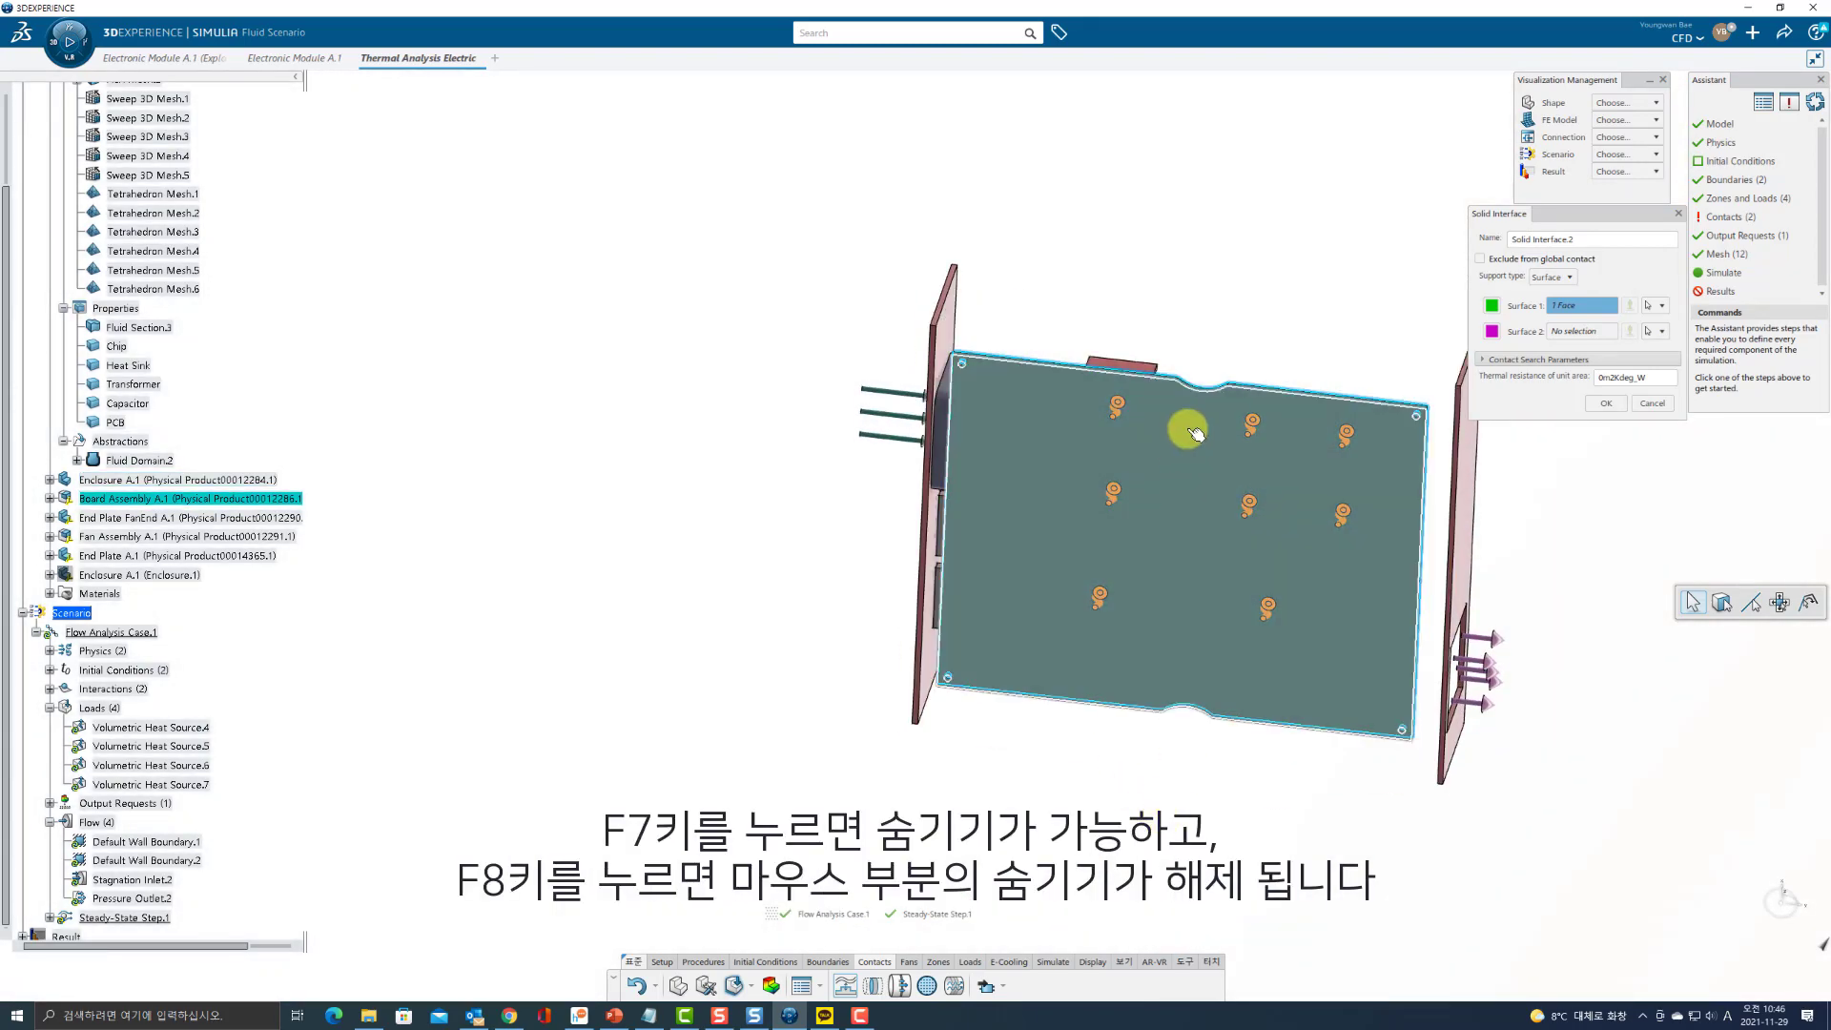
key("F7")
Assign the PCB contact faces of both chips, the transformer and all five capacitors as Surface 2, and set the interface's thermal resistance.
left_click(1582, 331)
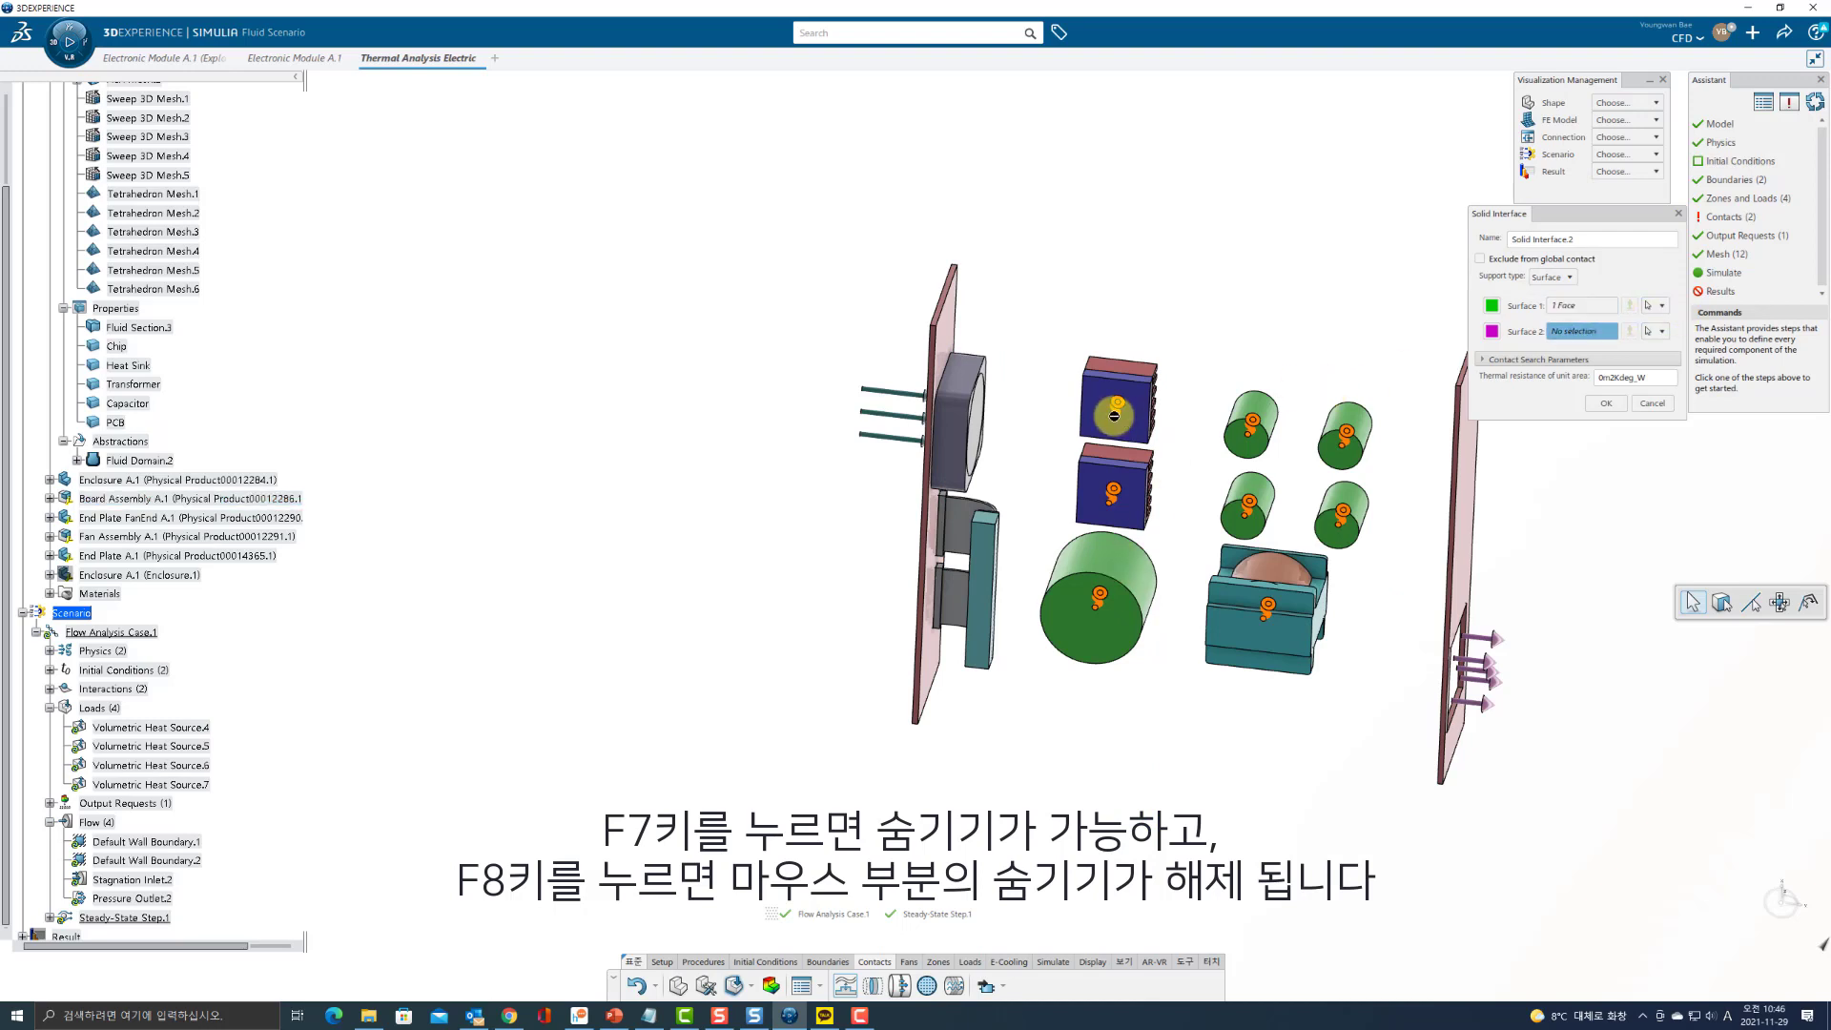
left_click(1114, 416)
left_click(1104, 498)
left_click(1096, 630)
left_click(1262, 638)
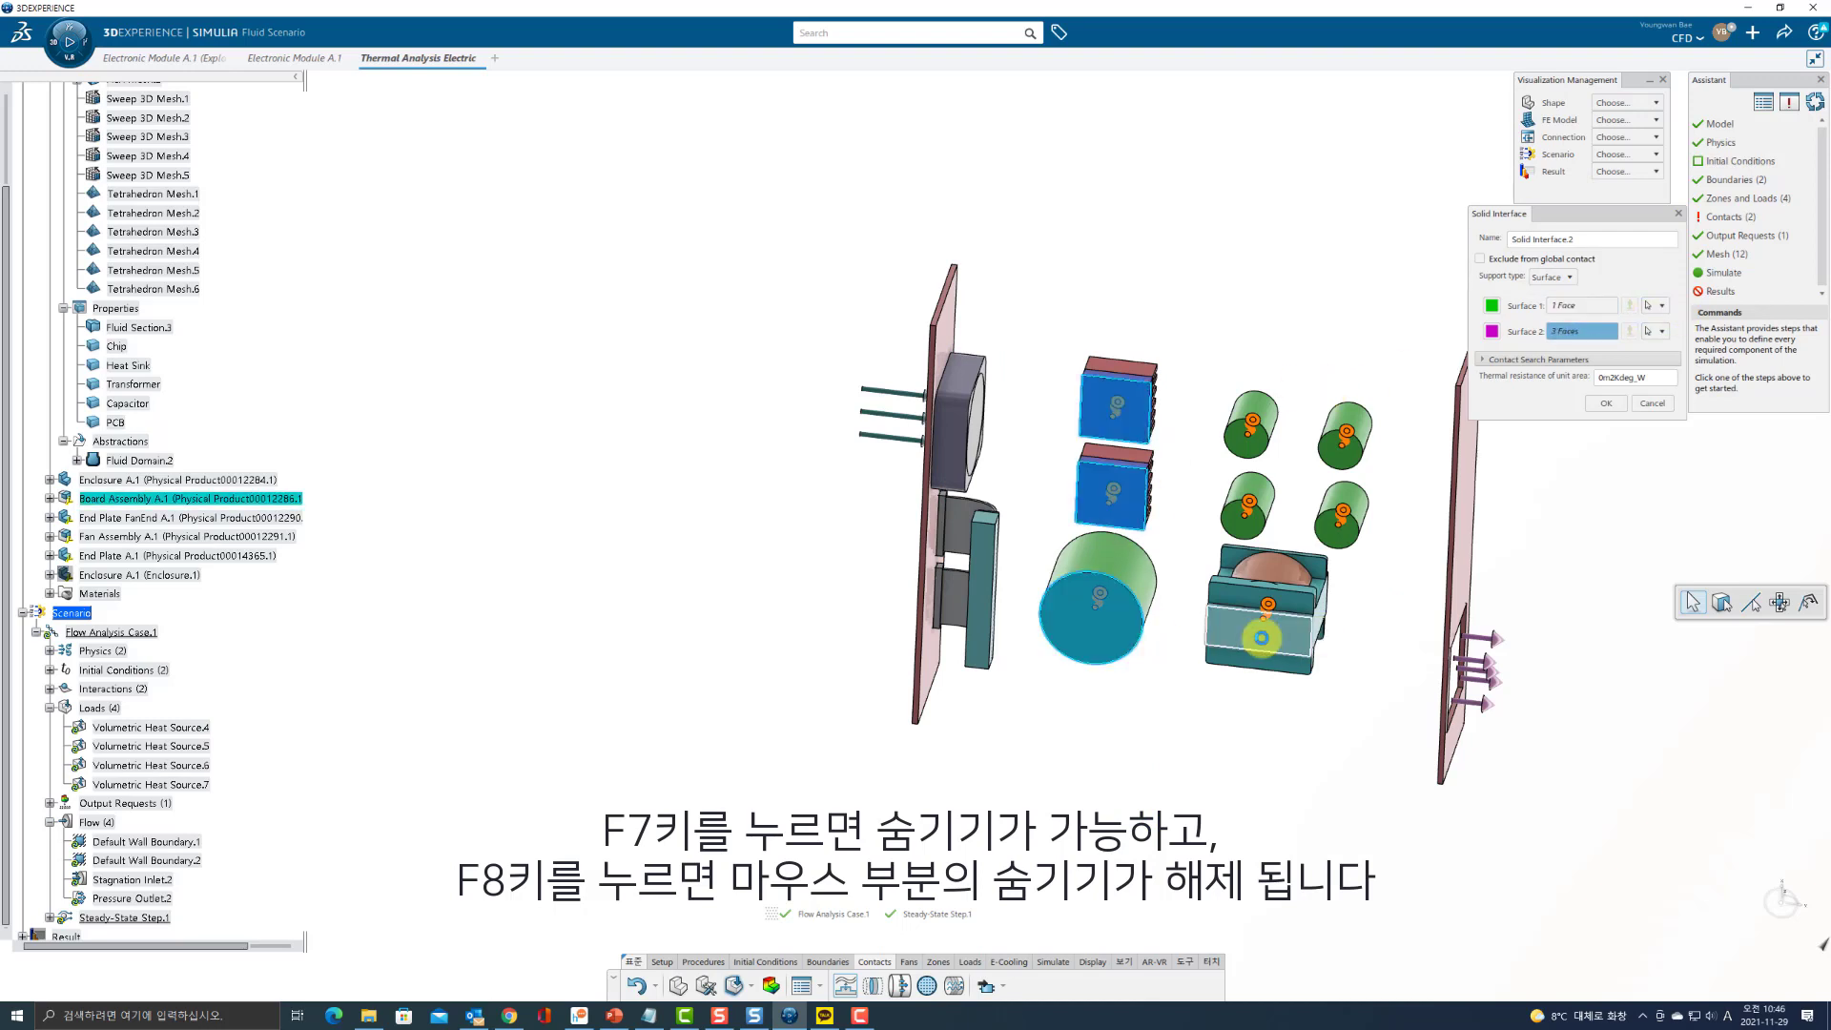
left_click(1245, 516)
left_click(1339, 524)
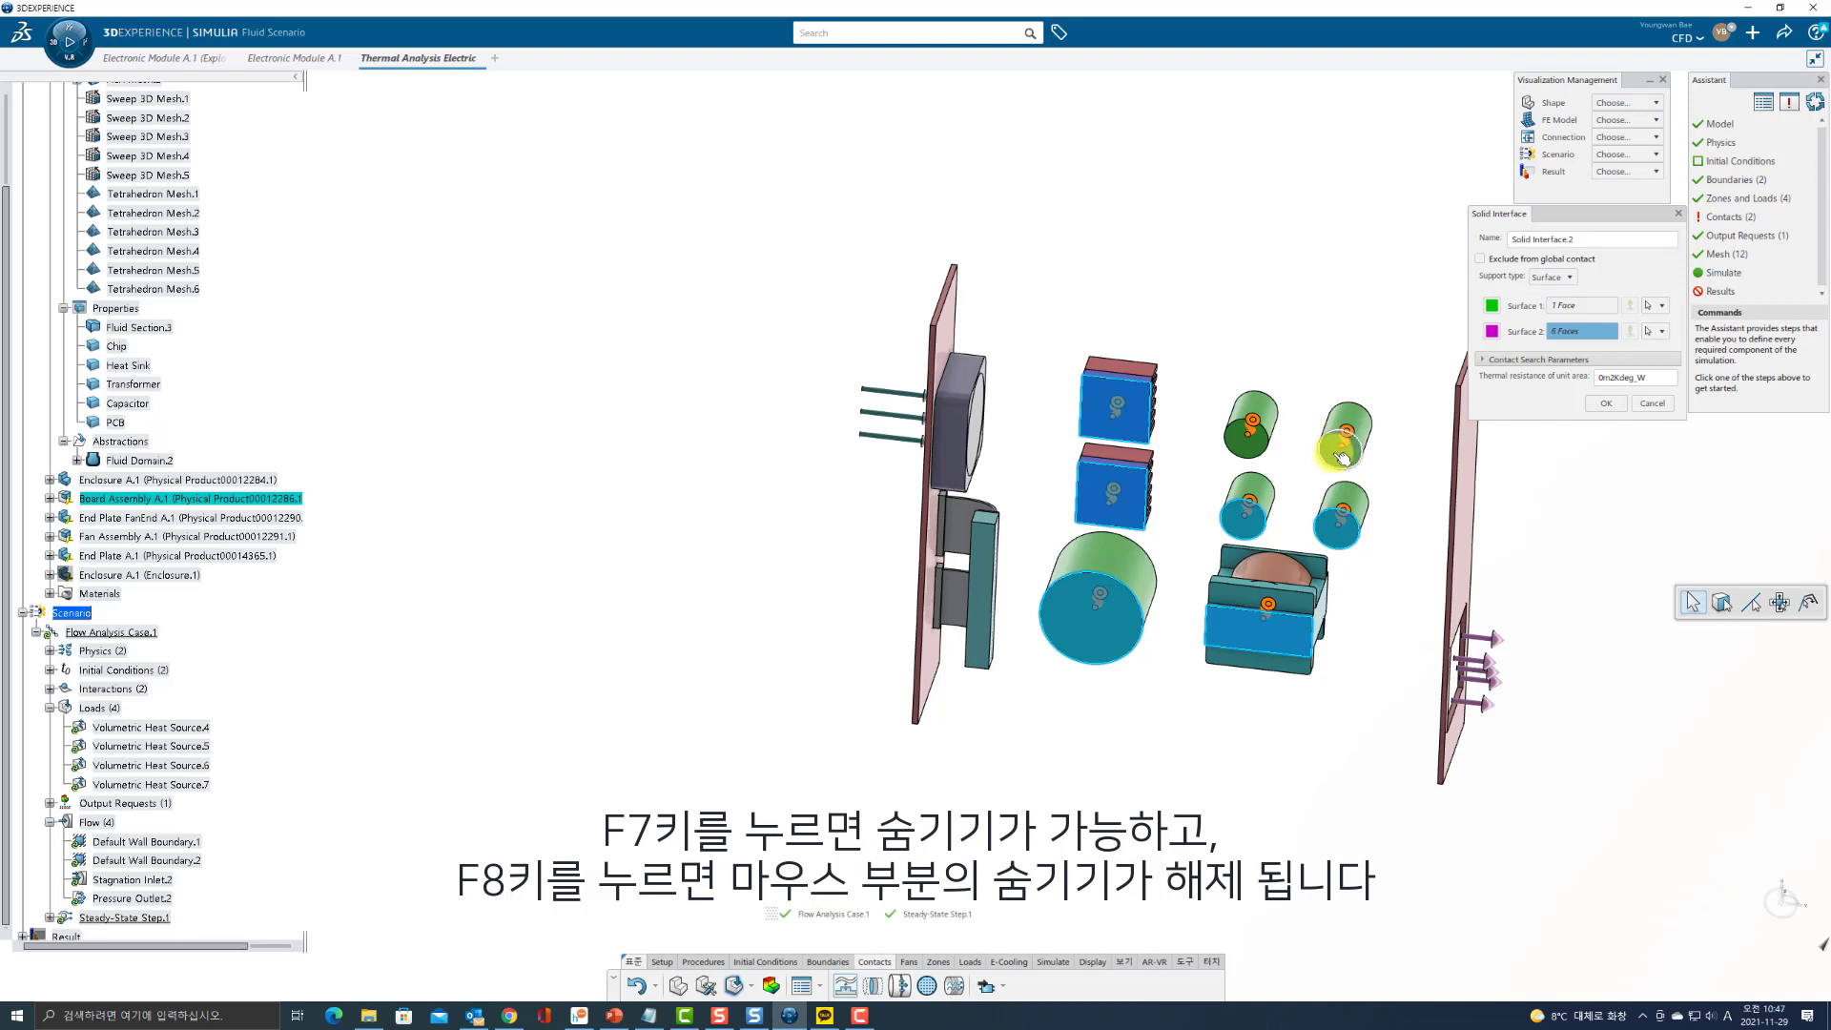
left_click(1343, 458)
left_click(1250, 444)
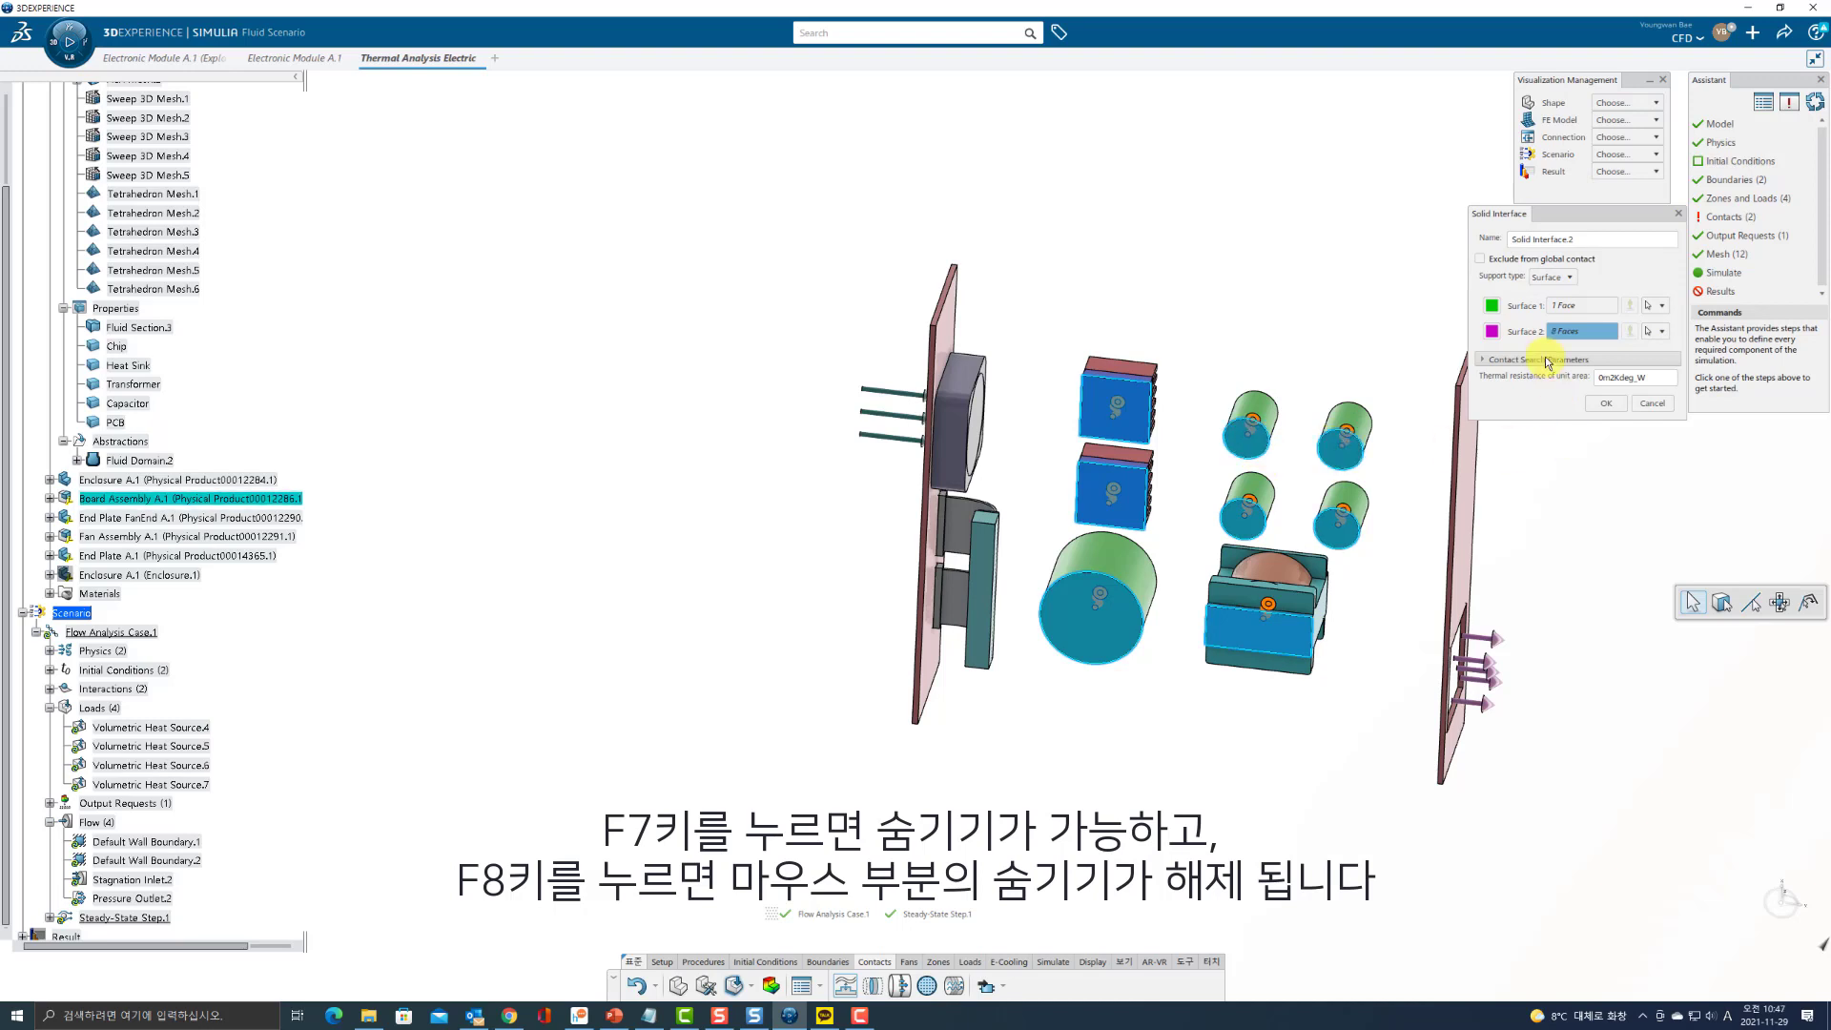
left_click(1599, 379)
left_click(1605, 406)
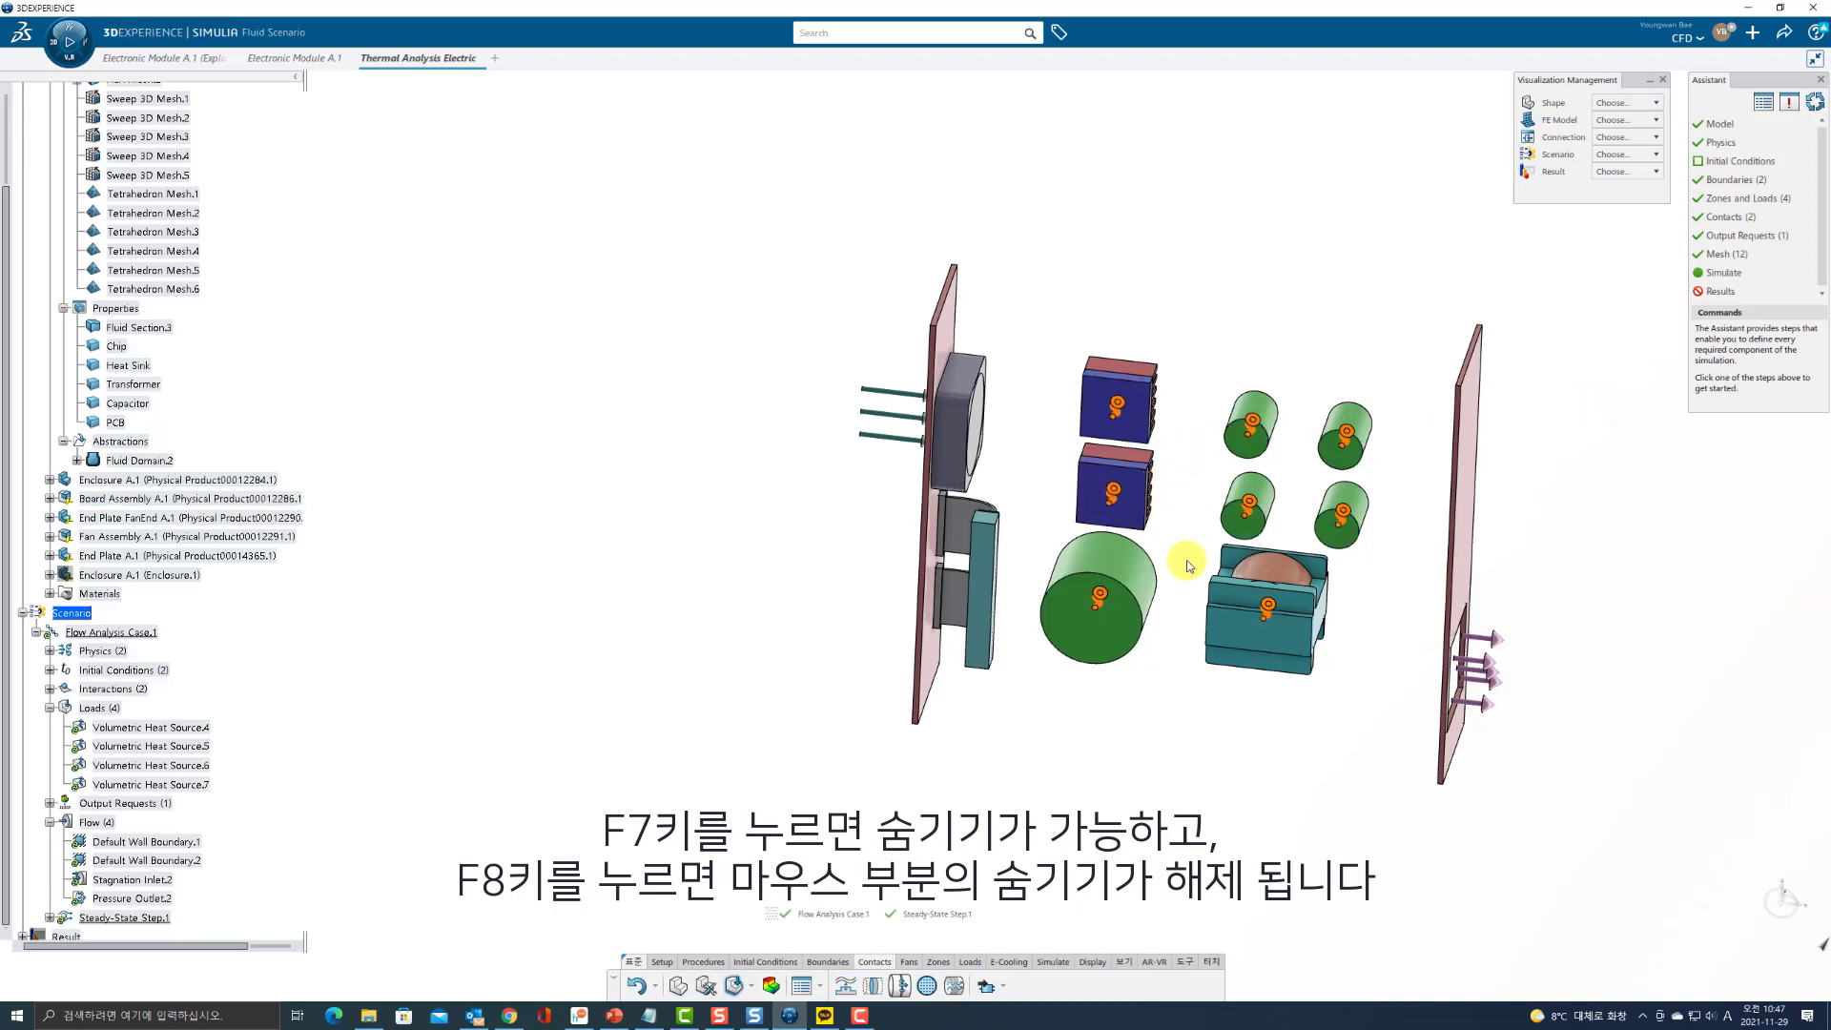
Show the hidden PCB and lower enclosure again.
key("F8")
middle_click_drag(1199, 293, 1200, 480)
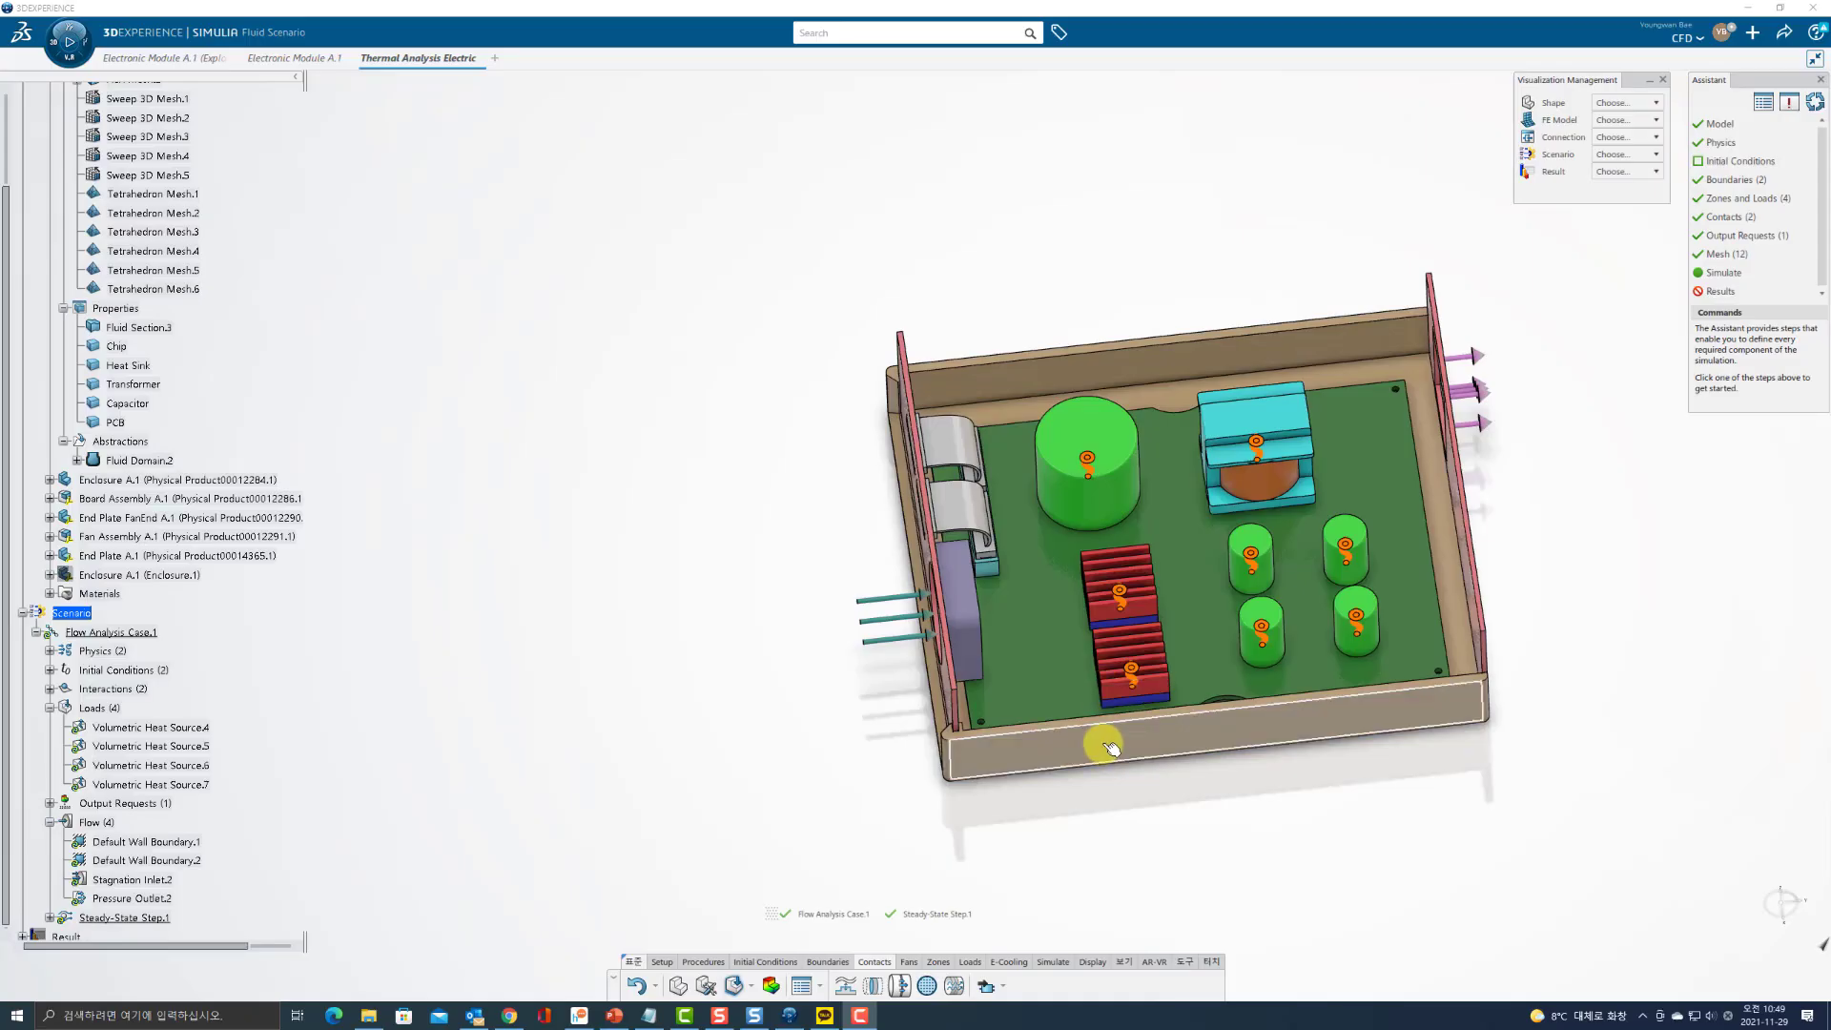
Start a fan interface using the fan's inner circular face for both Upstream and Downstream.
middle_click_drag(1096, 741, 995, 753)
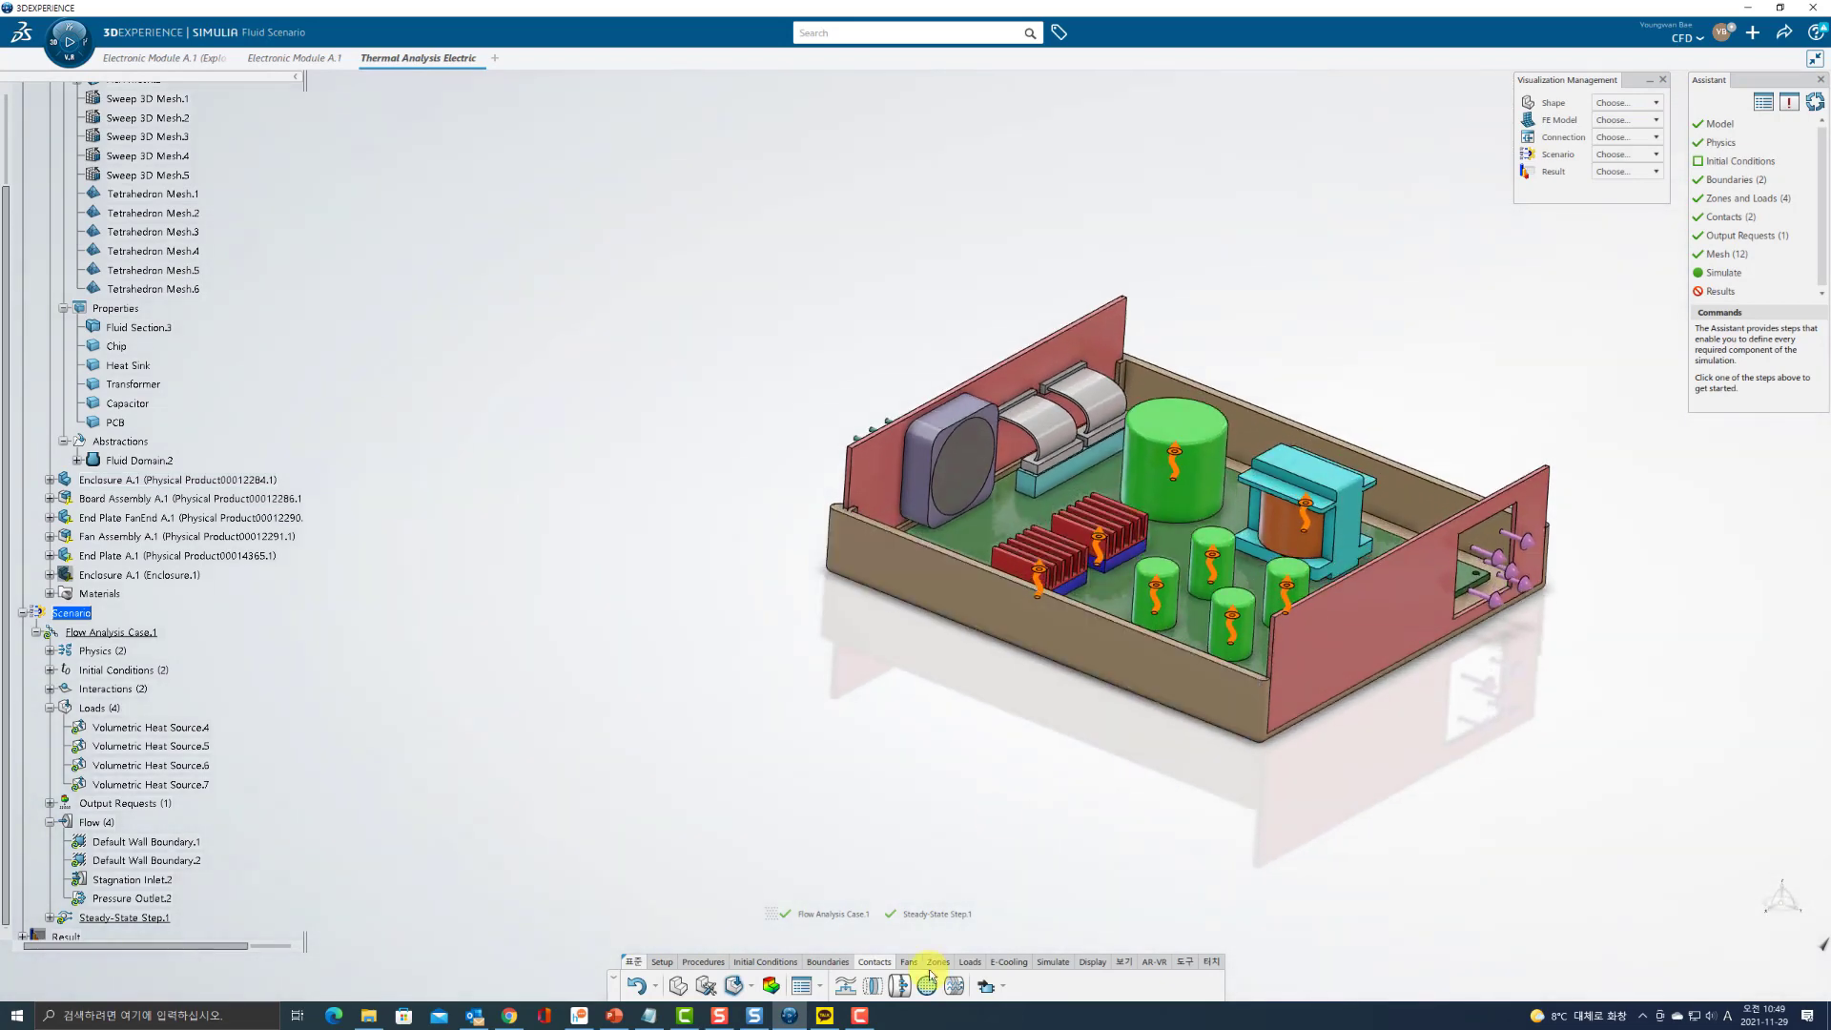
left_click(909, 963)
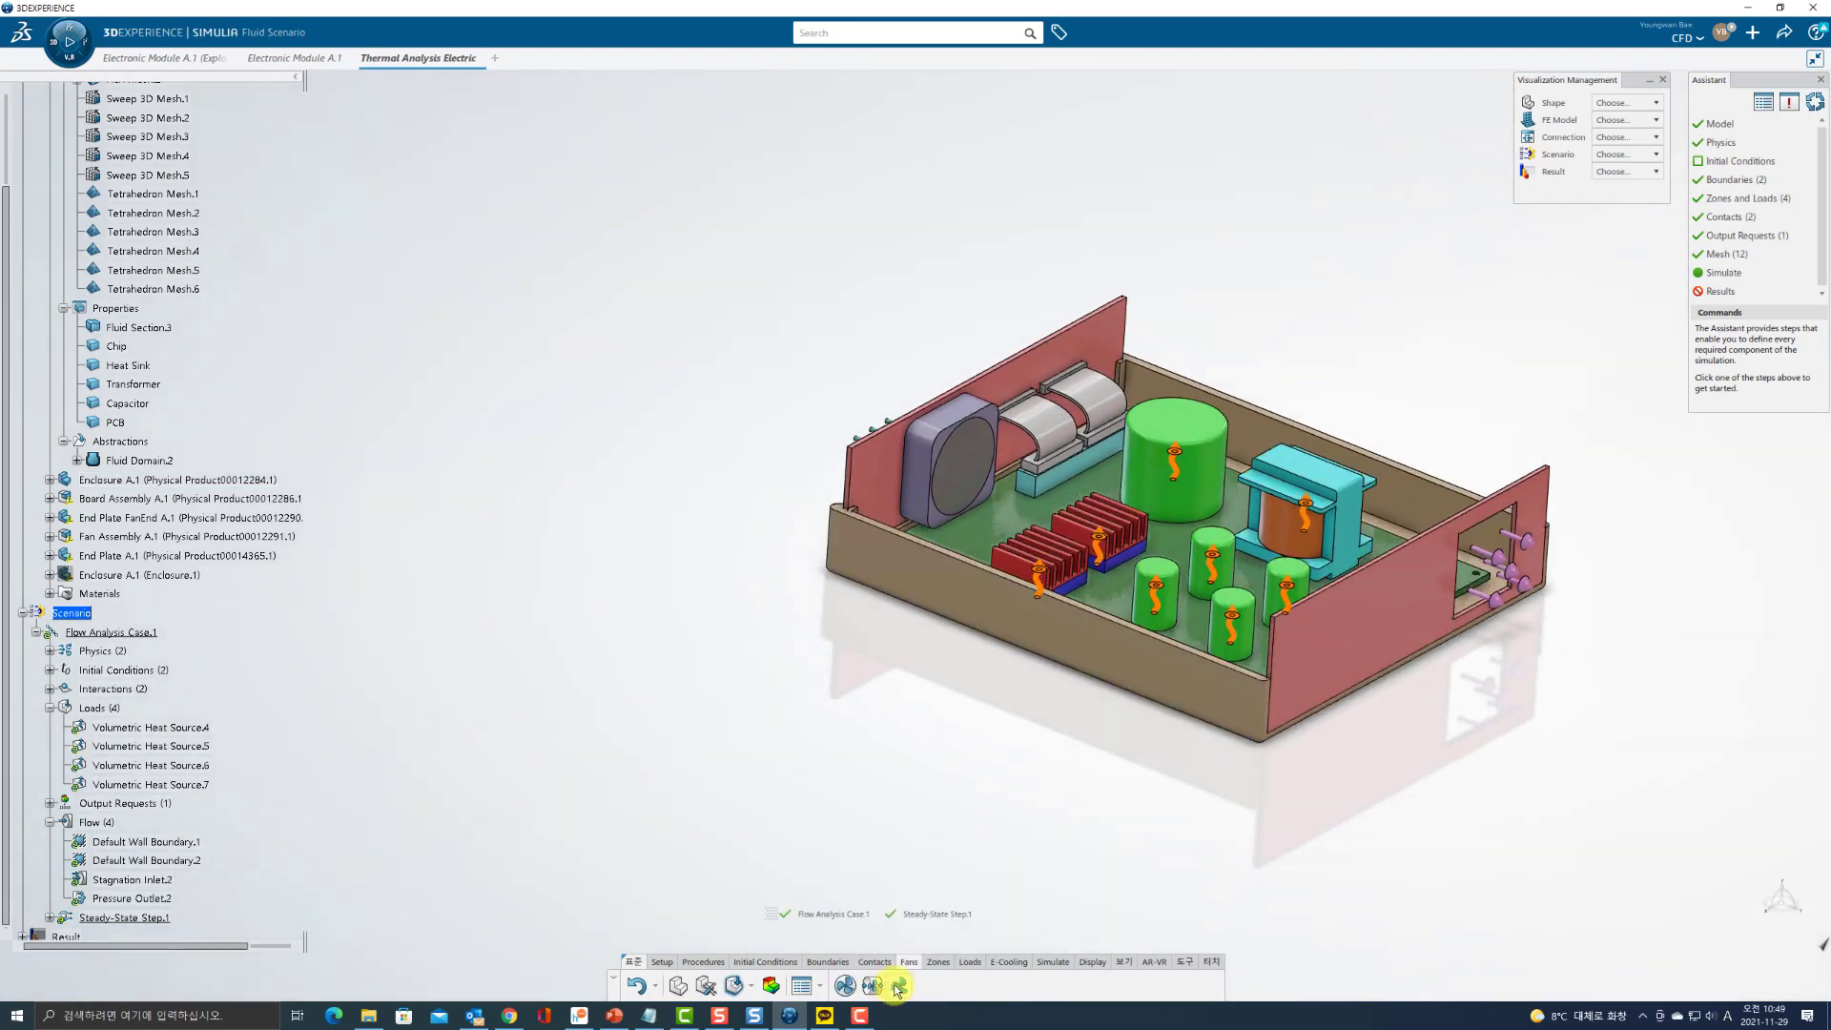
left_click(899, 987)
left_click(962, 458)
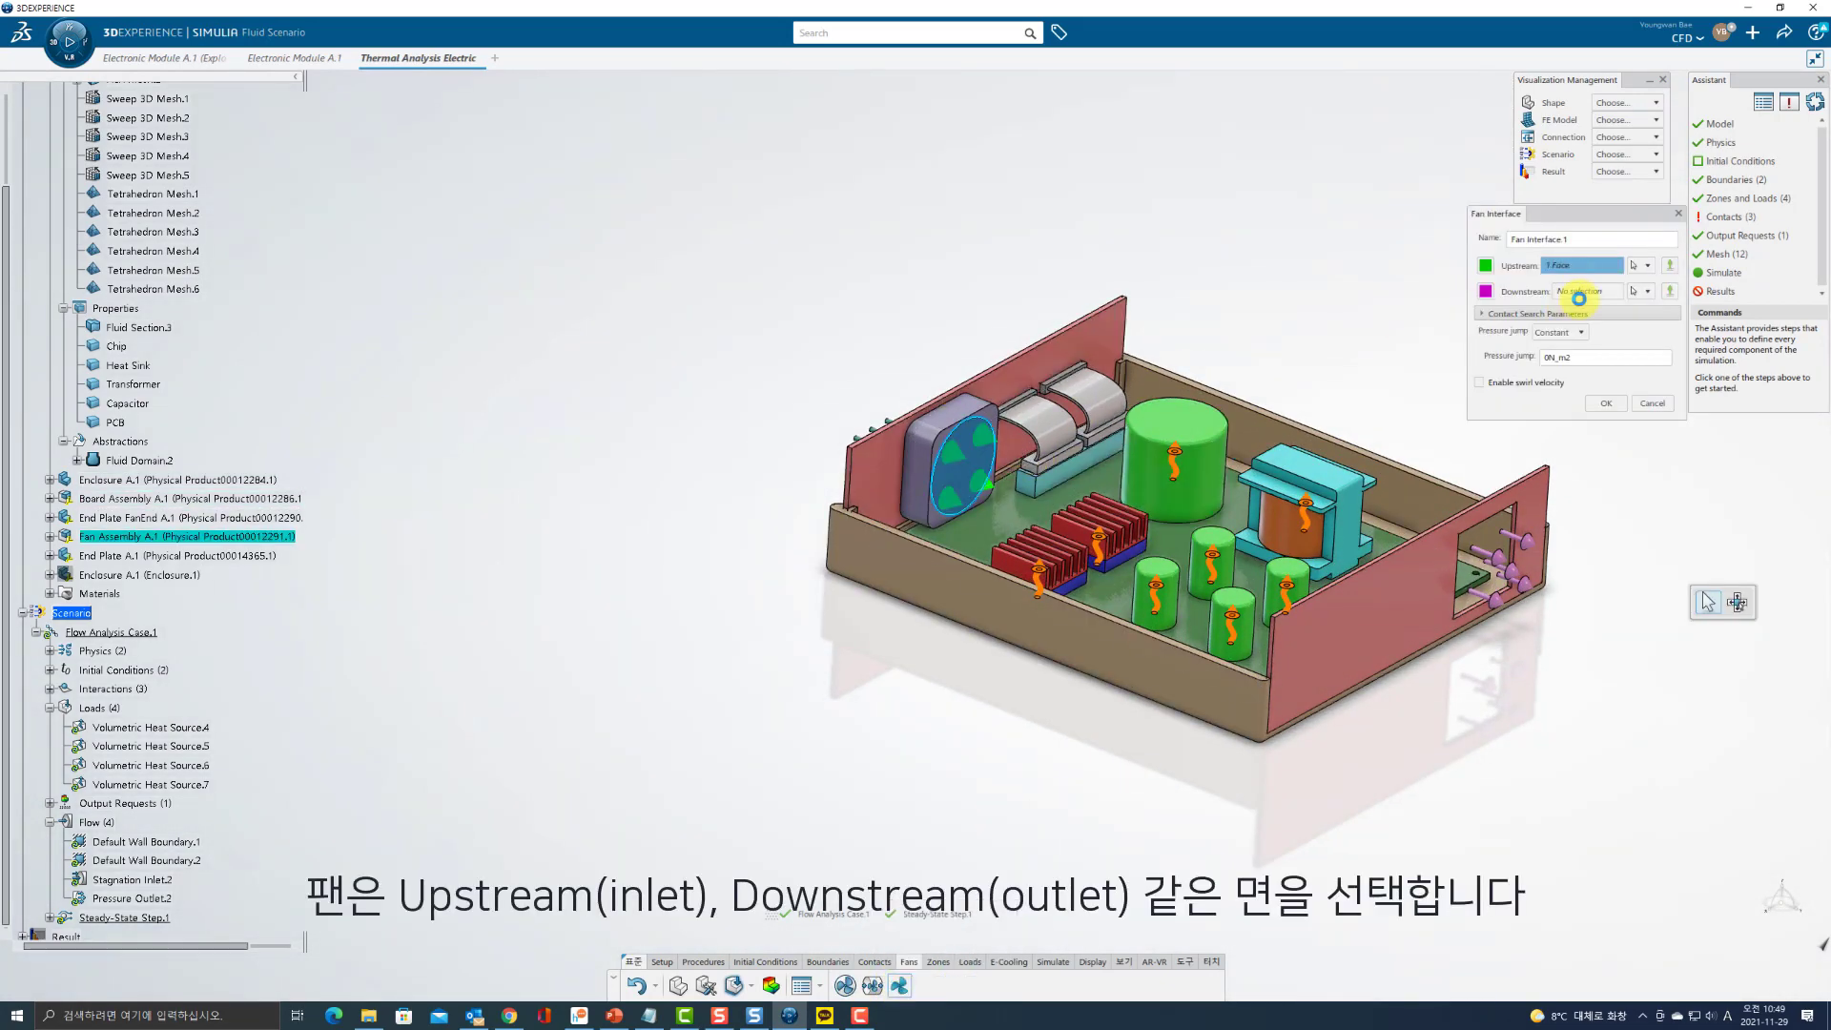
left_click(1584, 292)
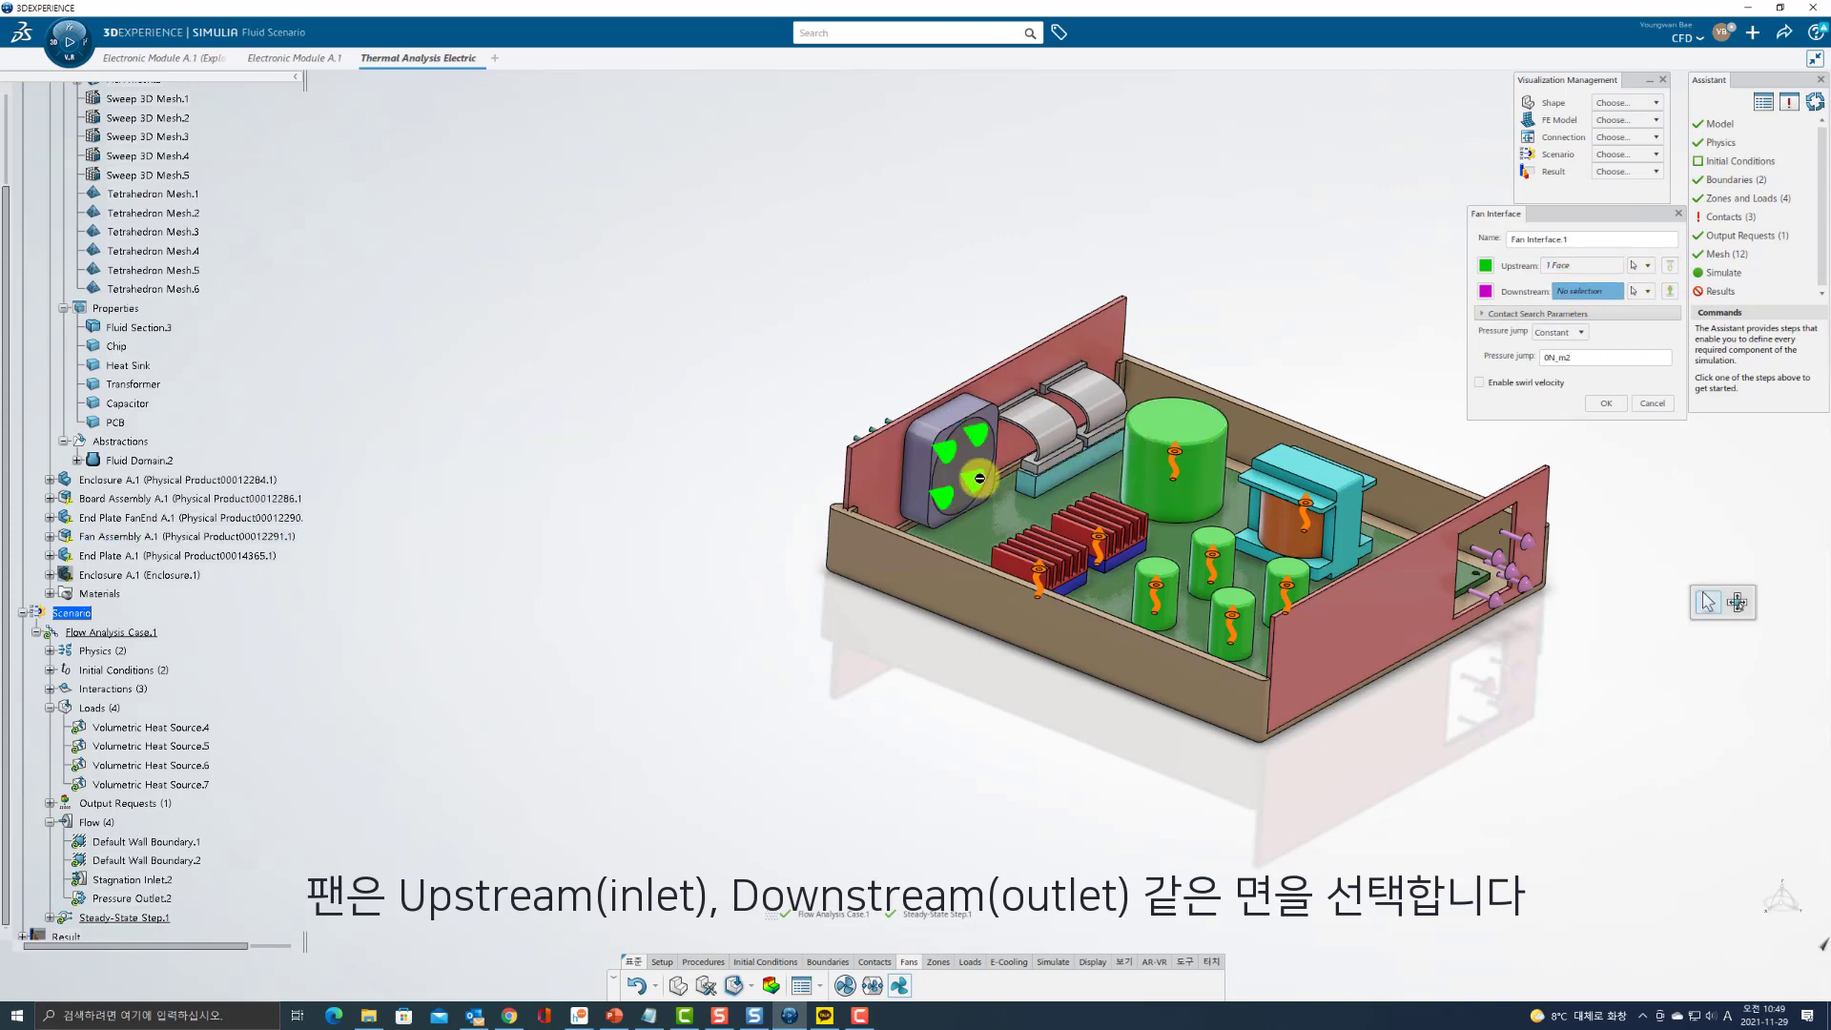
Set the fan interface's pressure jump to Fan curve and import the curve from the electronics module fan pressure Excel file.
left_click(1553, 333)
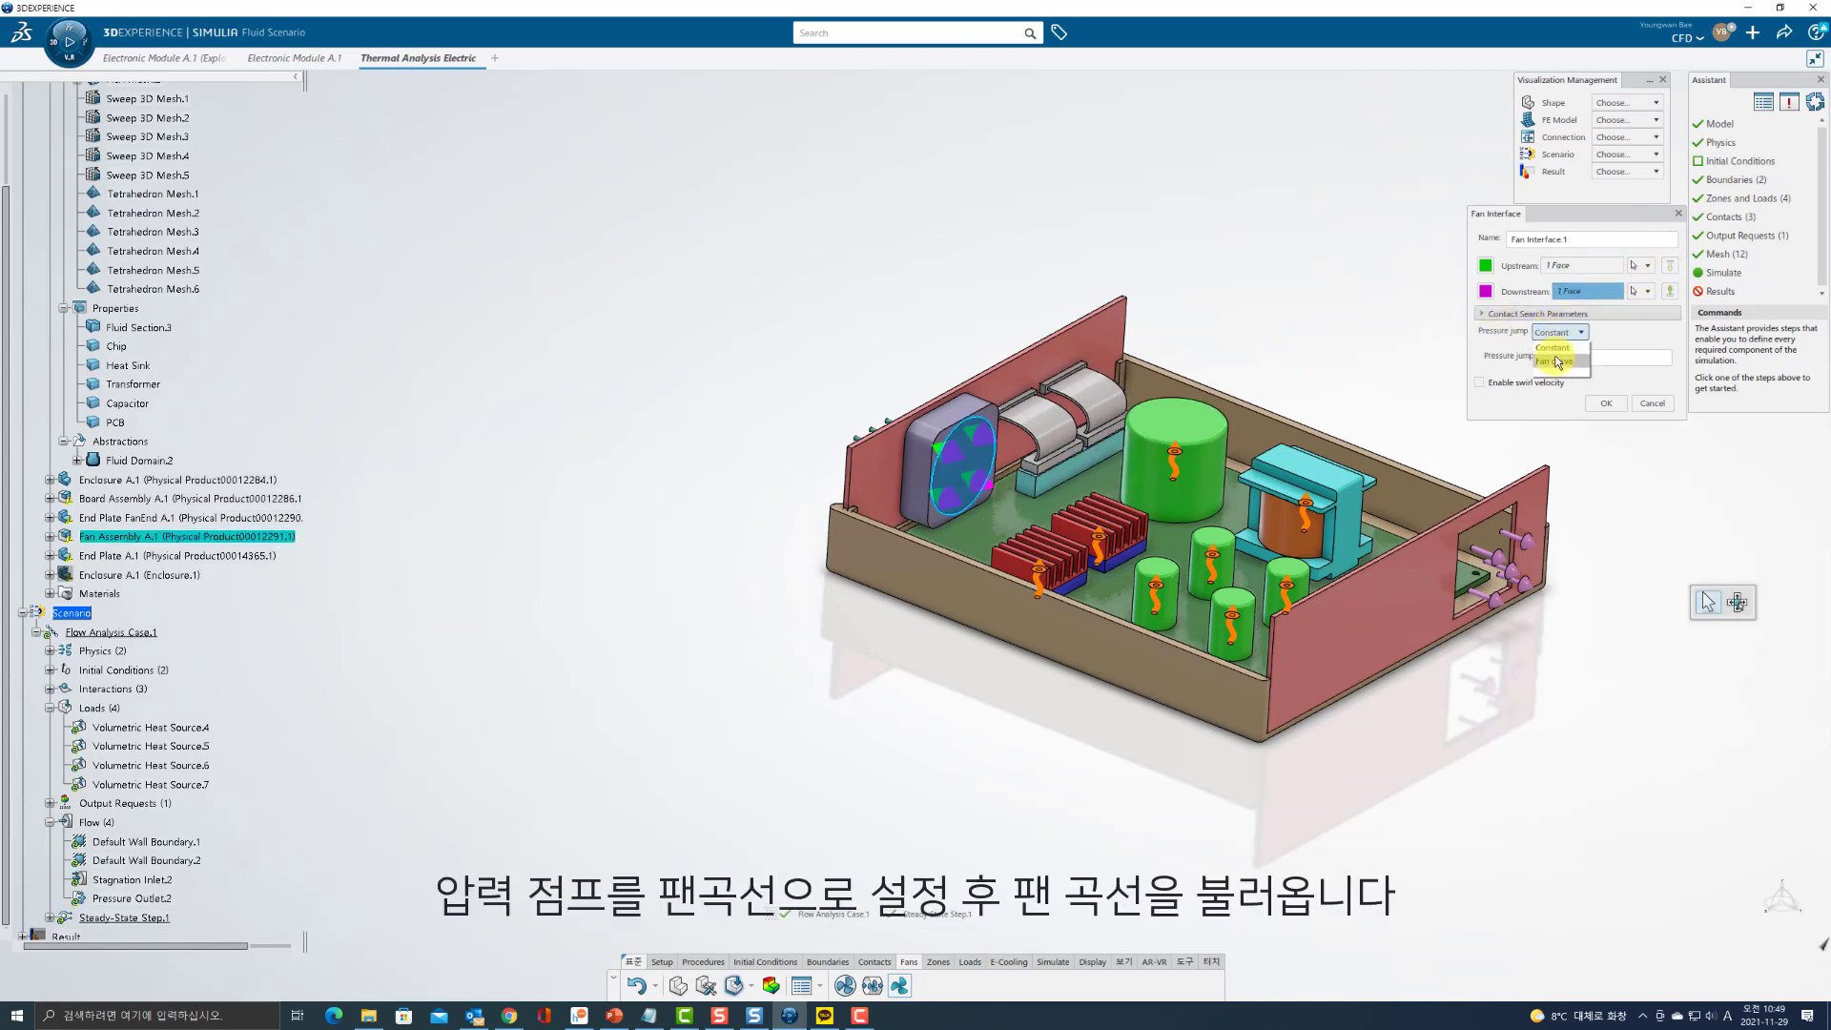
left_click(1556, 362)
right_click(1495, 382)
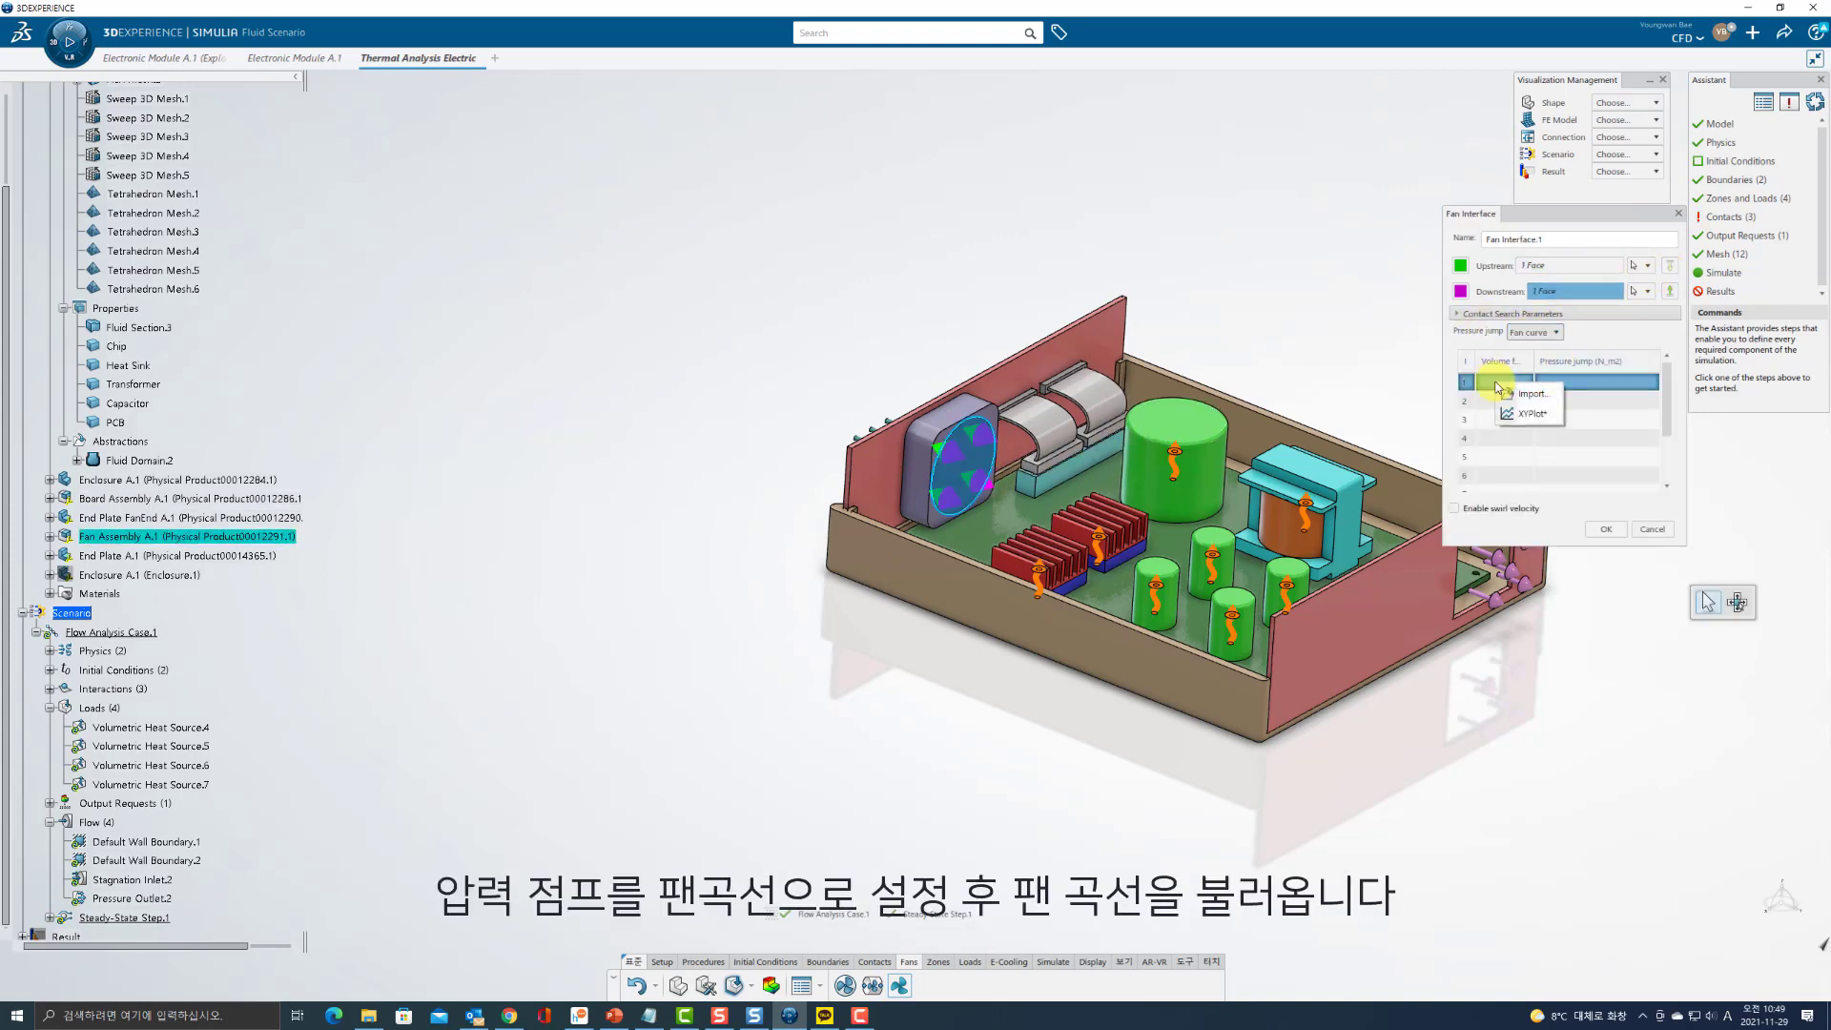
left_click(1526, 394)
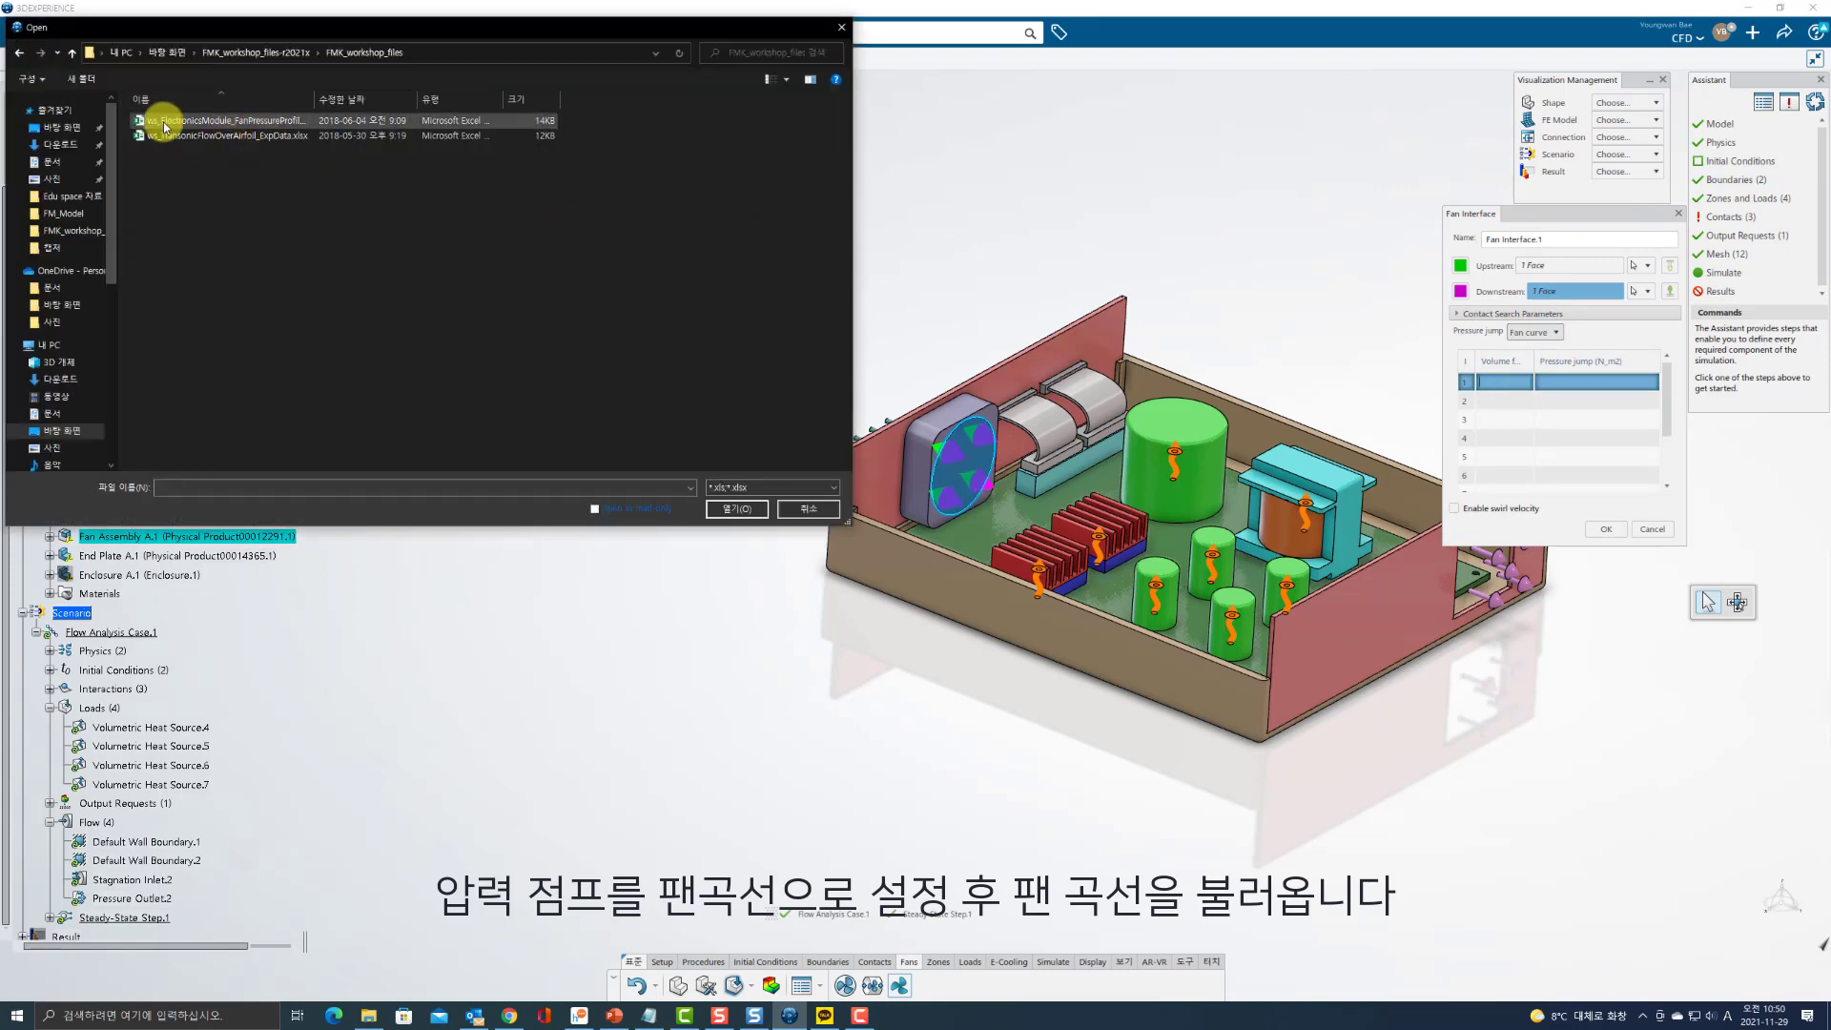
left_click(246, 123)
double_click(246, 123)
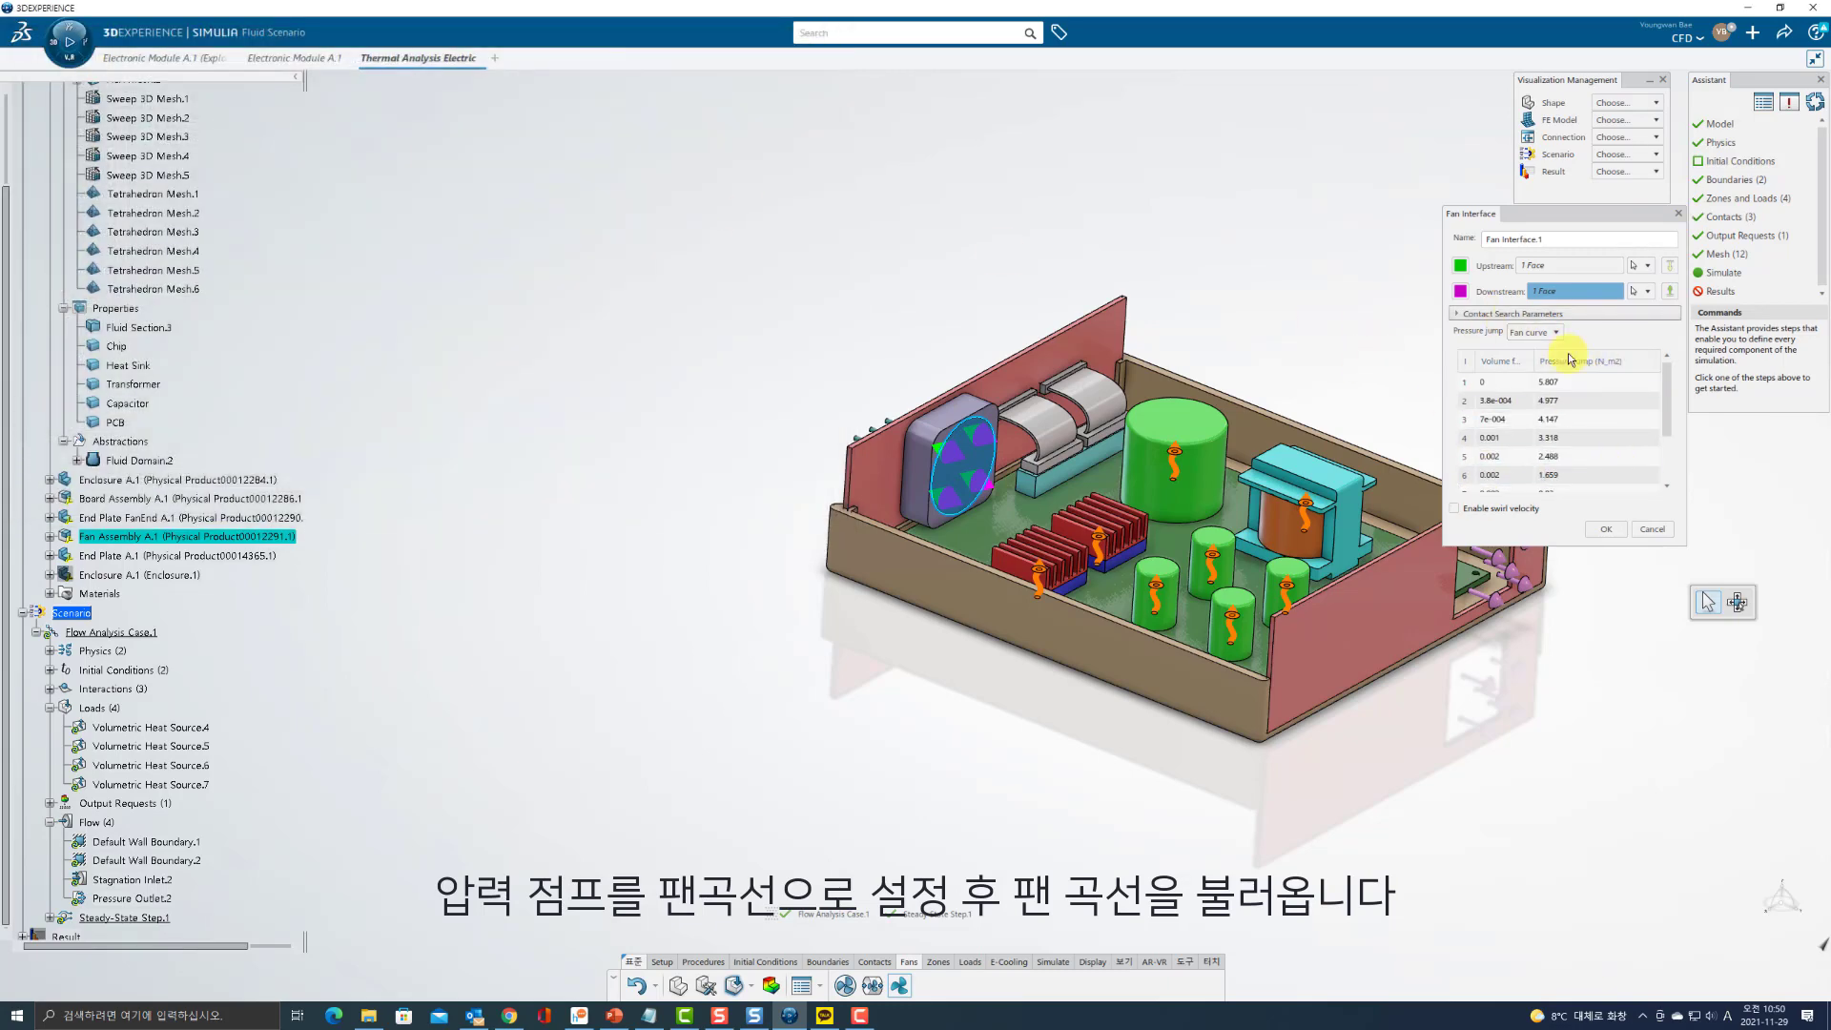
Review the imported fan curve values and create the fan interface.
mouse_move(1666, 391)
left_mouse_down()
mouse_move(1666, 444)
mouse_move(1669, 381)
left_mouse_up()
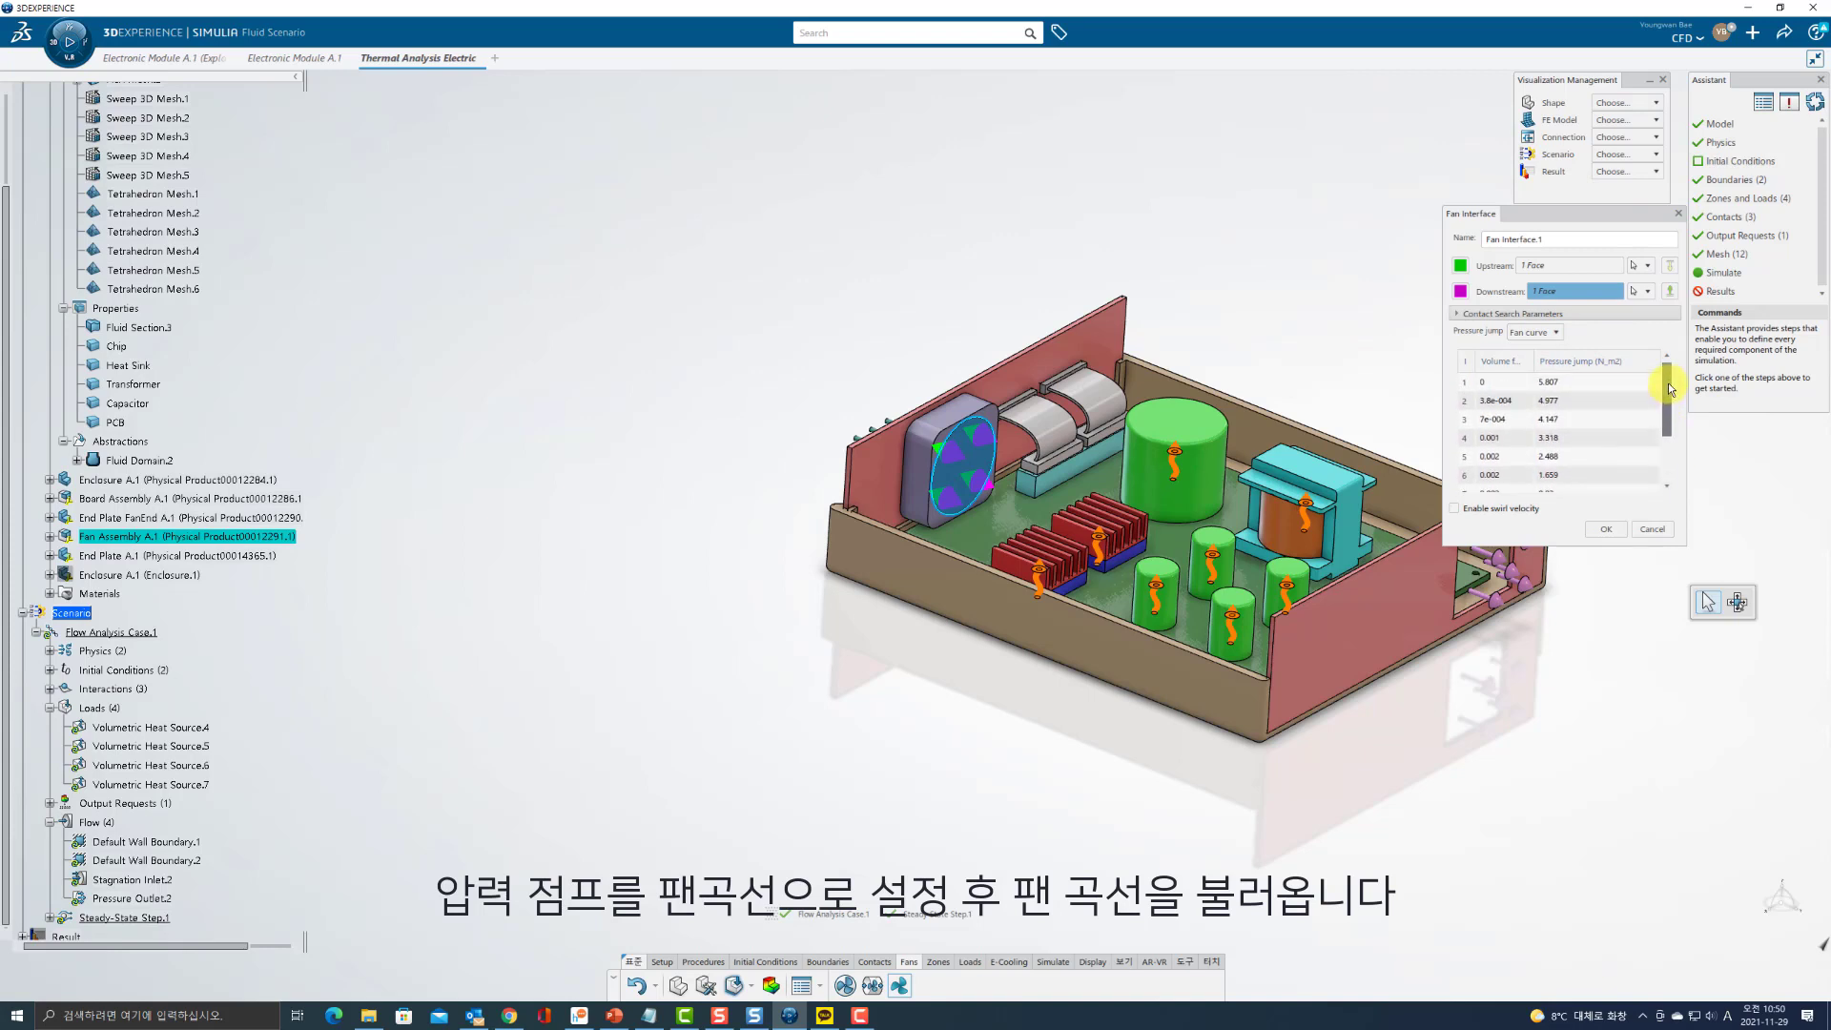
left_click(1606, 529)
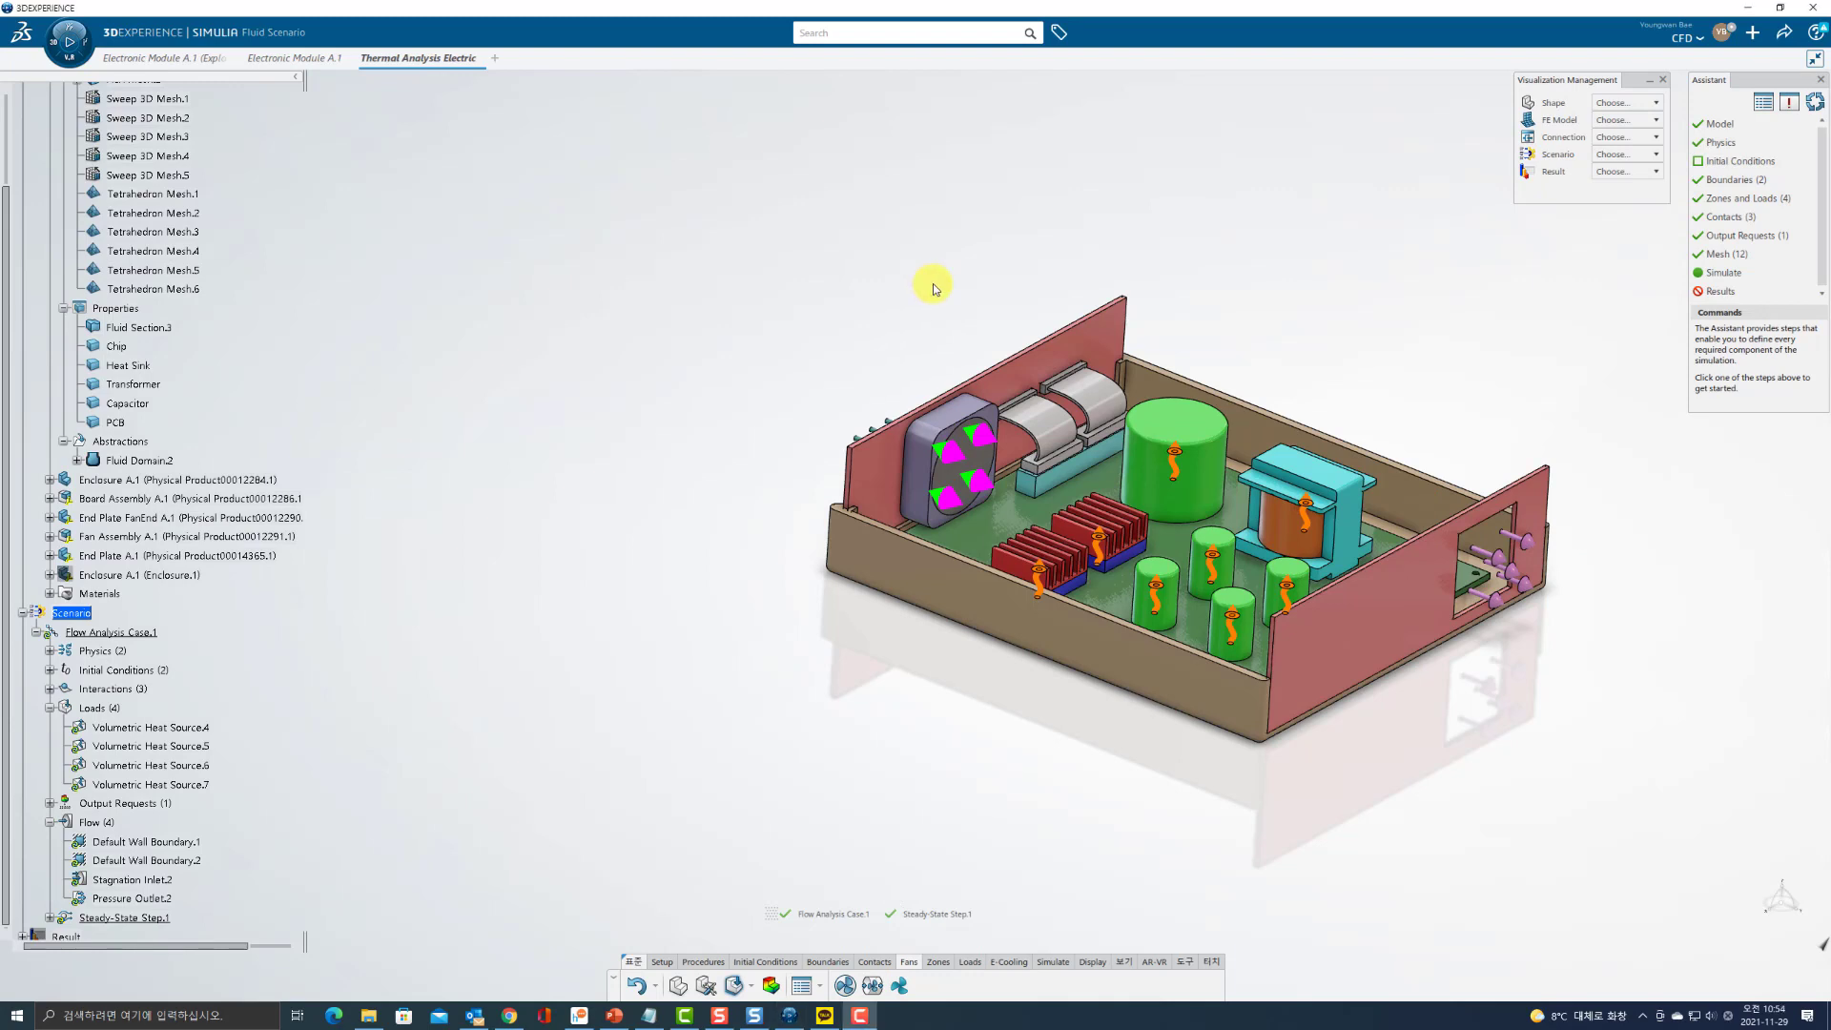
Open the Feature Manager and set the temperature of Fluid Physics.1 Defaults to 290 Kdeg.
right_click(933, 283)
left_click(1021, 412)
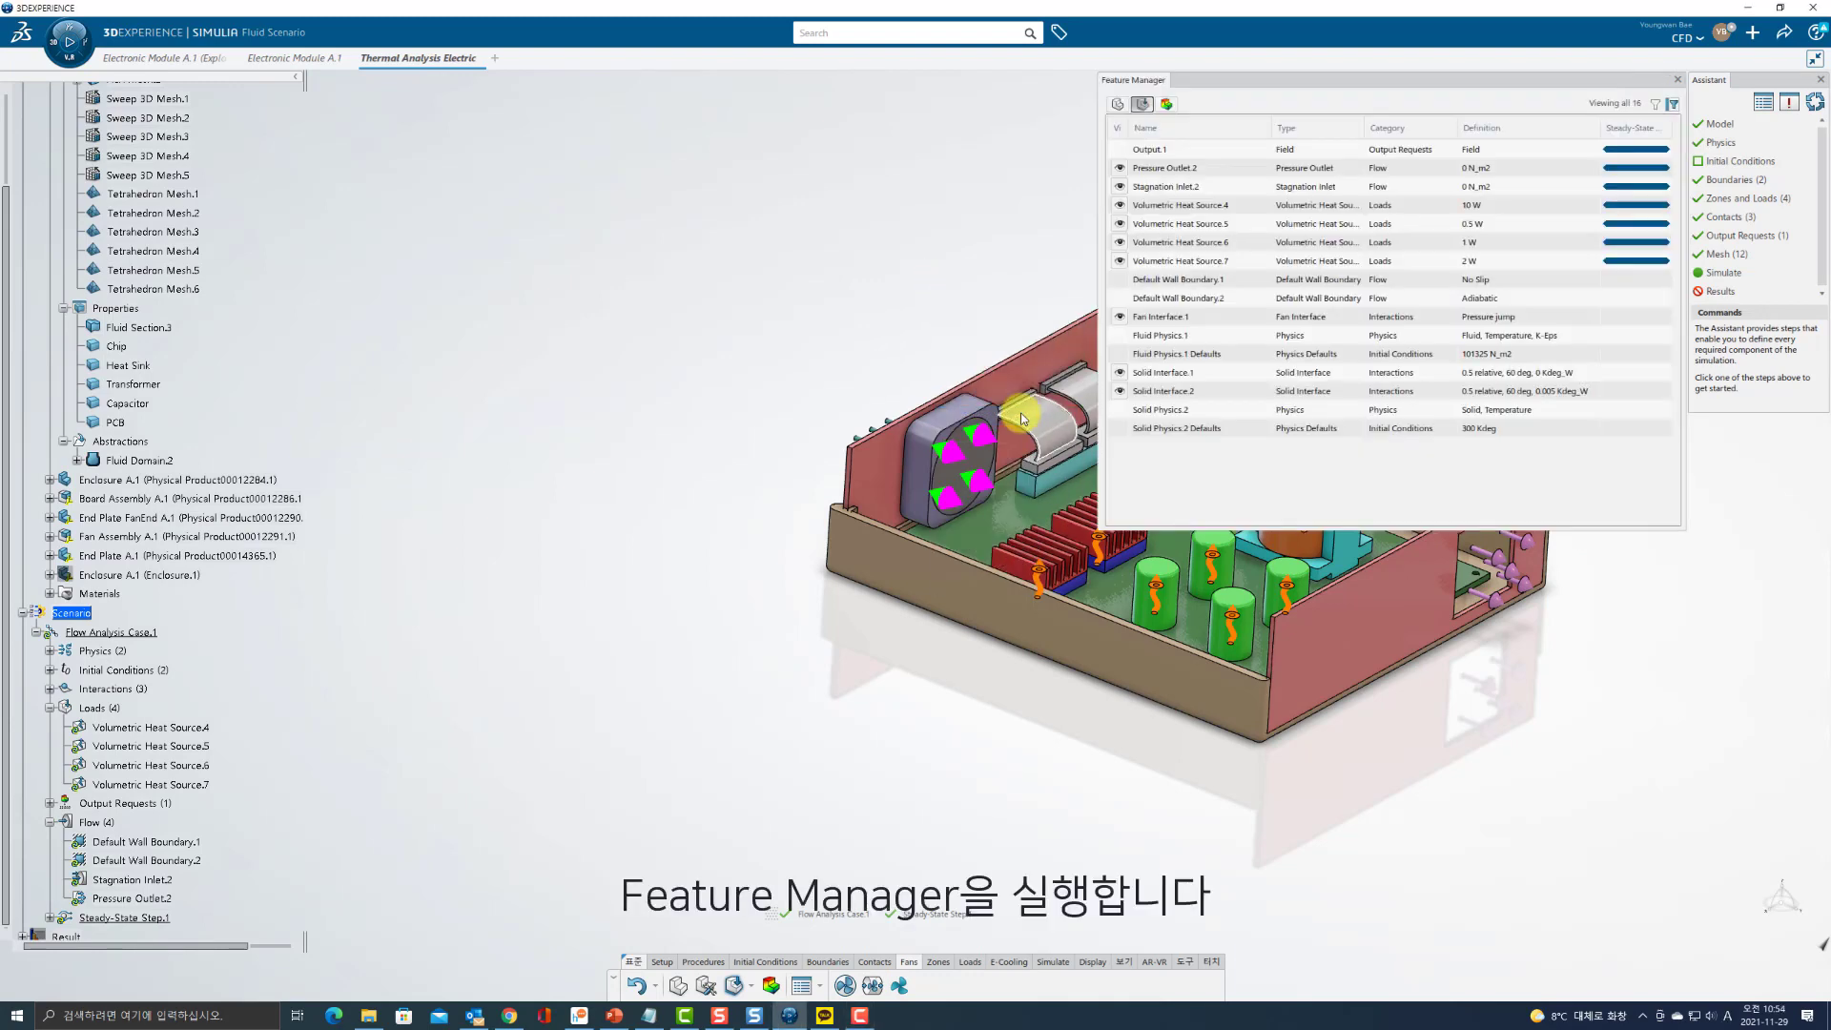
left_click(1208, 357)
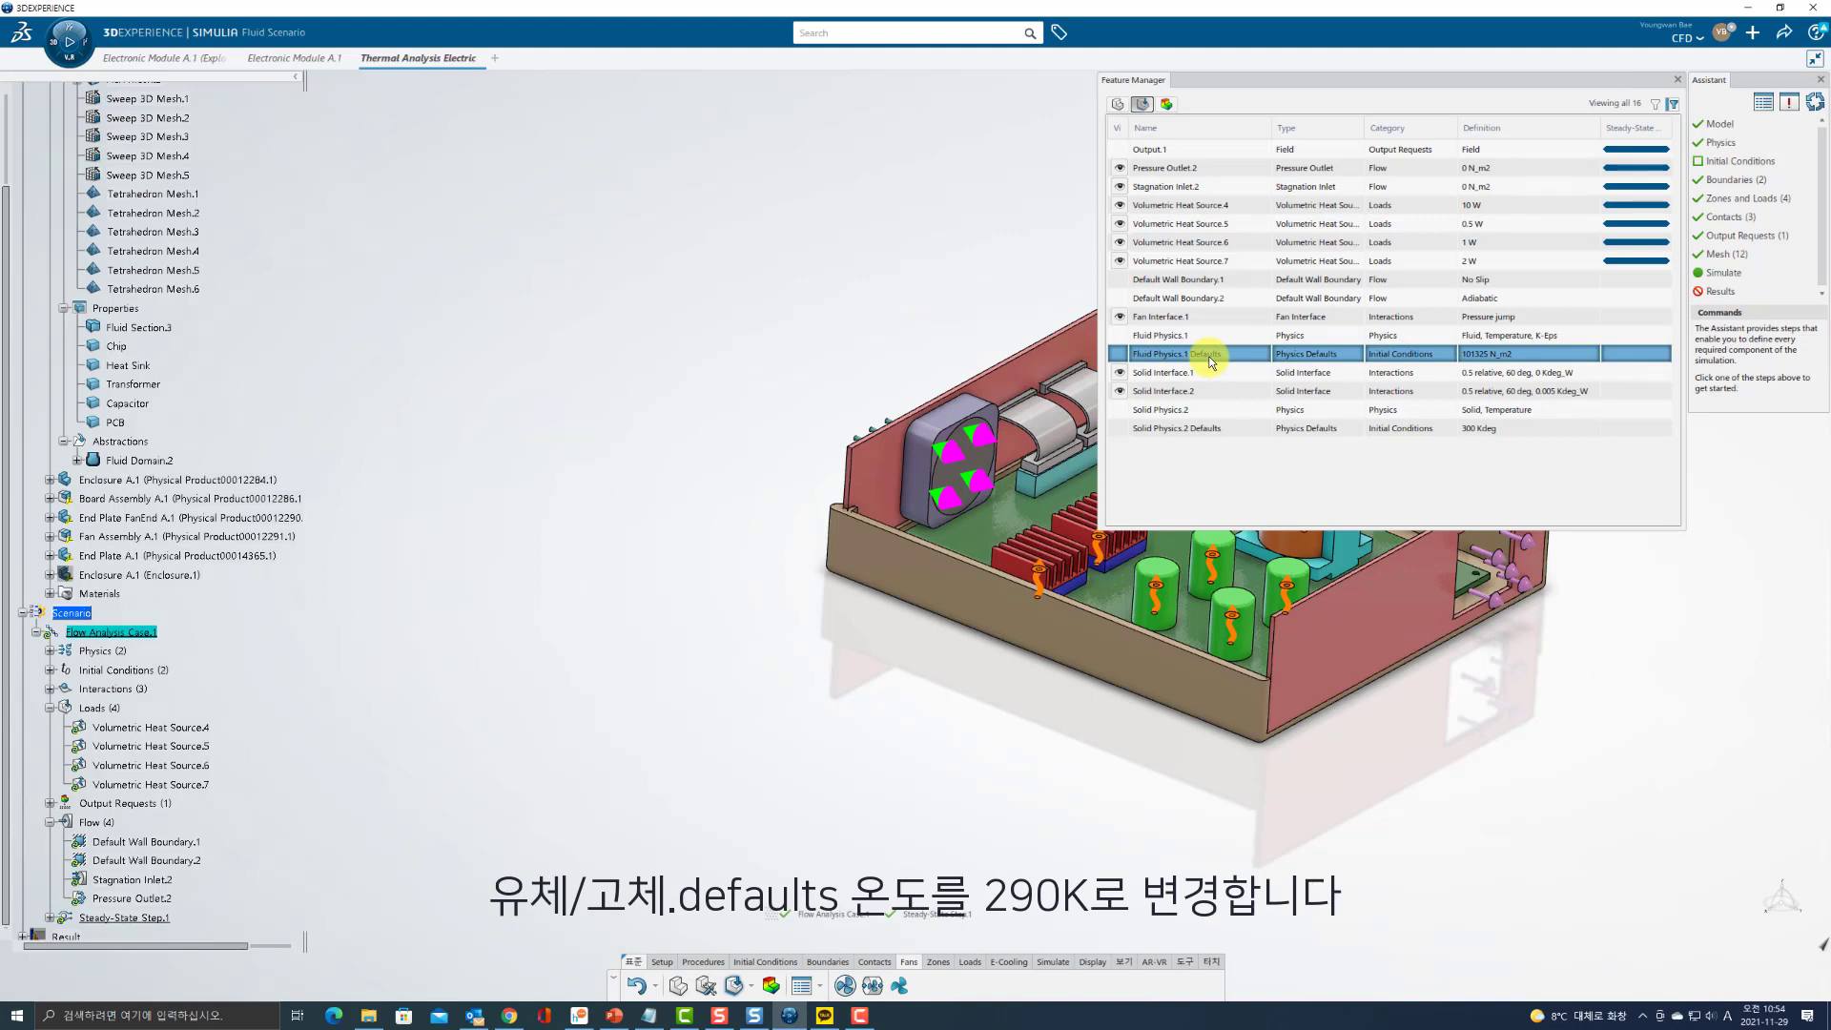
double_click(1208, 356)
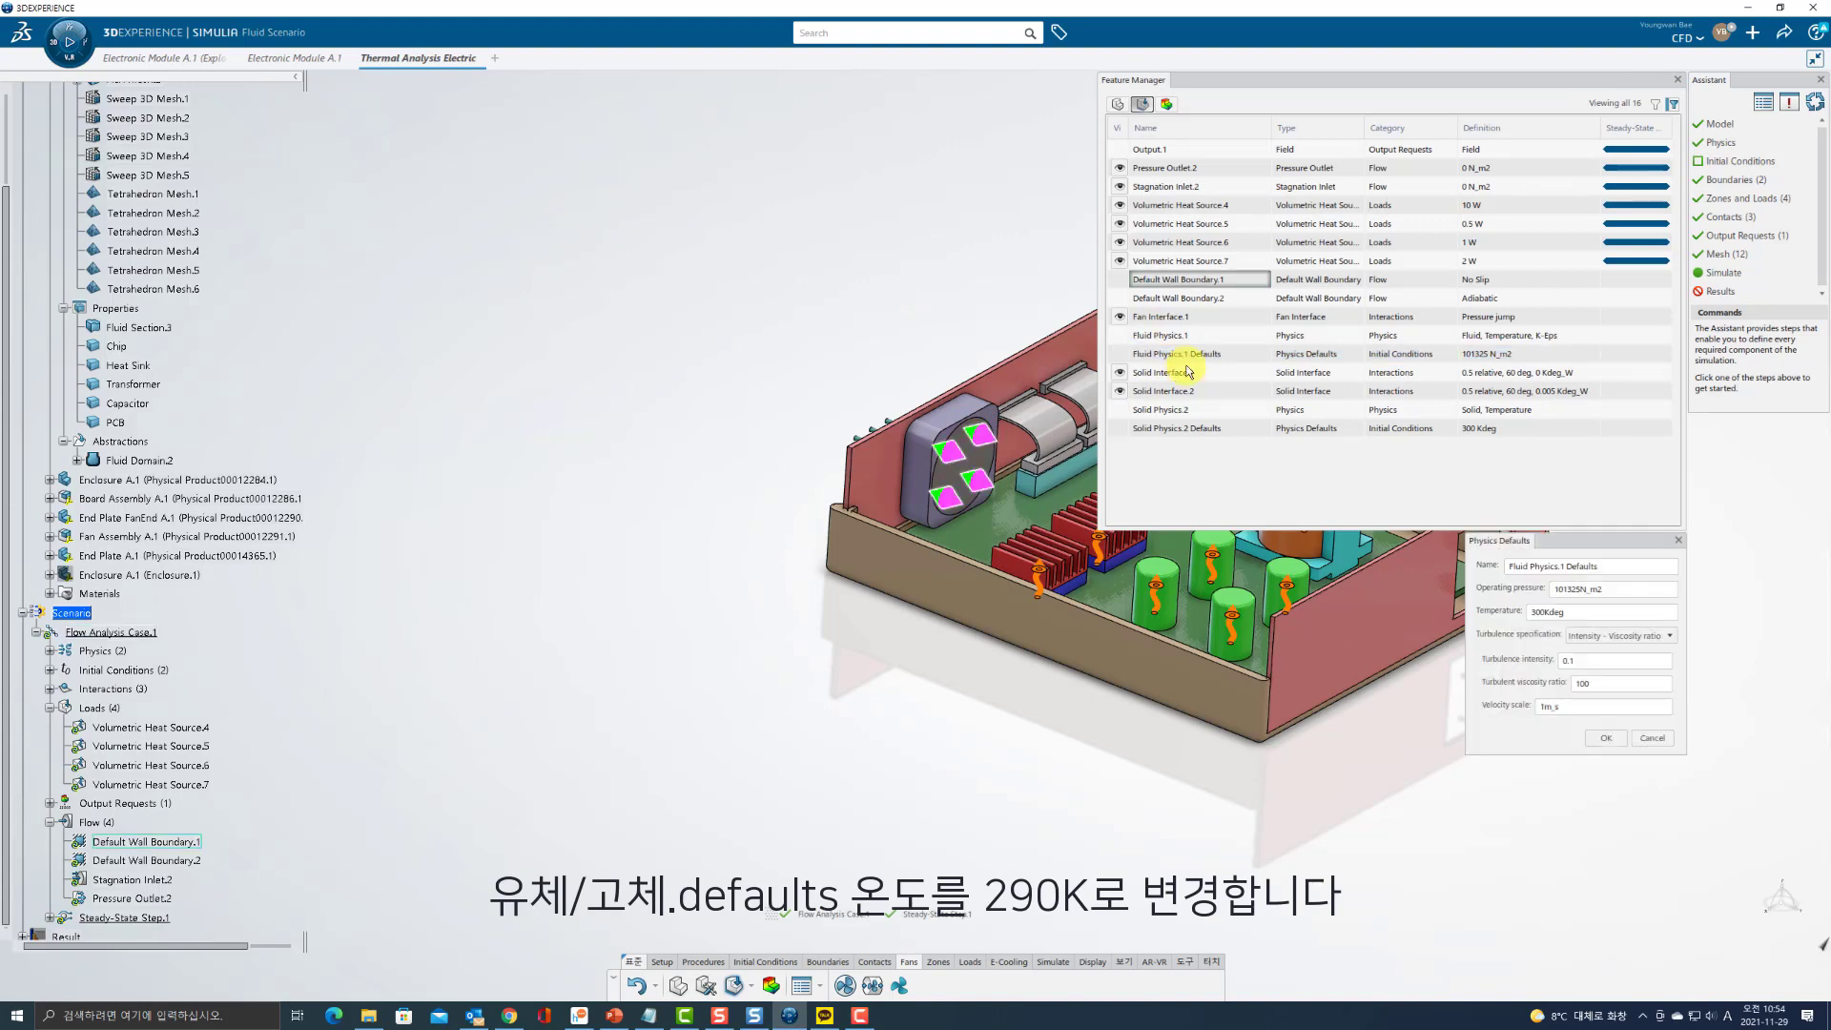
left_click(1544, 613)
left_click_drag(1545, 614, 1521, 614)
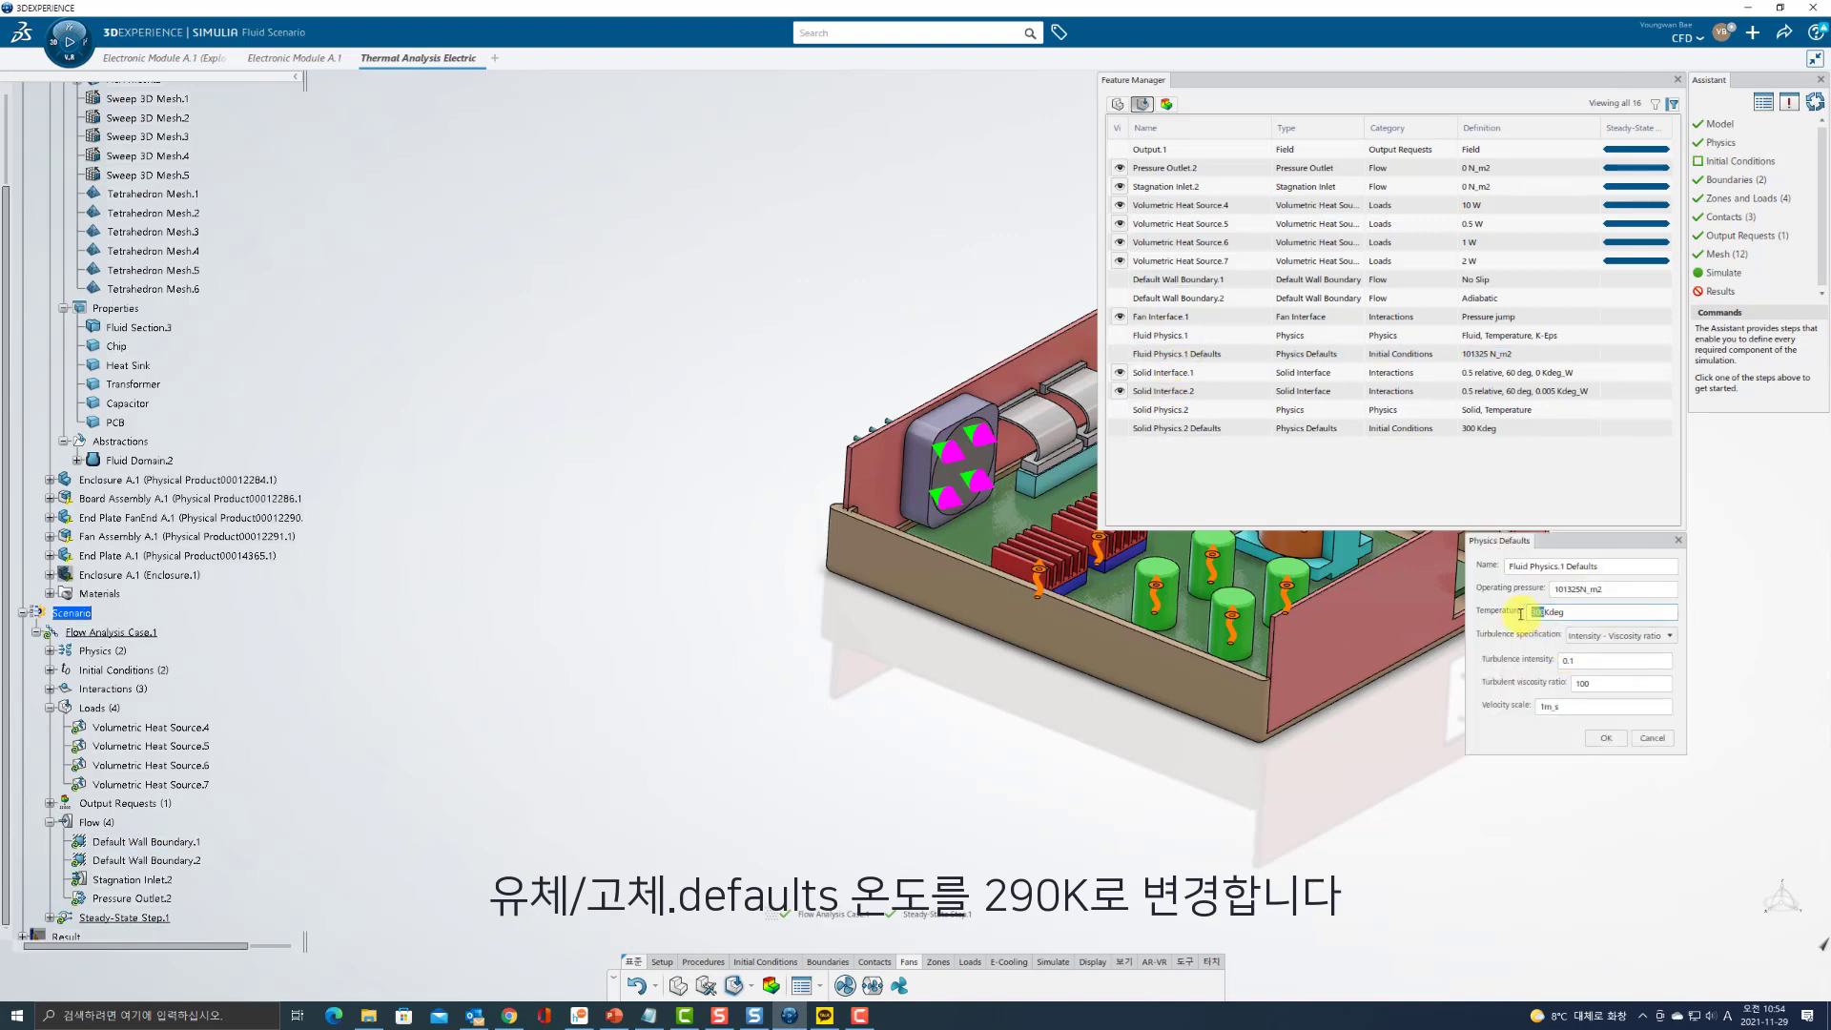
type("290")
left_click(1606, 739)
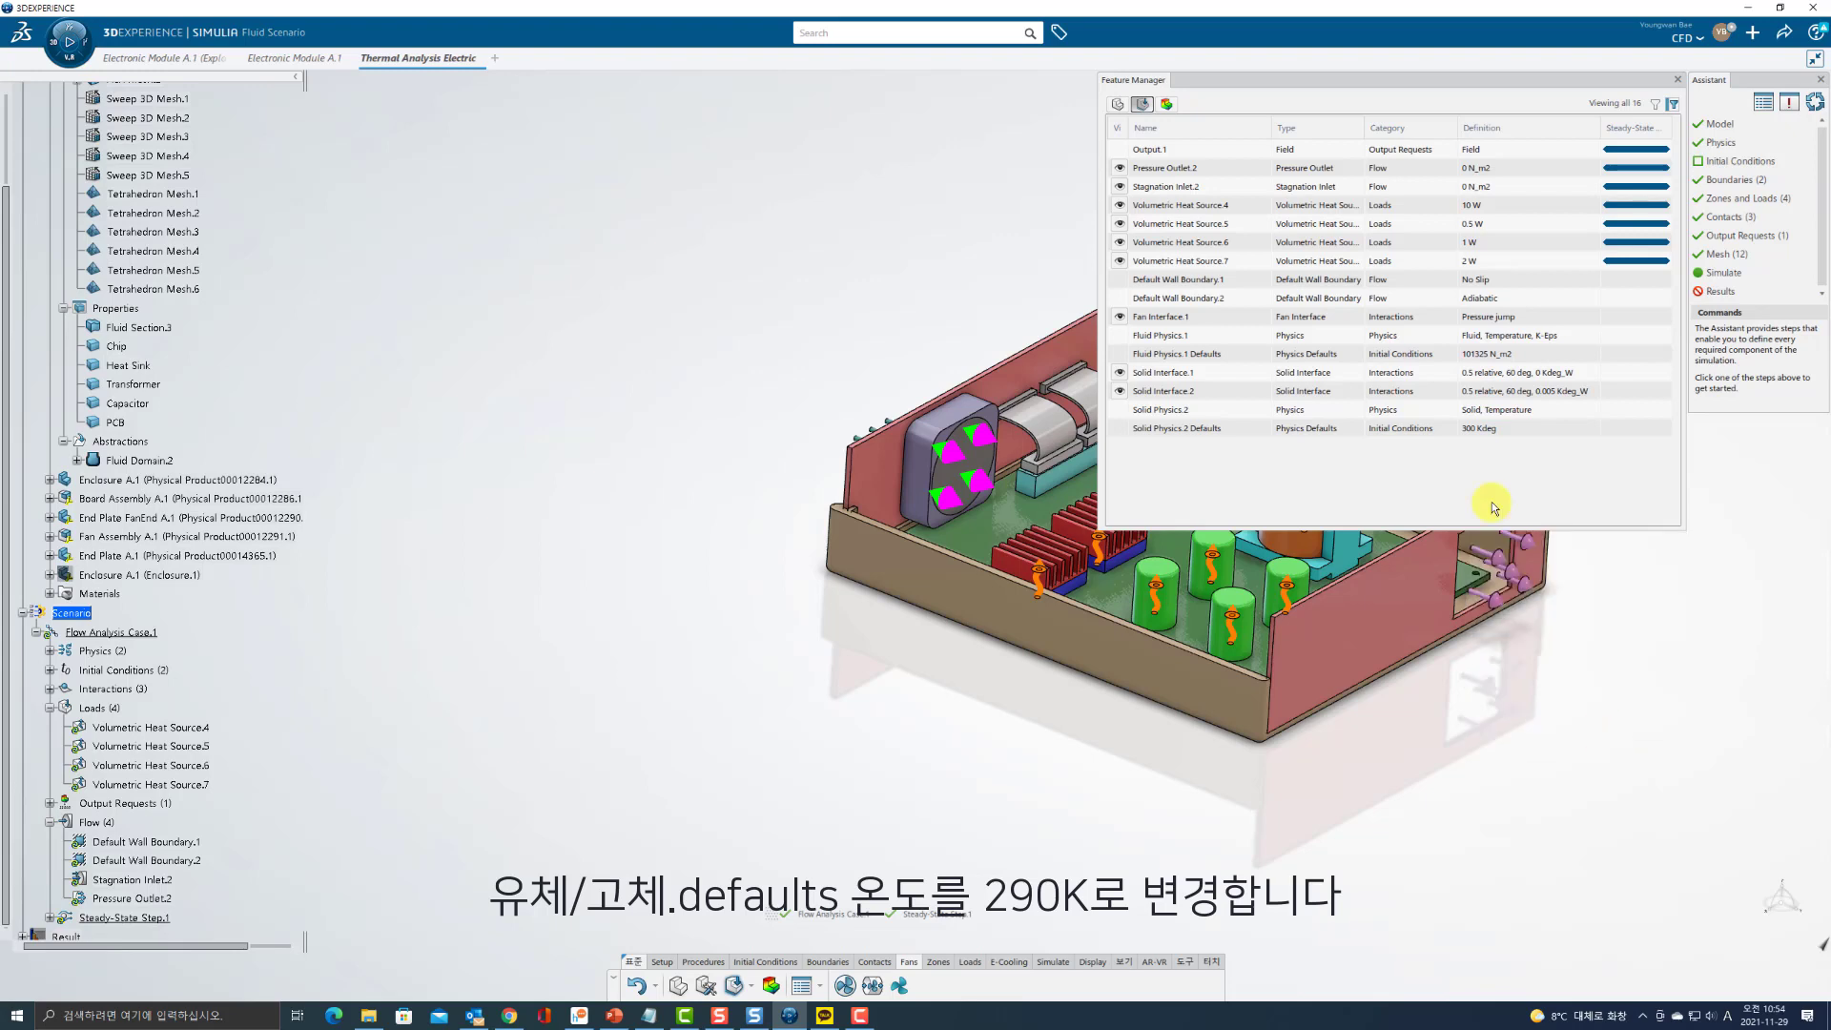
Set the temperature of Solid Physics.2 Defaults to 290 Kdeg and close the Feature Manager.
double_click(1223, 428)
left_click_drag(1633, 590, 1607, 593)
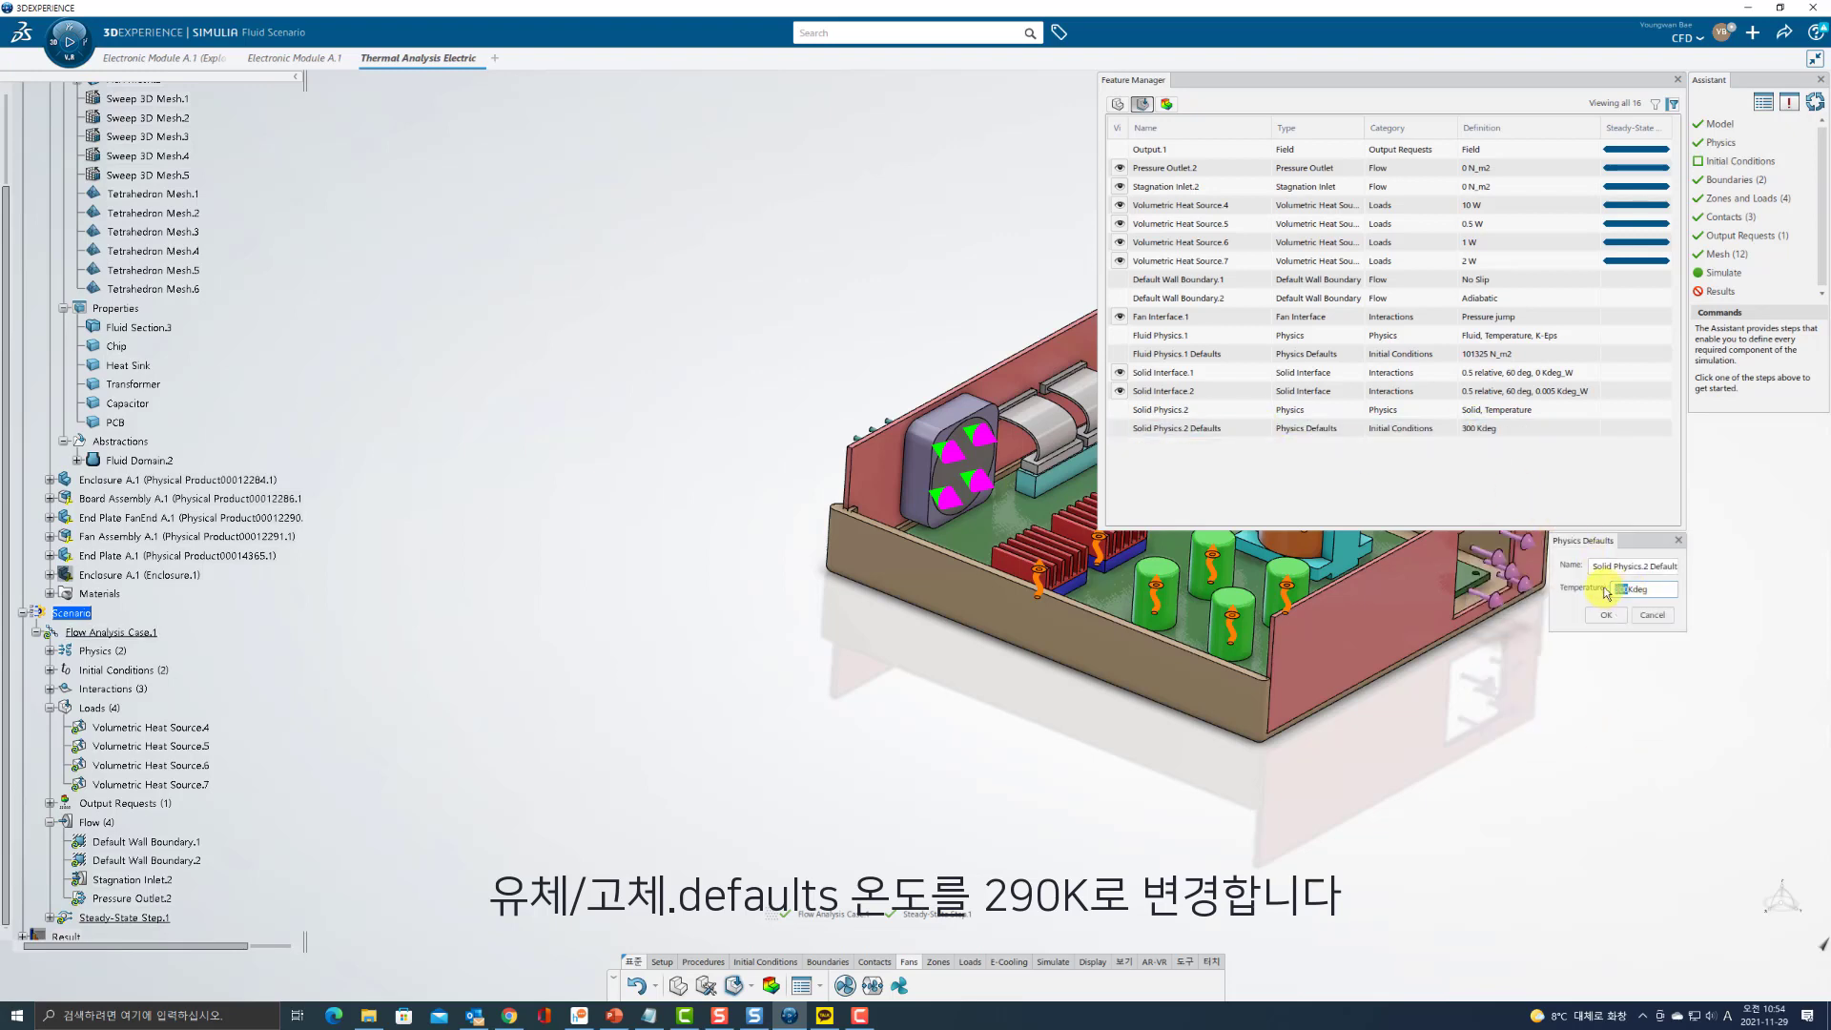
left_click(1608, 616)
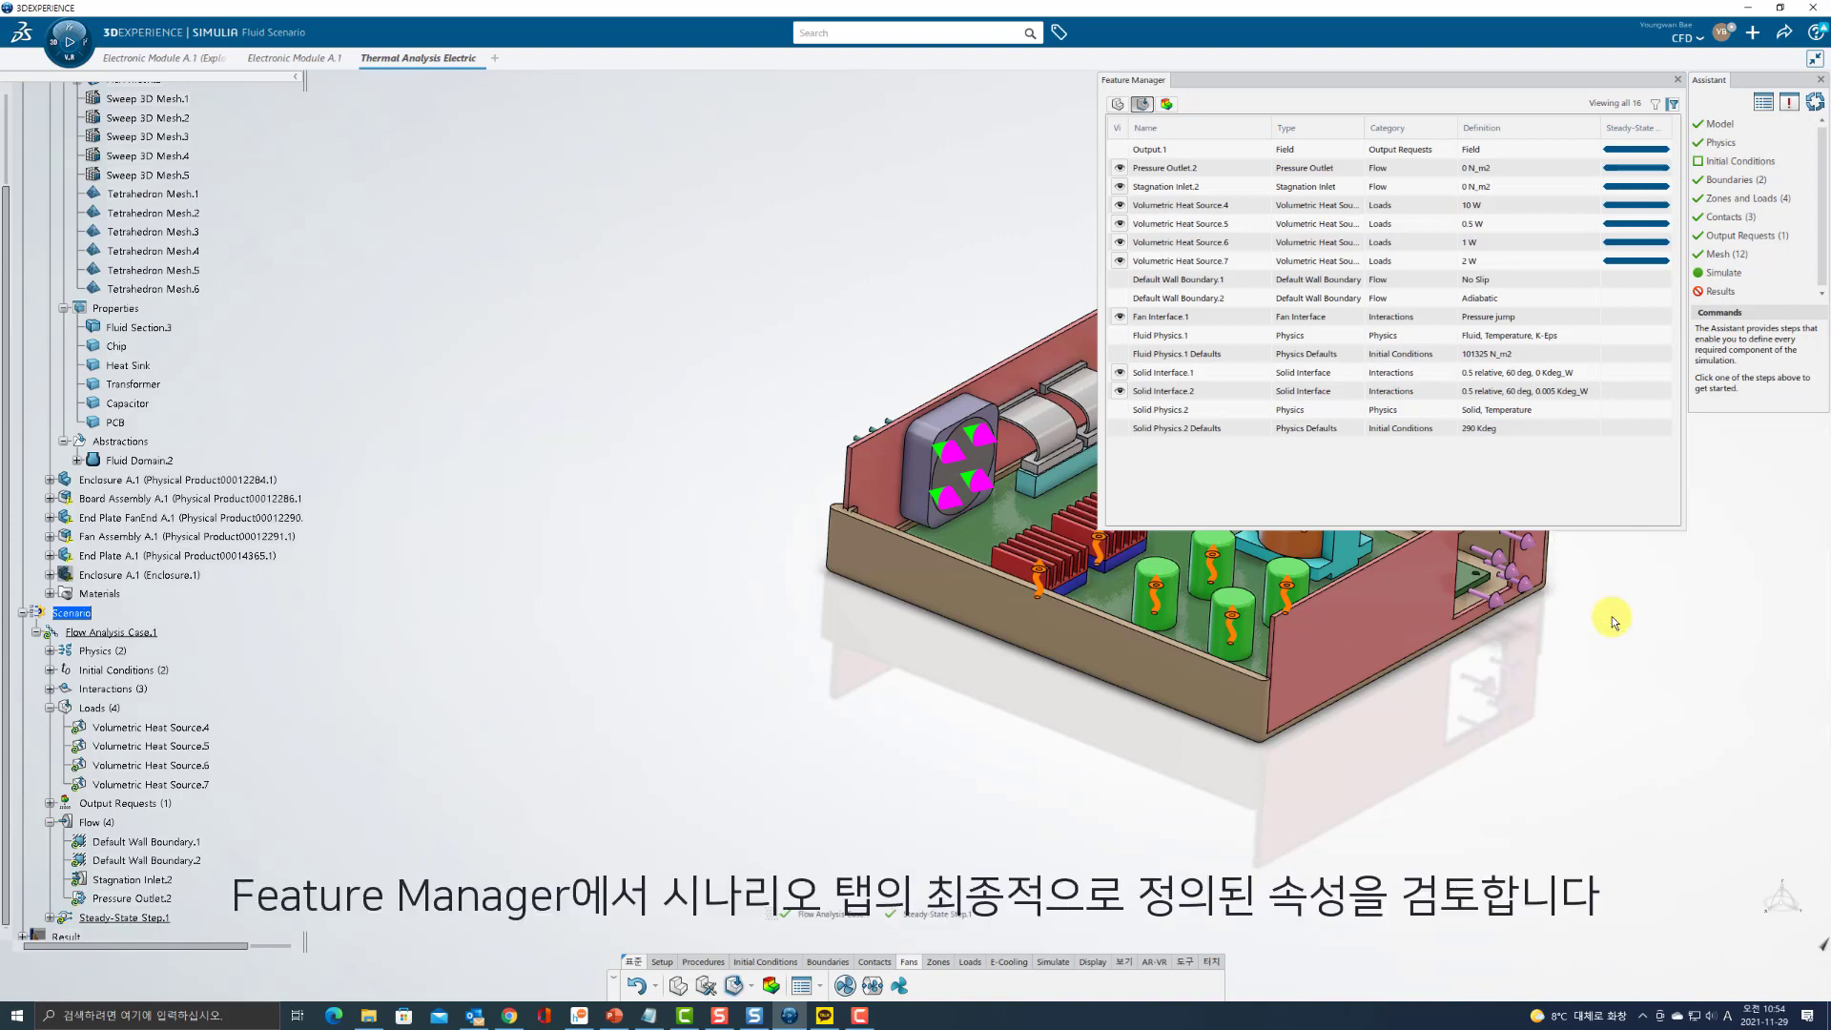
left_click(1678, 81)
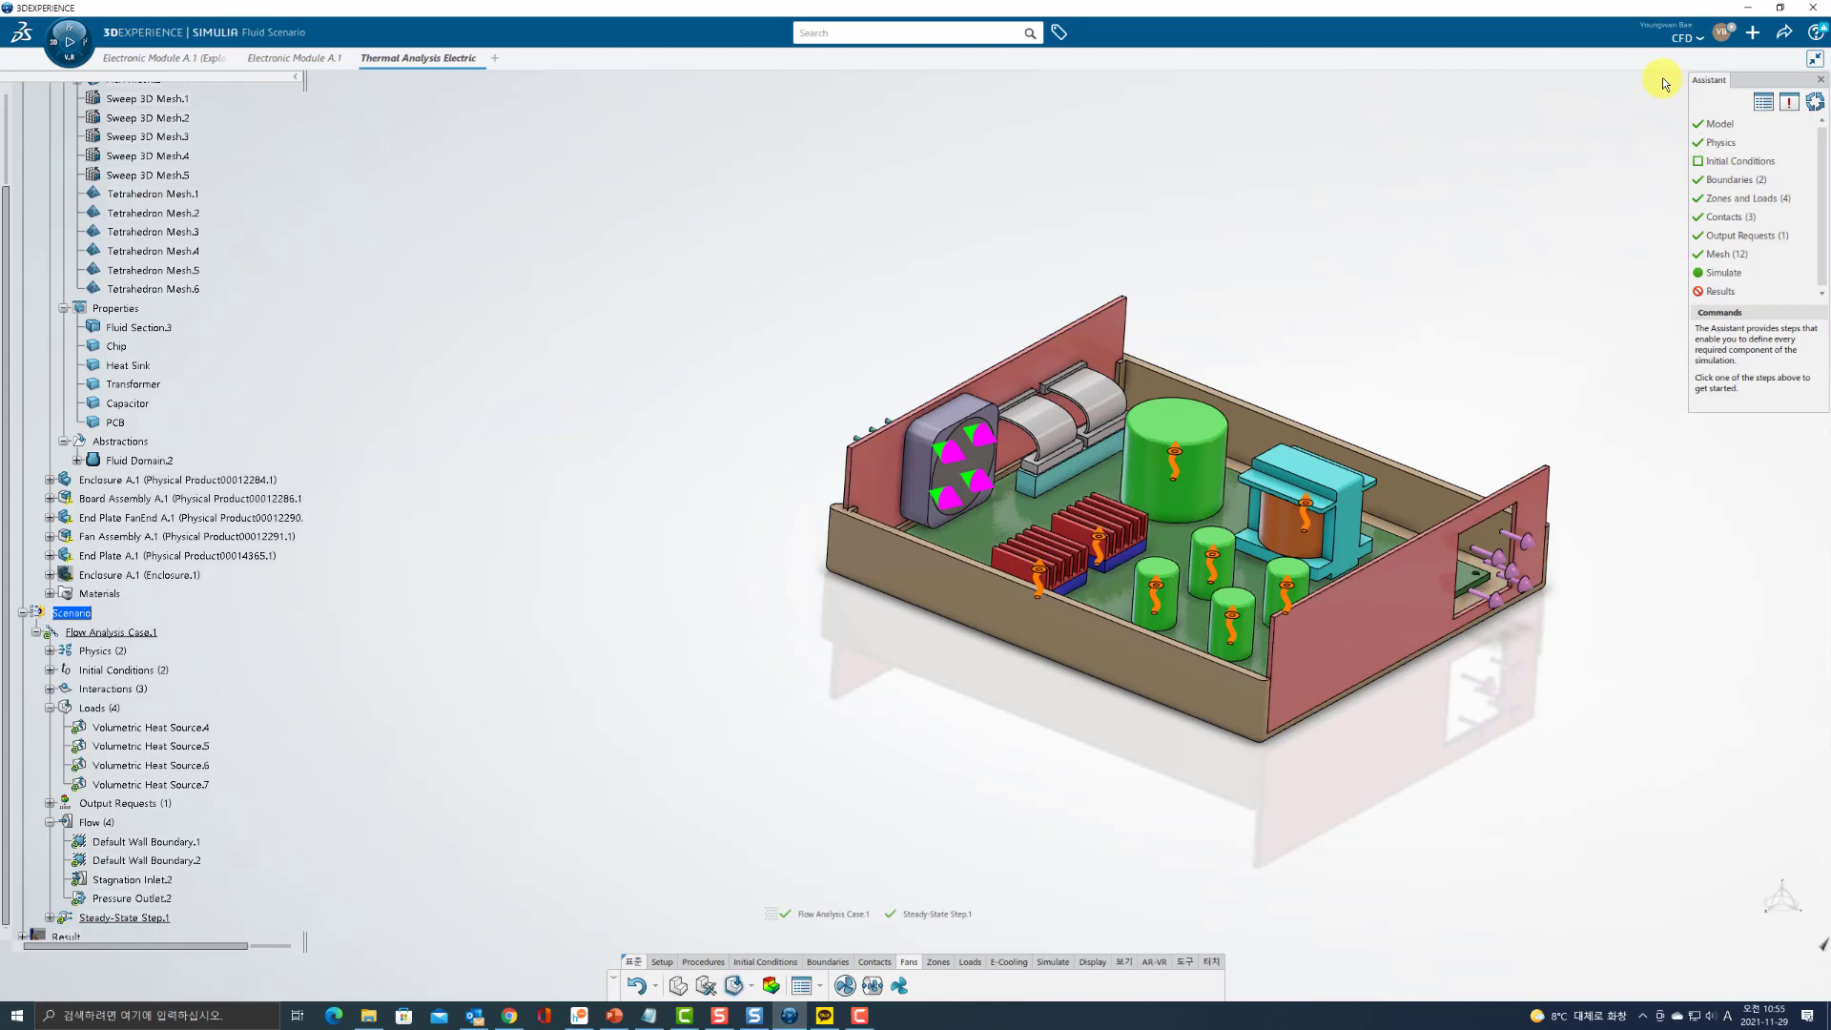
Run the simulation of Flow Analysis Case.1 with Cloud as the location.
left_click(1055, 963)
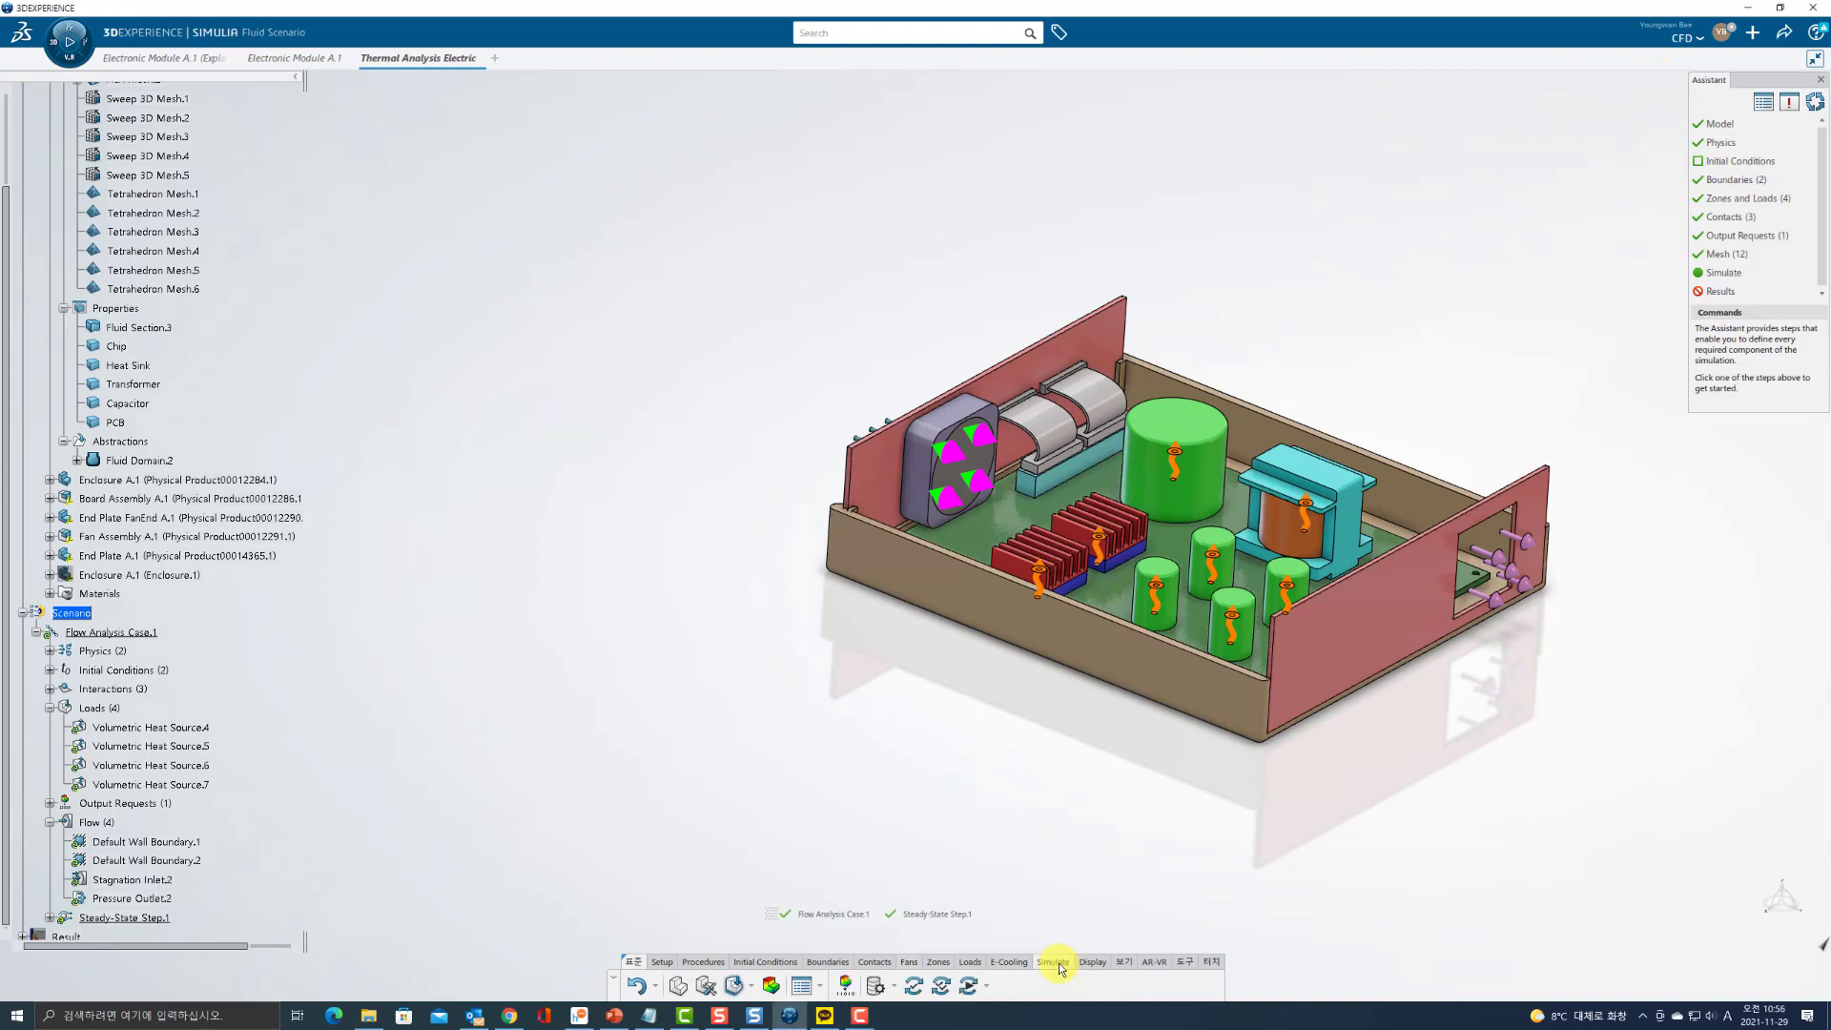
left_click(969, 993)
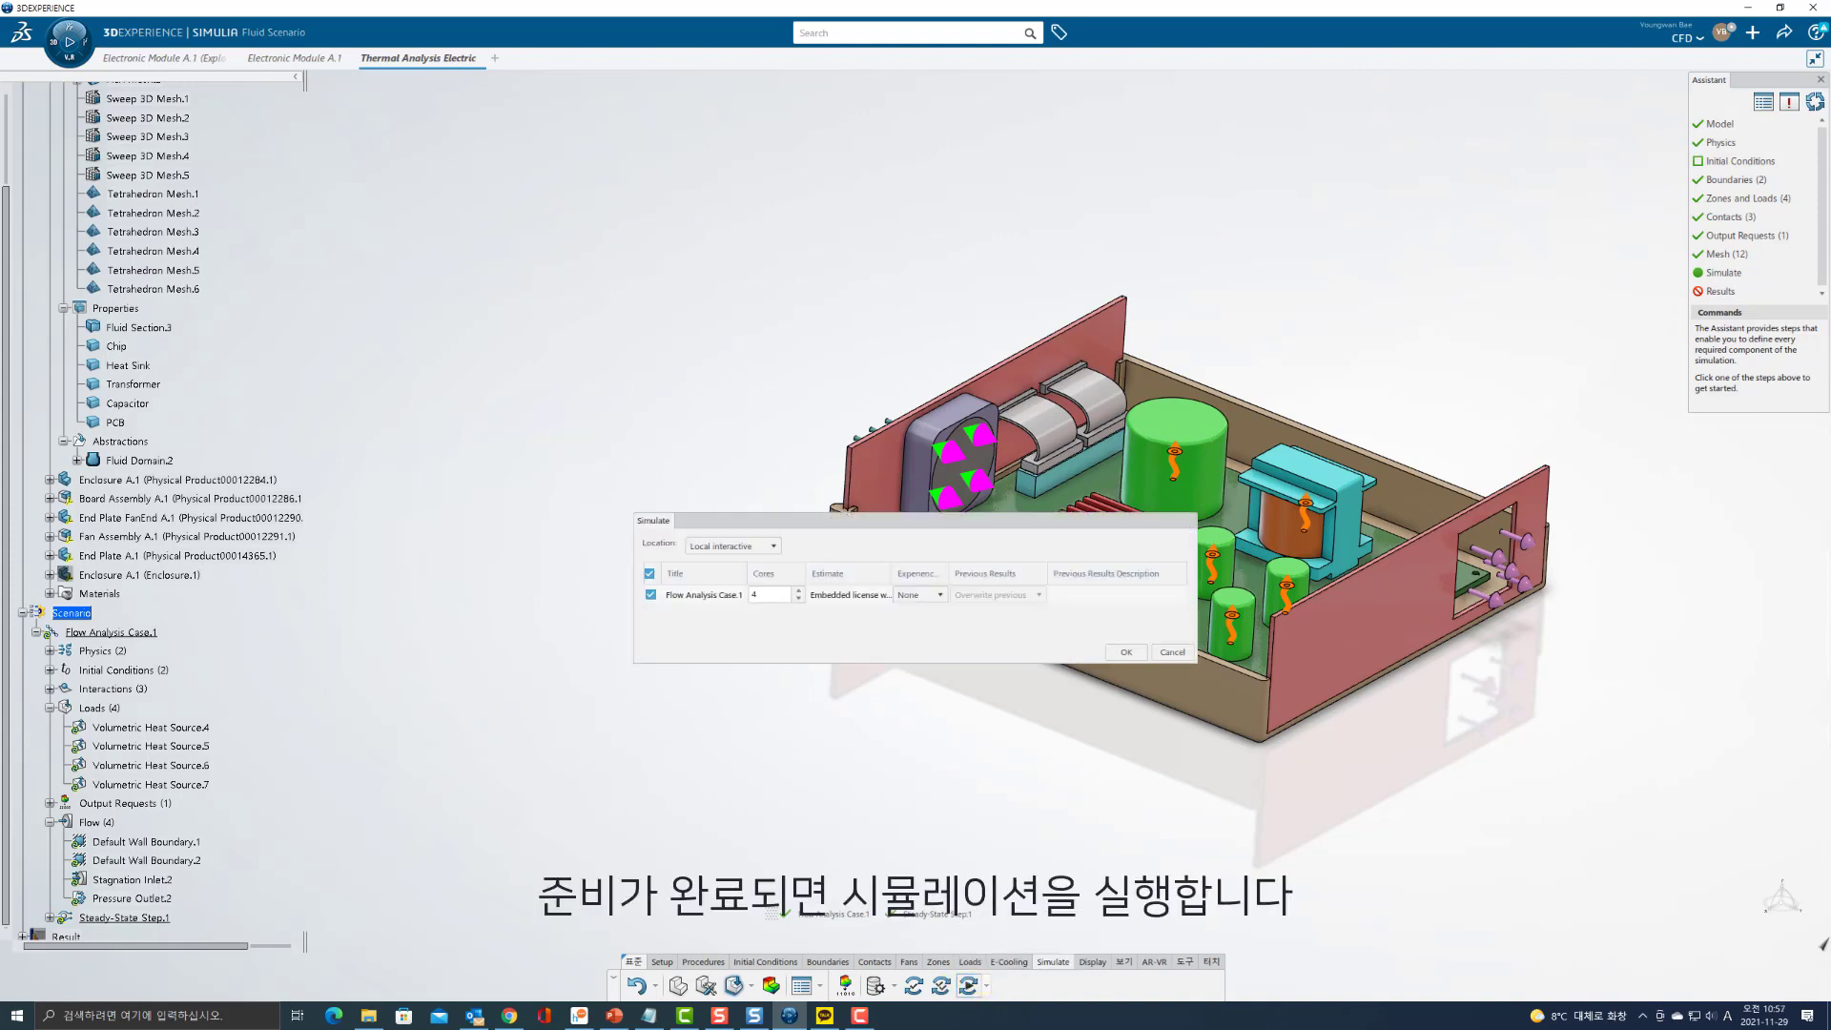
left_click(731, 546)
left_click(725, 588)
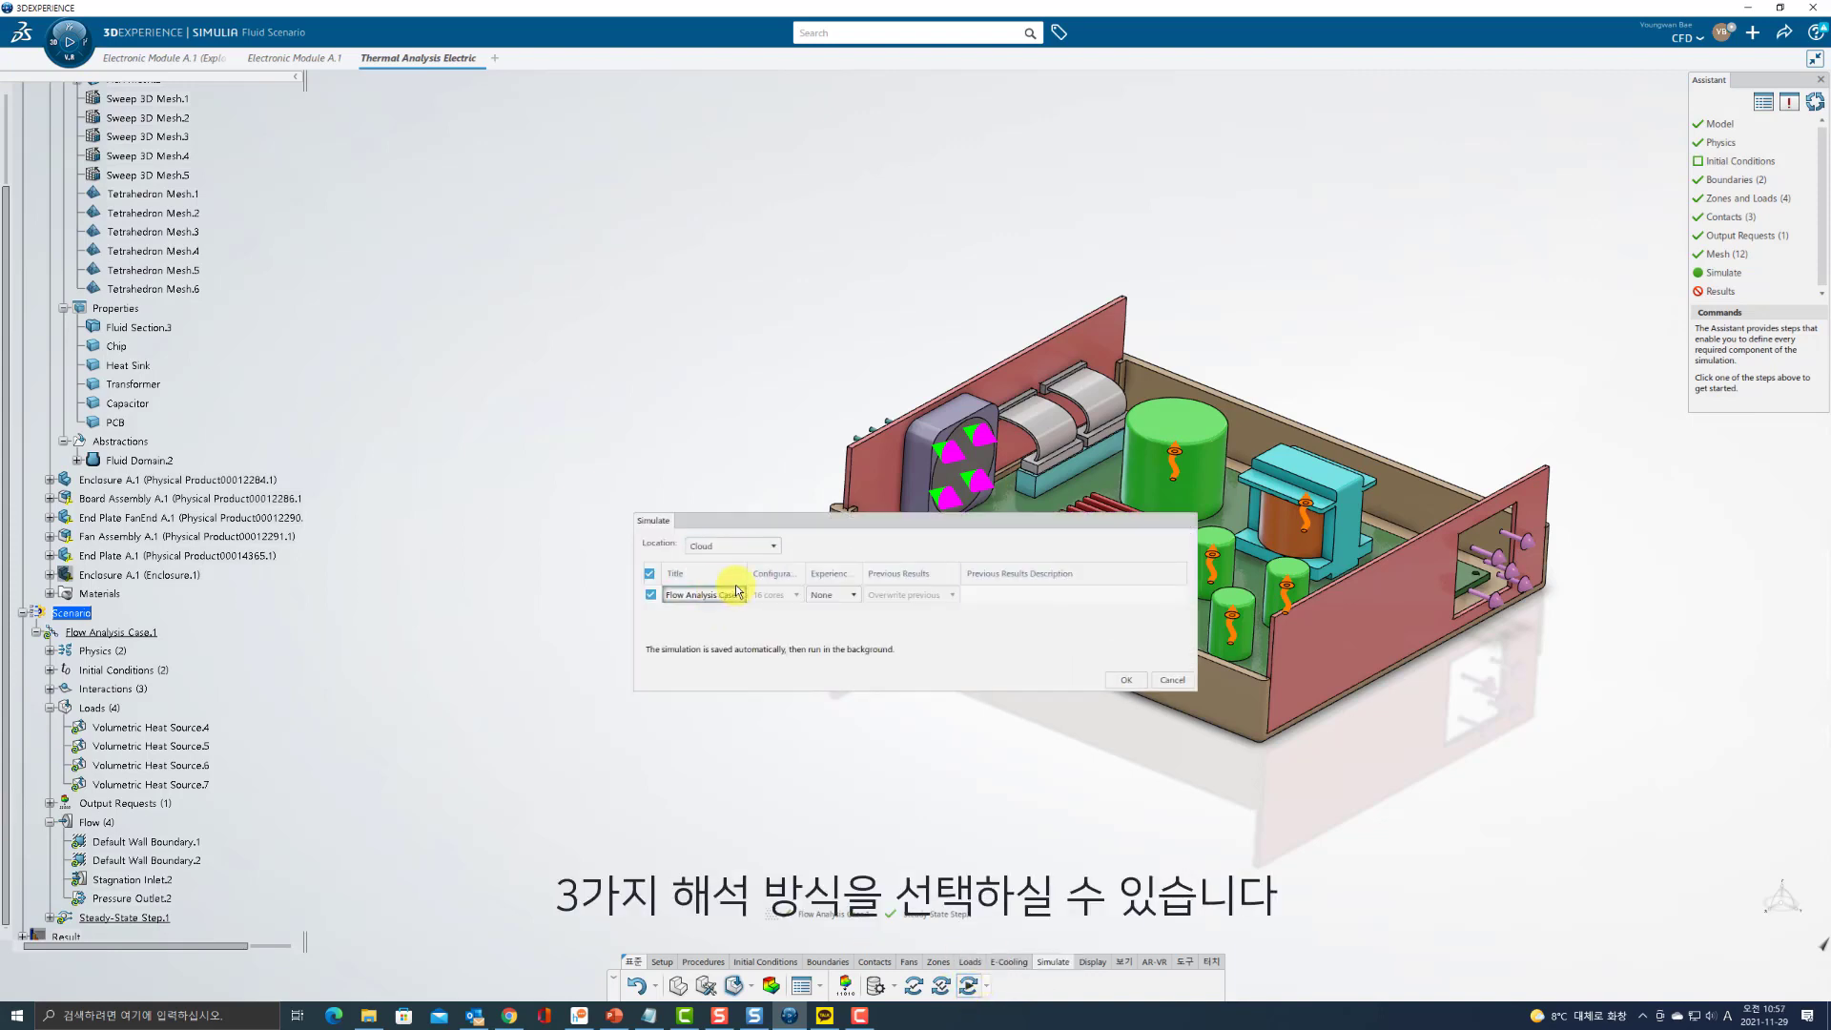
left_click(1125, 680)
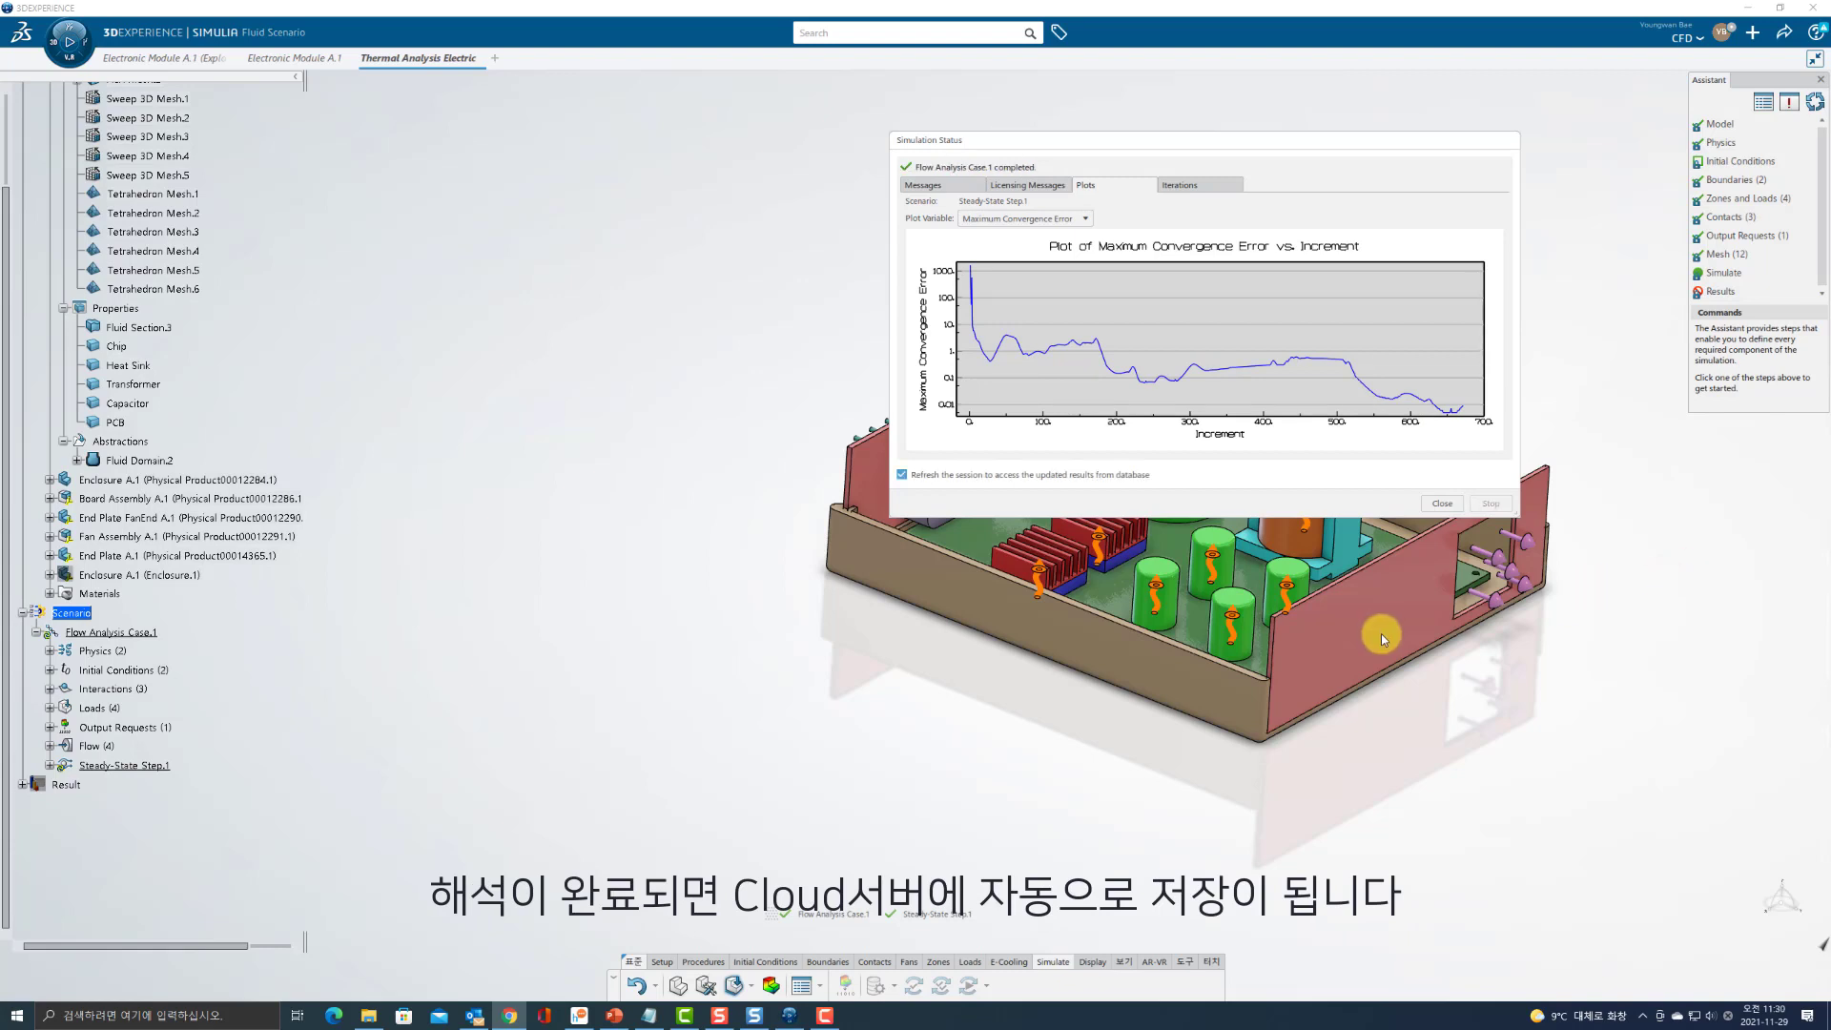
Close the simulation status and open the flow analysis results with the velocity vector plot.
left_click(1442, 504)
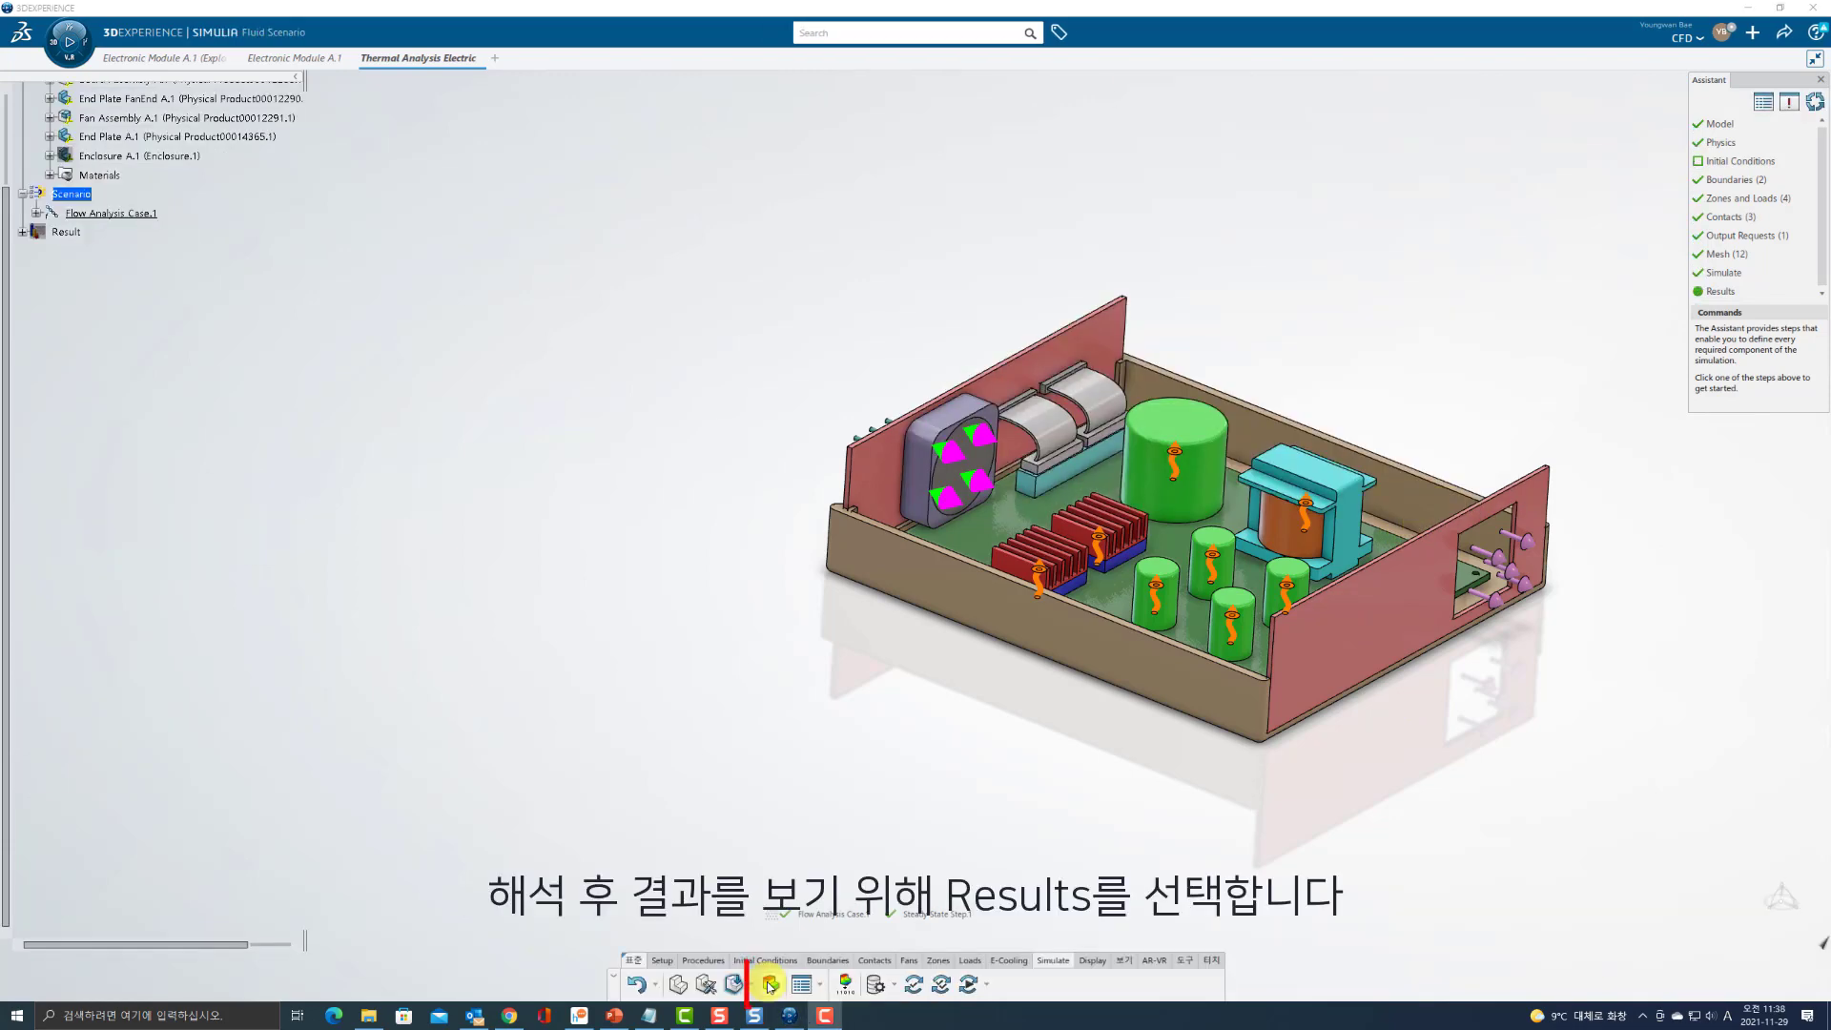
left_click(771, 985)
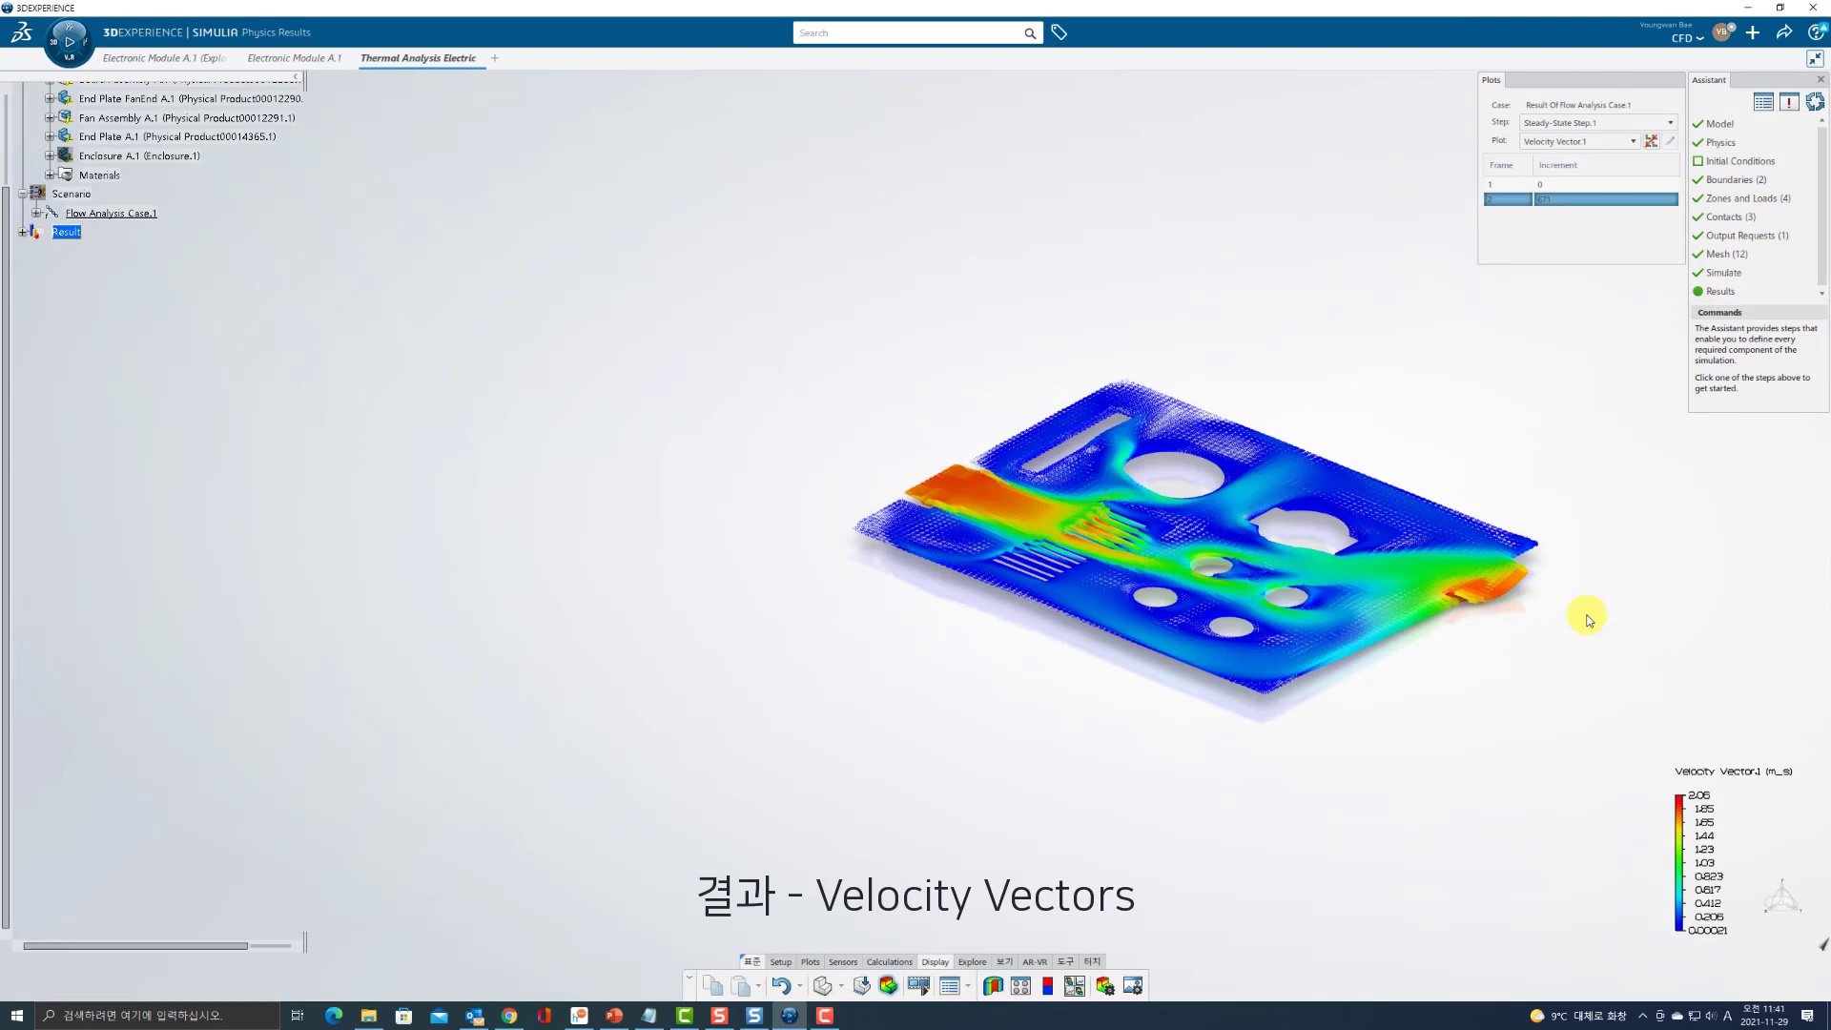
key("alt+Tab")
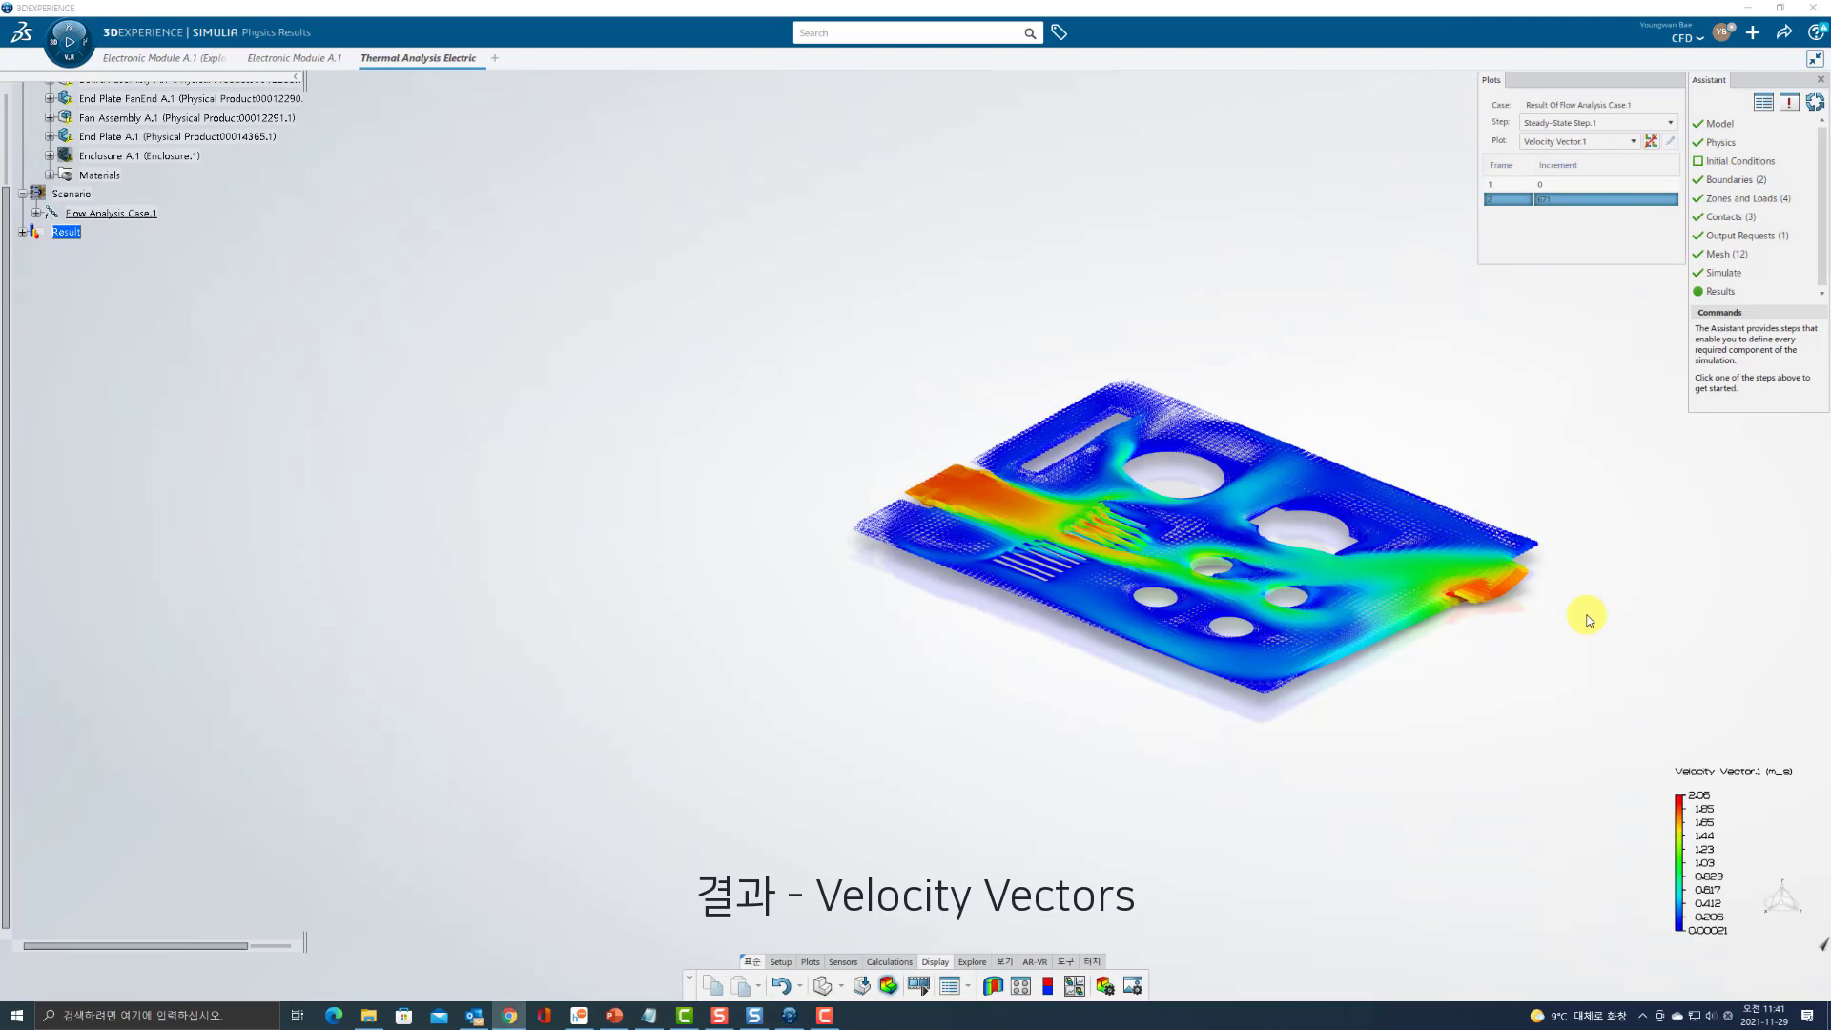
Examine the Temperature.1 plot of the electronic module from several sides.
left_click(1133, 988)
middle_click_drag(1327, 715, 1298, 789)
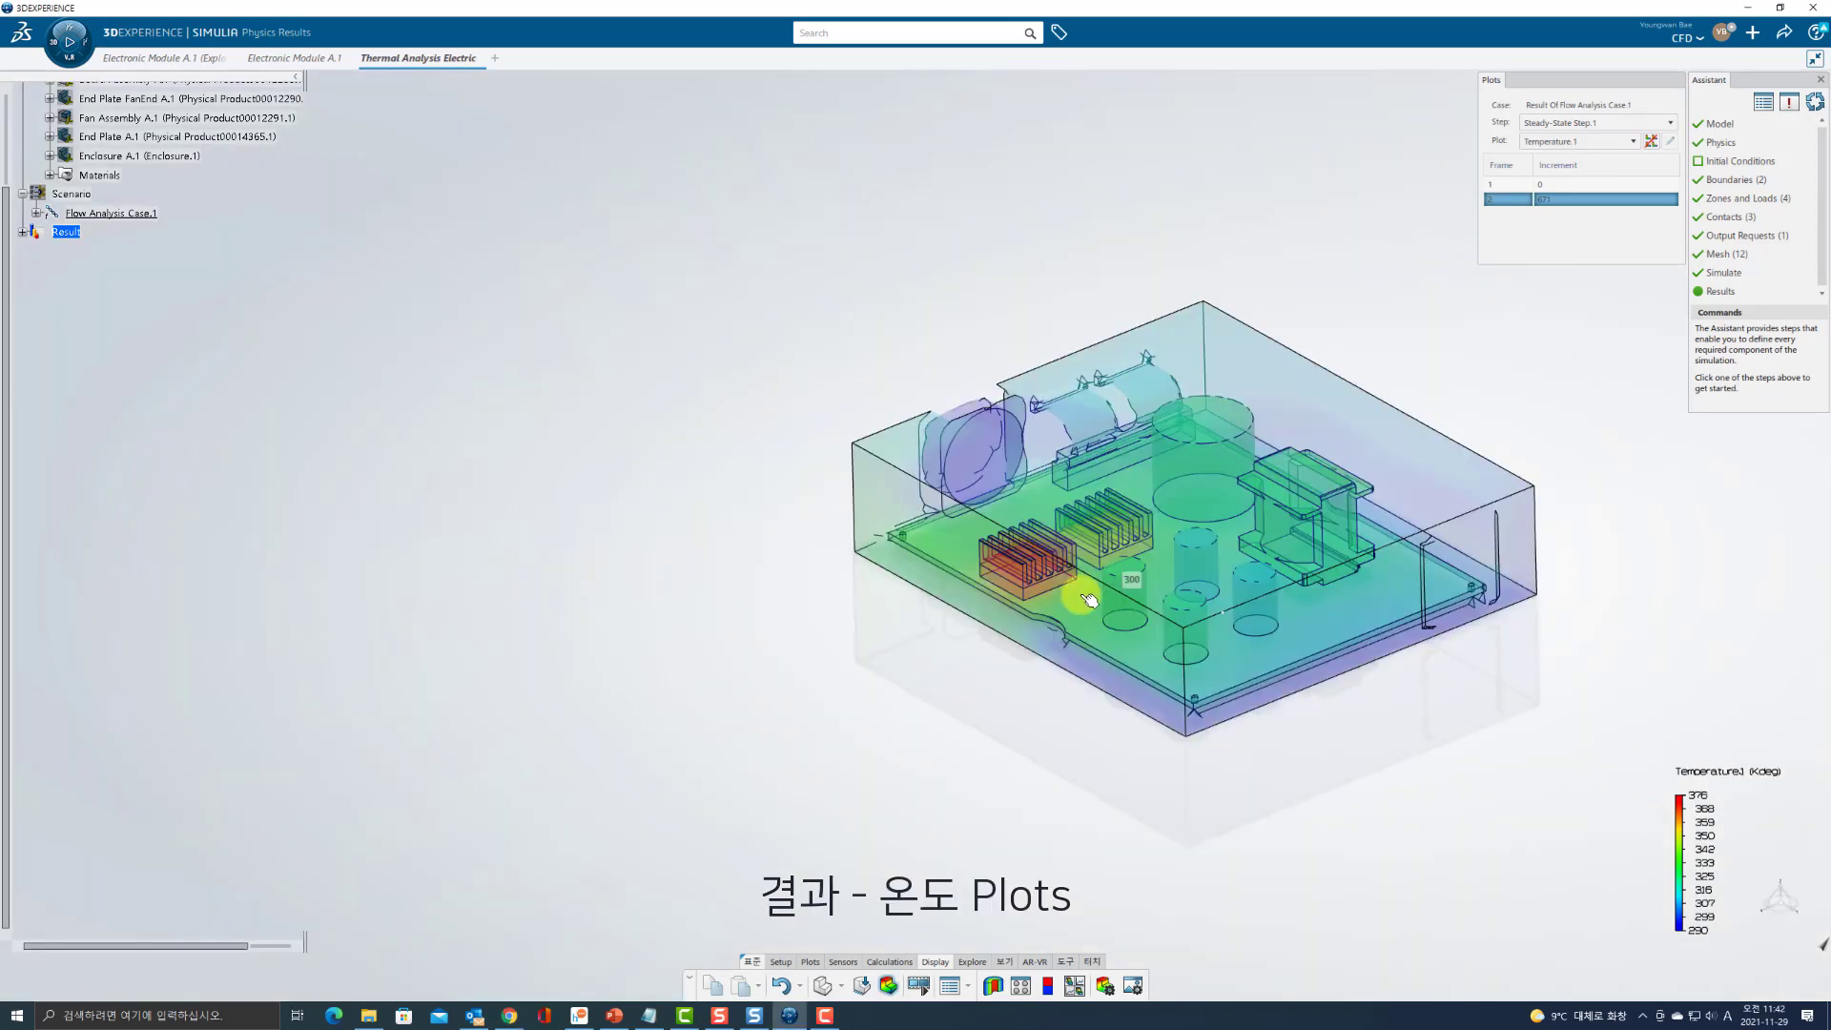
middle_click_drag(1079, 585, 1074, 735)
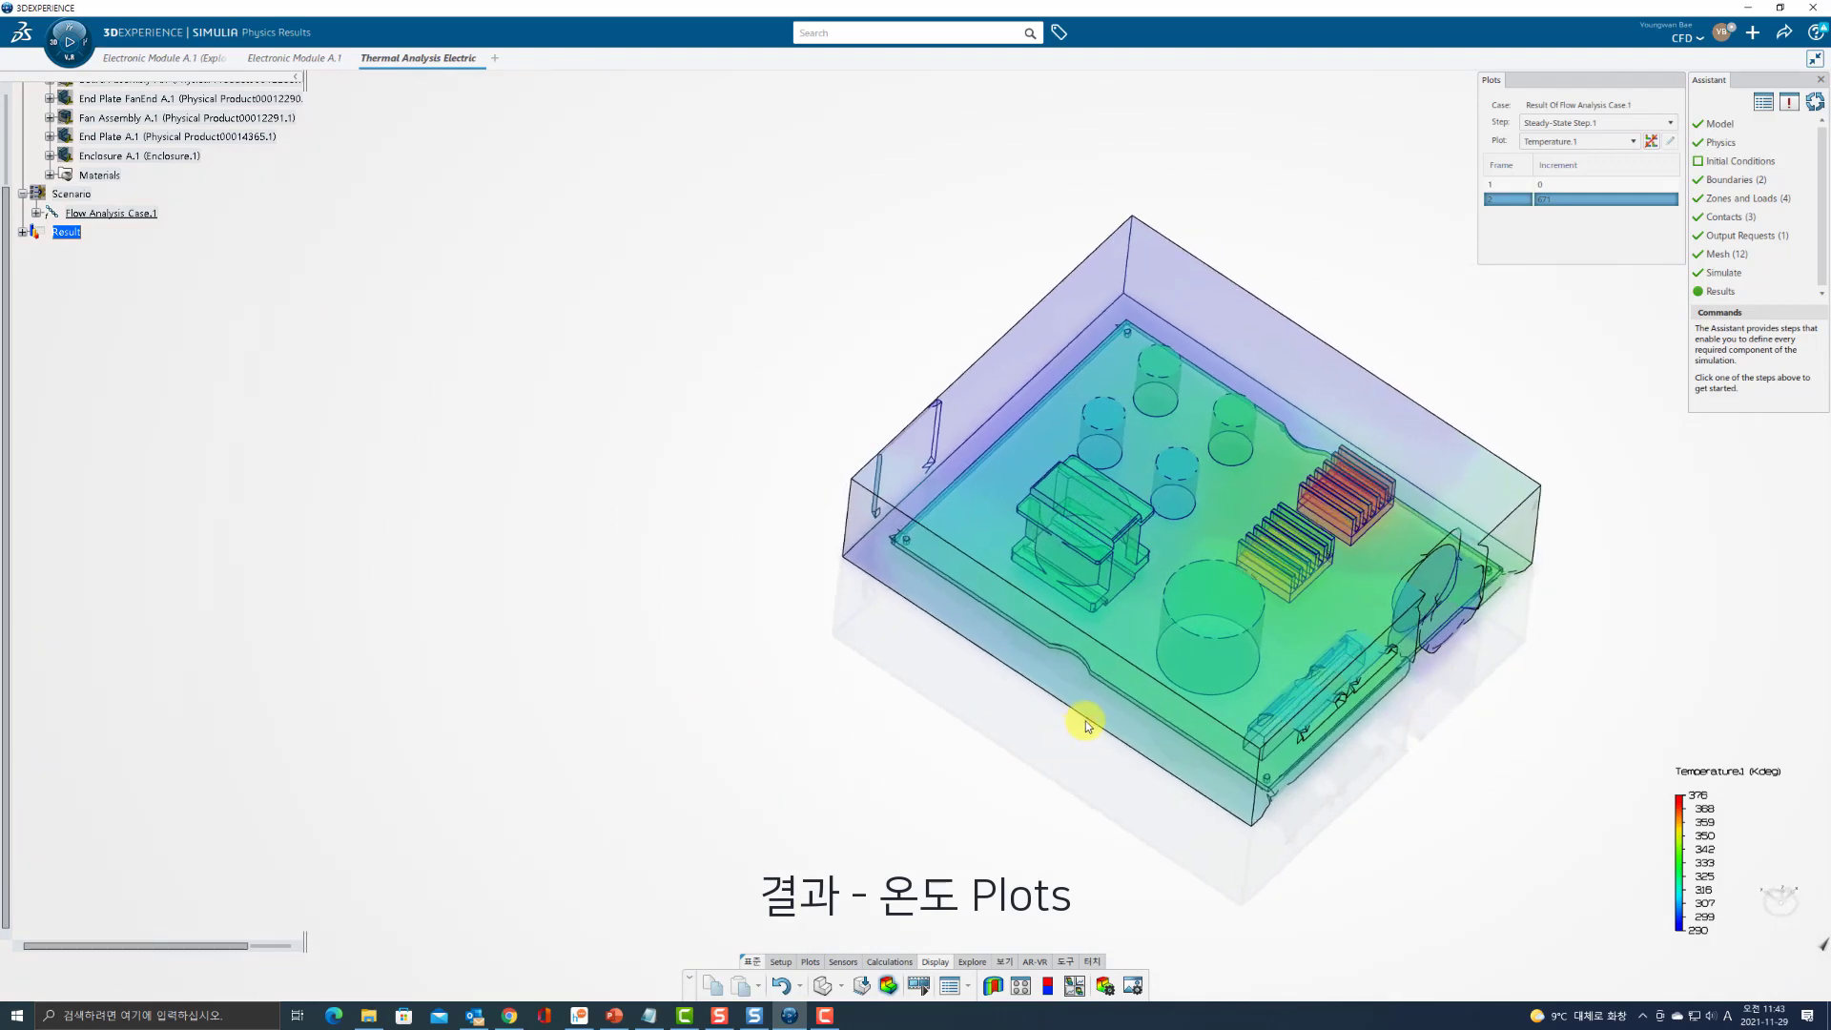